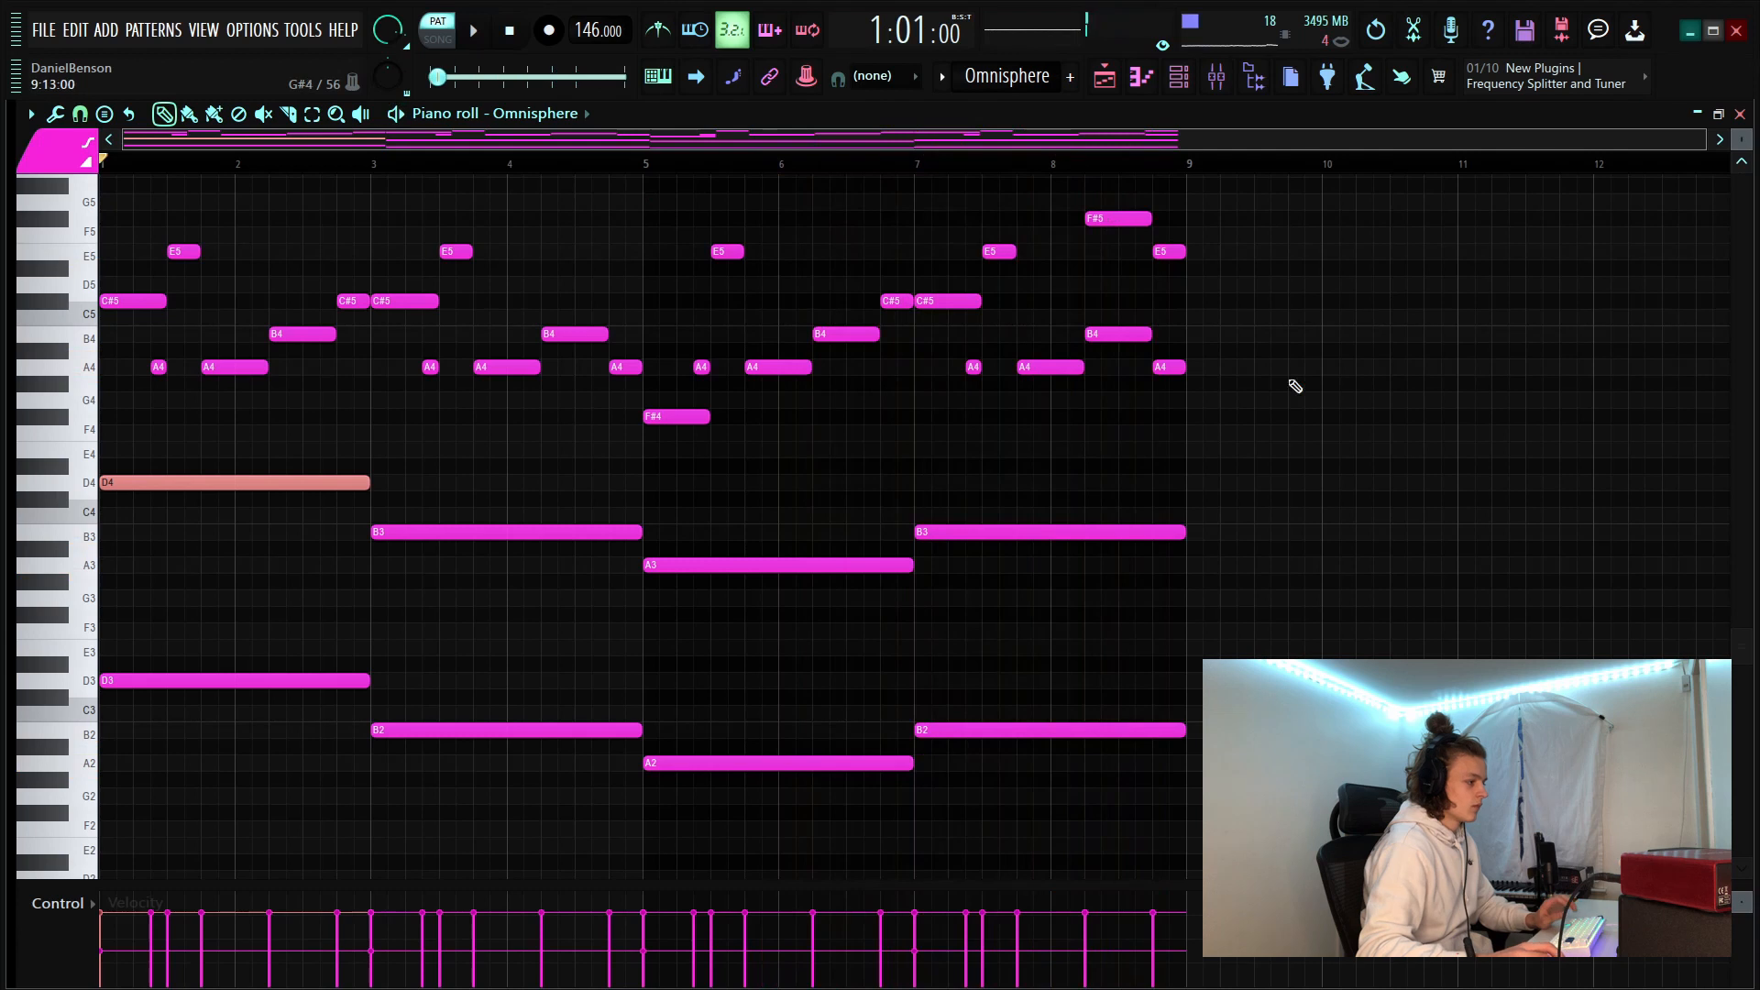
Highlight the Omnisphere melody notes in the first two bars, including the short C#5 that leads into bar 3
left_click(1258, 433)
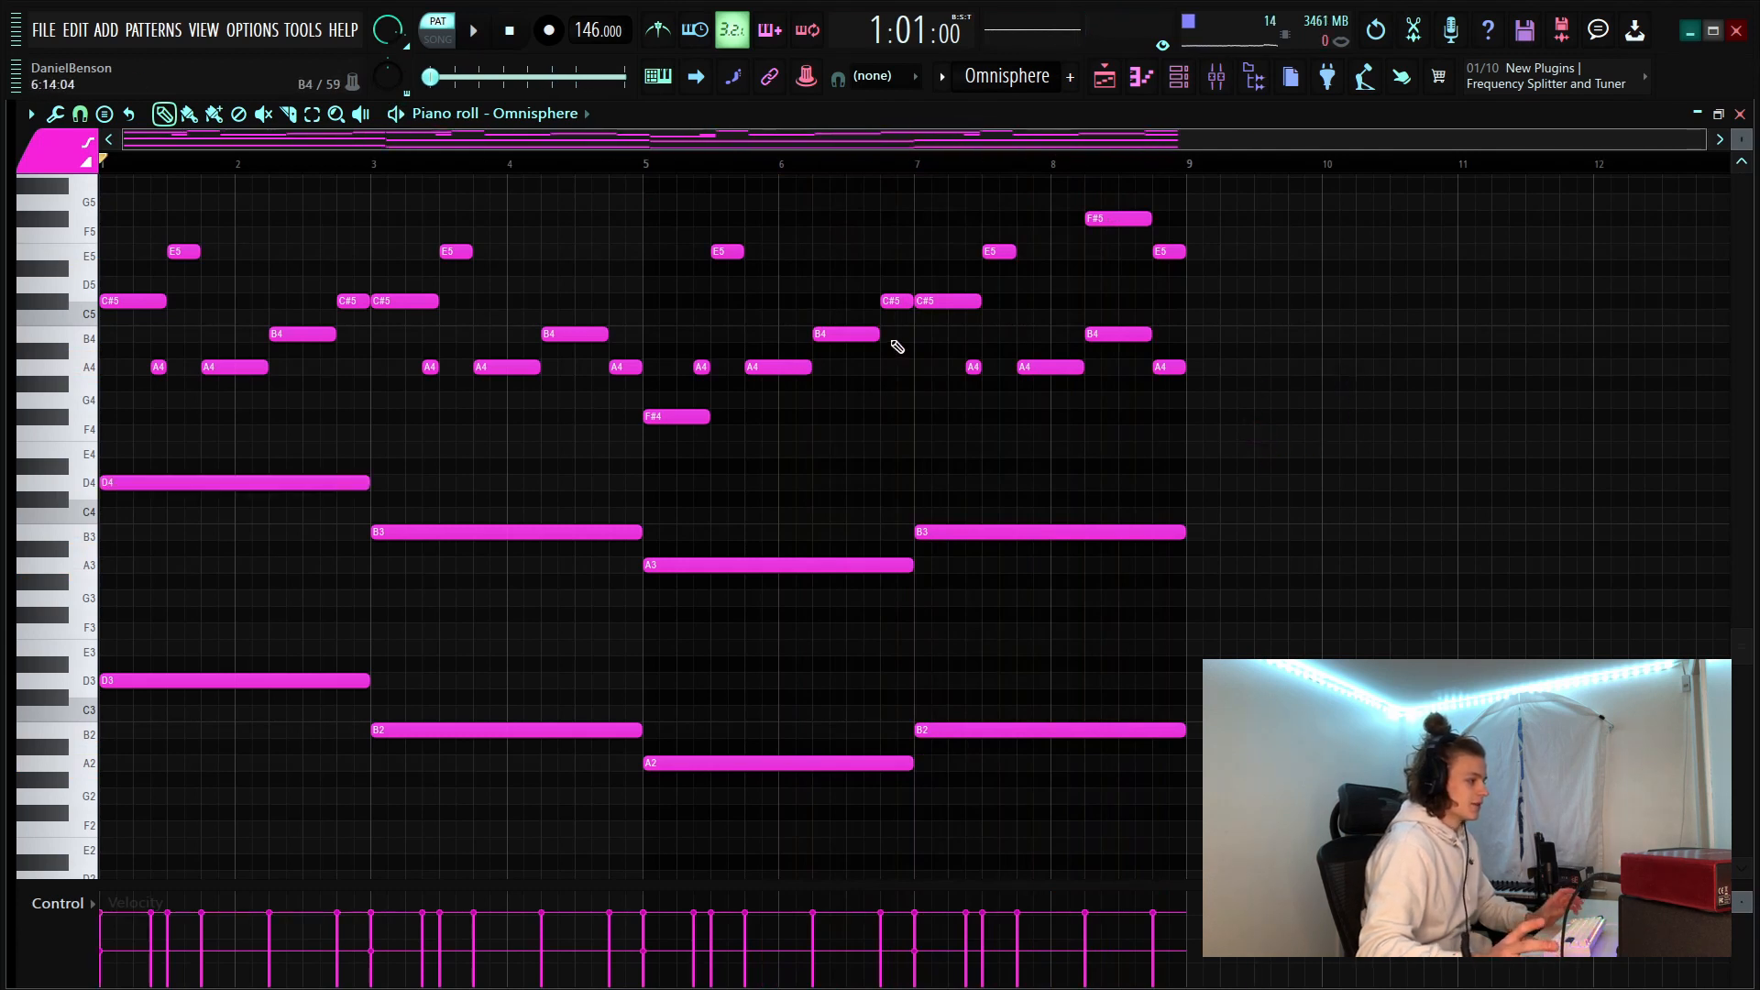
left_click_drag(1302, 425, 102, 195)
left_click_drag(357, 211, 39, 424)
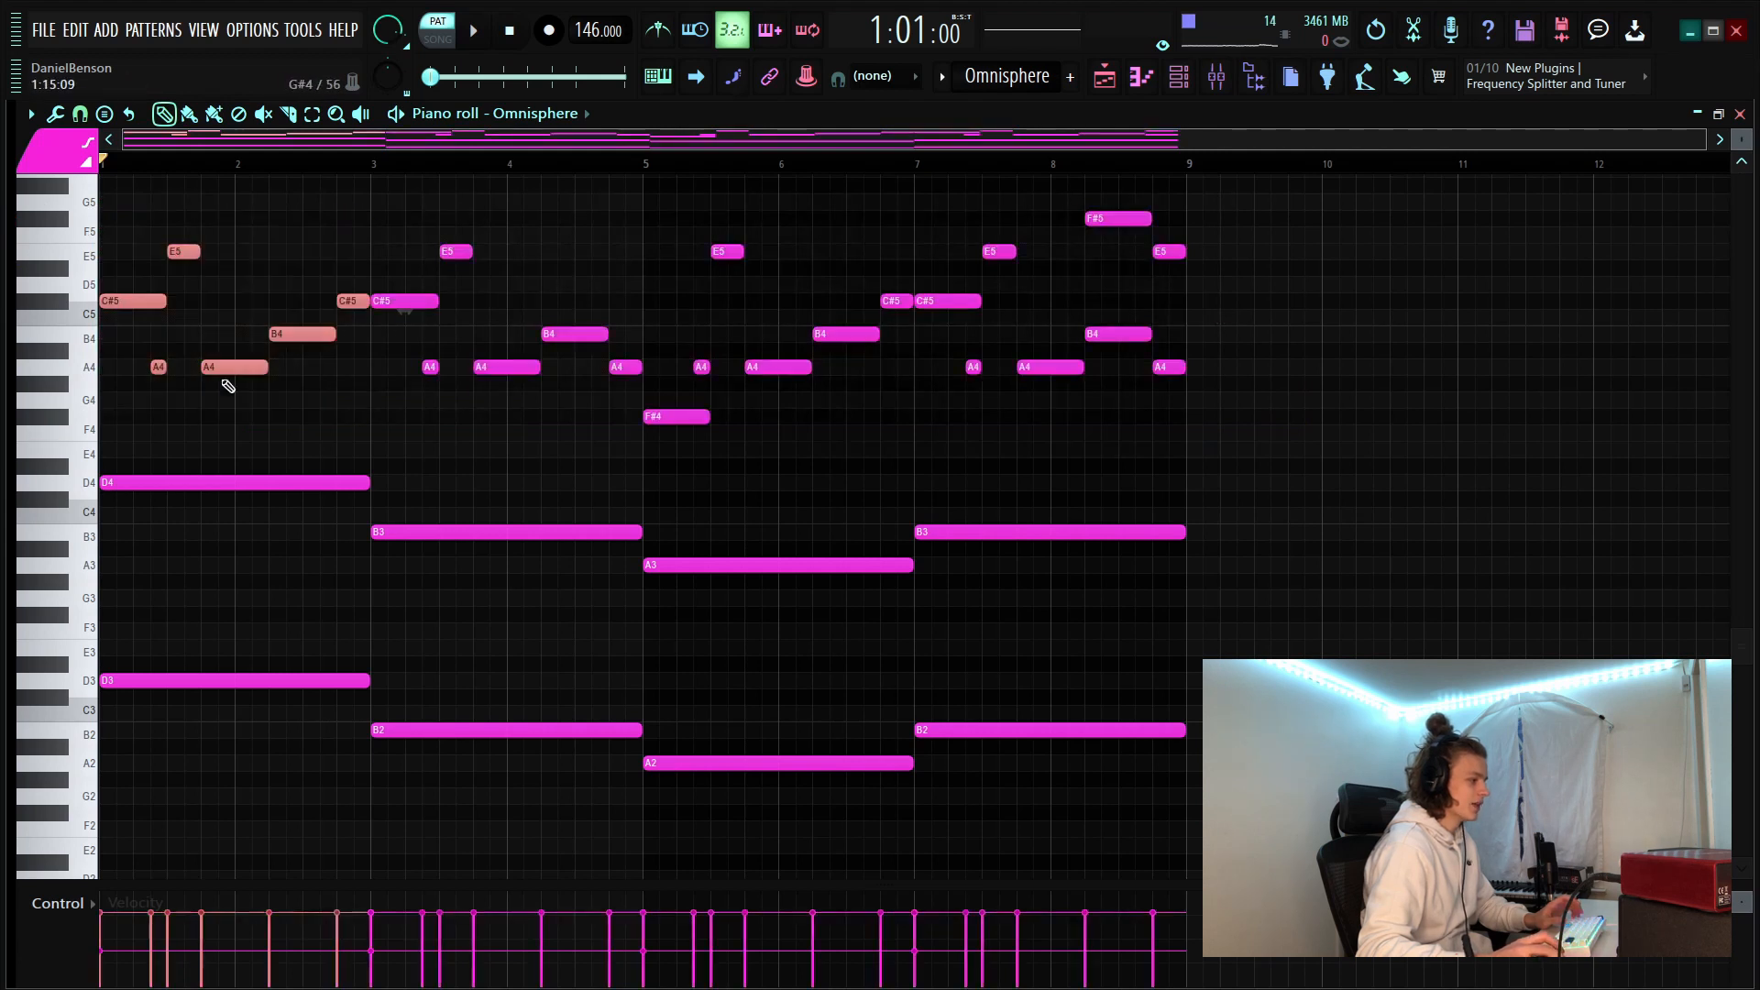
left_click(343, 300)
key("shift+Down")
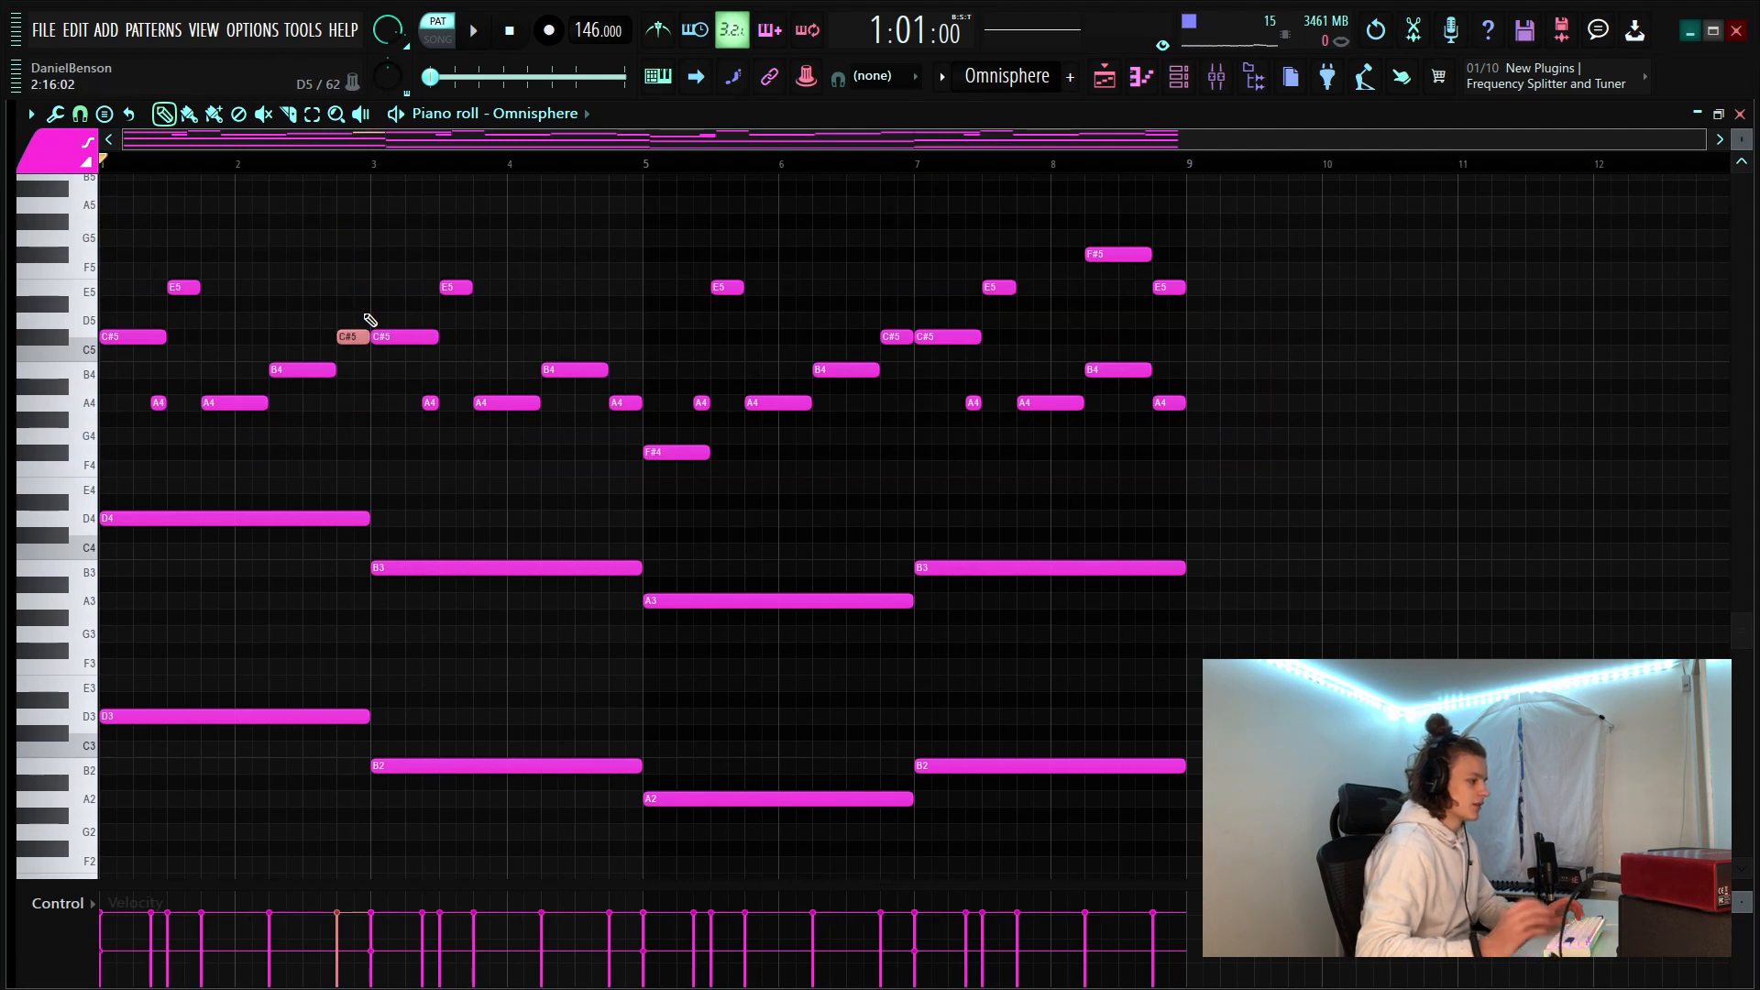
left_click_drag(1742, 139, 1742, 128)
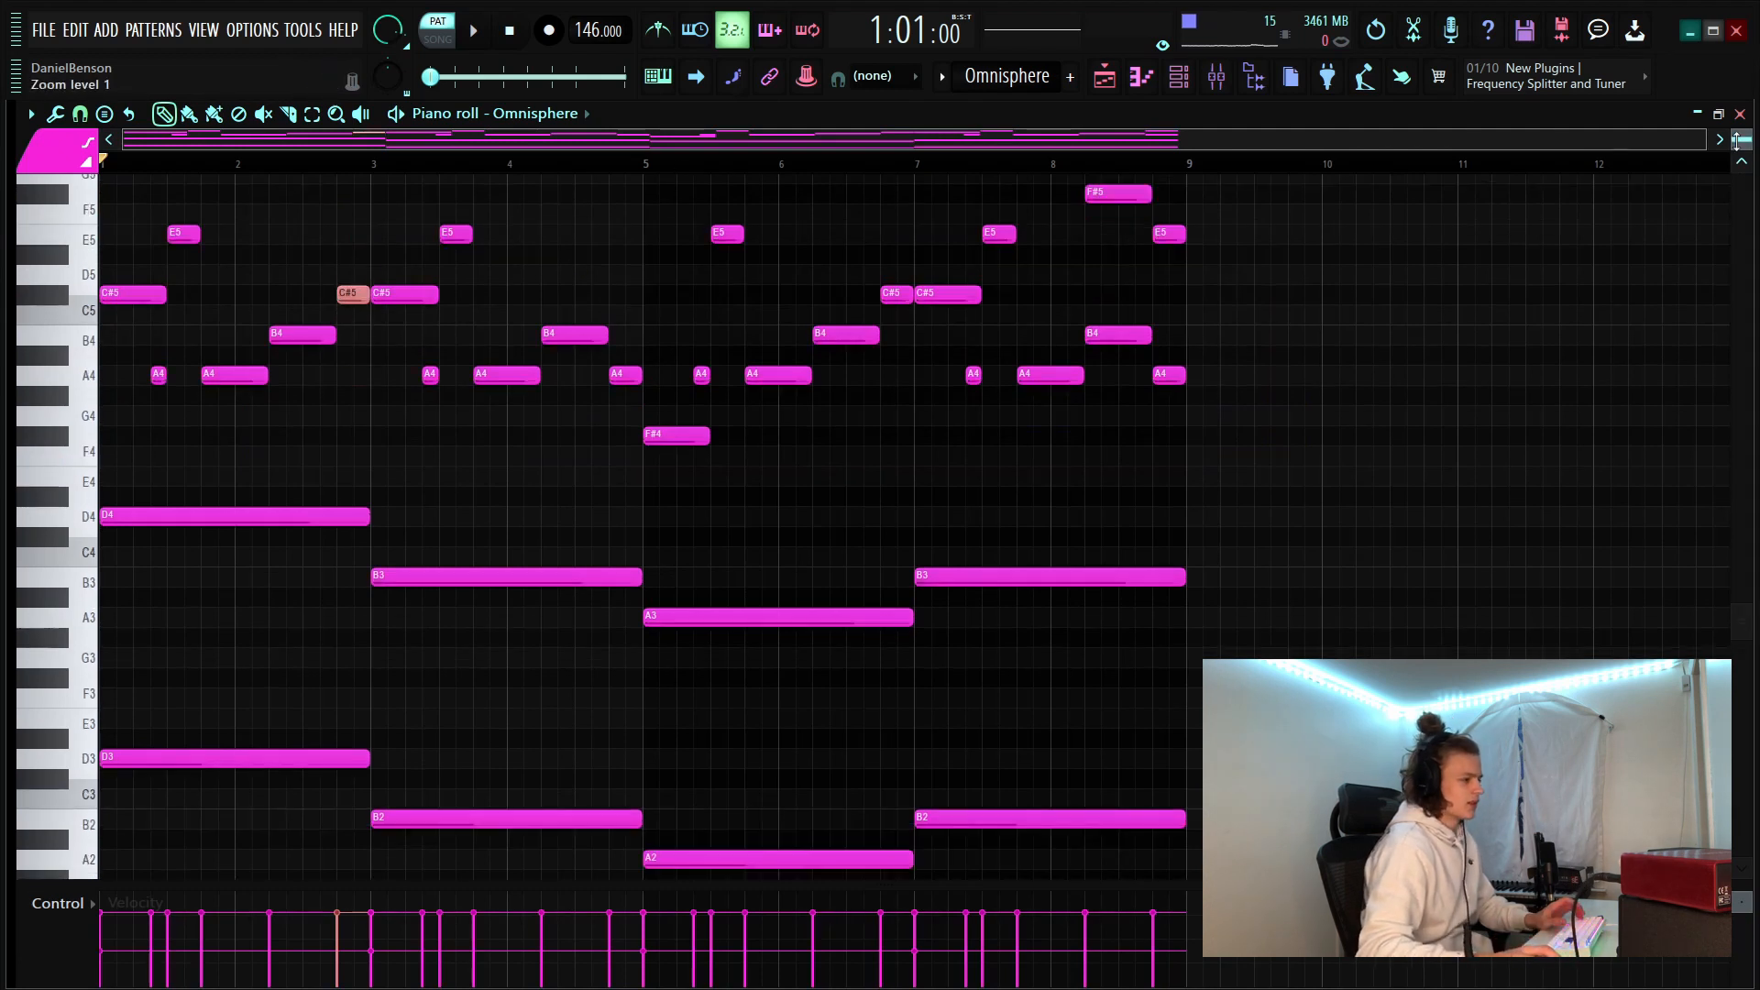
Inspect the Omnisphere mixer track's effects: both Fruity parametric EQ 2 instances and Ozone Imager 2
left_click(1216, 77)
left_click(159, 351)
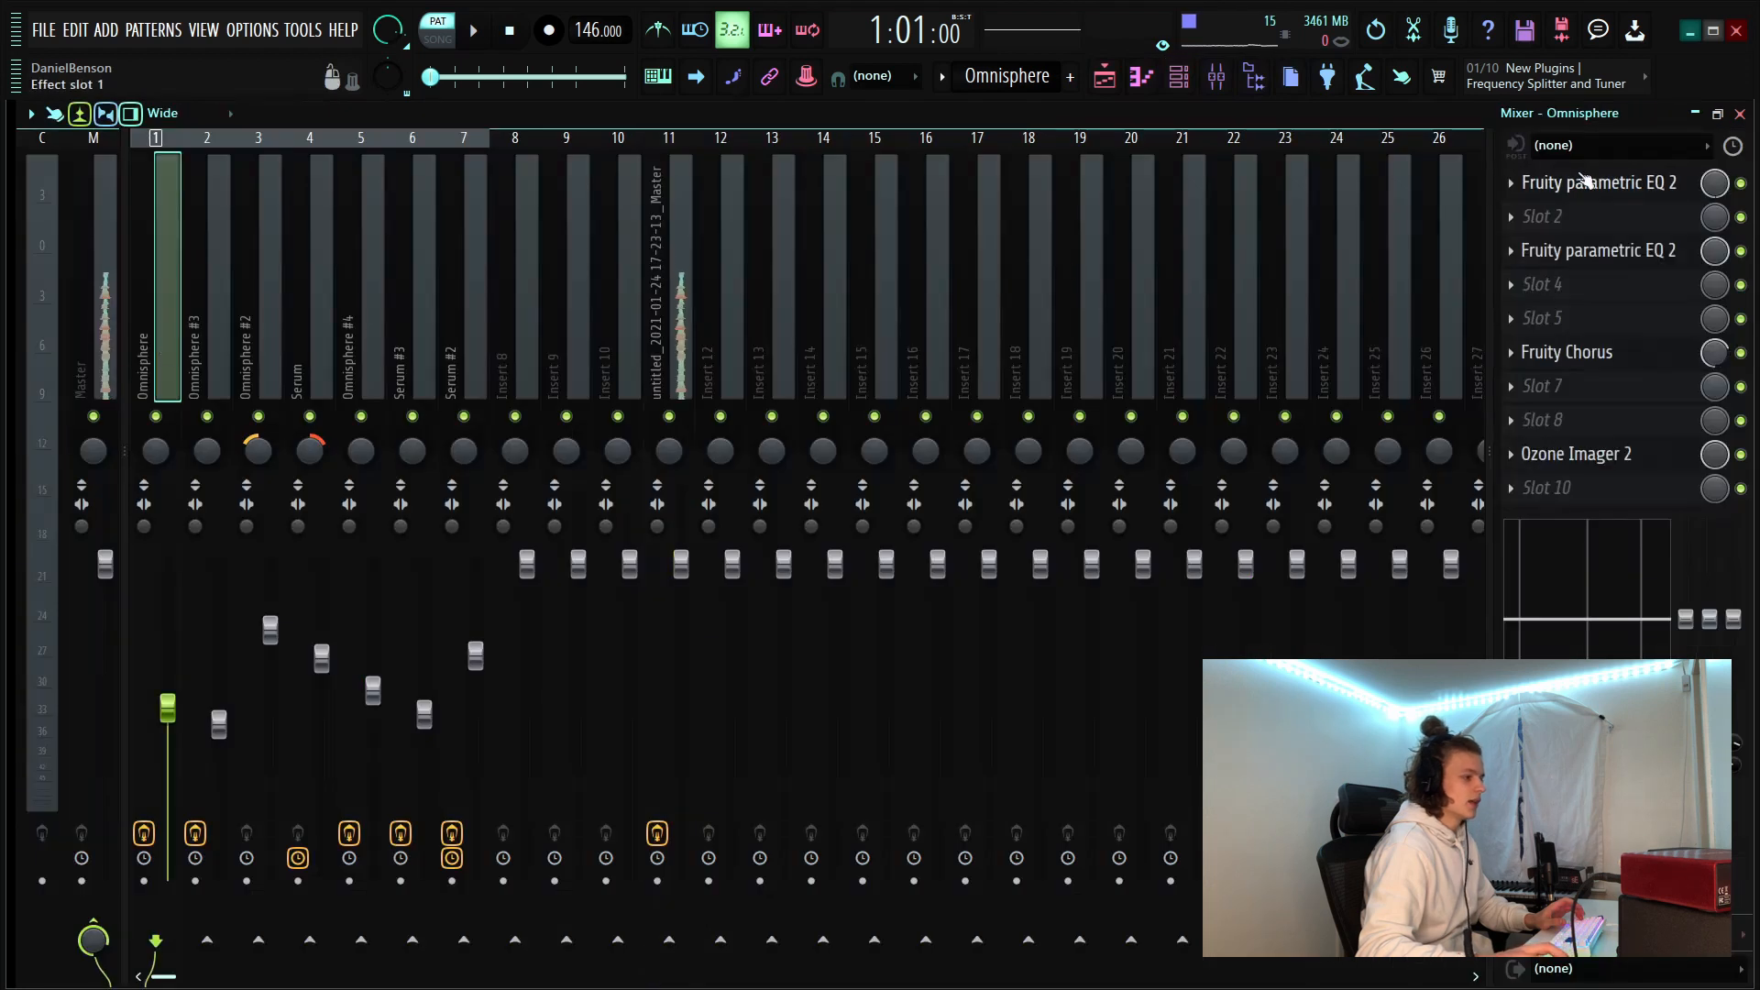
left_click(1692, 187)
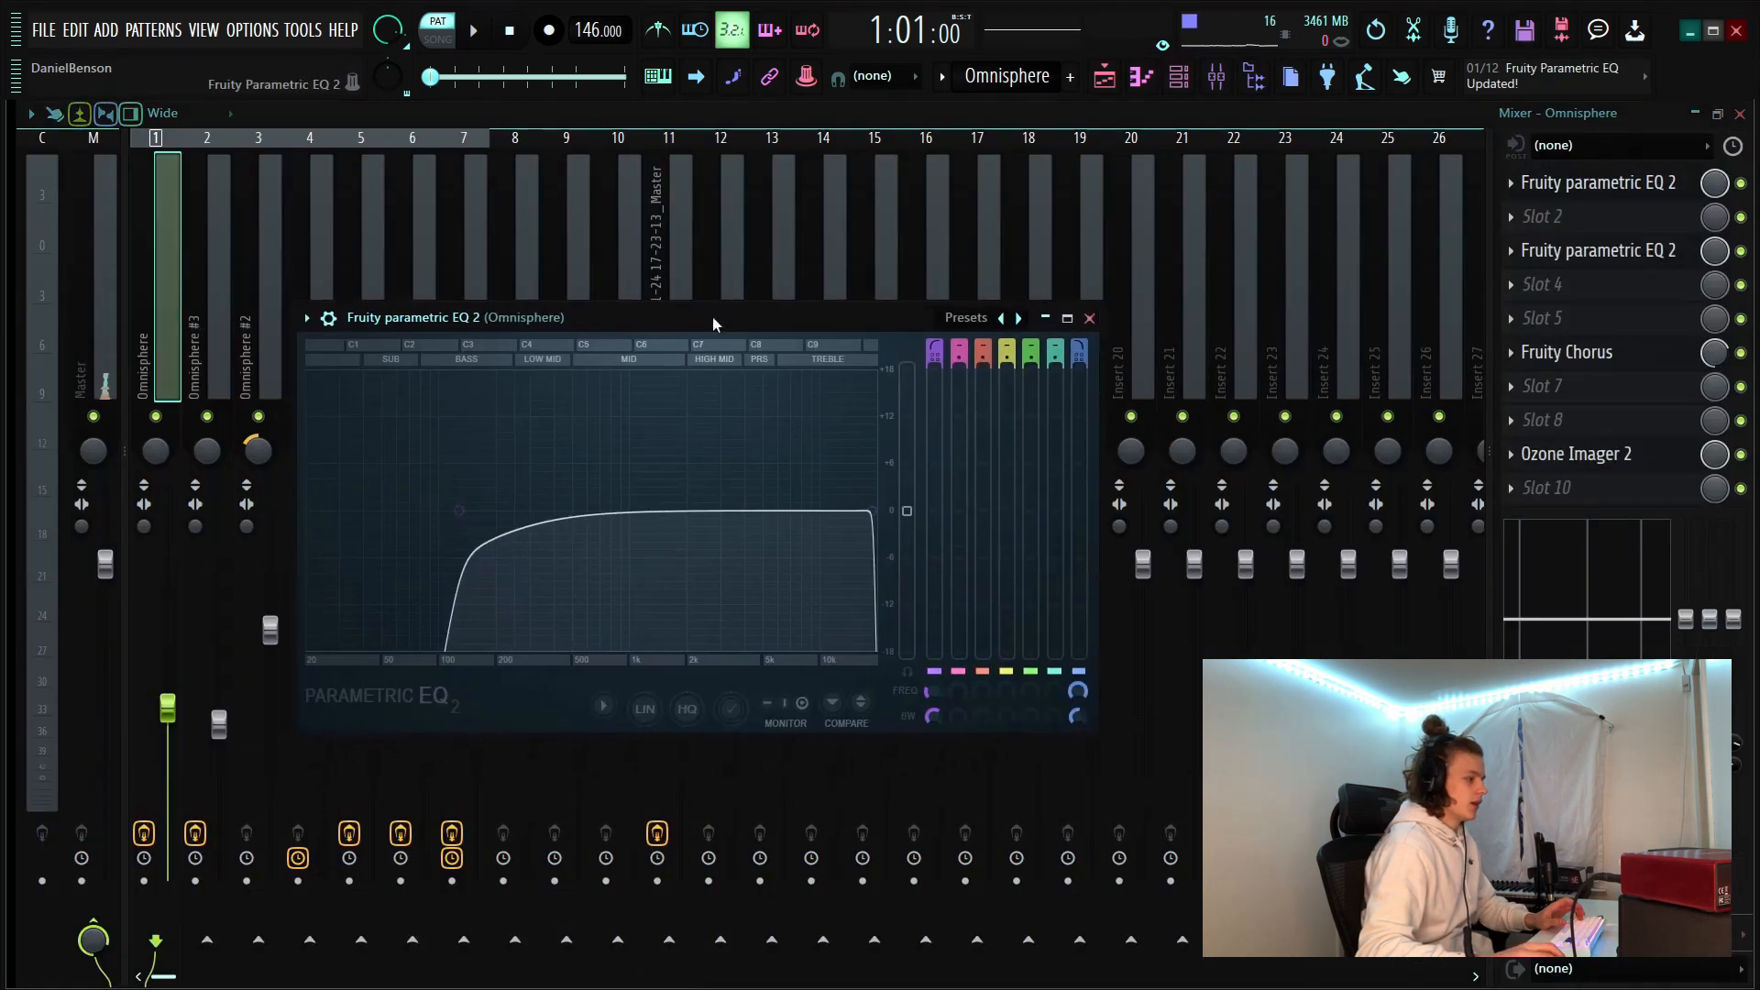
left_click(1089, 317)
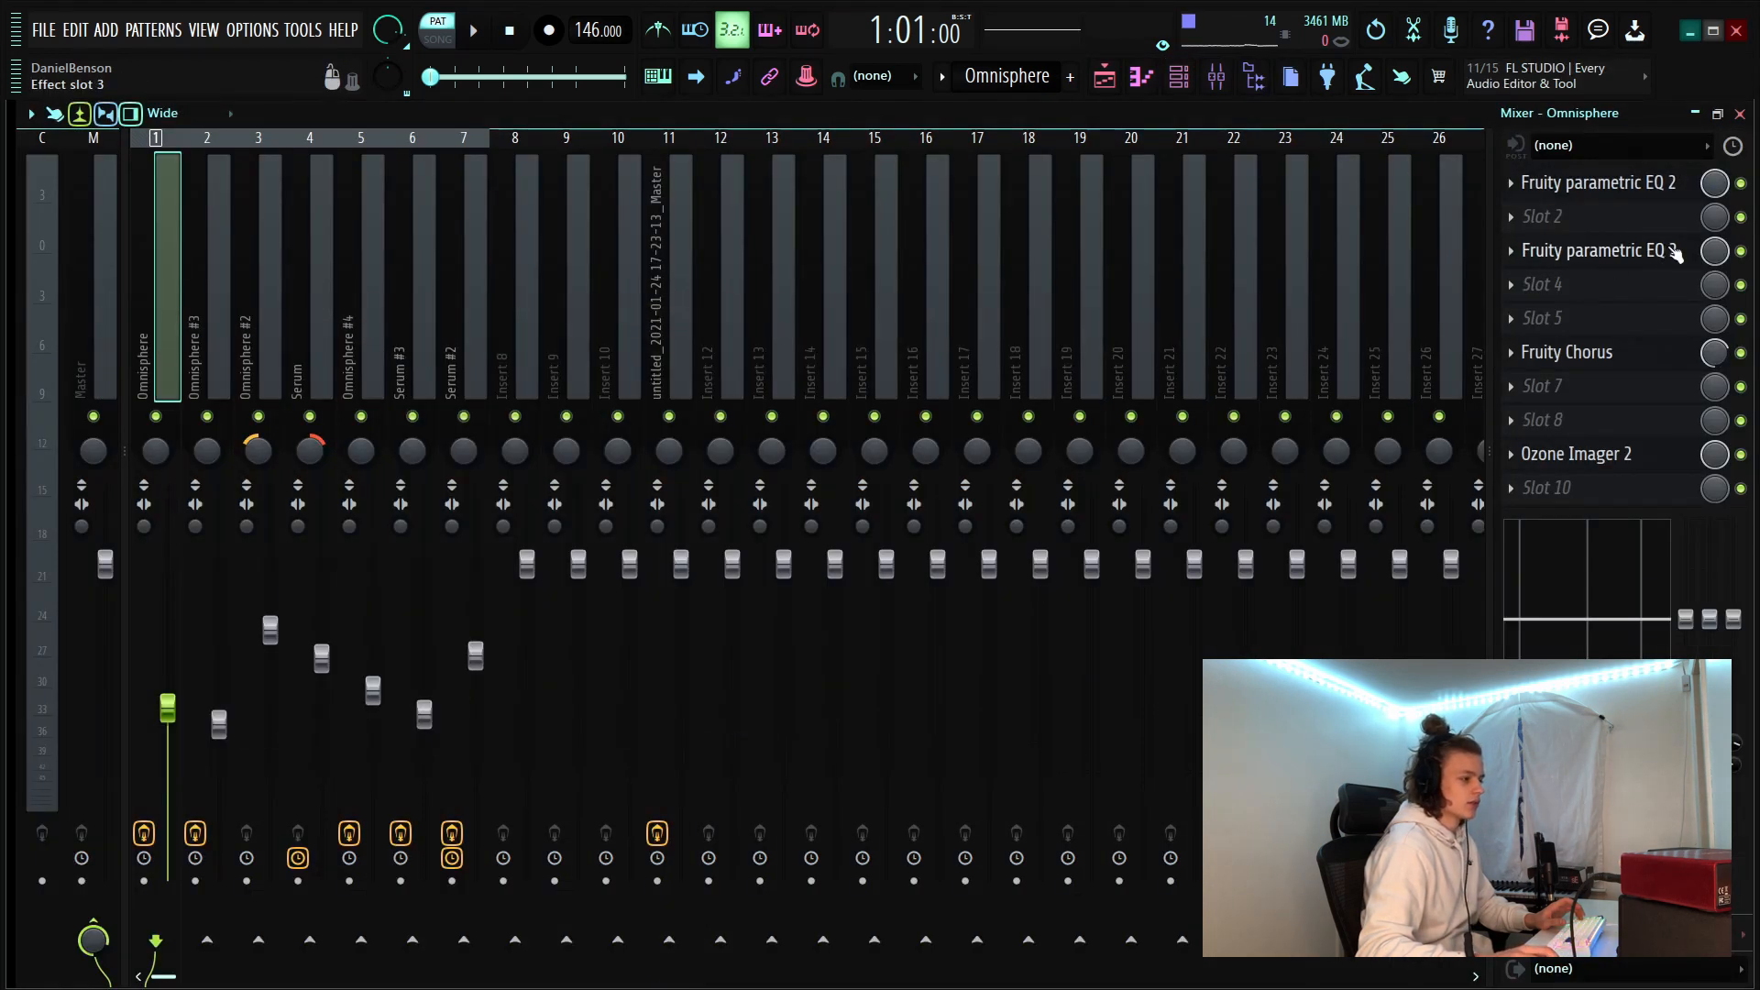
left_click(1600, 251)
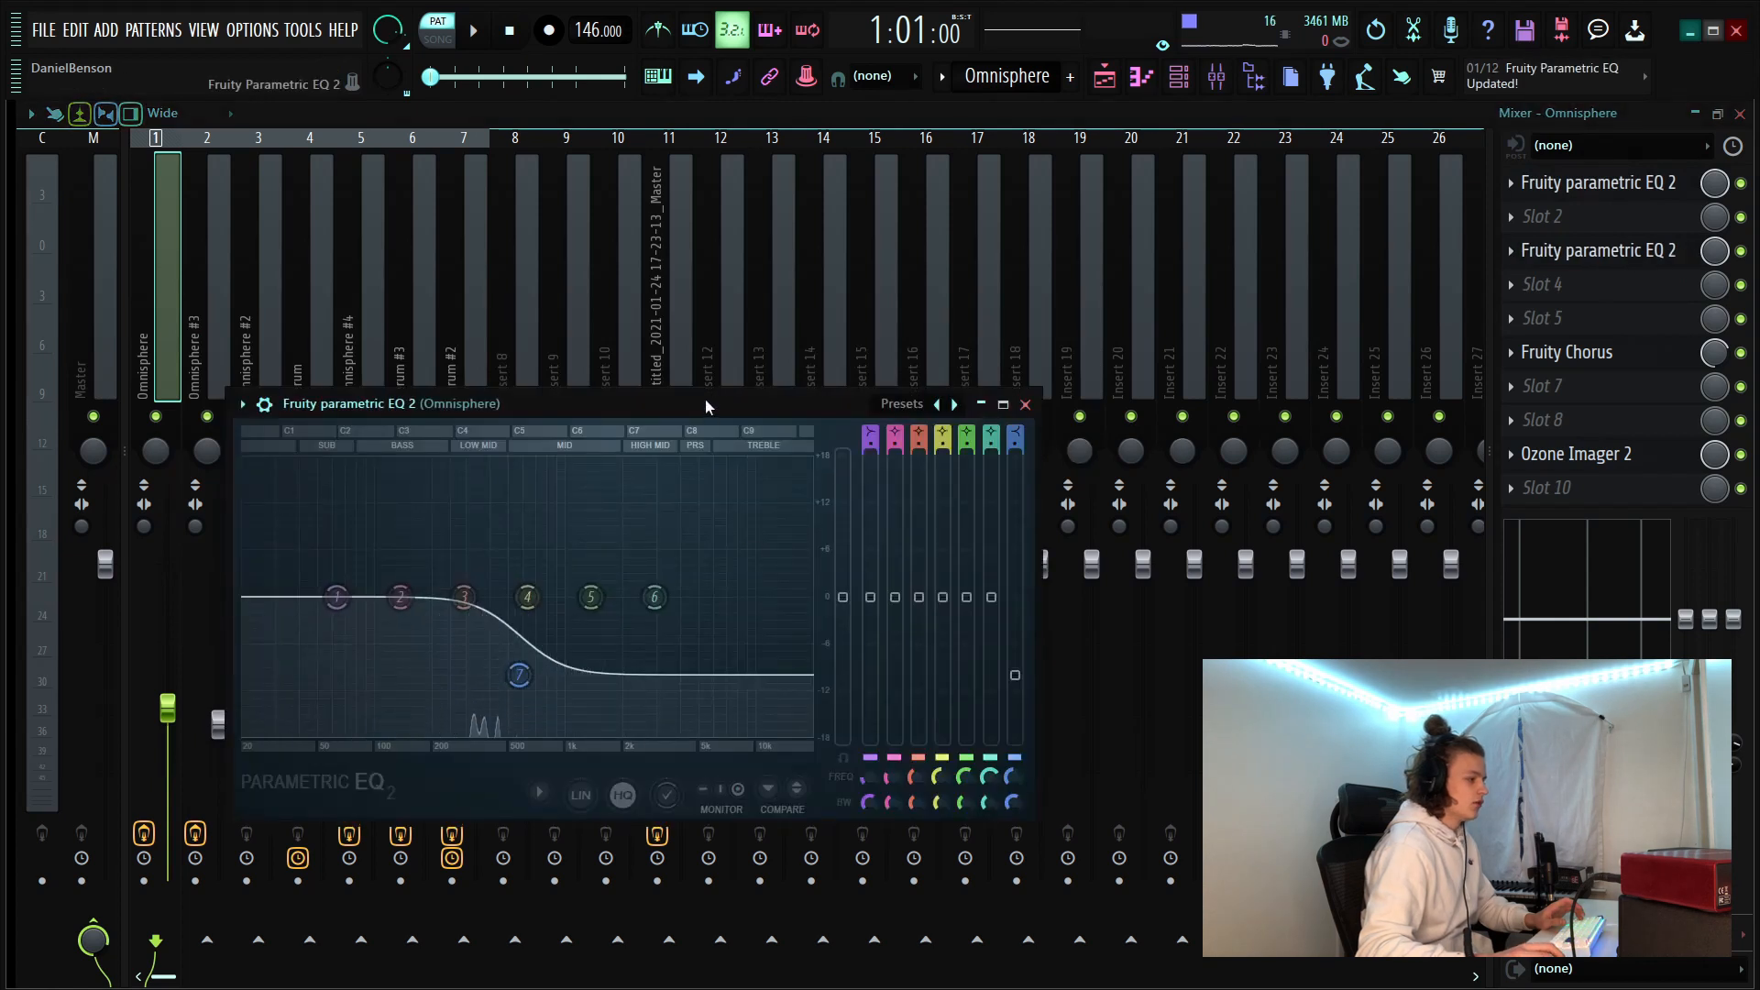
left_click(1101, 312)
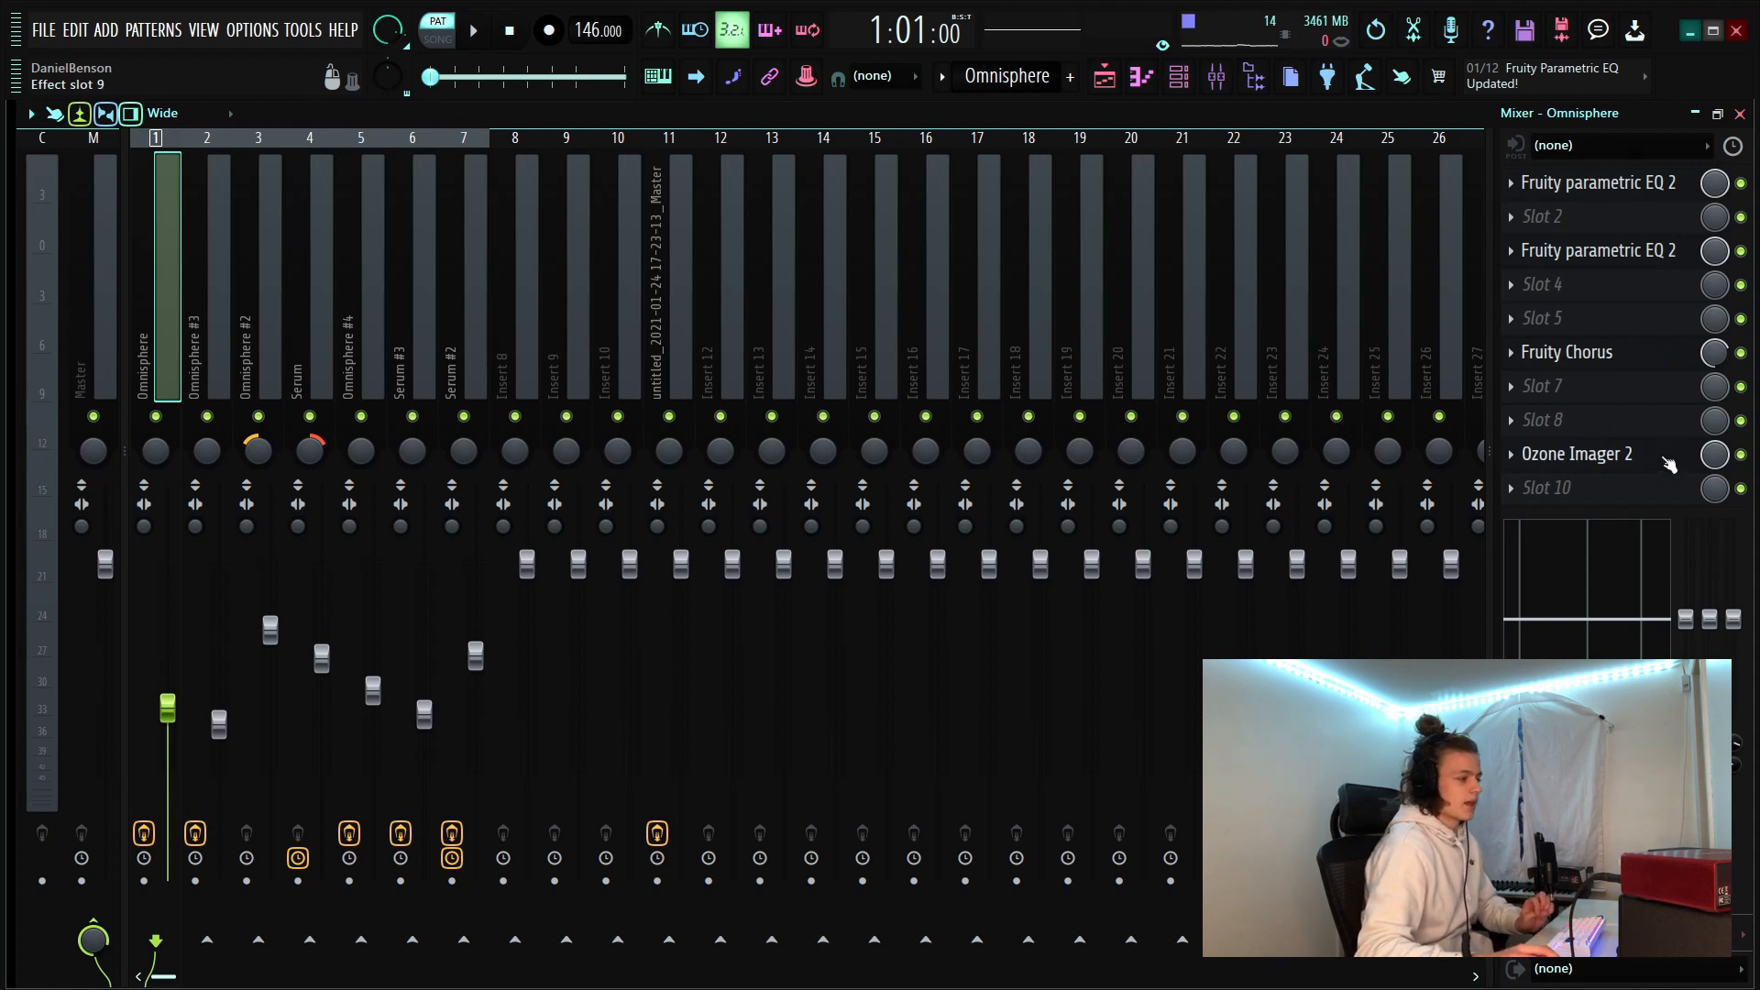
left_click(1667, 458)
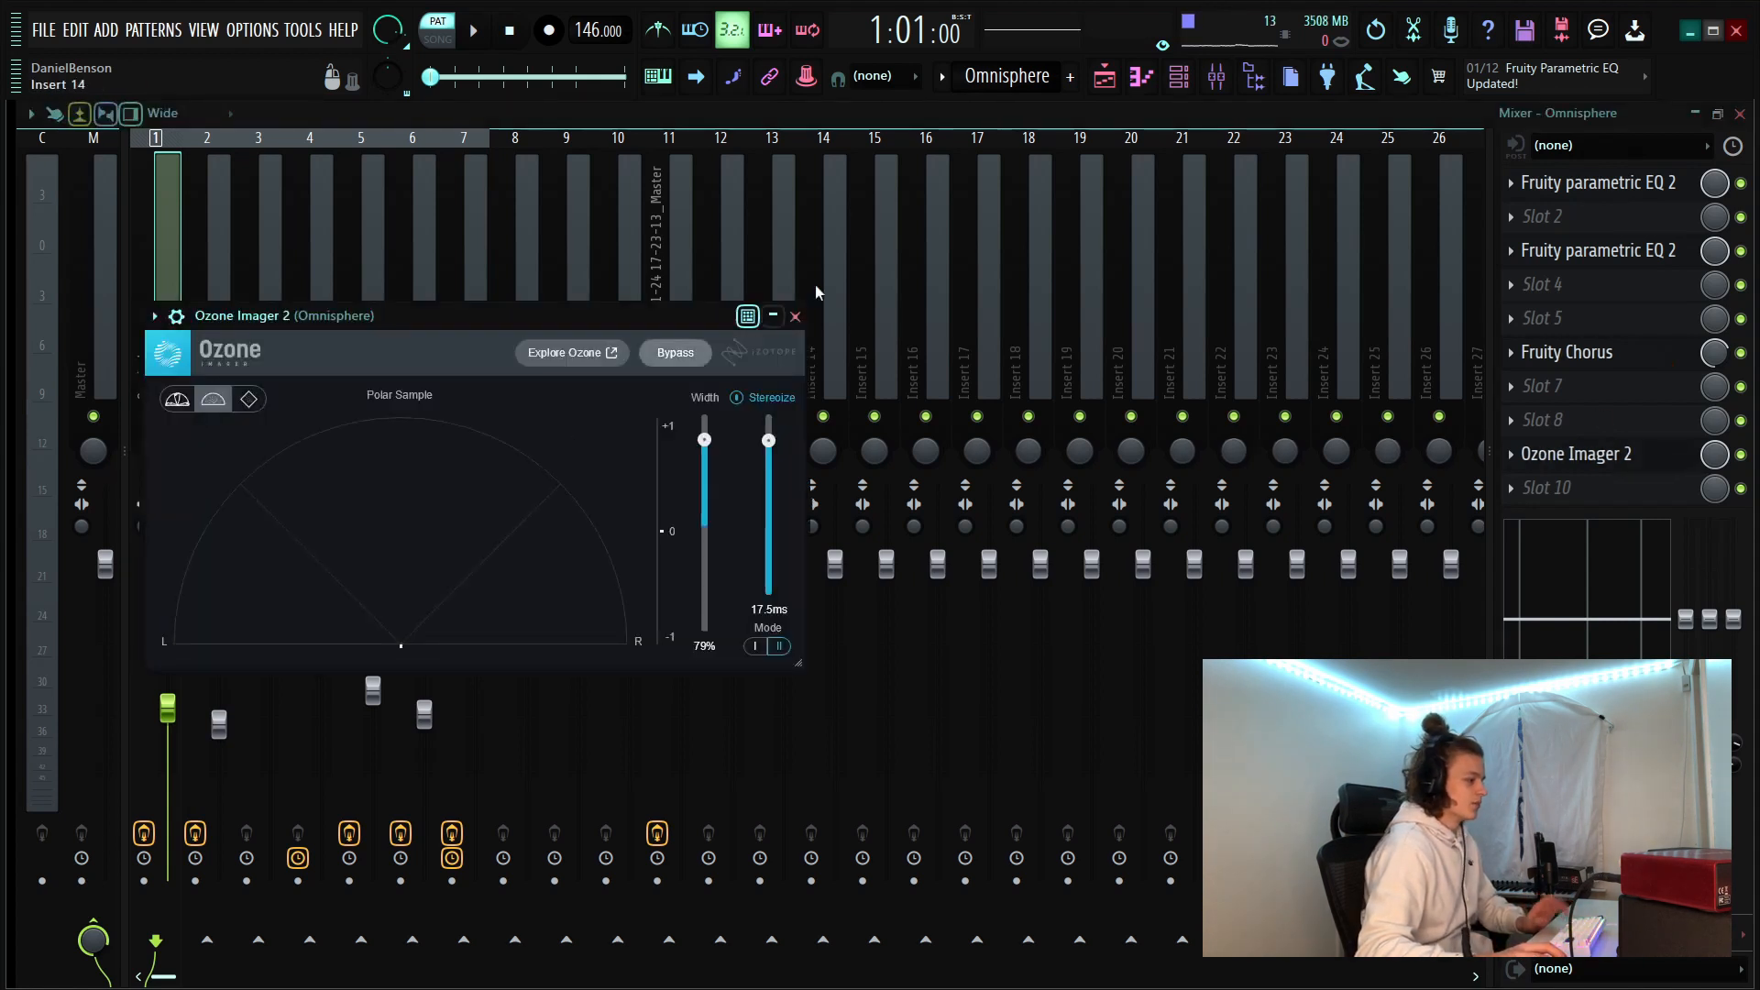
left_click(795, 318)
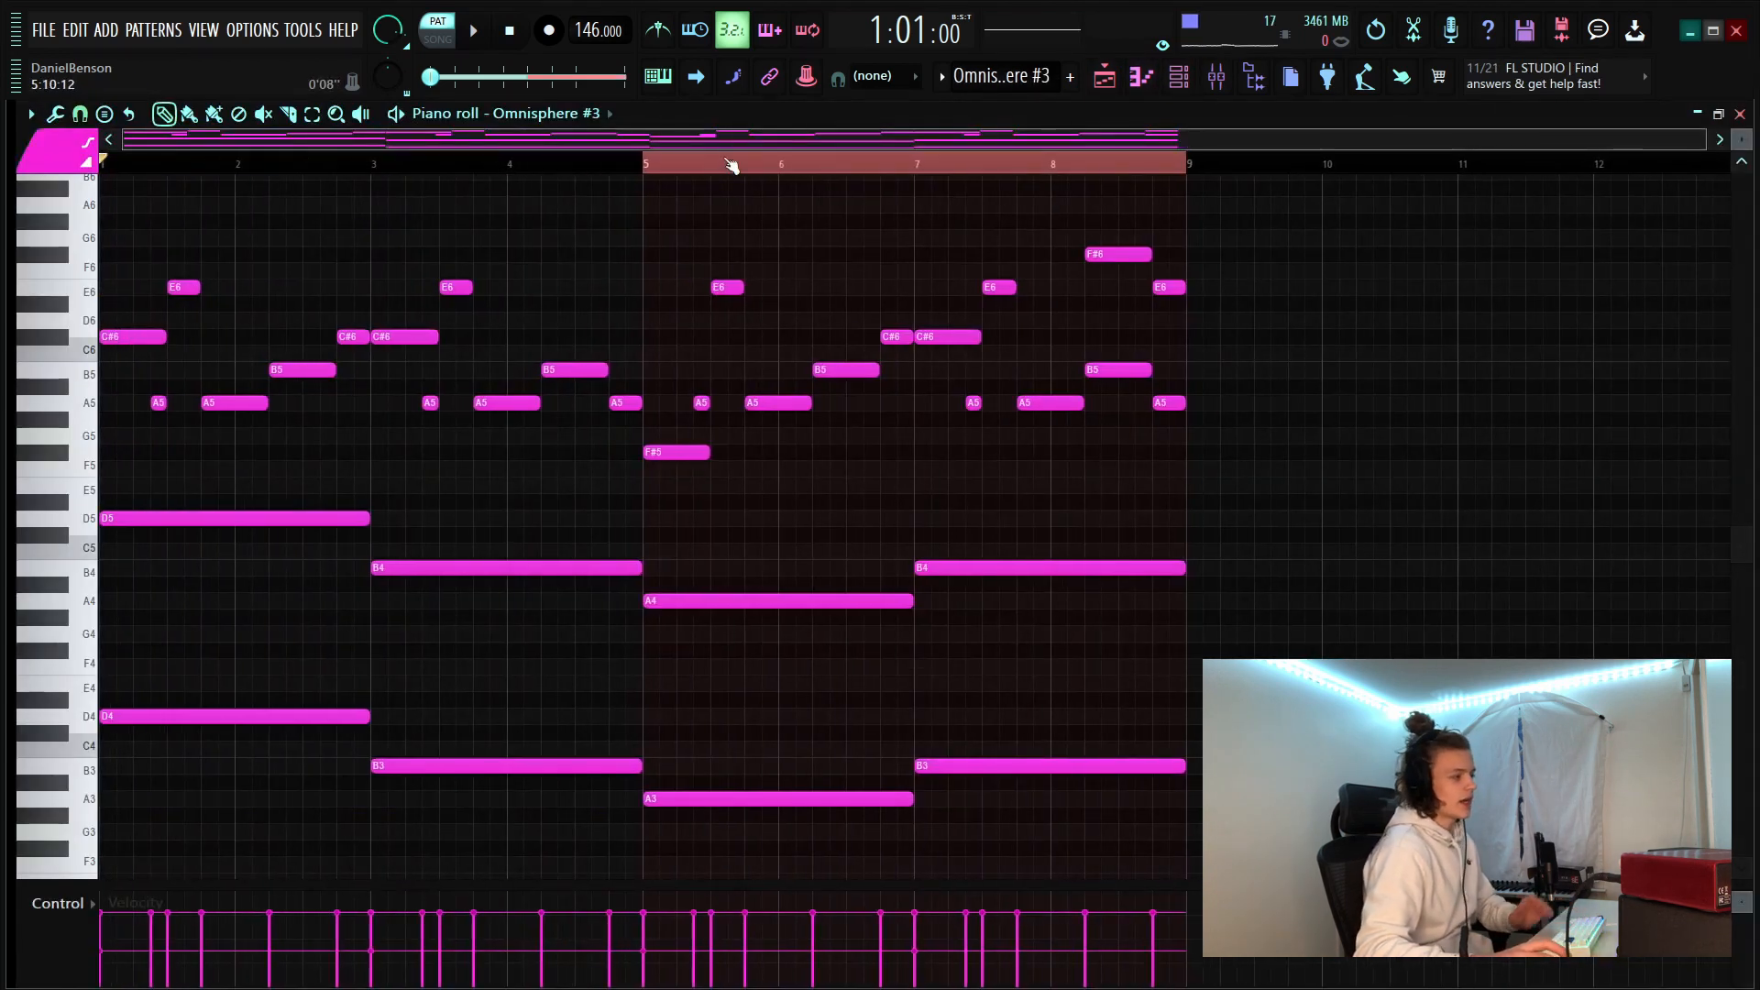
Clear the time selection over bars 5 to 9 in the Omnisphere #3 pattern and play the pattern
double_click(727, 162)
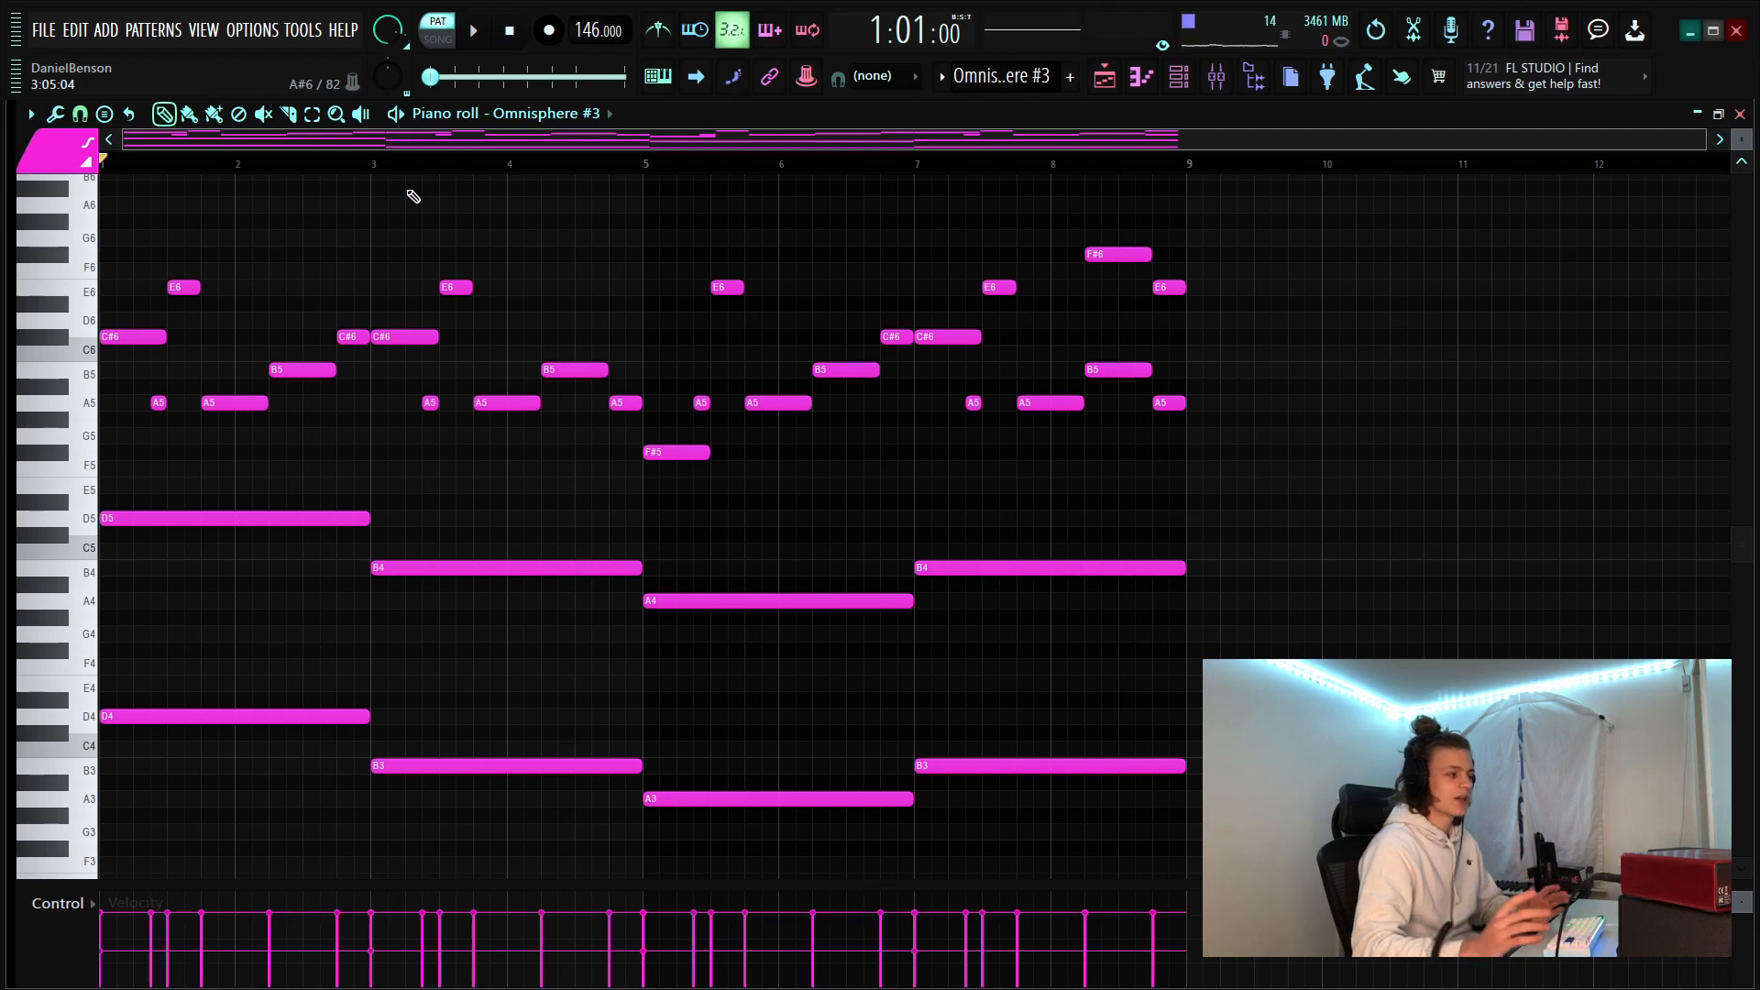
scroll(169, 171, "up", 2)
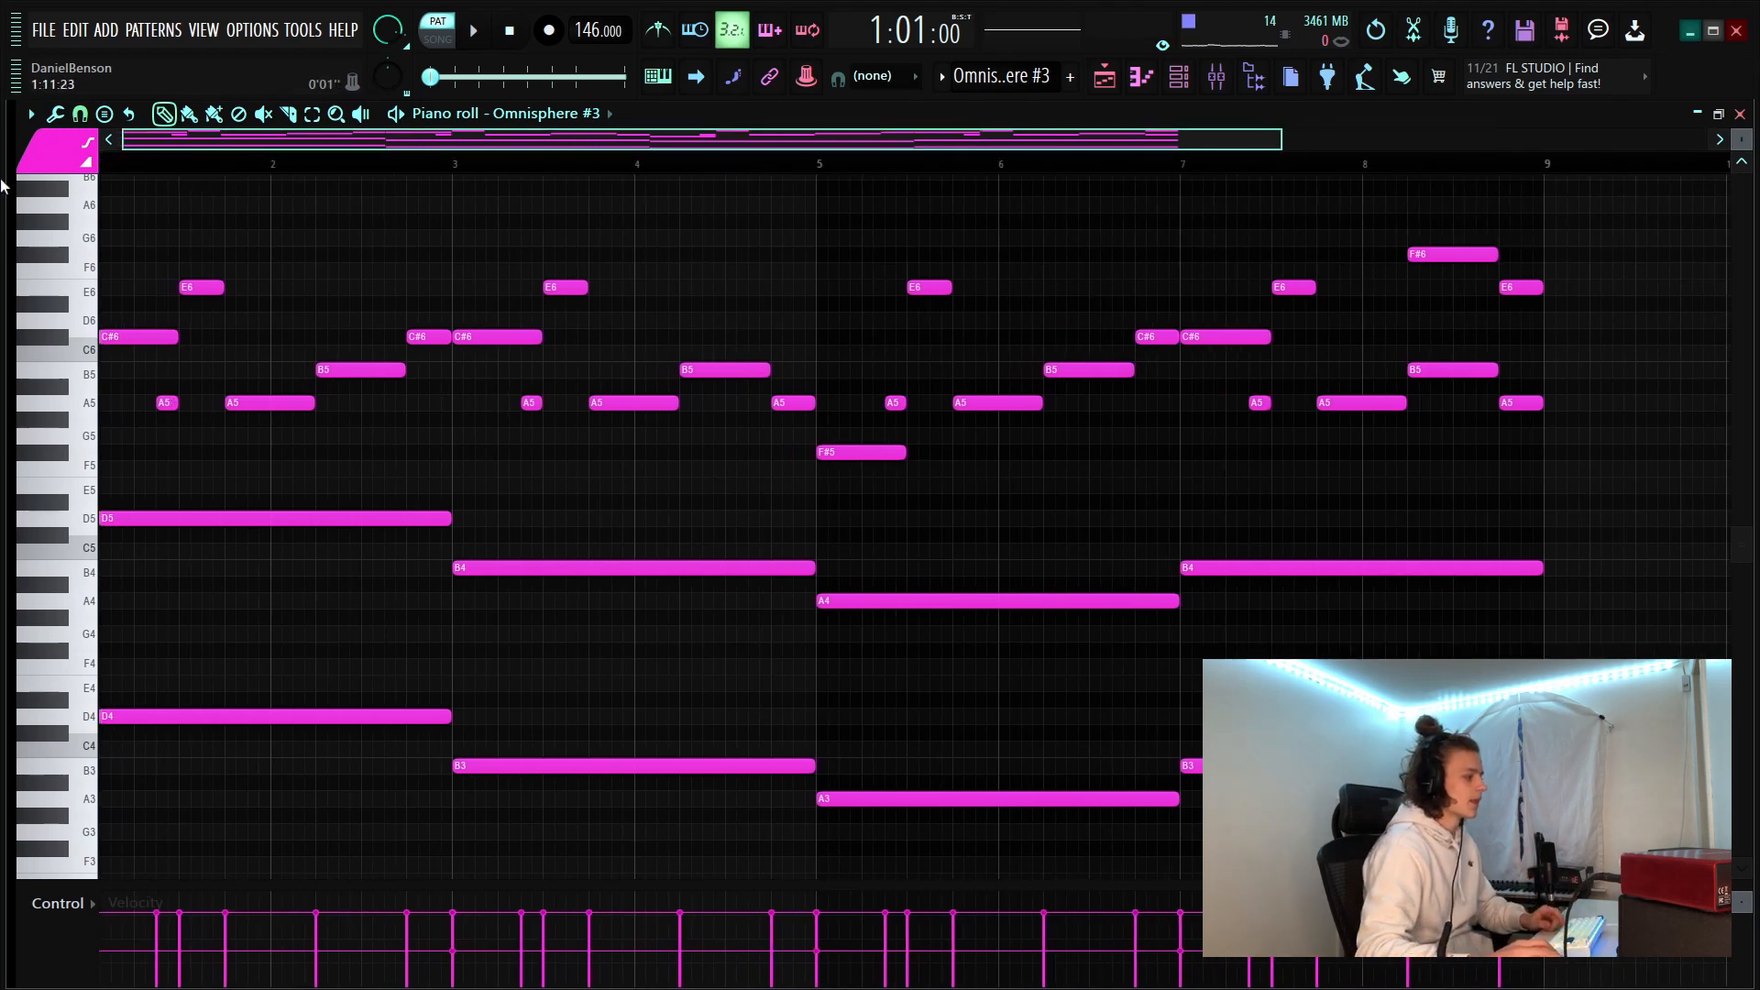
scroll(487, 175, "down", 2)
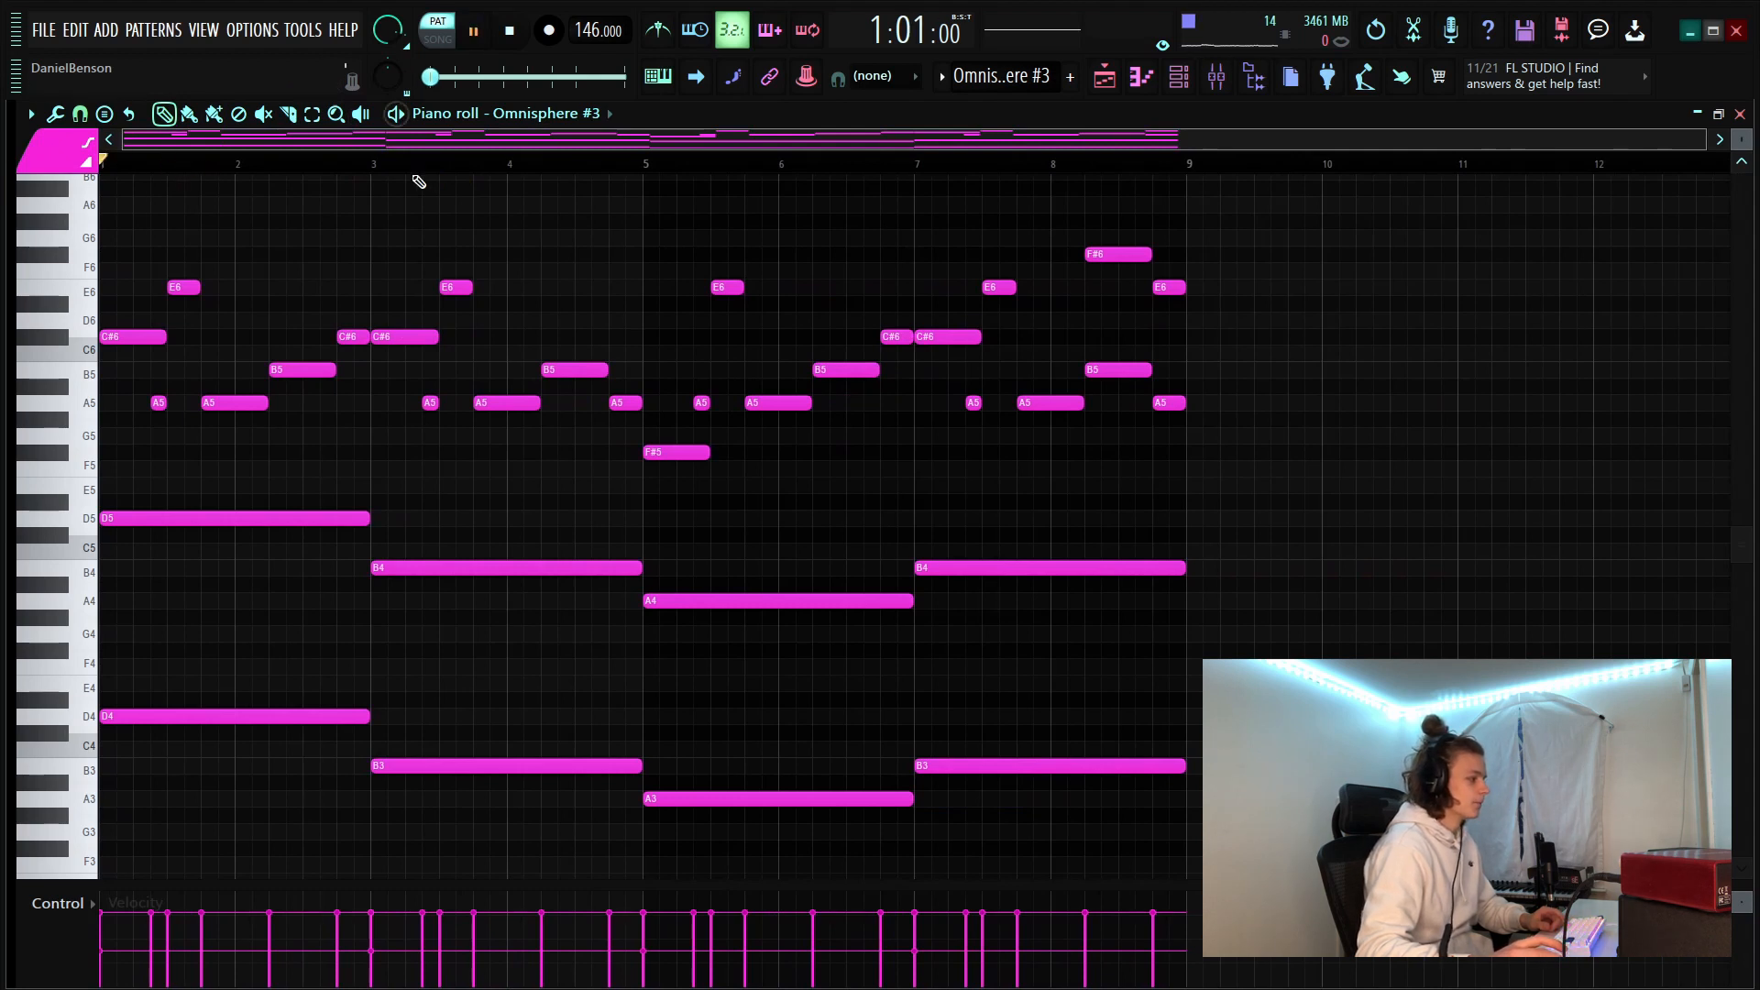
key("space")
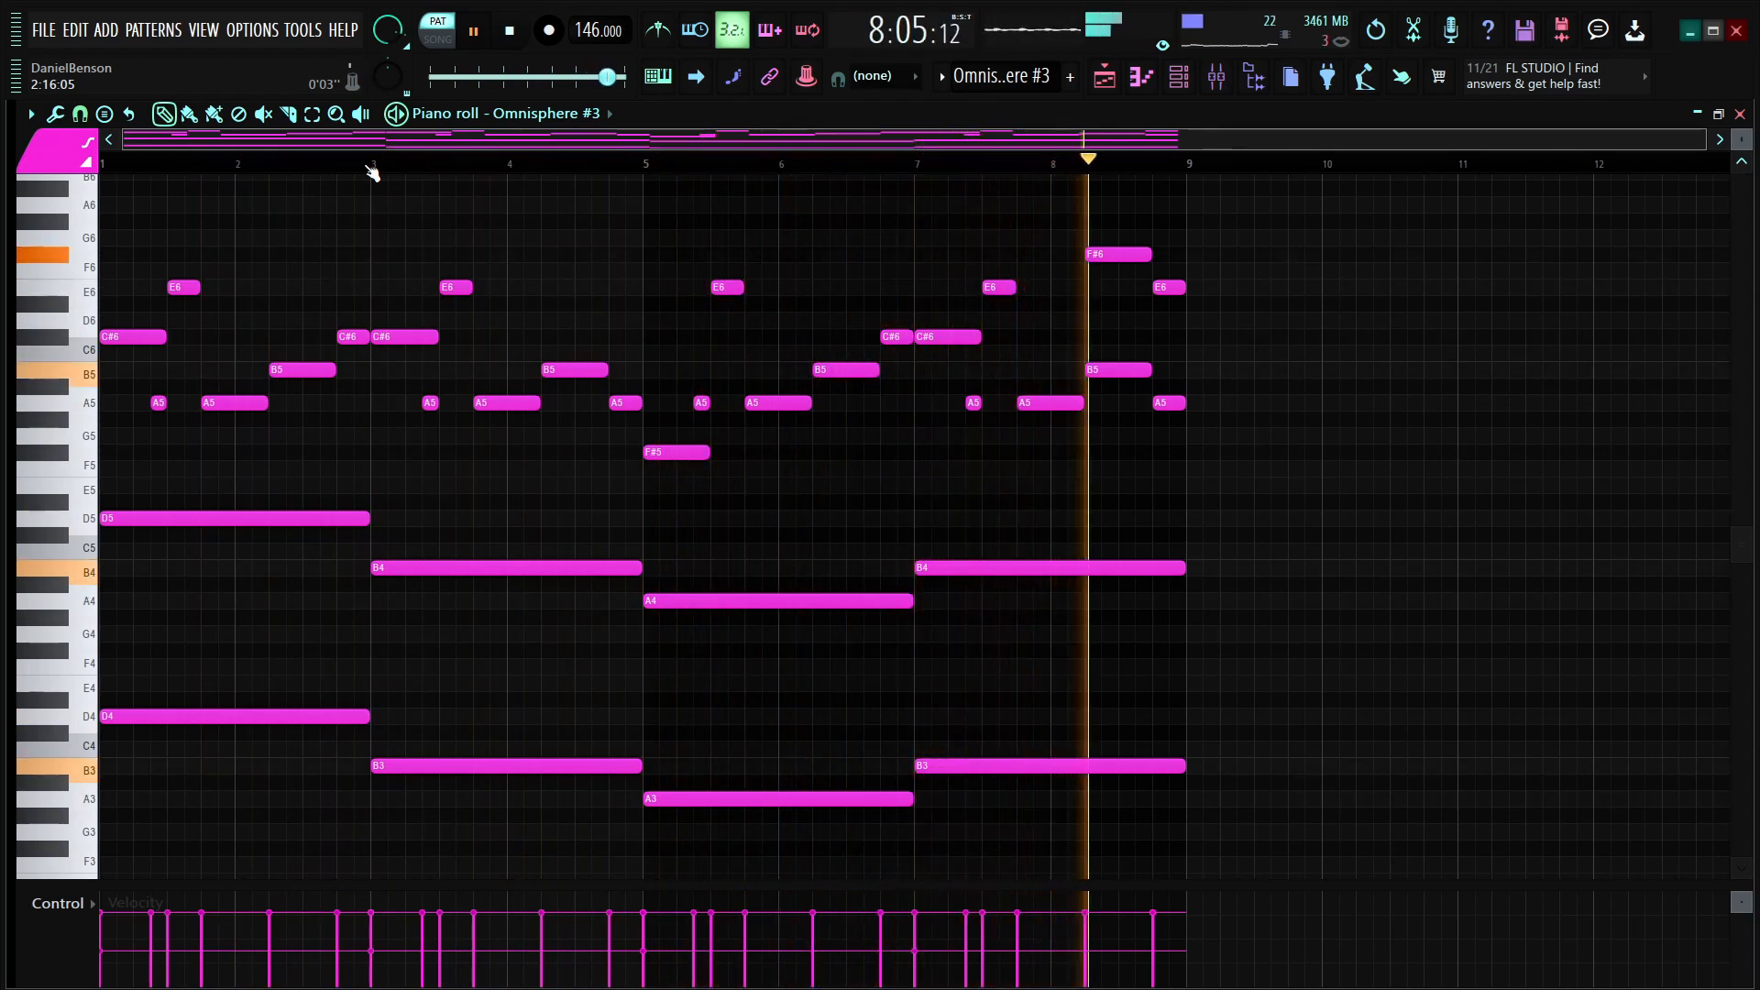
key("space")
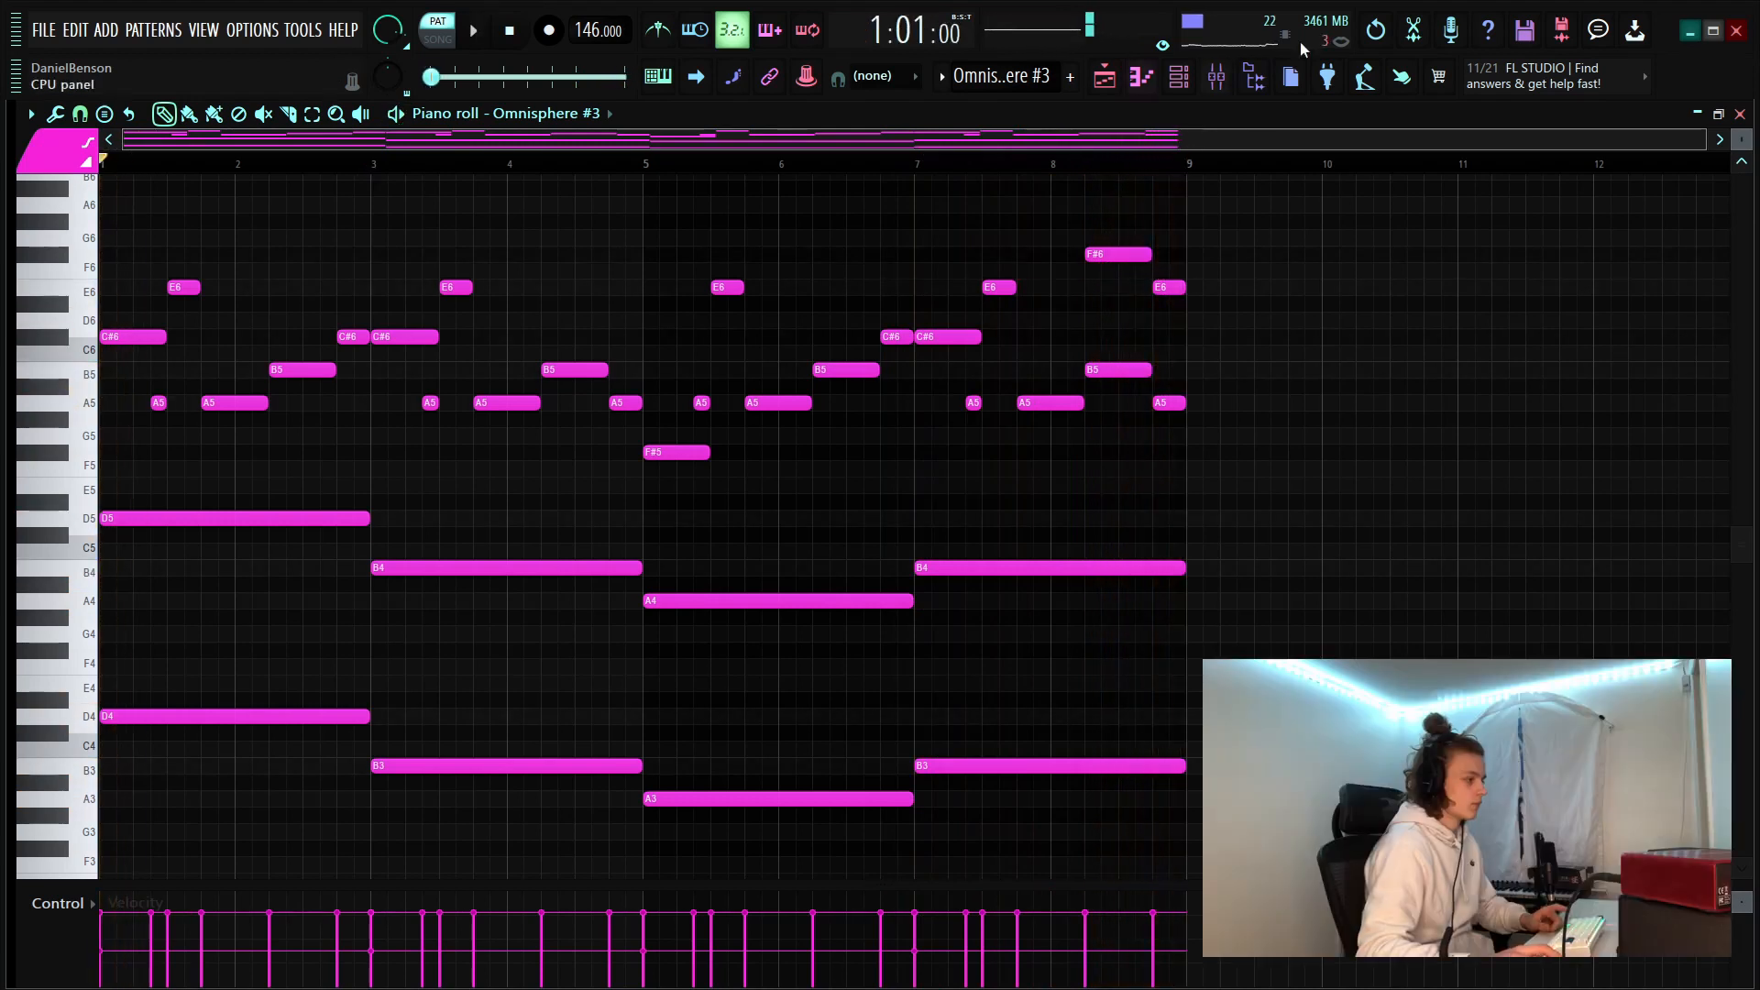
Show the playlist arrangement and highlight the three short Omnisphere clips on Track 5
left_click(1179, 81)
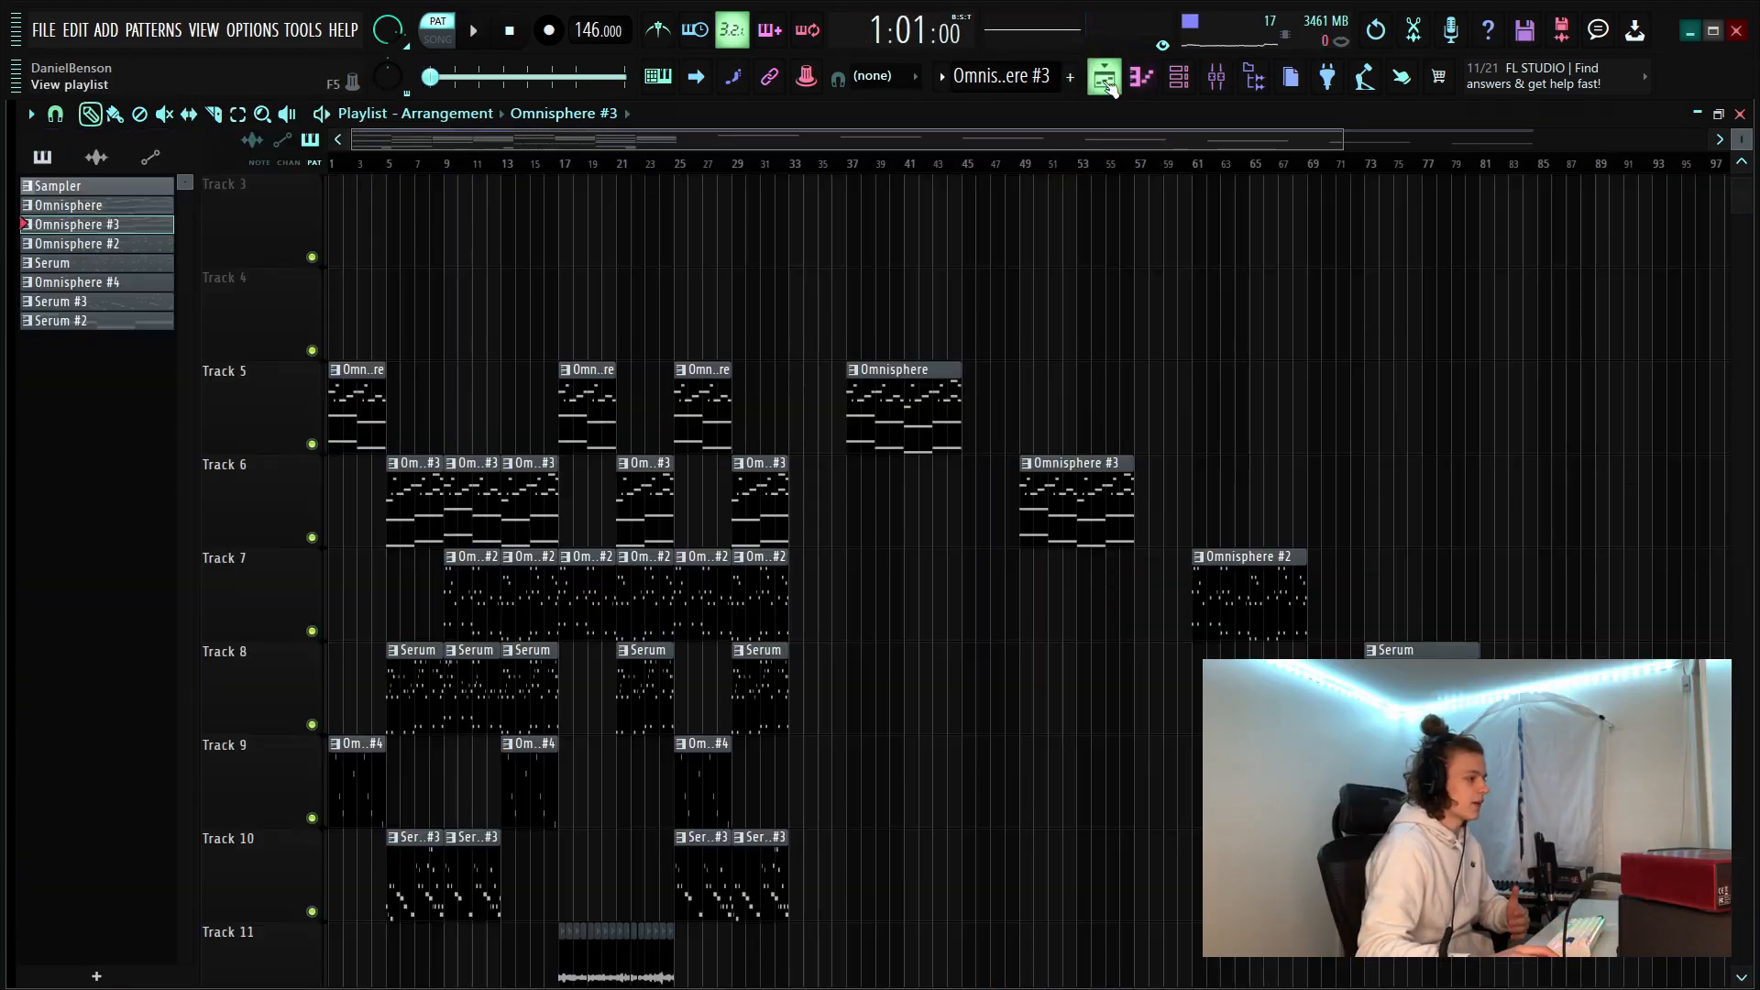
left_click(1179, 80)
scroll(480, 169, "up", 4)
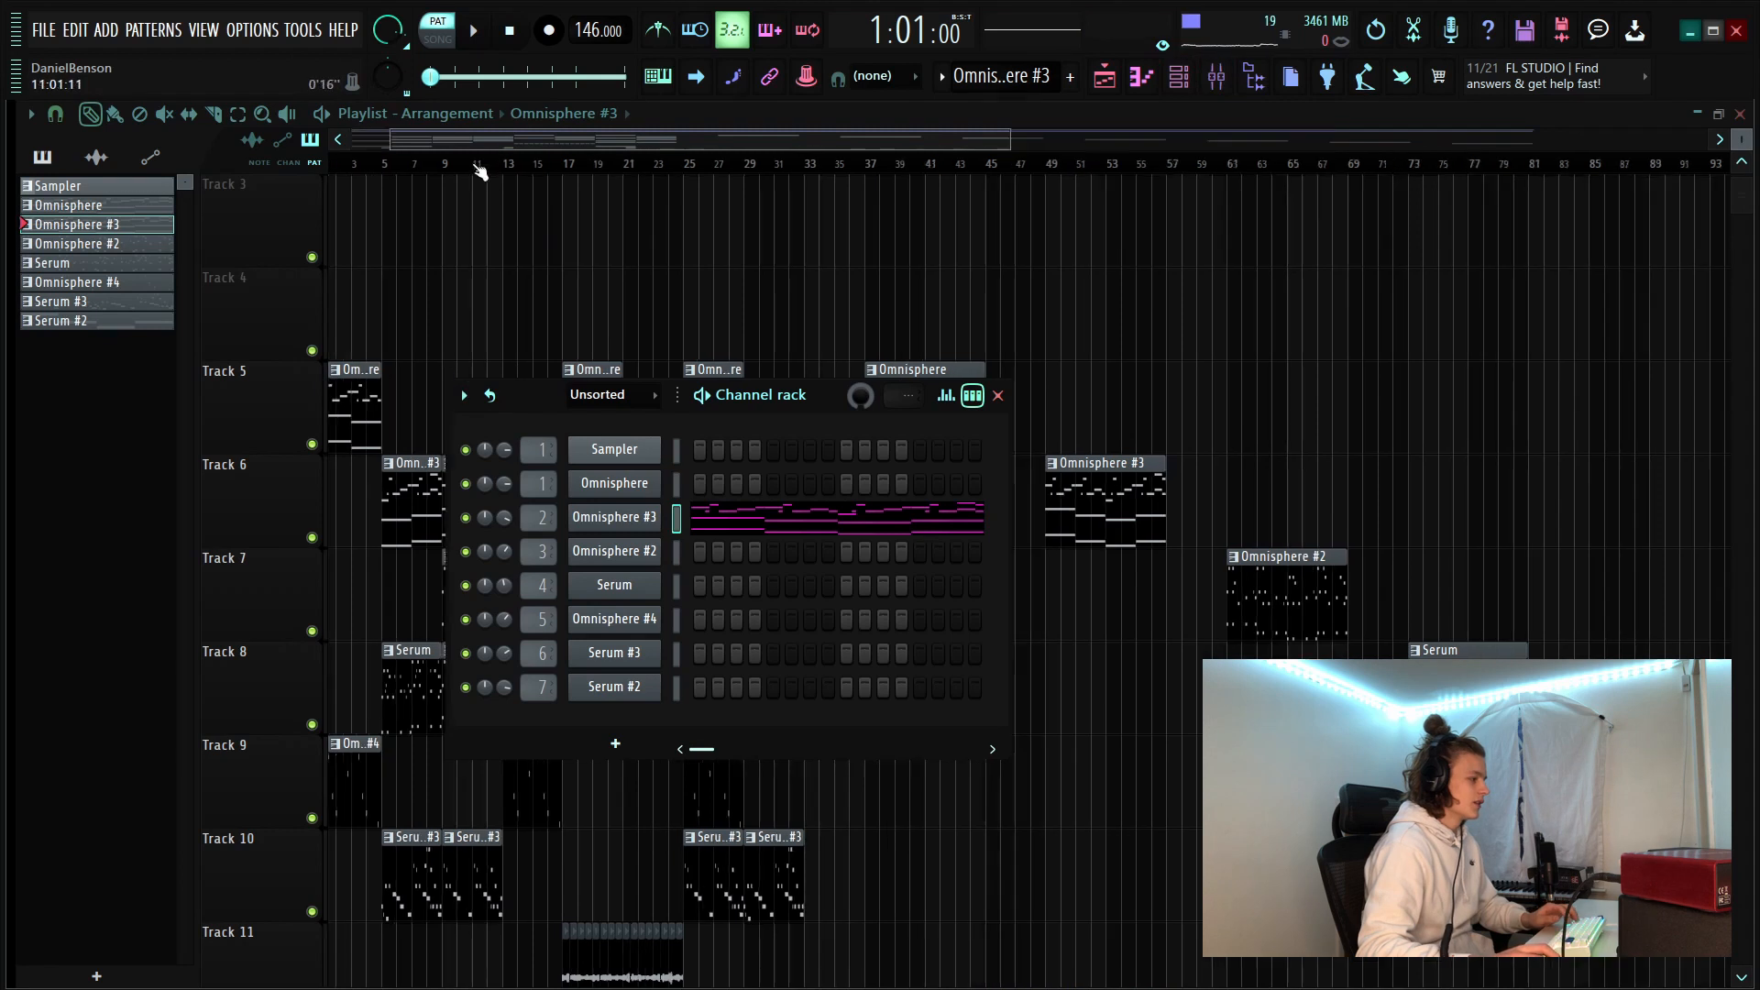
key("F6")
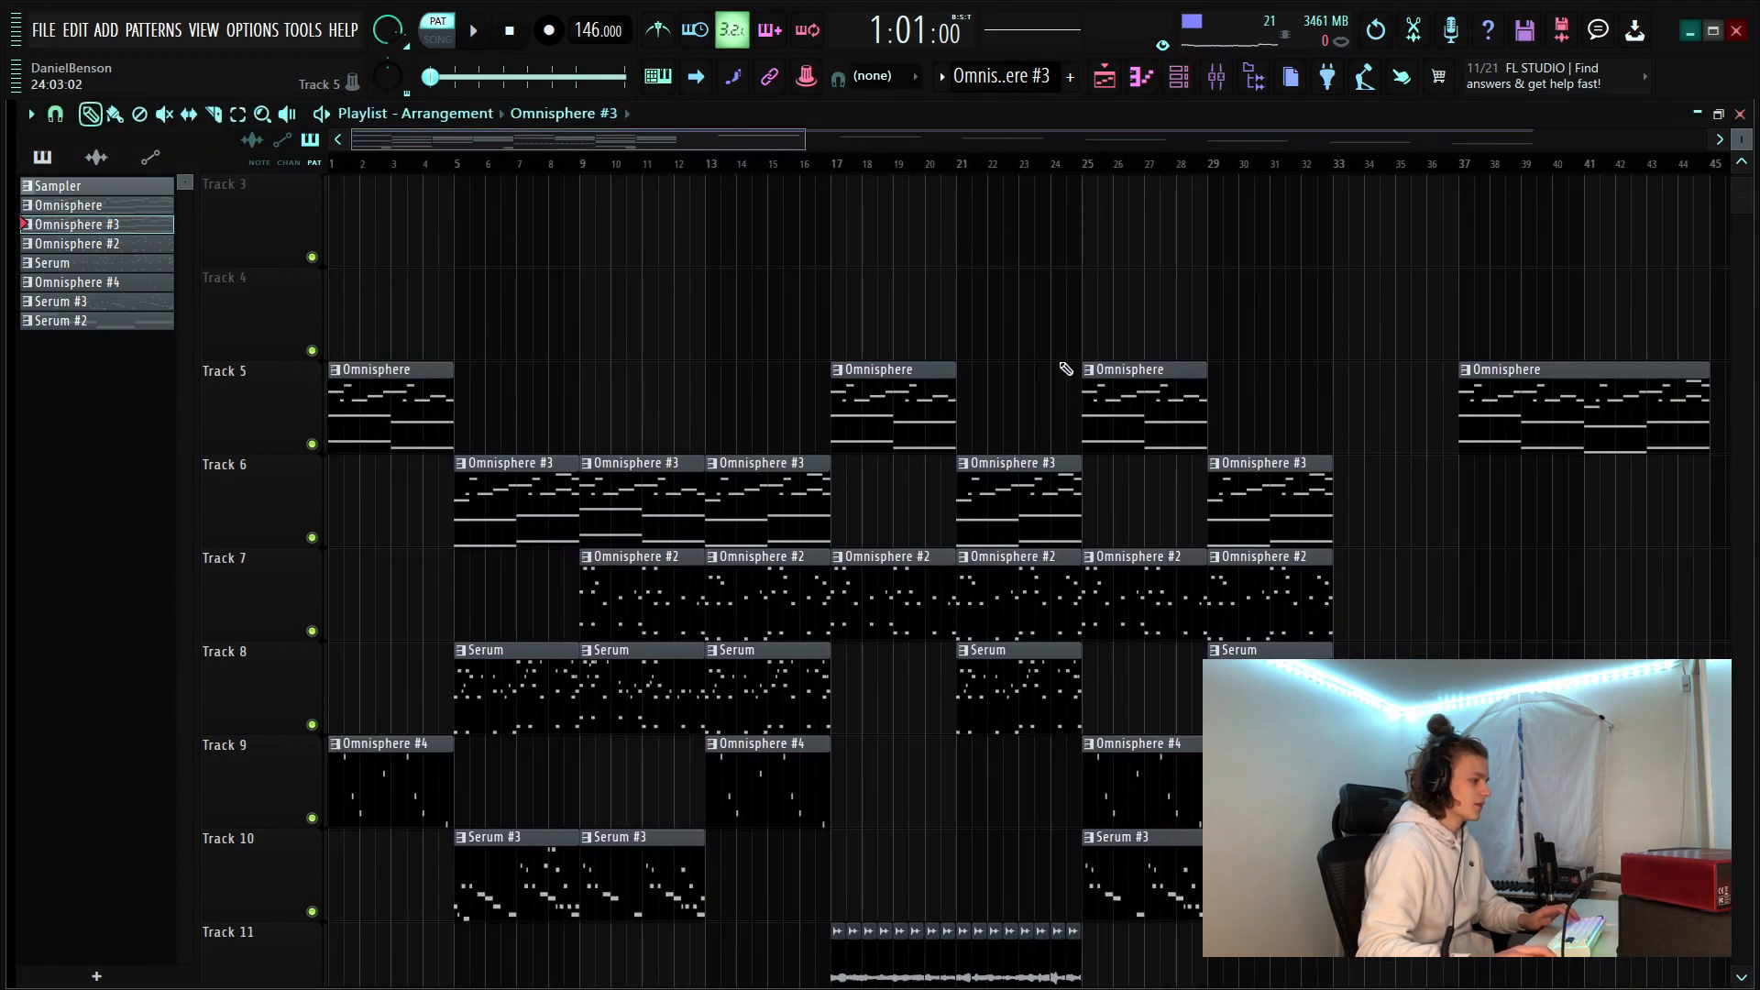
left_click_drag(1262, 375, 372, 385)
scroll(1037, 374, "down", 3)
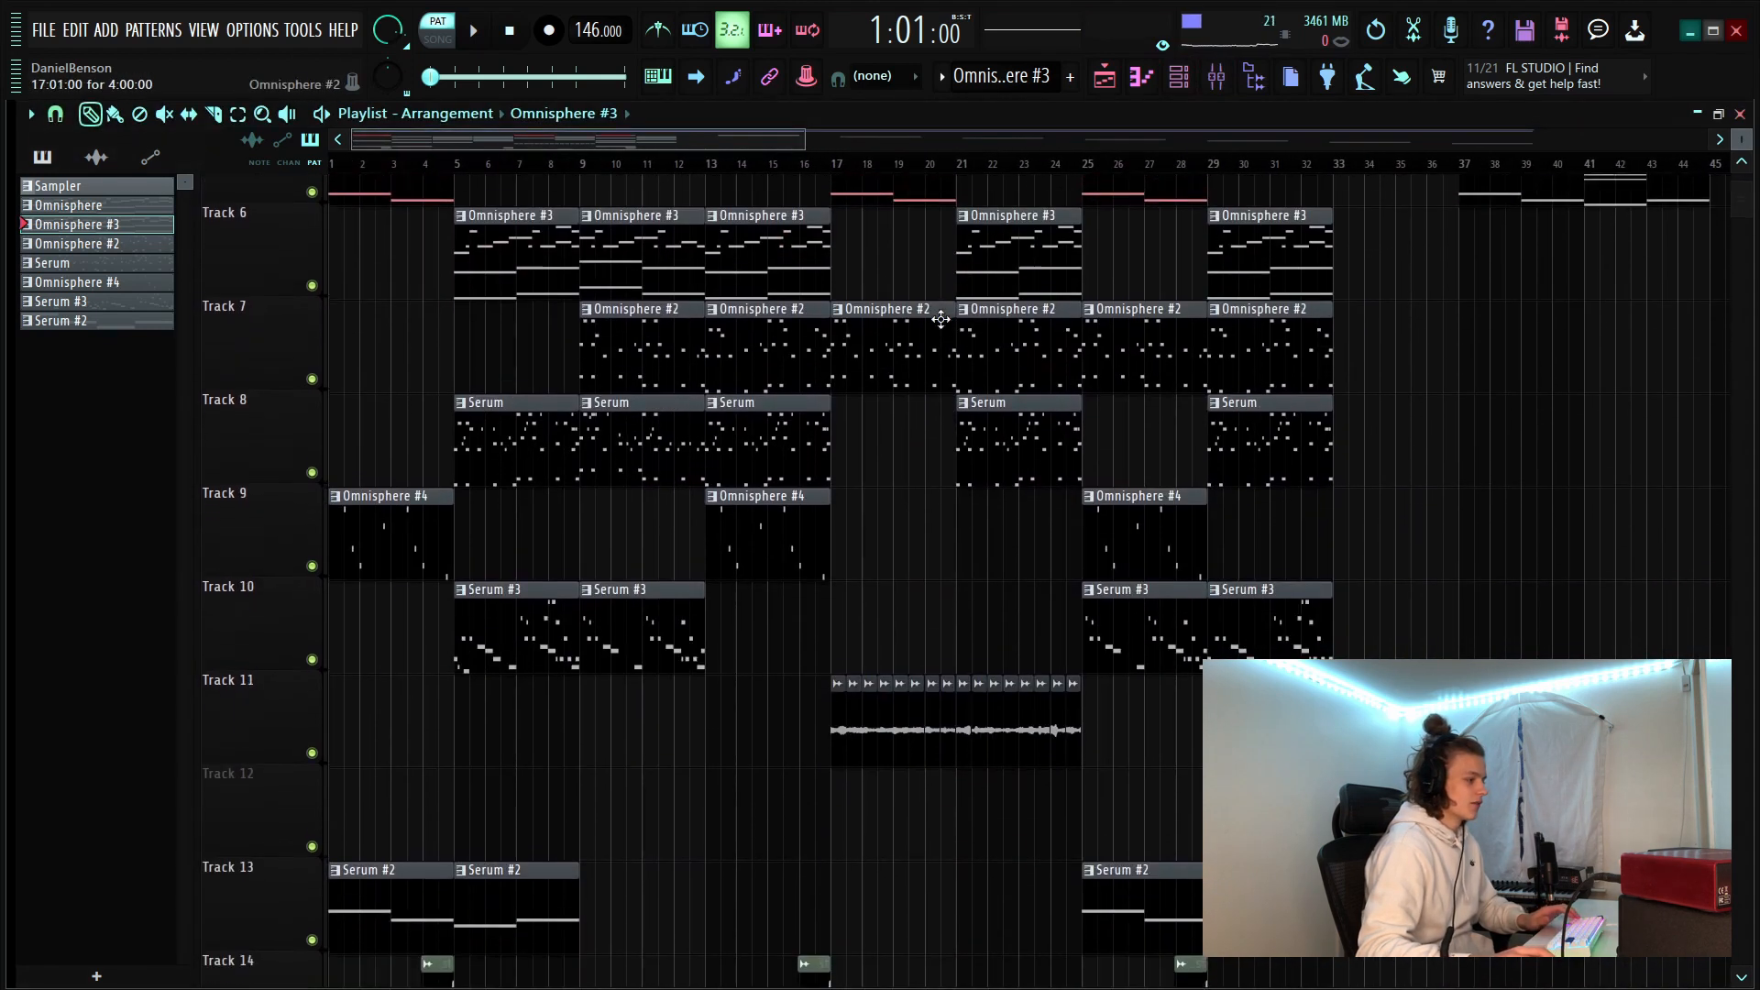
scroll(955, 311, "up", 1)
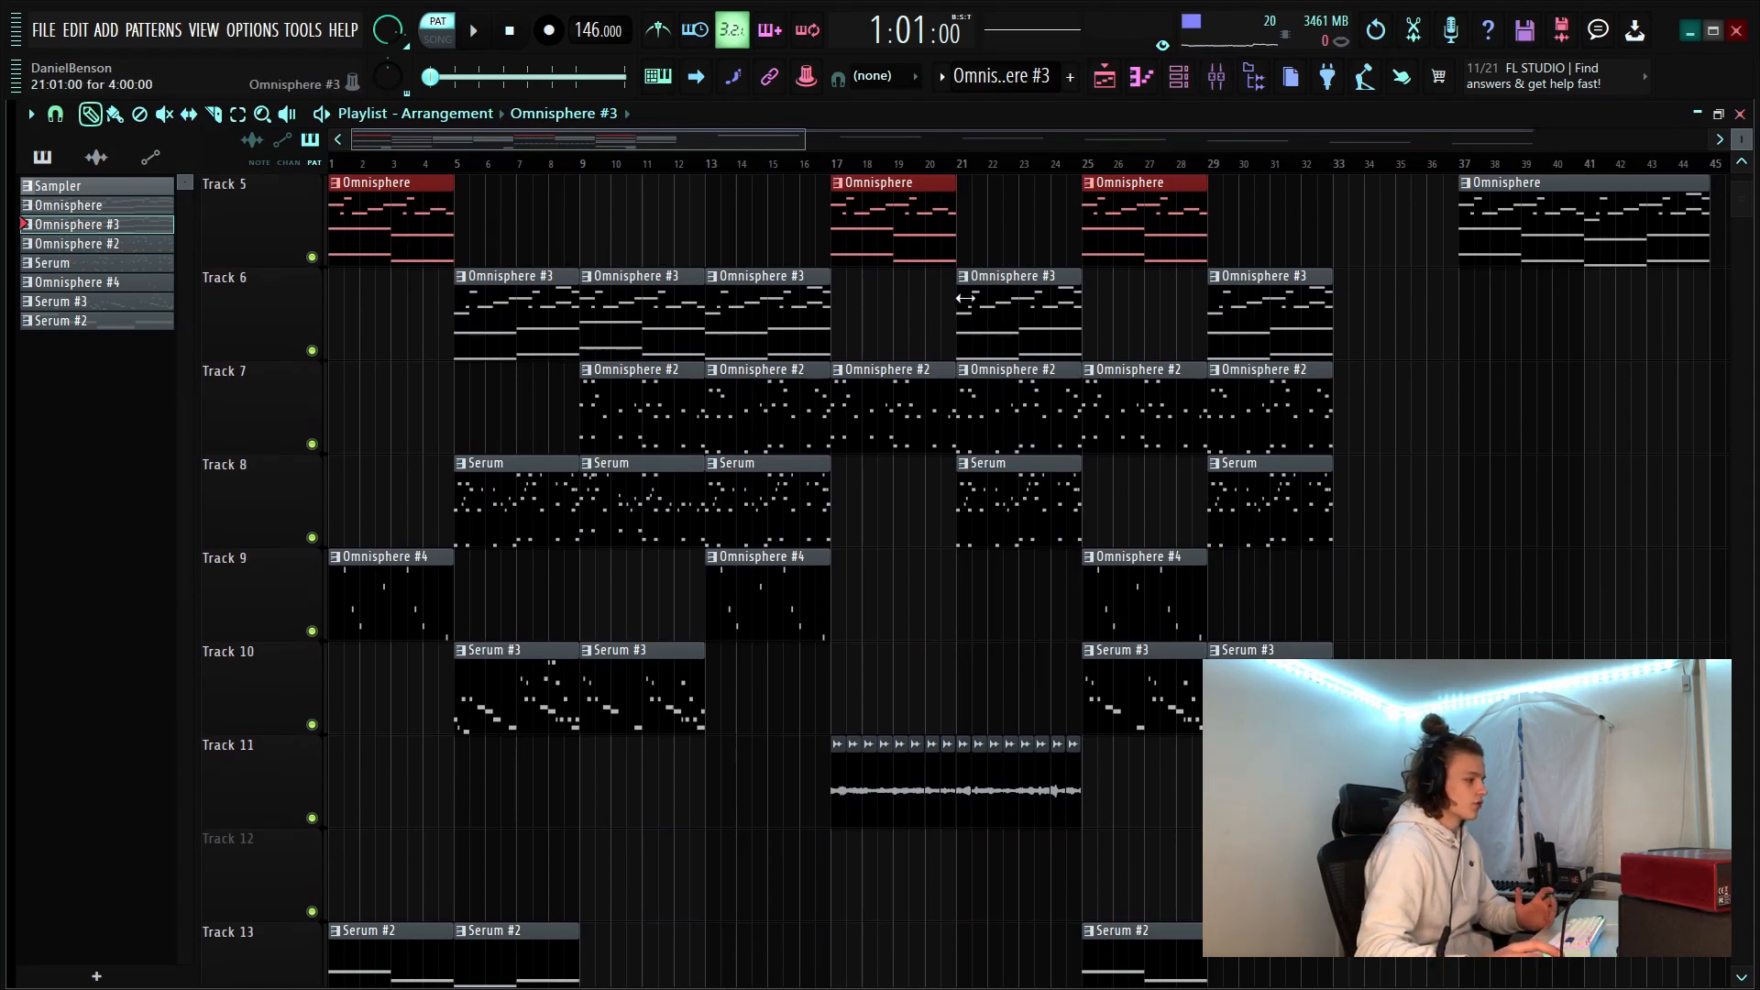
Highlight the Omnisphere #3 clips on Track 6, followed by the clips on the tracks below
left_click_drag(1364, 315, 339, 340)
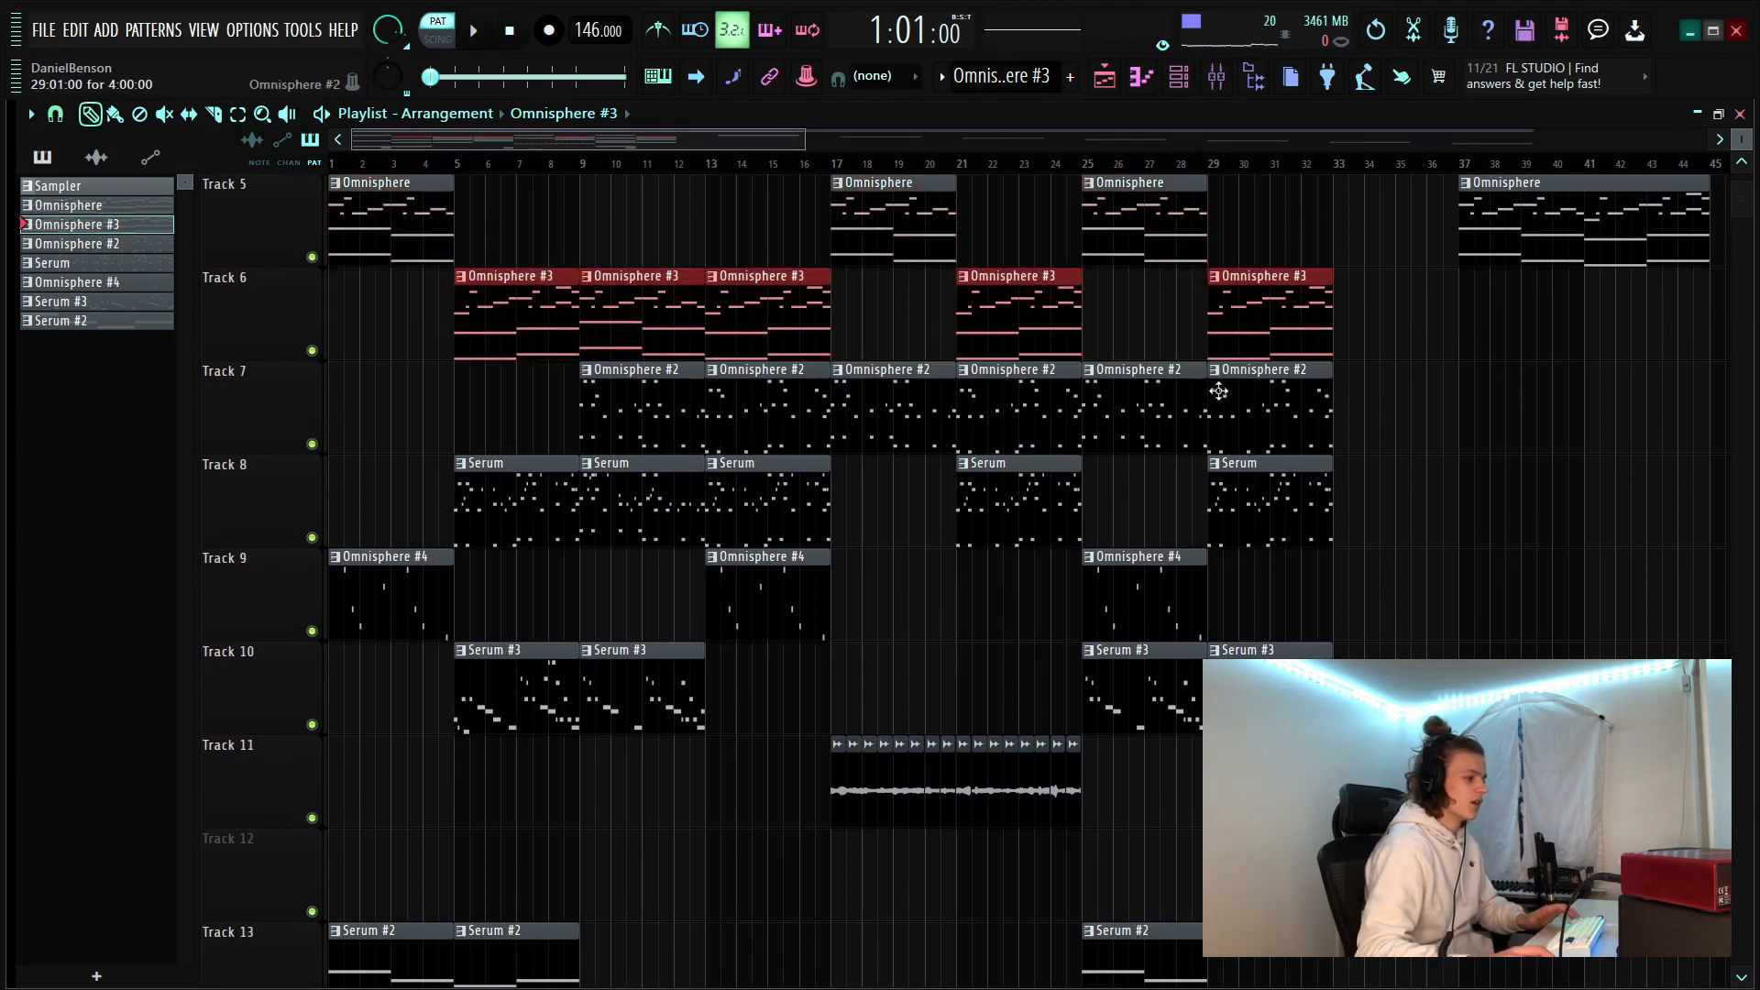
left_click_drag(1403, 394, 373, 495)
left_click_drag(1311, 656, 445, 674)
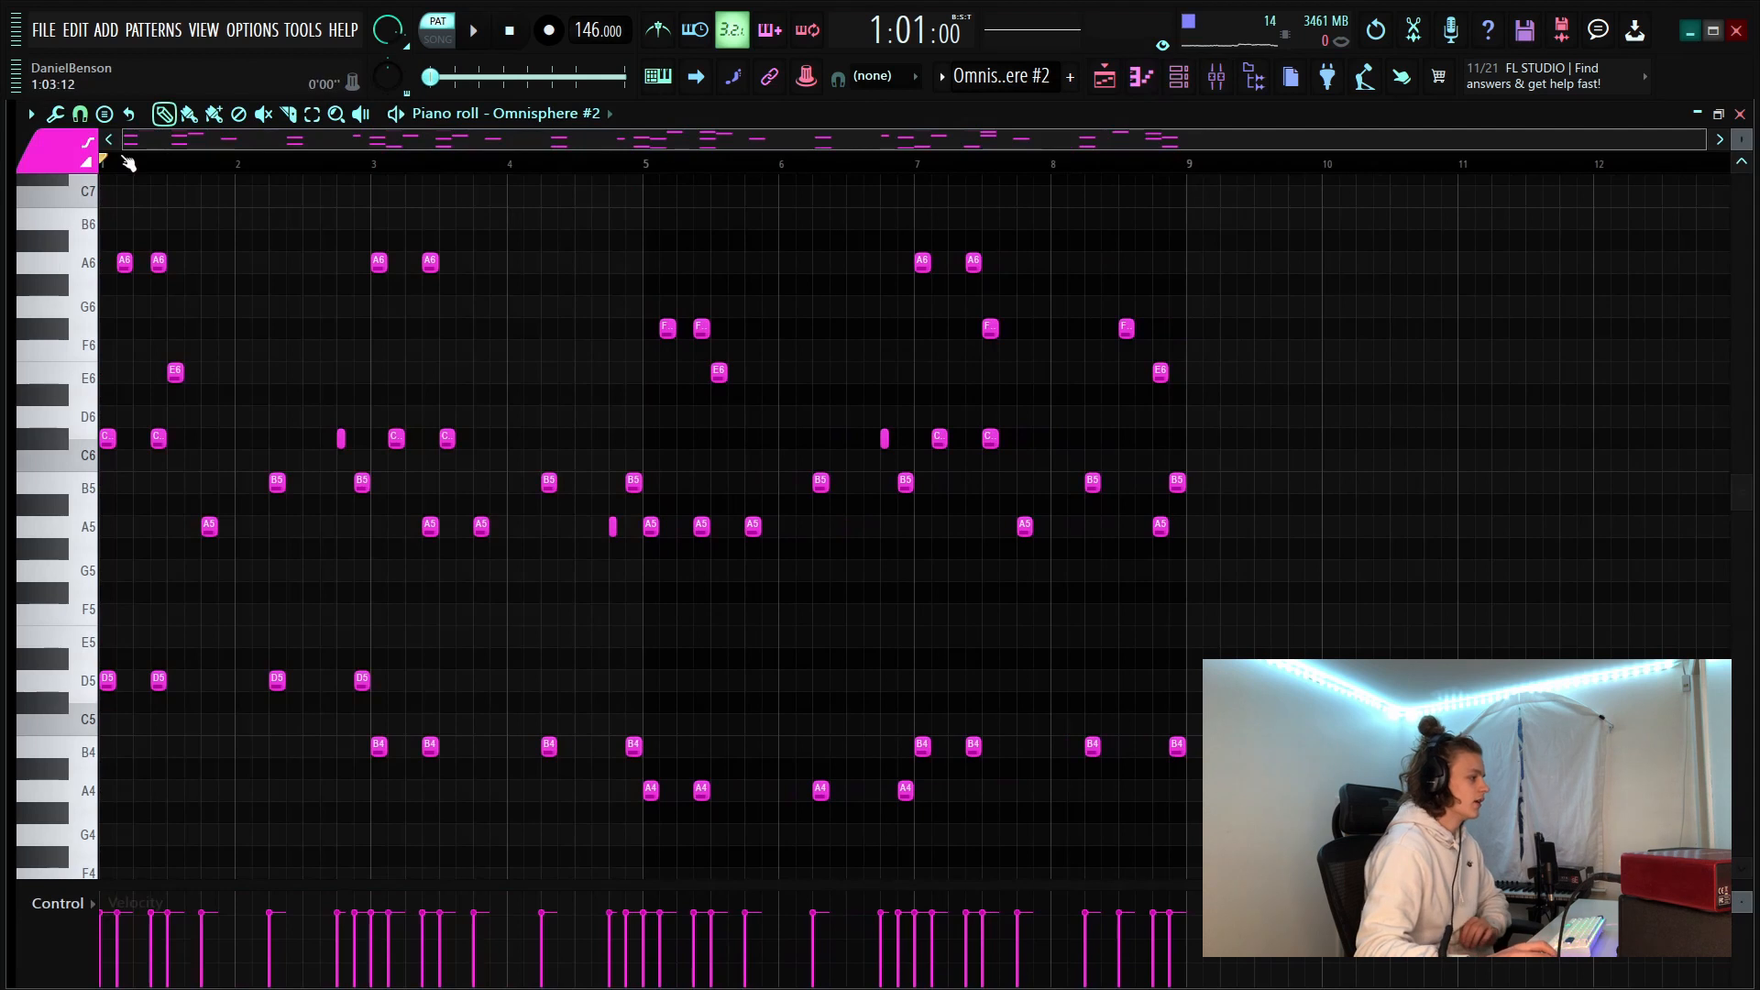
Highlight the stacked low and high notes in the first two bars of the Omnisphere #2 pattern
scroll(128, 163, "up", 5)
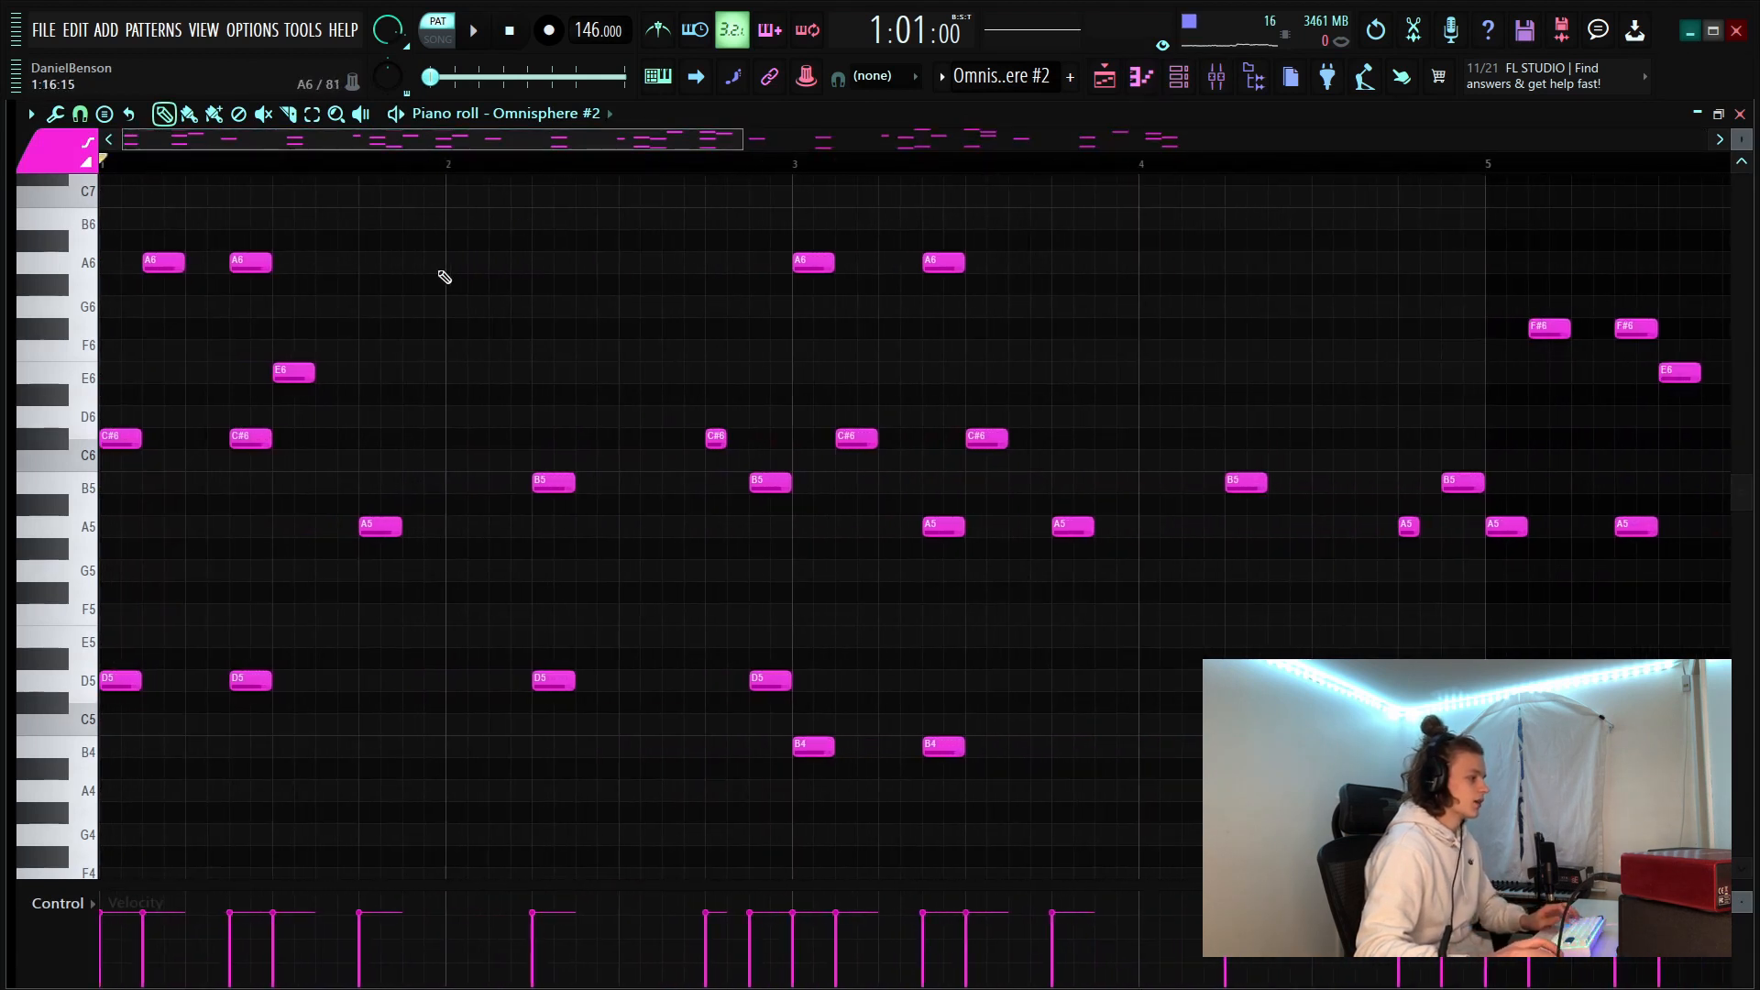
scroll(270, 197, "down", 4)
left_click_drag(119, 233, 74, 702)
left_click_drag(335, 448, 320, 702)
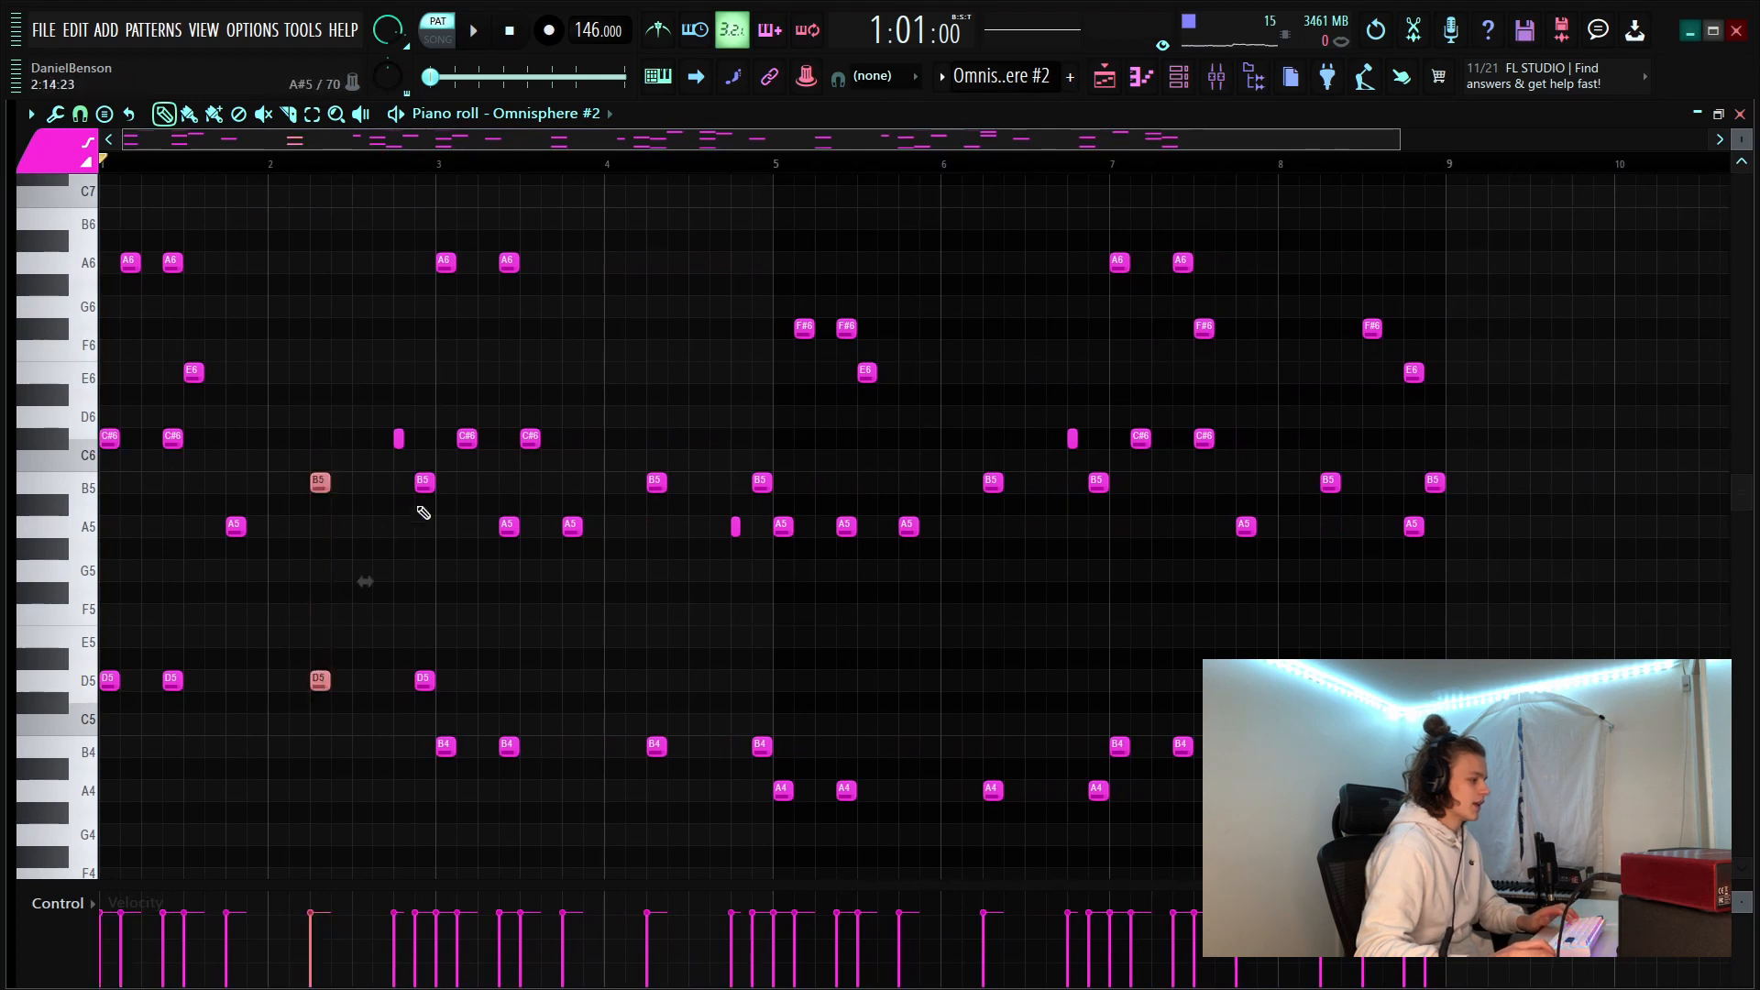
left_click_drag(441, 483, 441, 677)
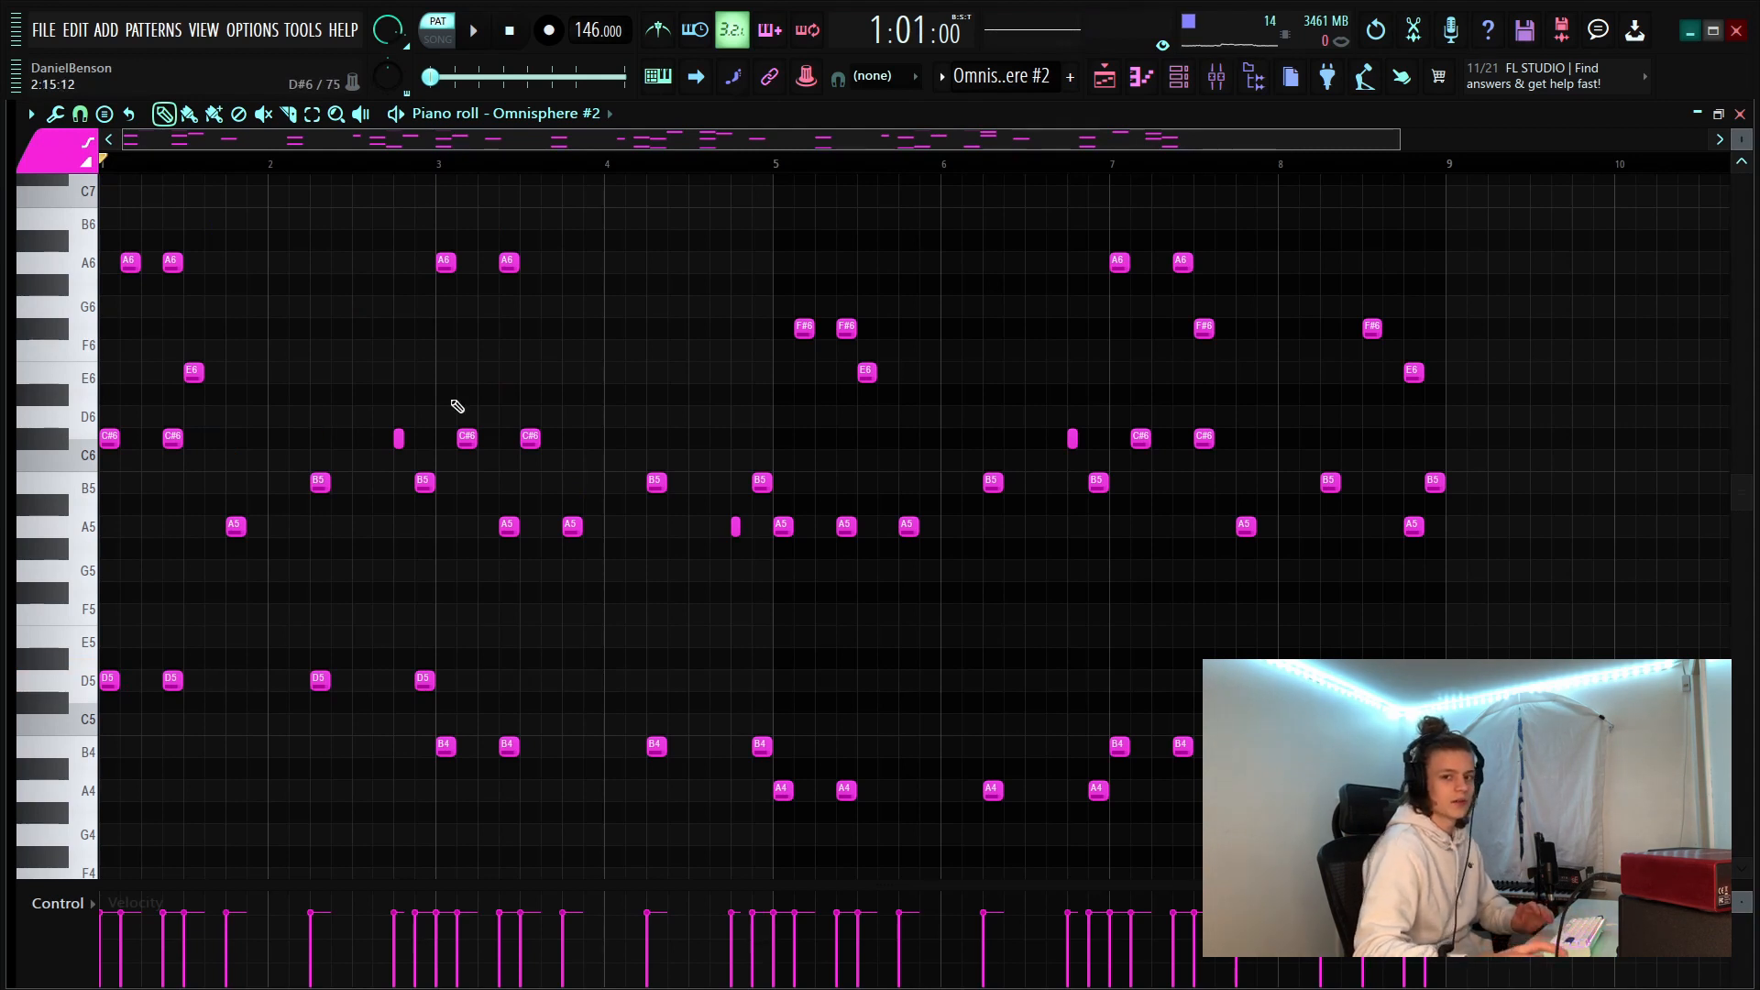
Play the Omnisphere #2 pattern through and stop playback near its end
key("space")
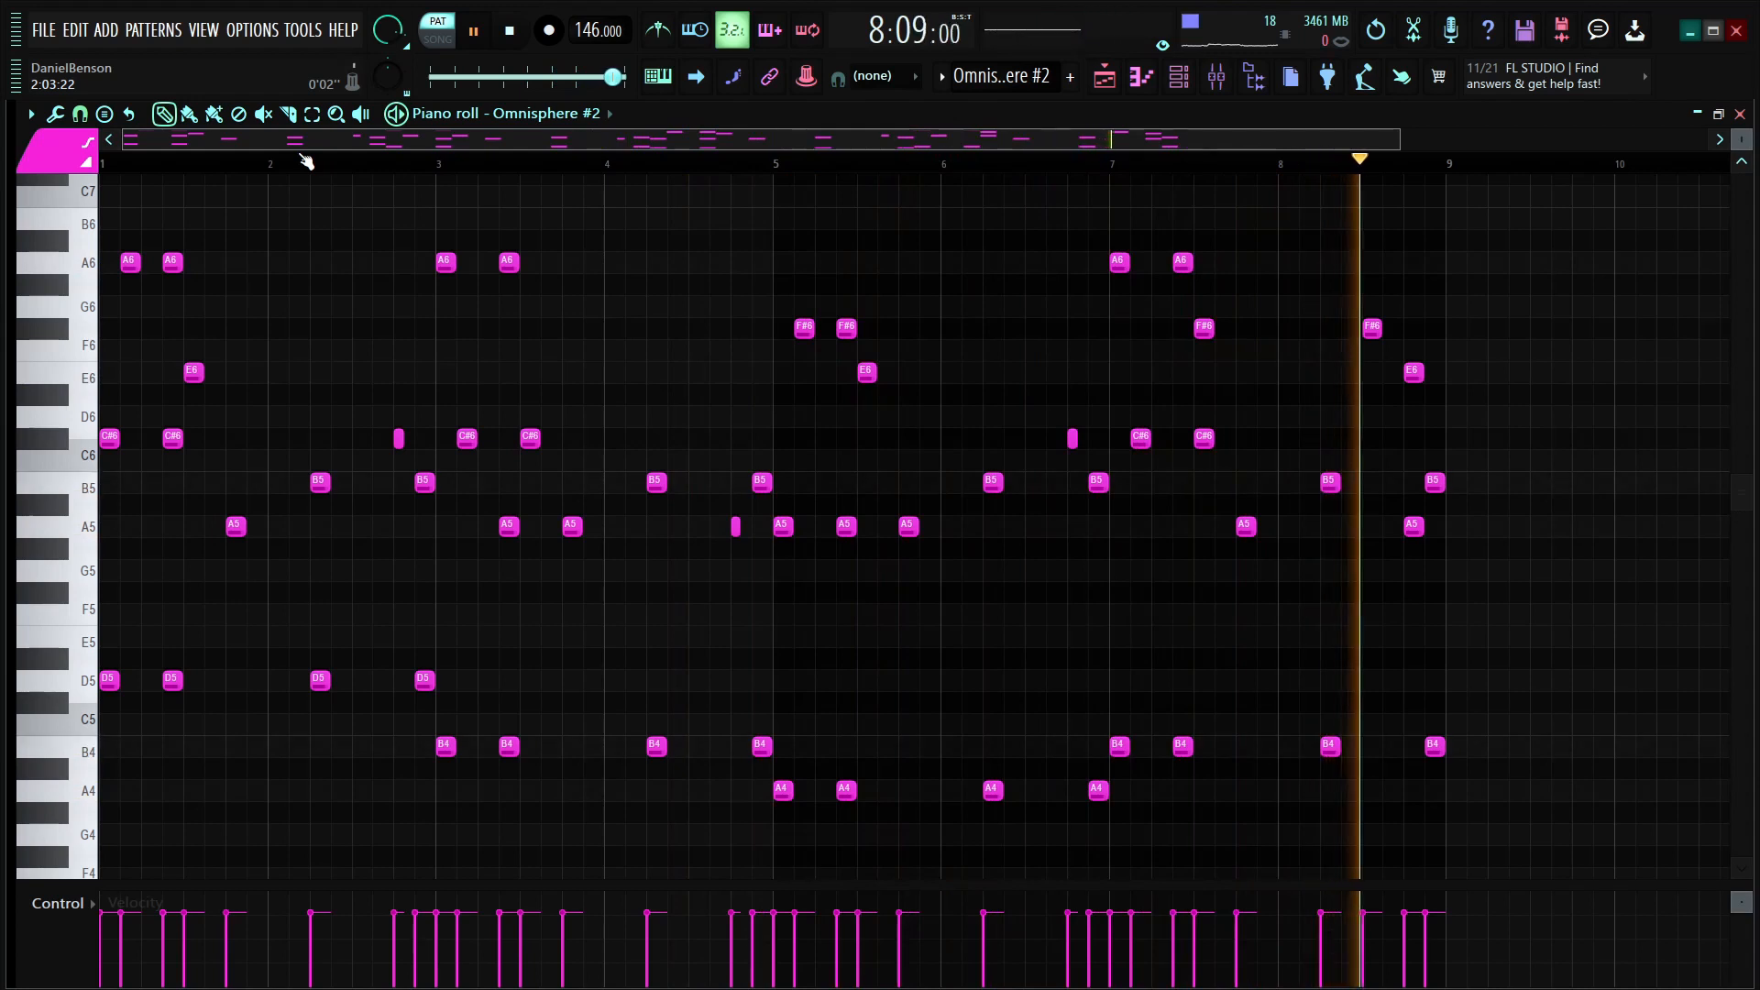
key("space")
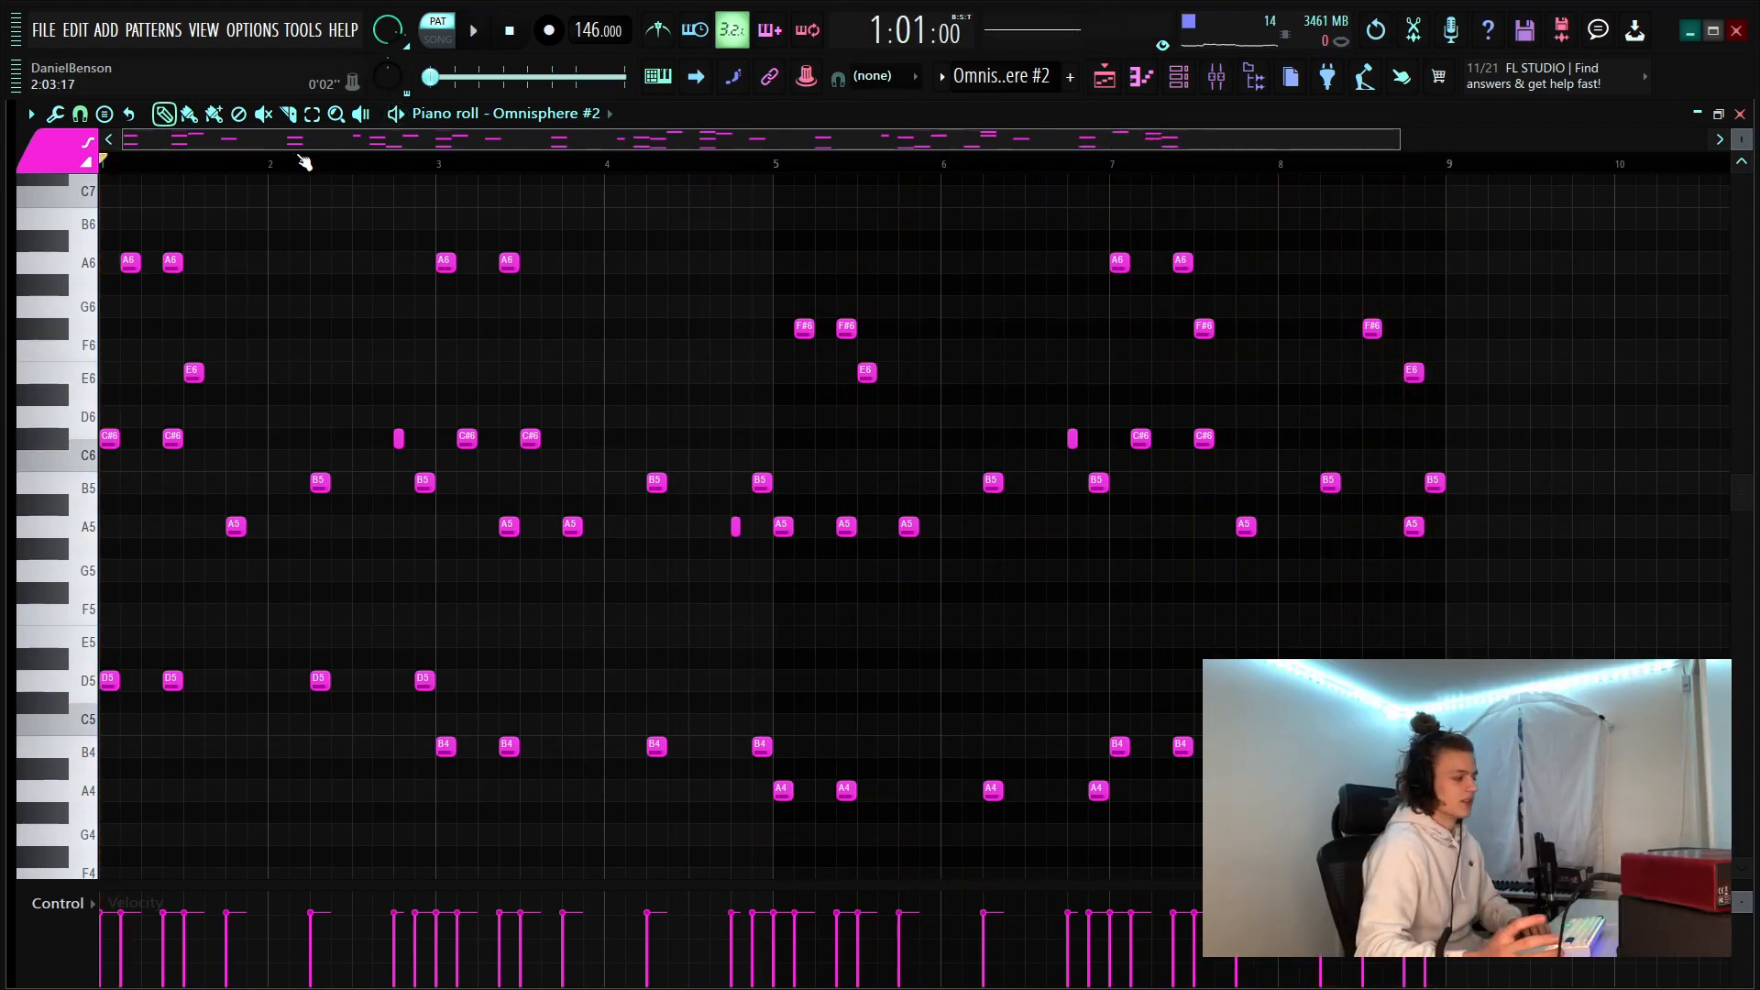
scroll(459, 160, "down", 2)
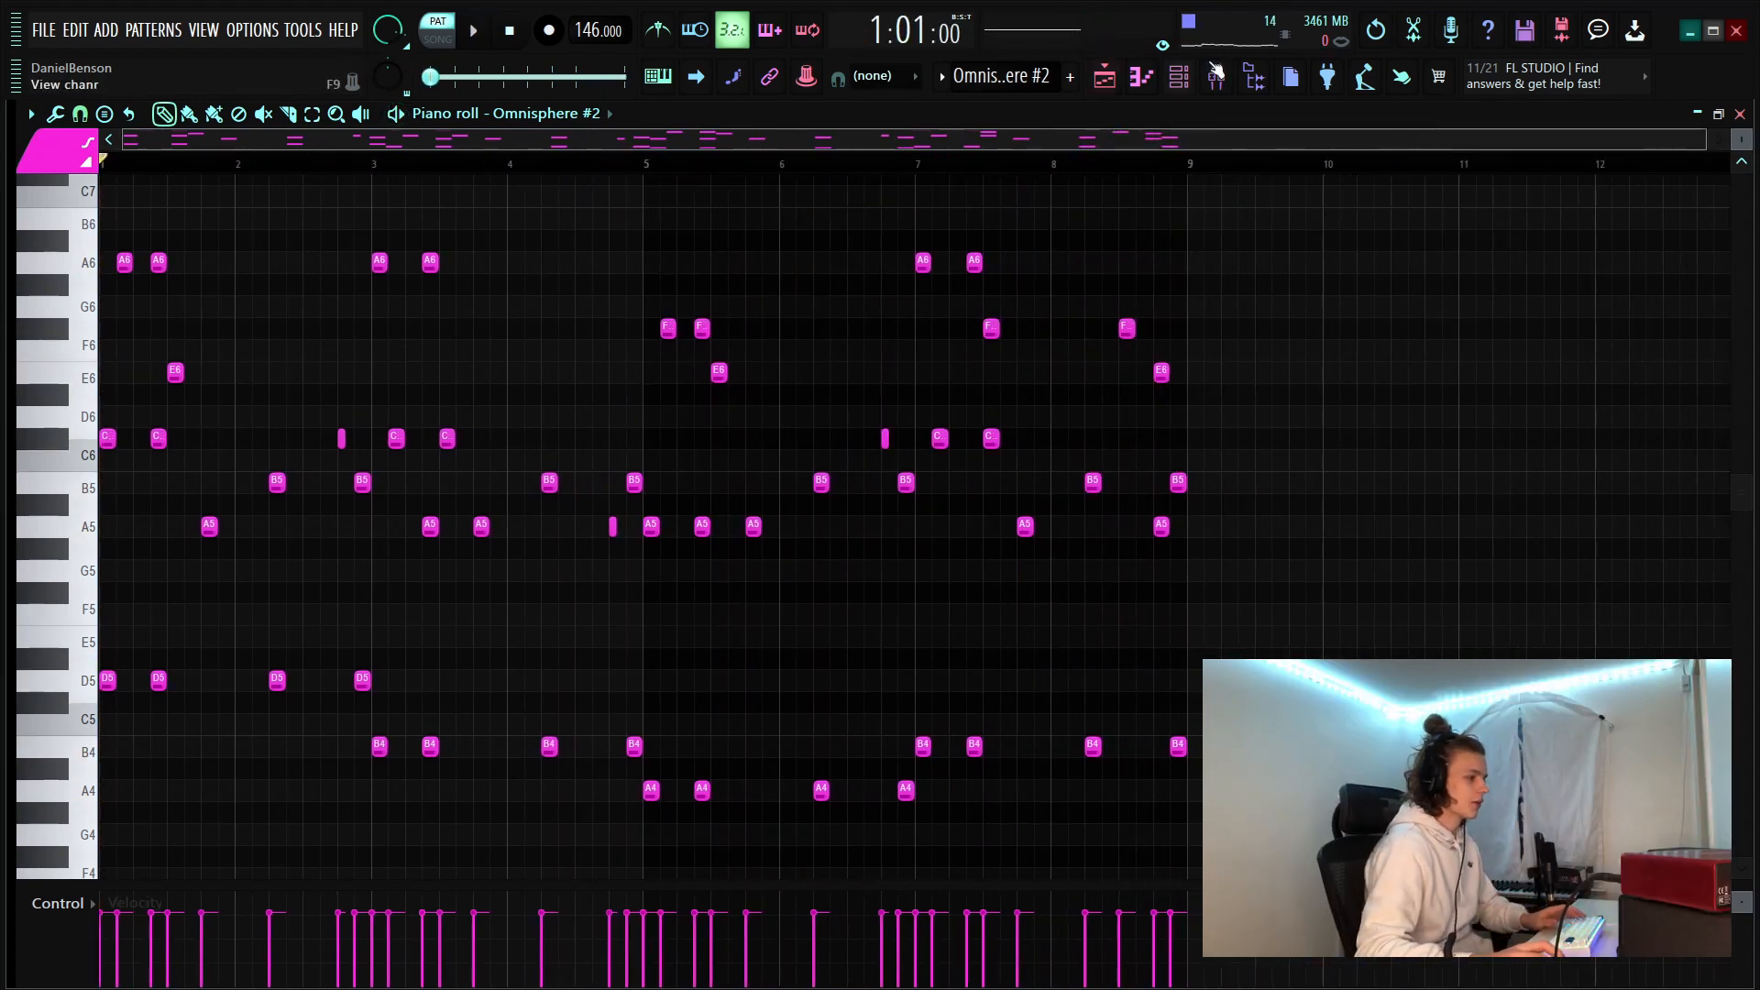
Return to the playlist and open the Serum clip's notes from Track 8 in the piano roll
left_click(1179, 77)
left_click(1105, 79)
left_click(1181, 79)
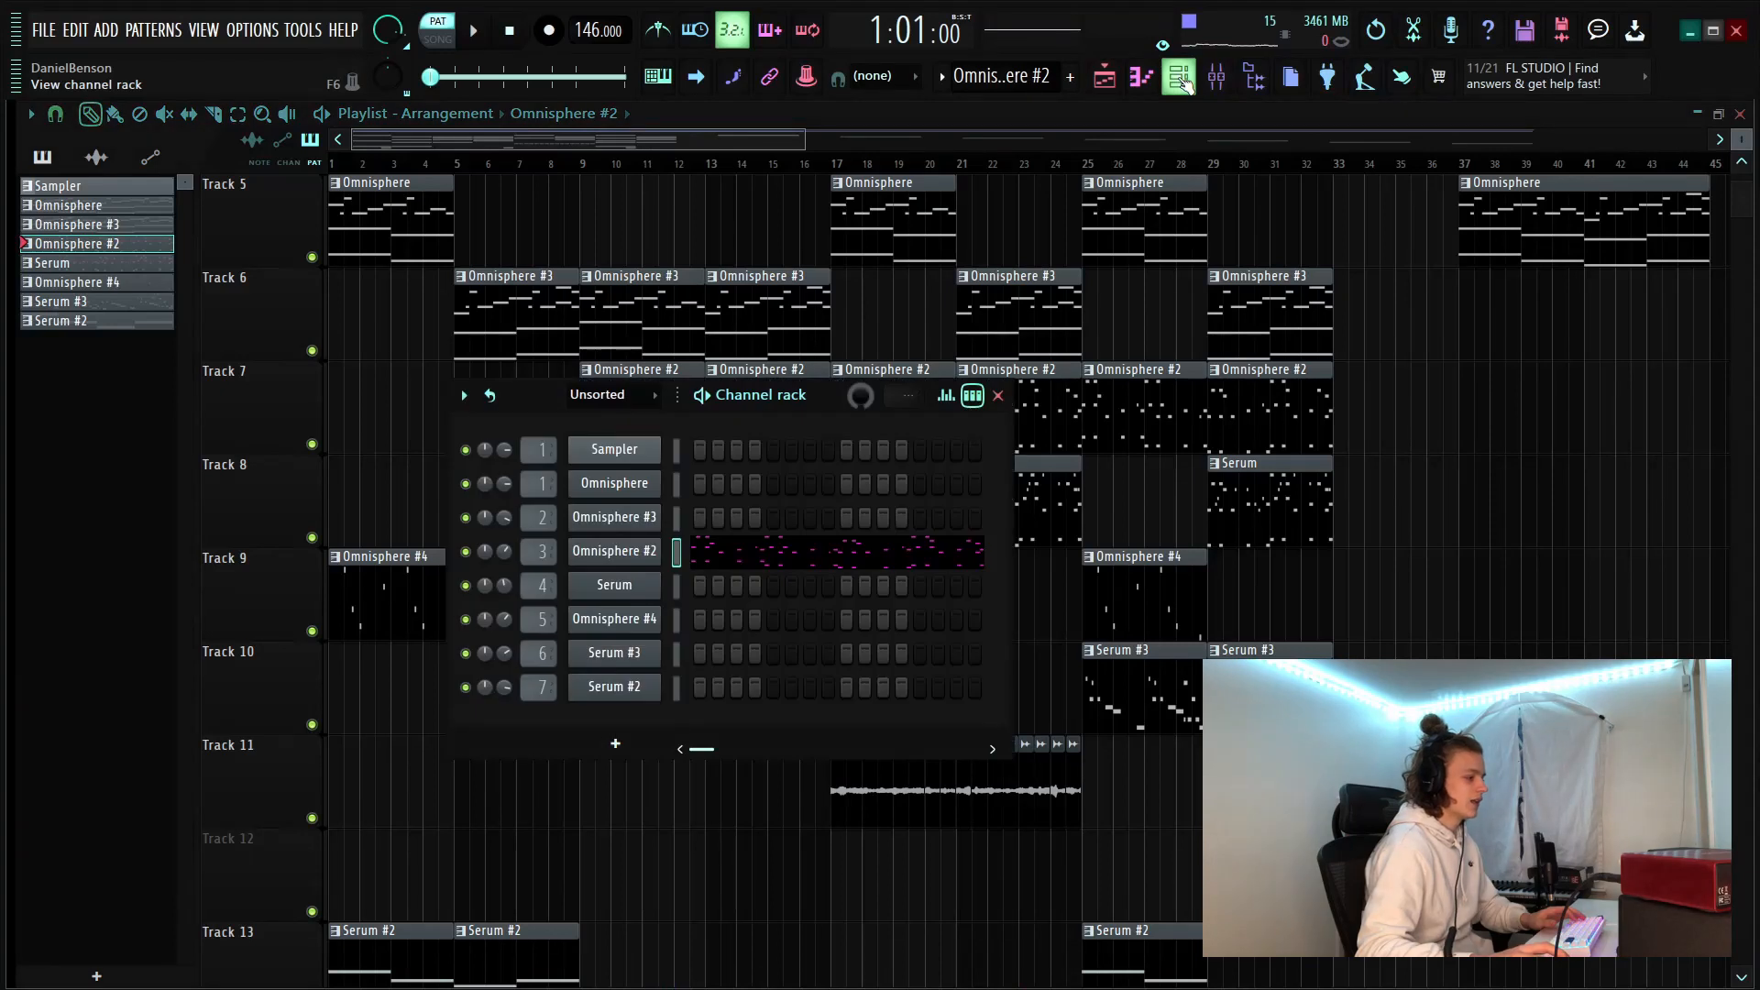
left_click(1181, 79)
double_click(534, 495)
Clear the time selection over bars 5 to 9 in the Serum pattern and review its lower notes
scroll(440, 175, "down", 4)
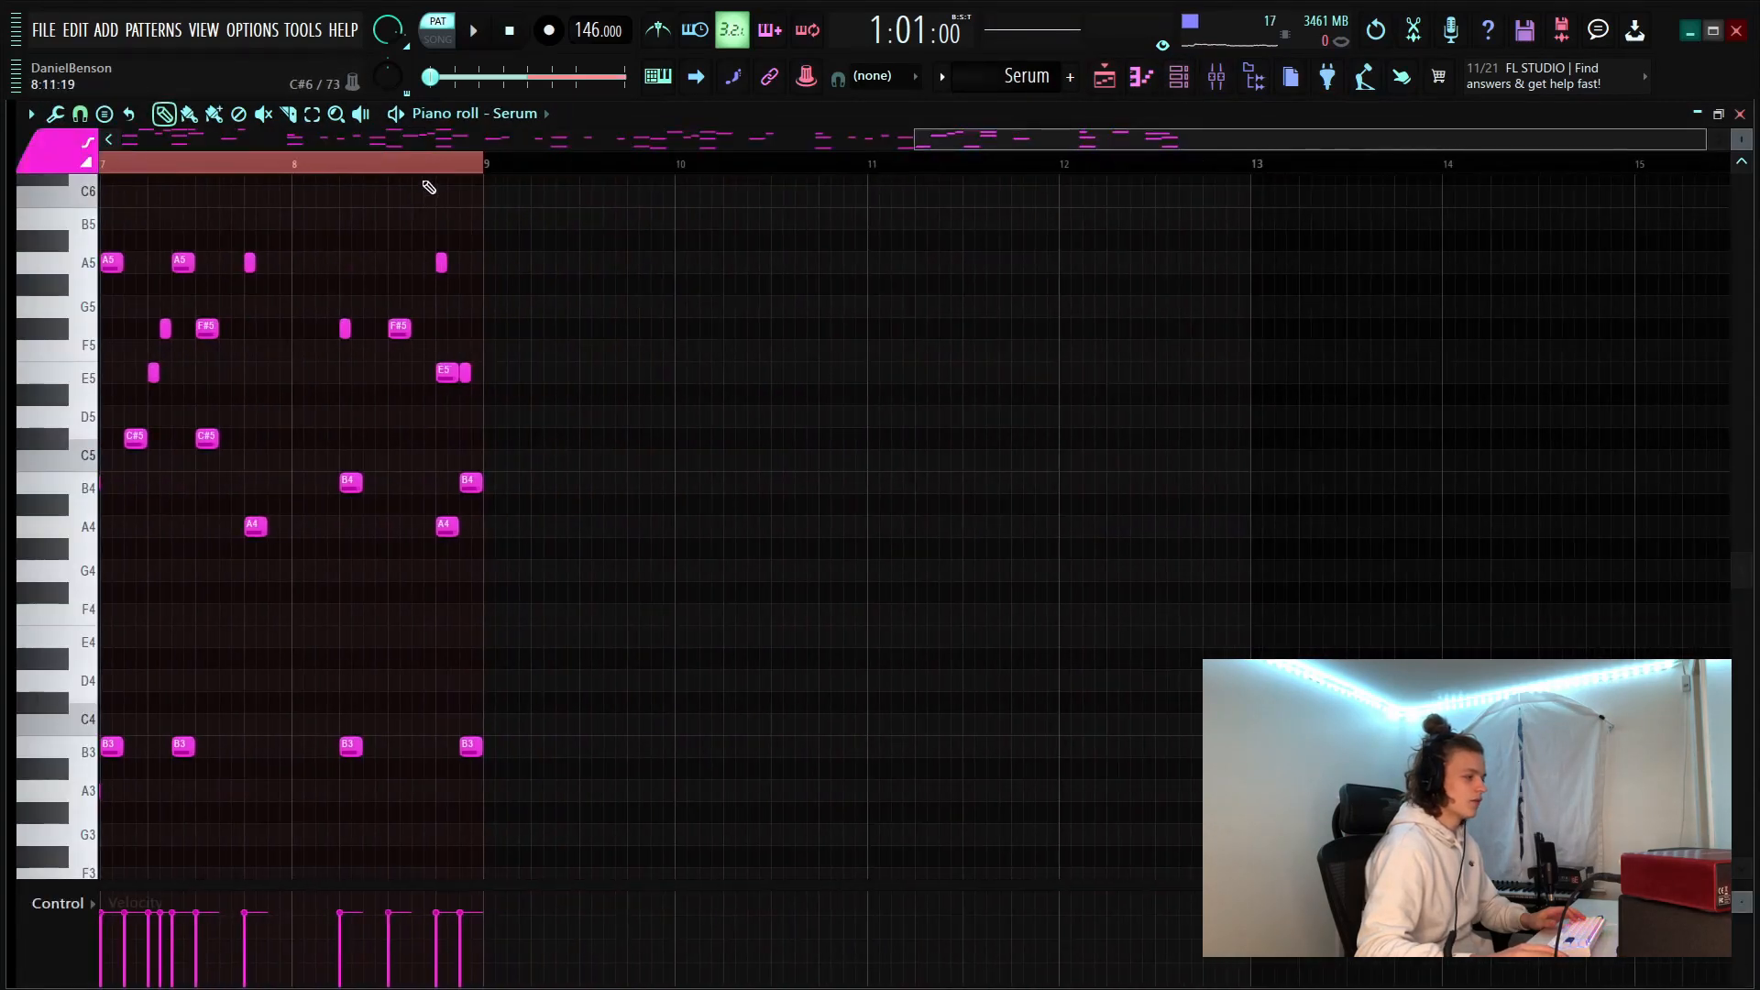
scroll(697, 235, "up", 2)
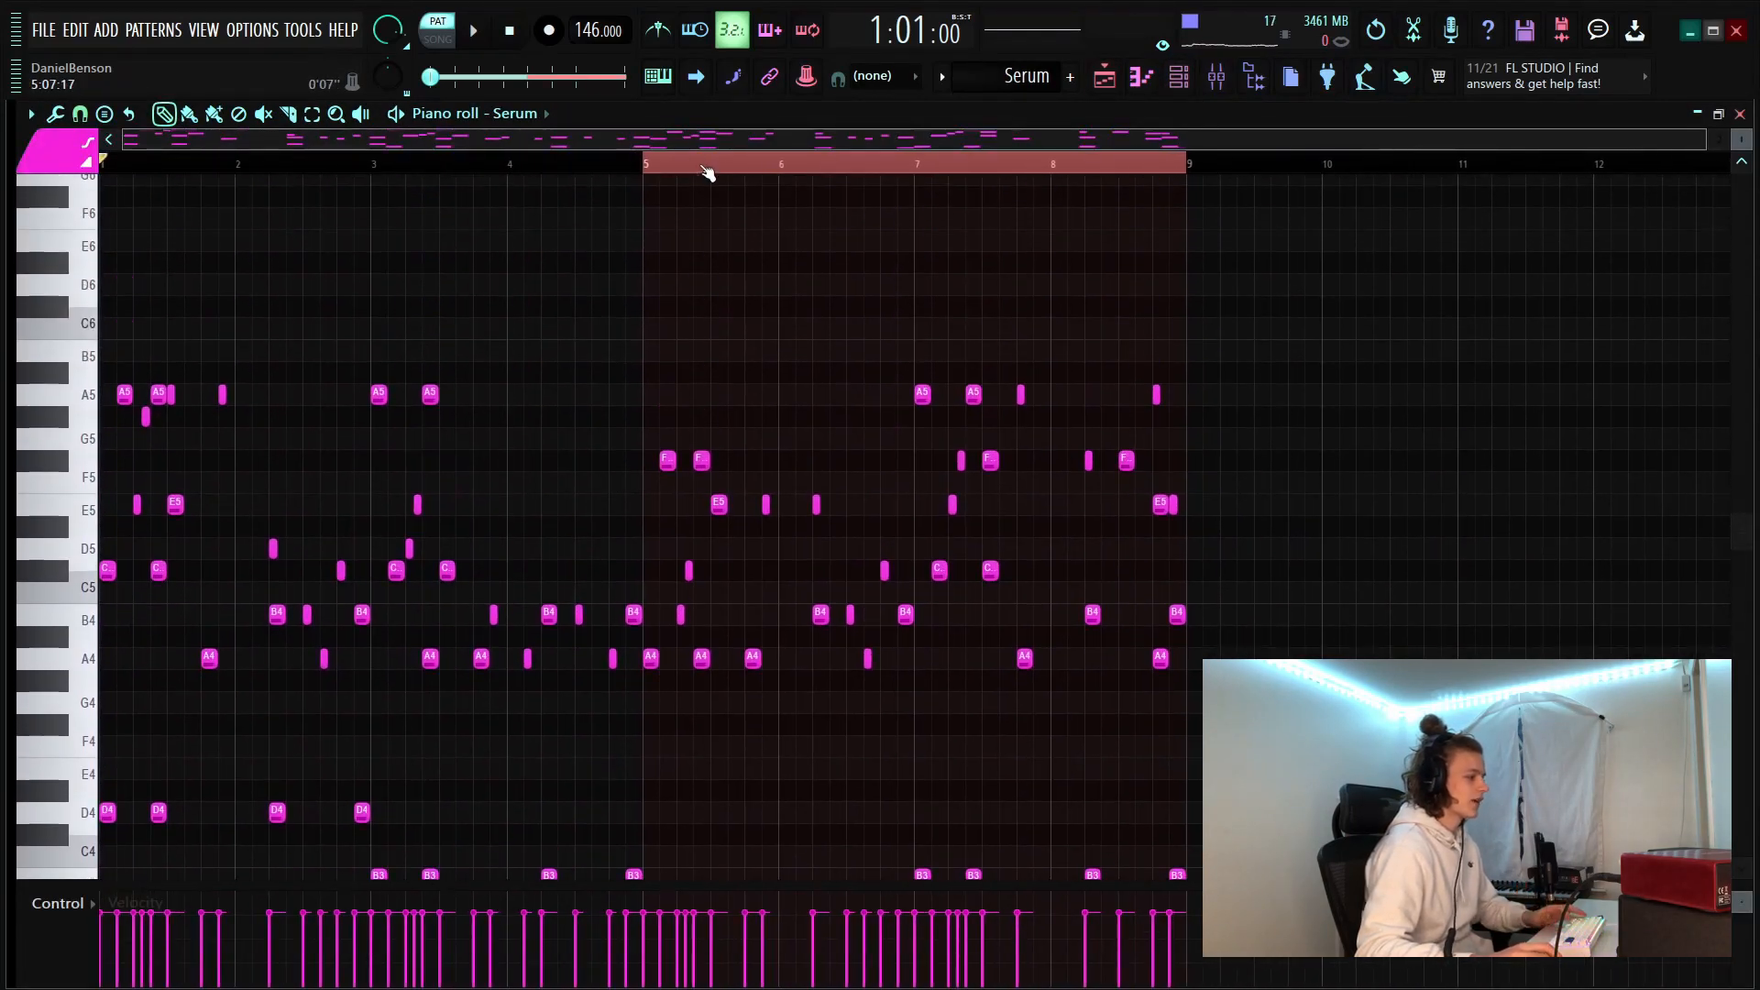
left_click_drag(704, 172, 8, 256)
scroll(1316, 228, "down", 5)
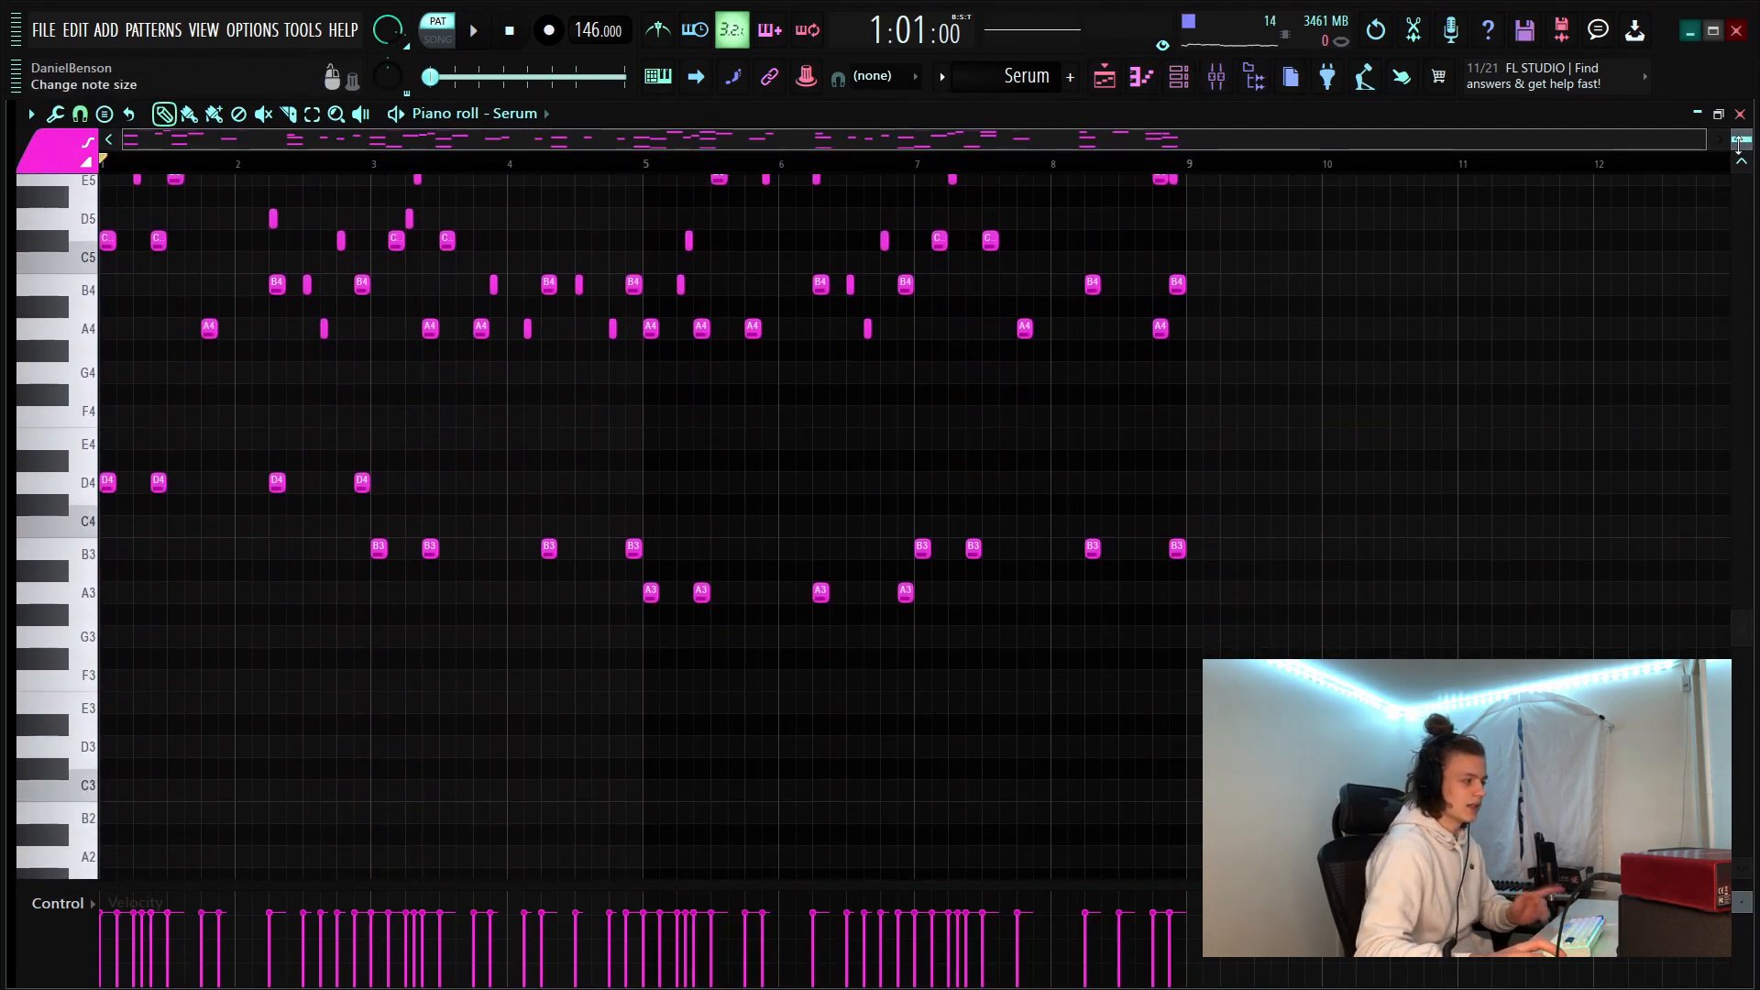
scroll(1739, 145, "up", 1)
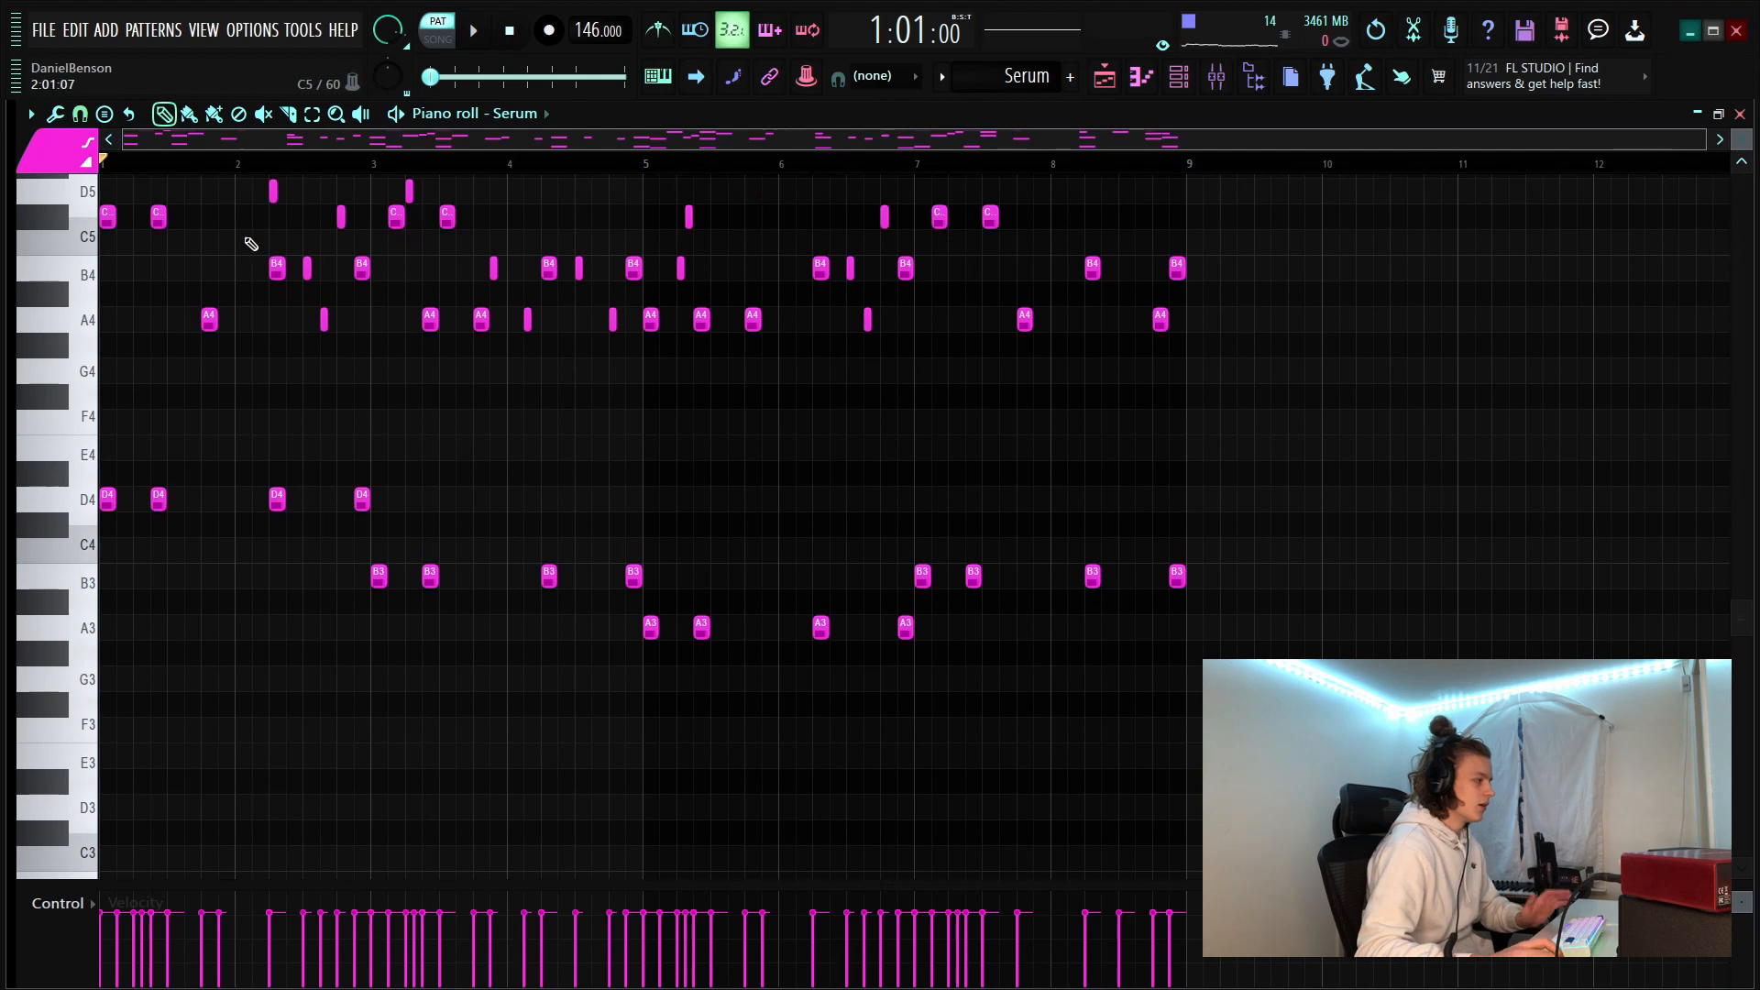
Highlight the short E5 and G#5 notes in the first bar of the Serum pattern
scroll(394, 298, "up", 4)
scroll(211, 158, "up", 3)
left_click(288, 116)
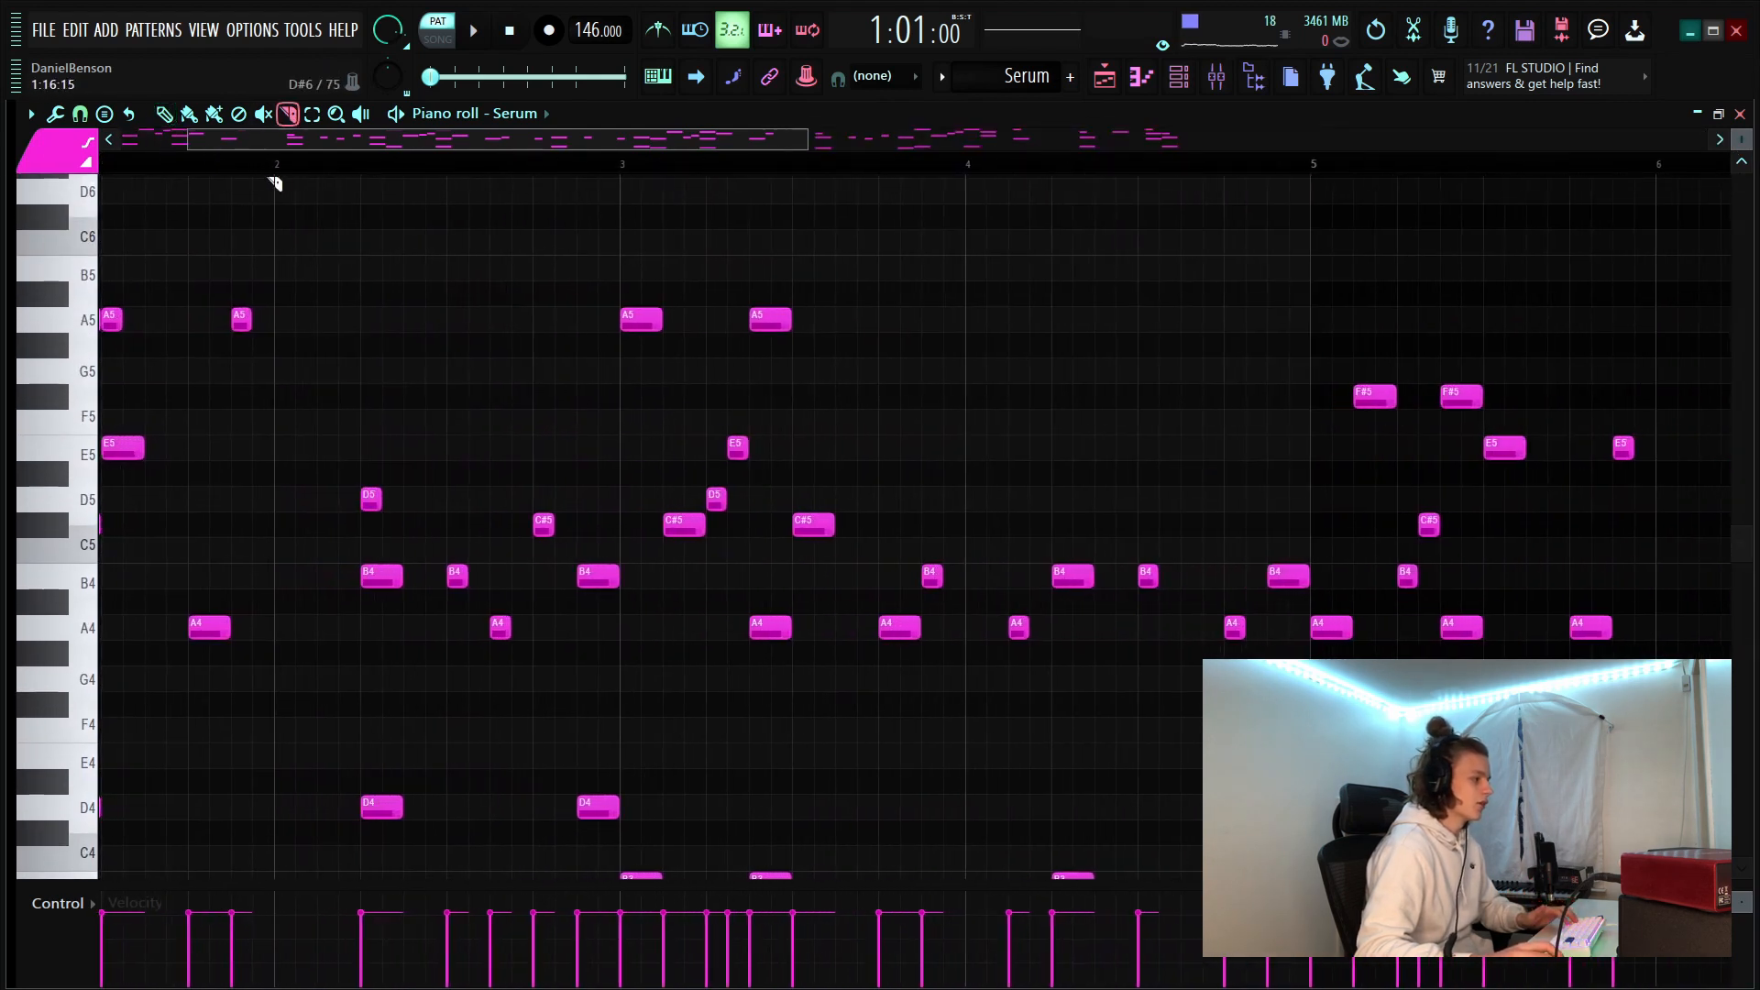
left_click_drag(278, 144, 208, 145)
left_click(165, 114)
left_click_drag(238, 346, 170, 472)
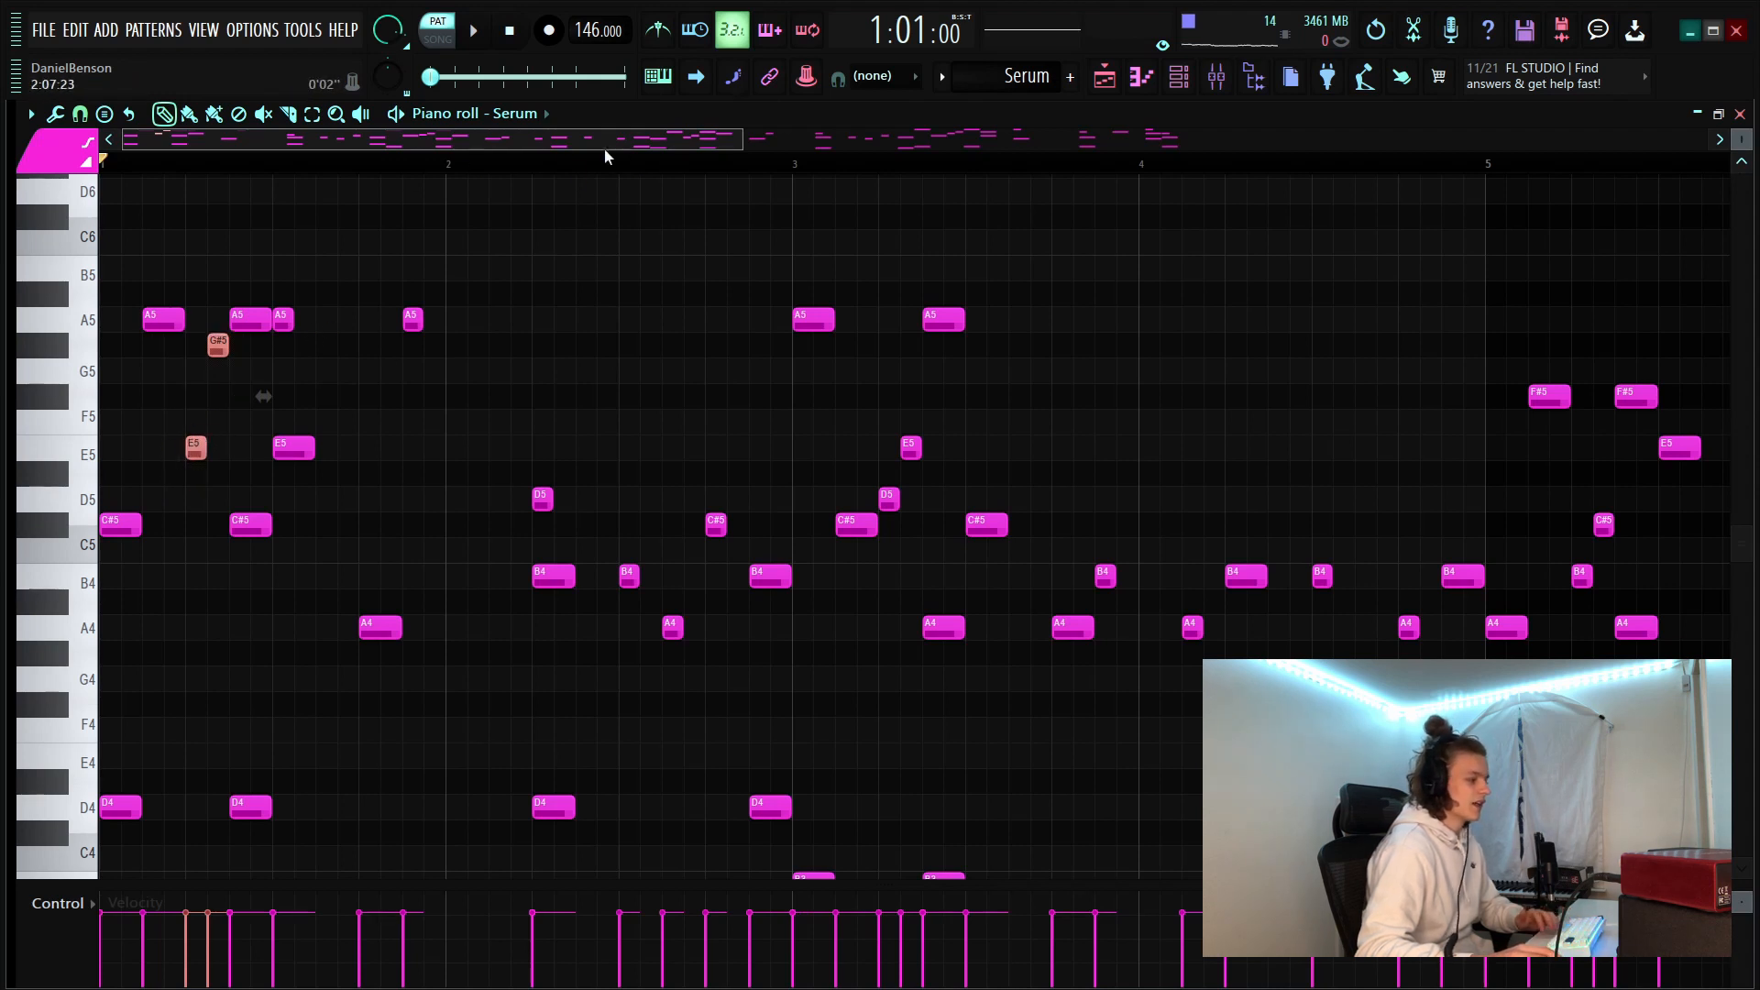
Play the Serum pattern through with all of its notes in view and stop playback near its end
scroll(474, 163, "down", 4)
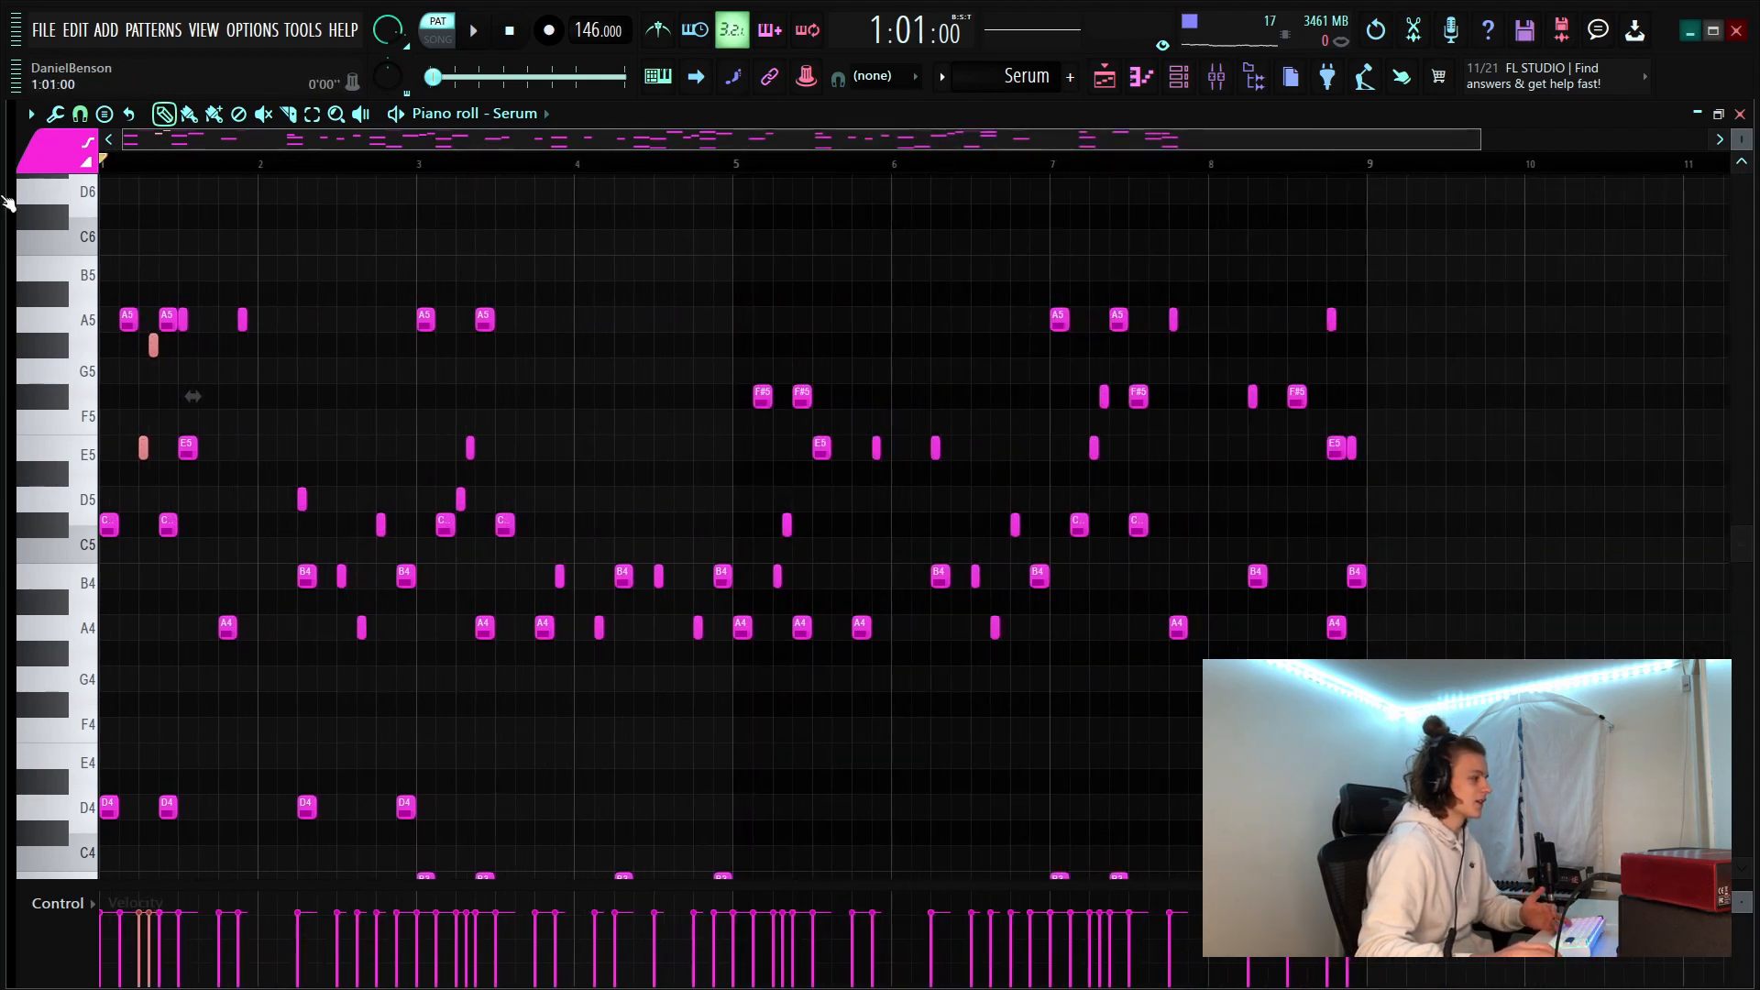
key("space")
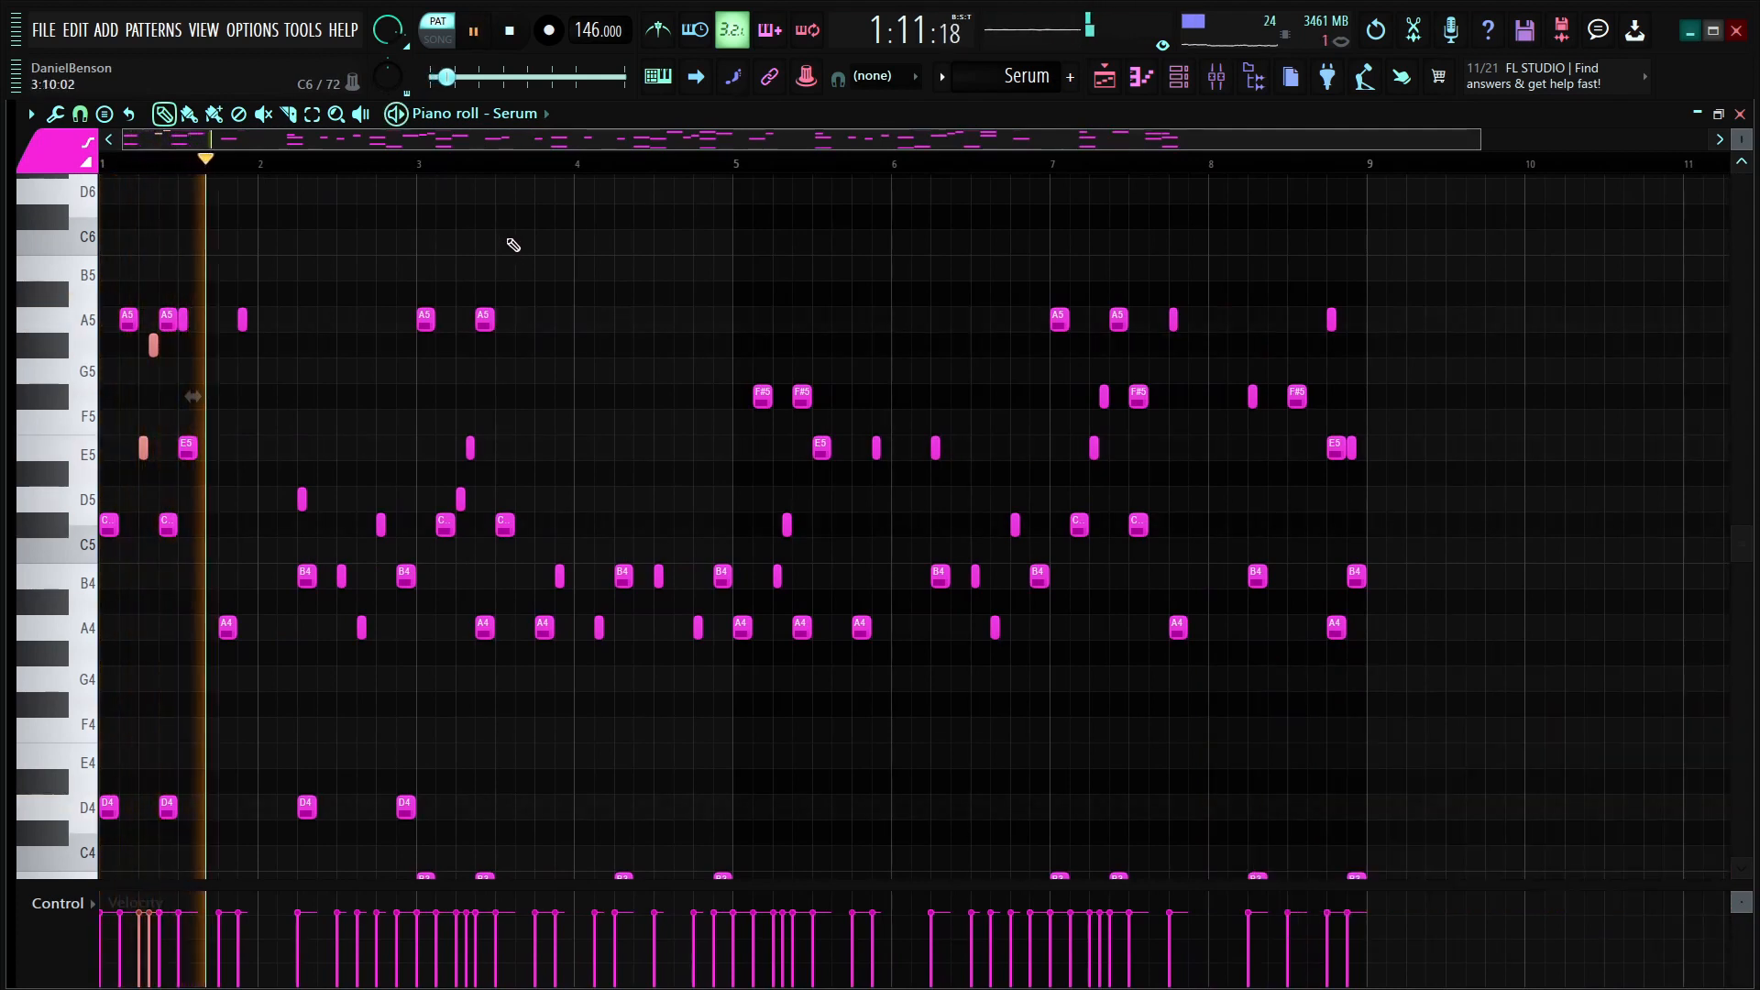
scroll(587, 262, "down", 3)
left_click_drag(1741, 138, 1740, 138)
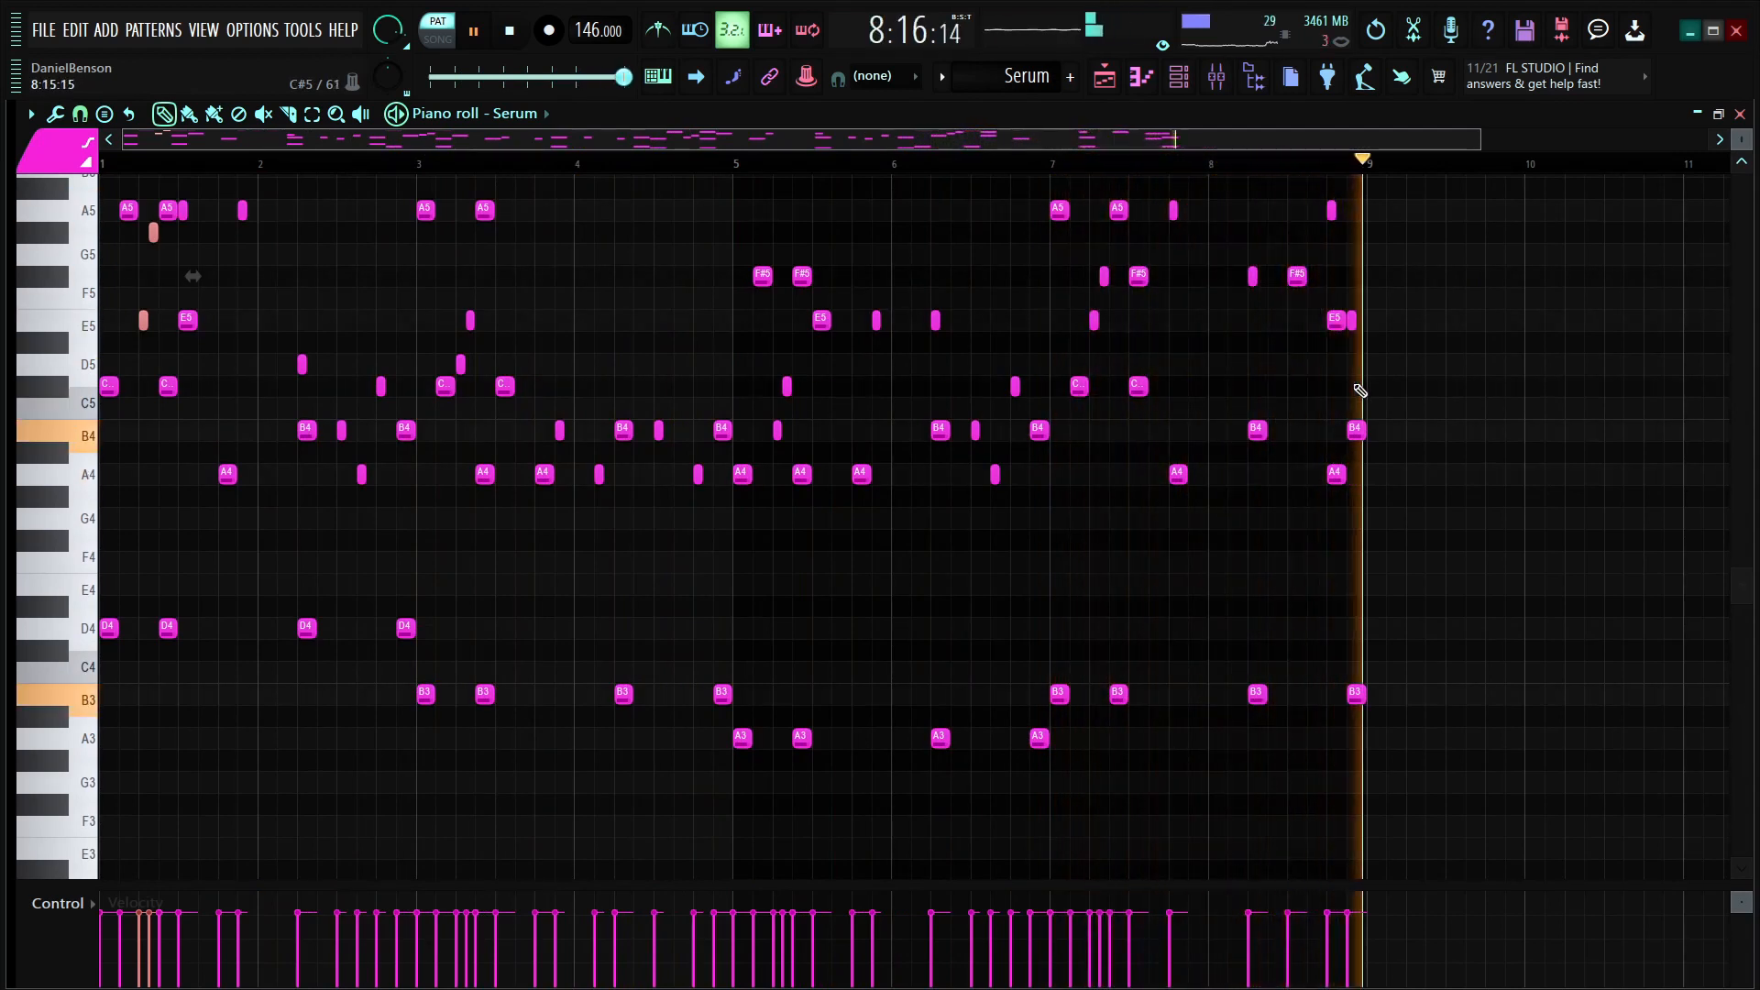
key("space")
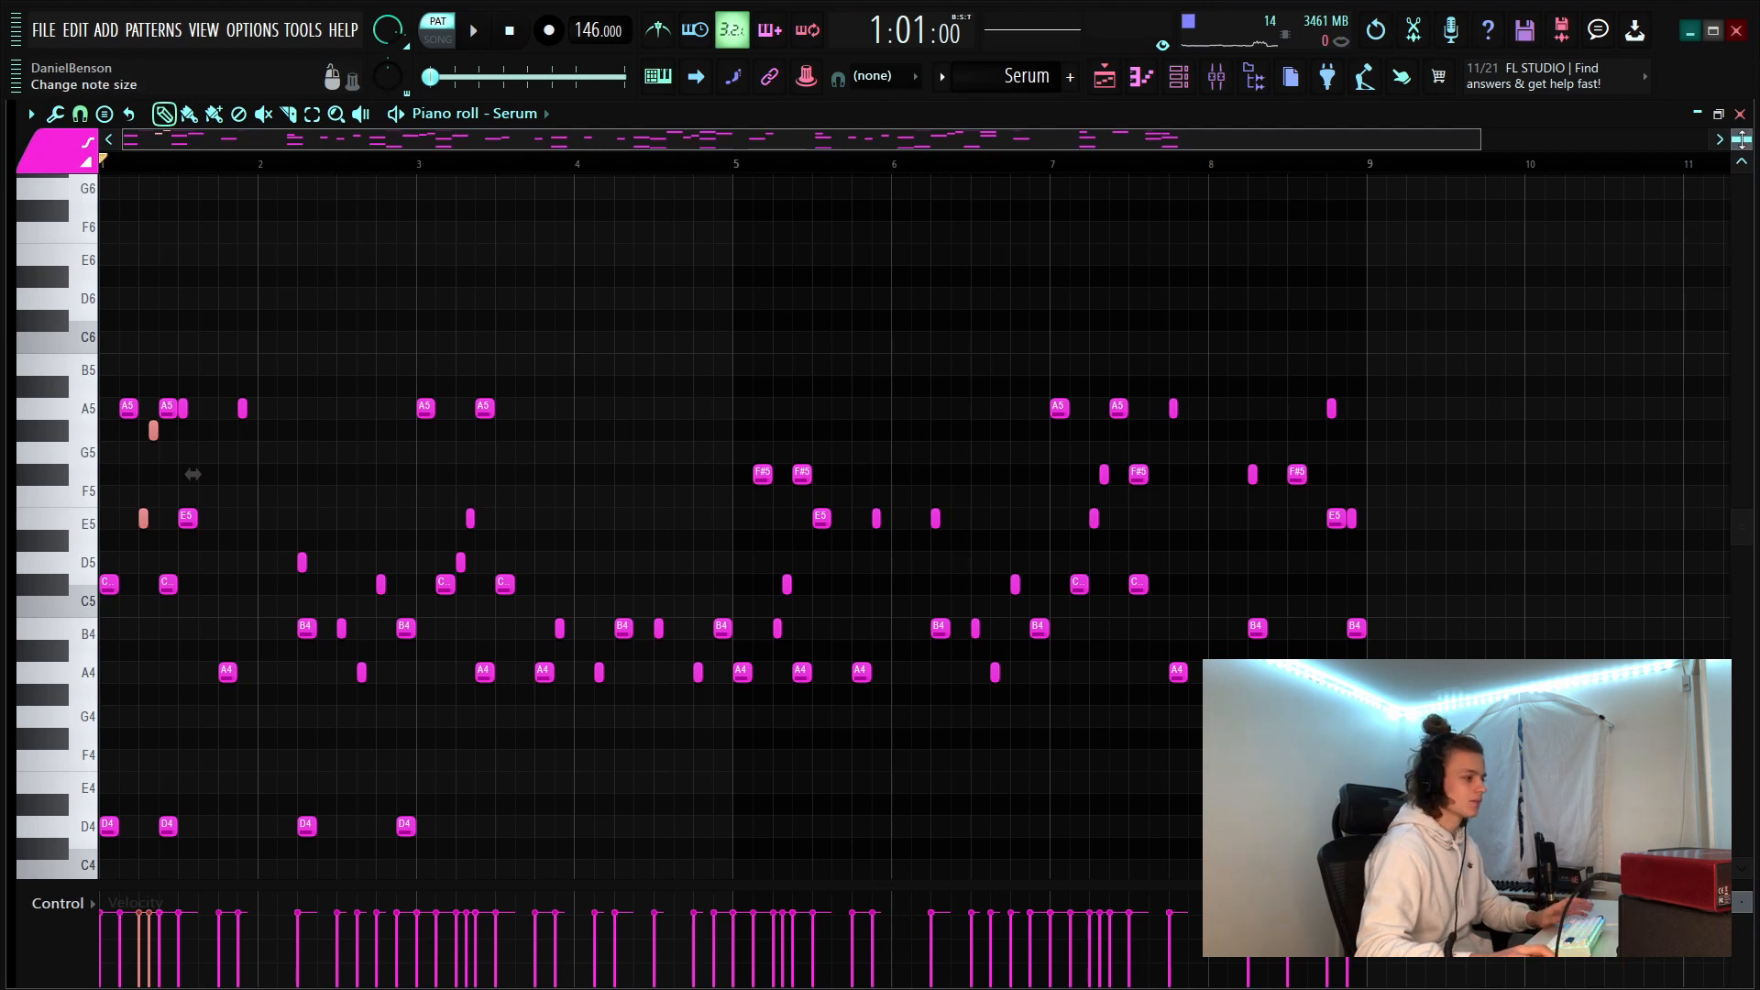
Return to the playlist and play bars 9 to 13 with only Tracks 6, 7 and 8 audible
key("F5")
scroll(527, 377, "up", 1)
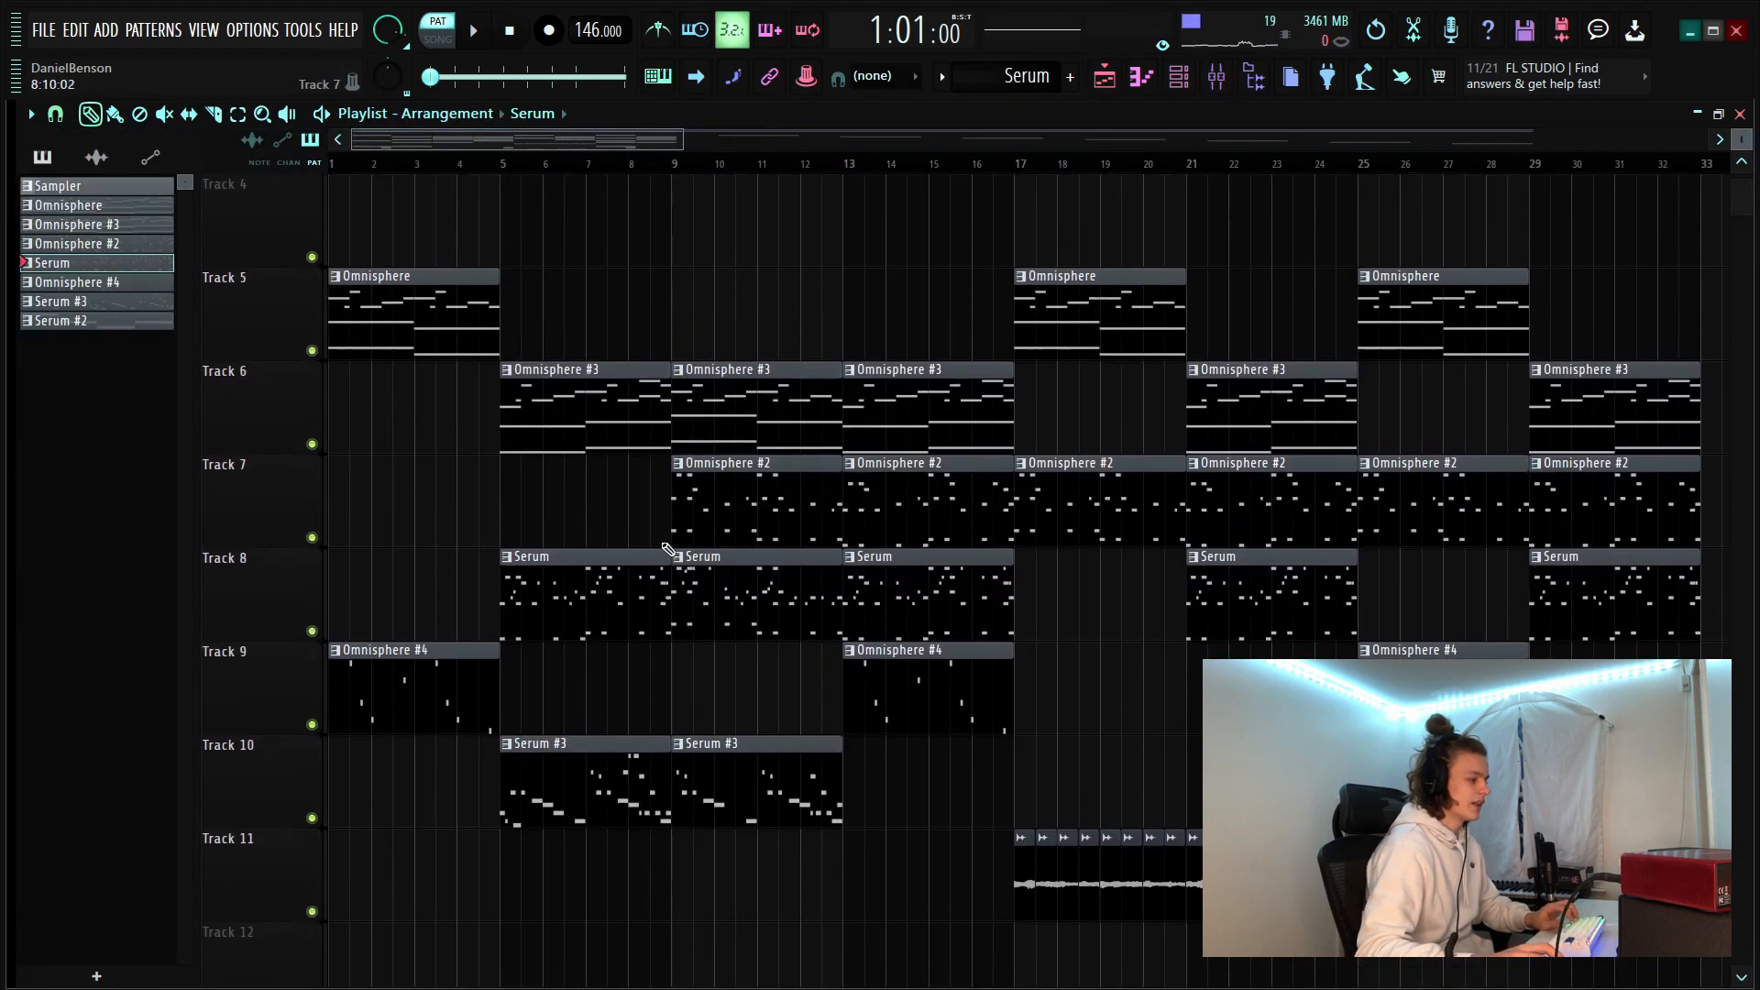
scroll(678, 550, "down", 1)
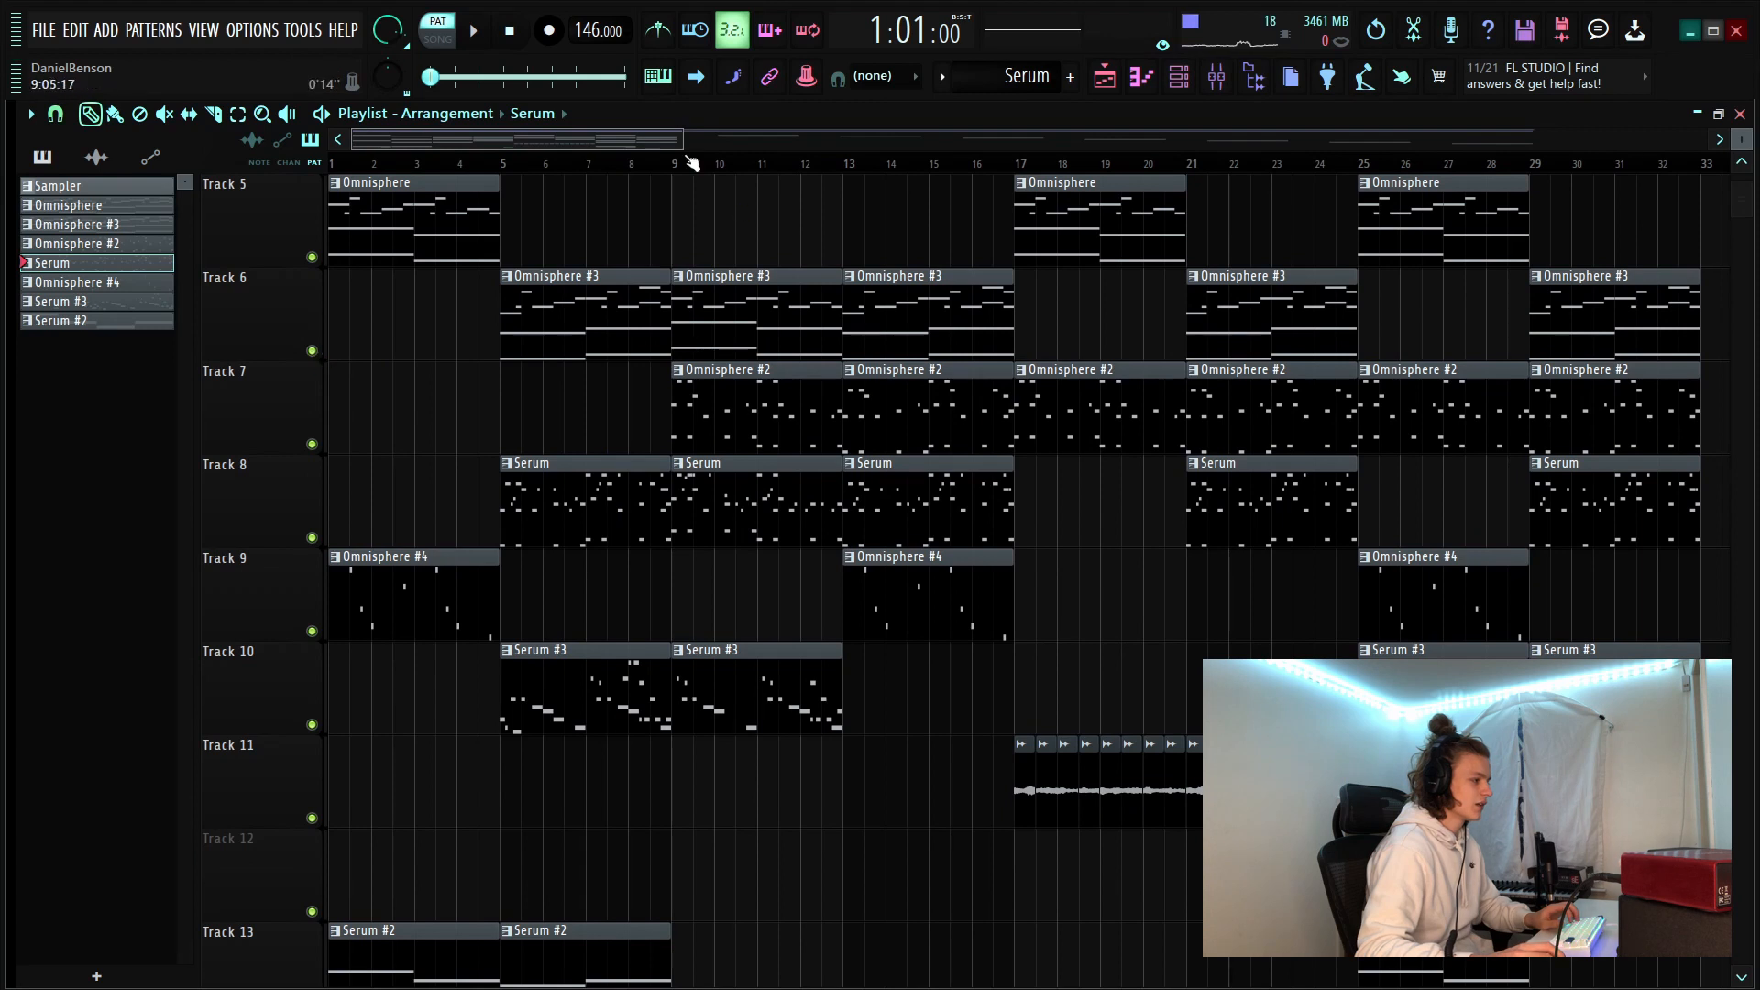
left_click_drag(691, 162, 781, 165)
right_click(301, 268)
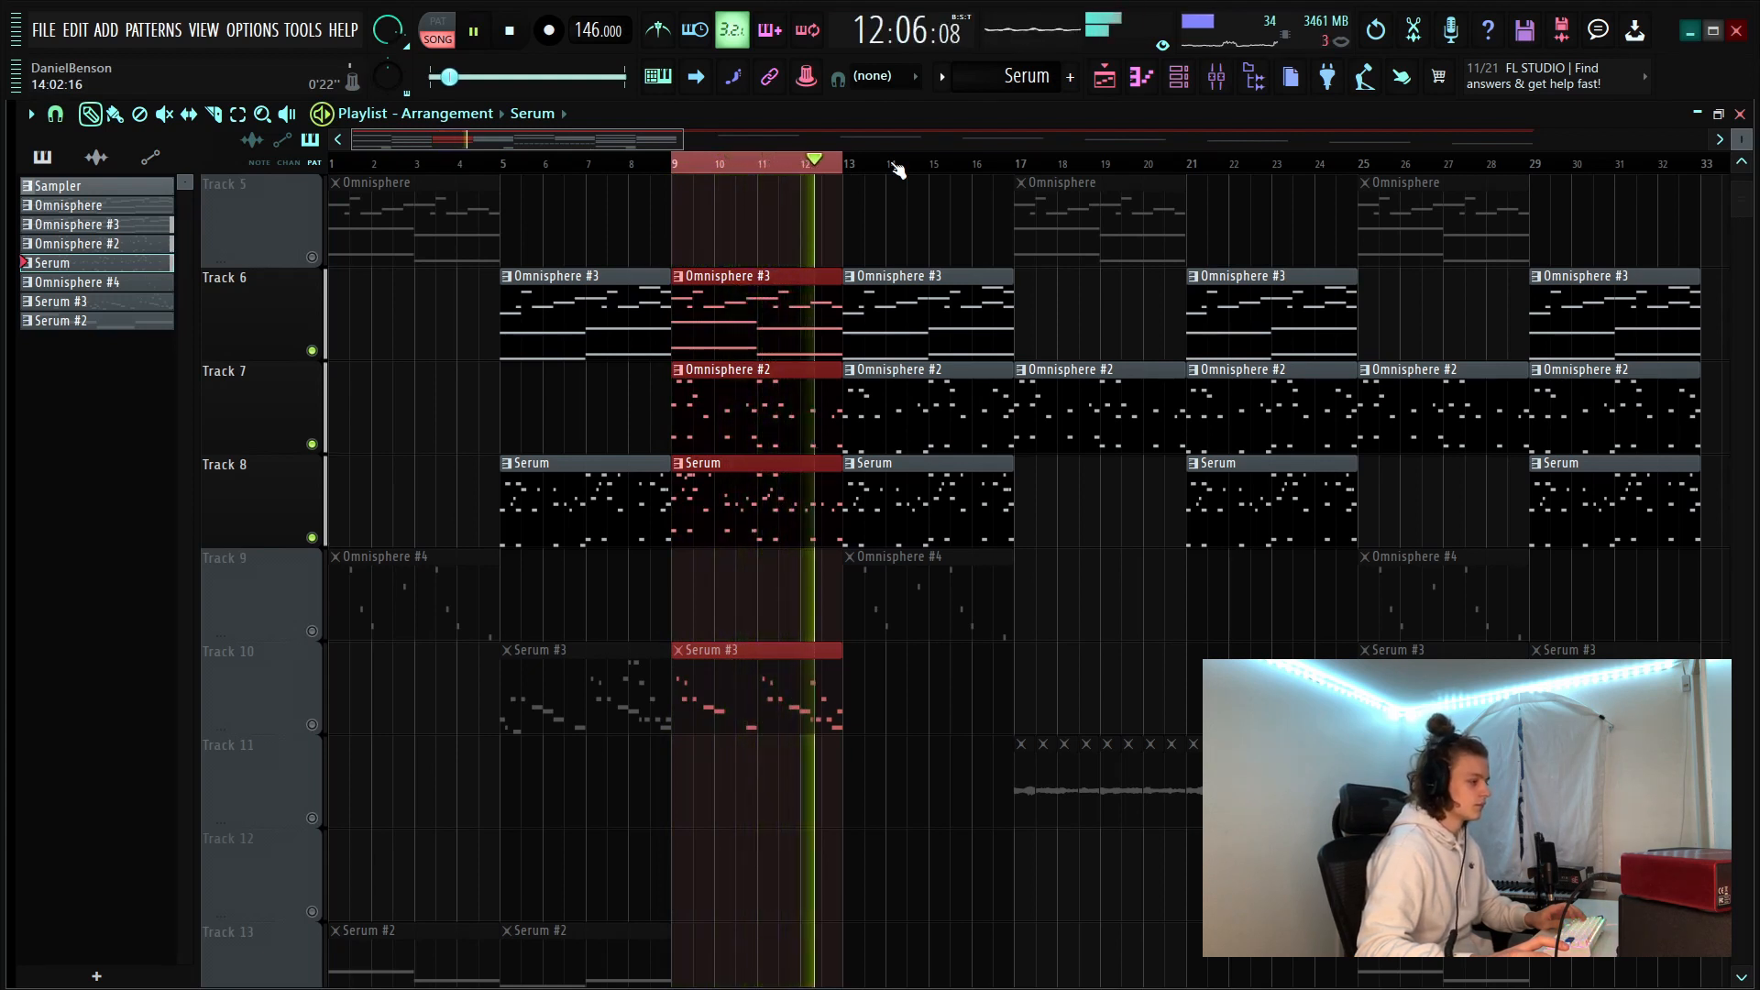
key("space")
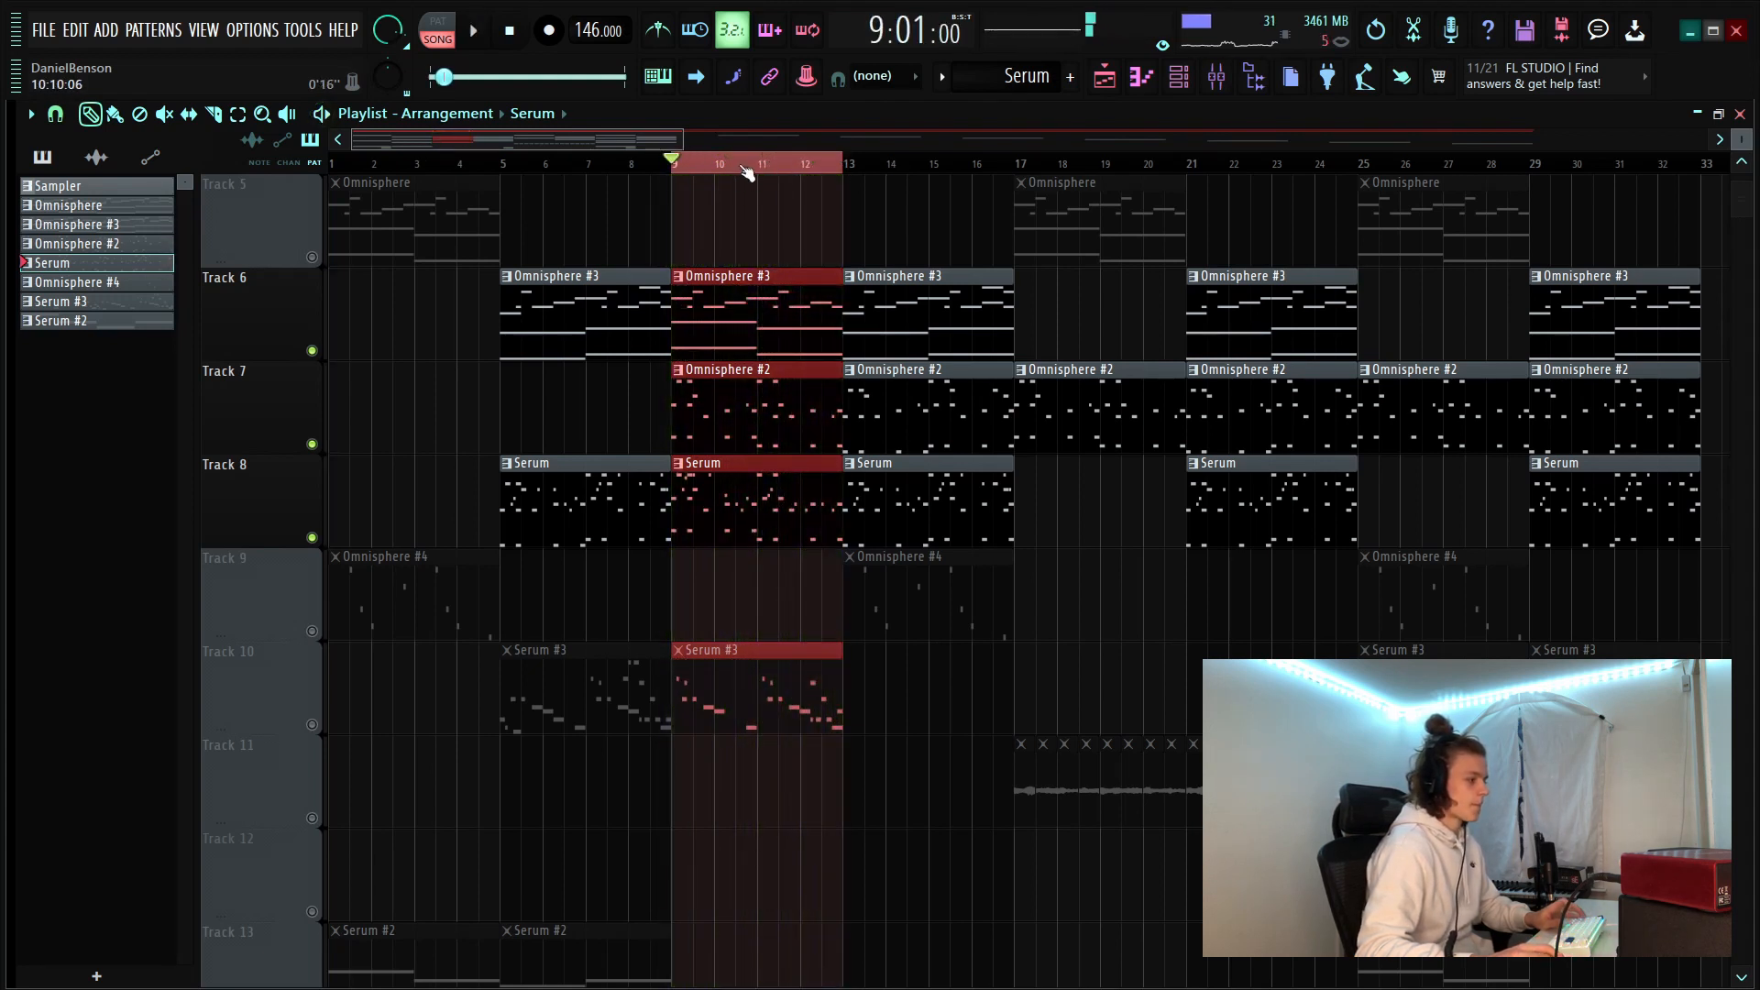
Clear the playlist time selection over bars 9 to 13 and make all tracks audible again
left_click(743, 163)
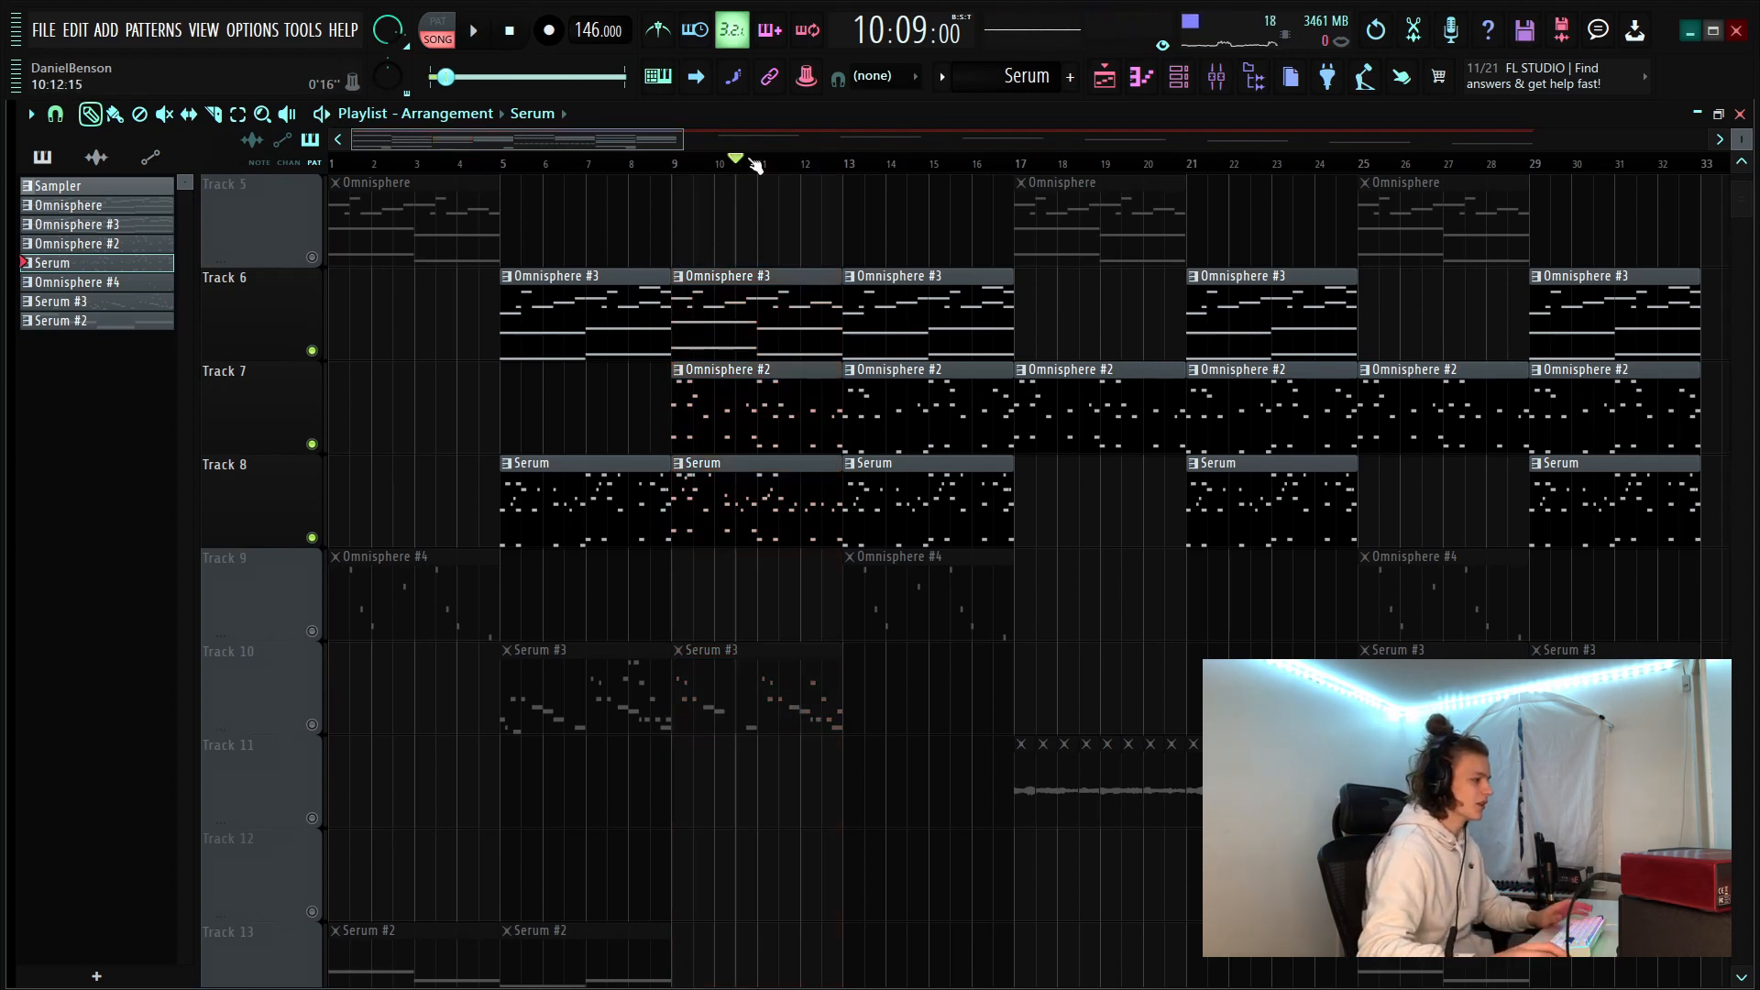
scroll(754, 165, "down", 2)
scroll(857, 260, "up", 1)
key("Home")
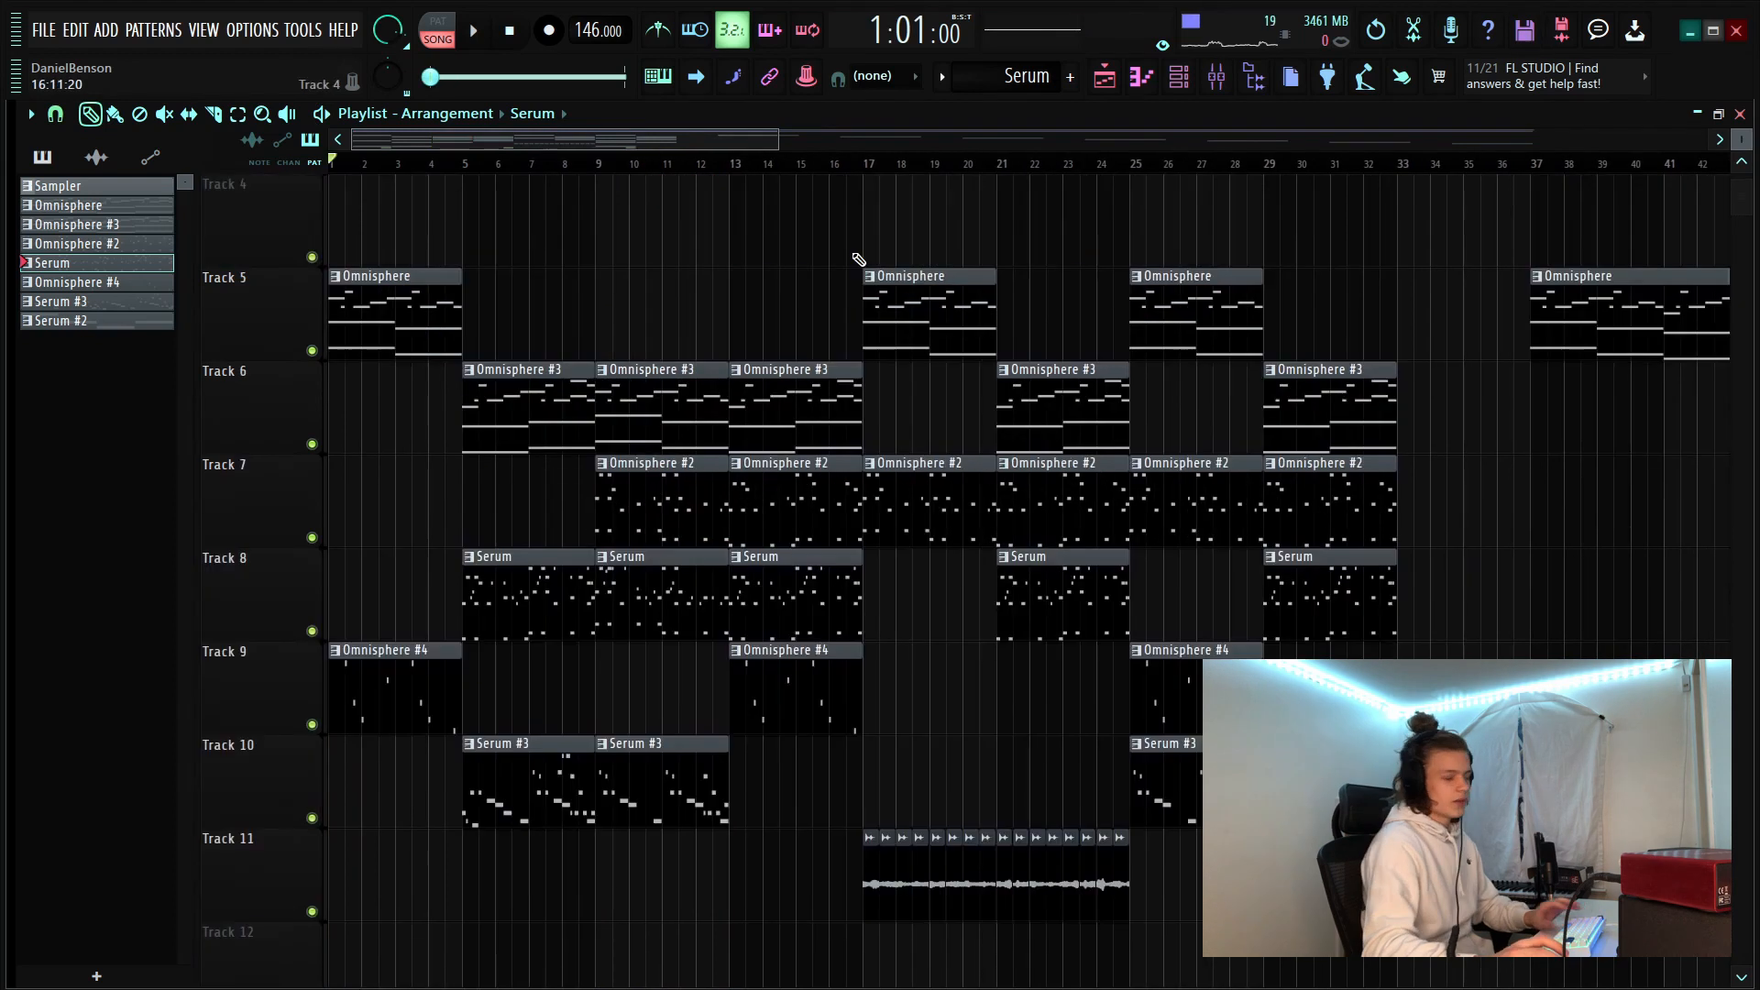
Highlight the Track 6 to 8 clips between bars 5 and 13, and the opening Omnisphere clip on Track 5
left_click_drag(684, 370, 472, 632)
scroll(662, 536, "down", 2)
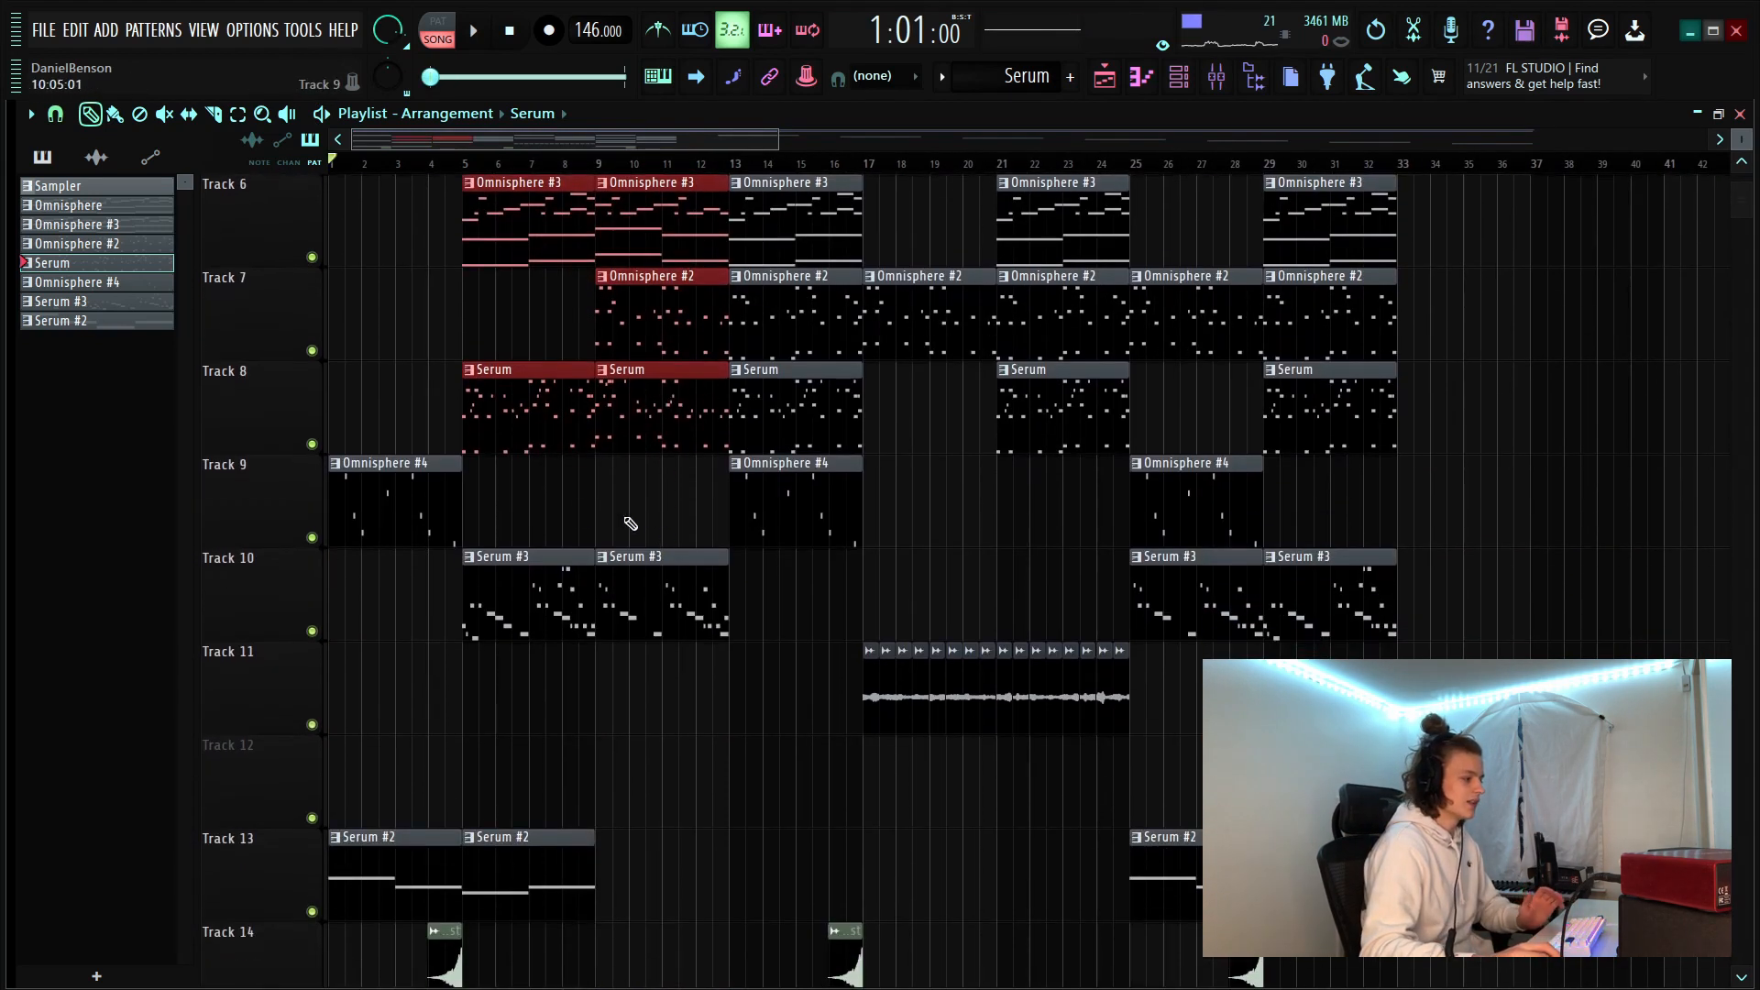
scroll(465, 166, "up", 2)
scroll(544, 281, "up", 4)
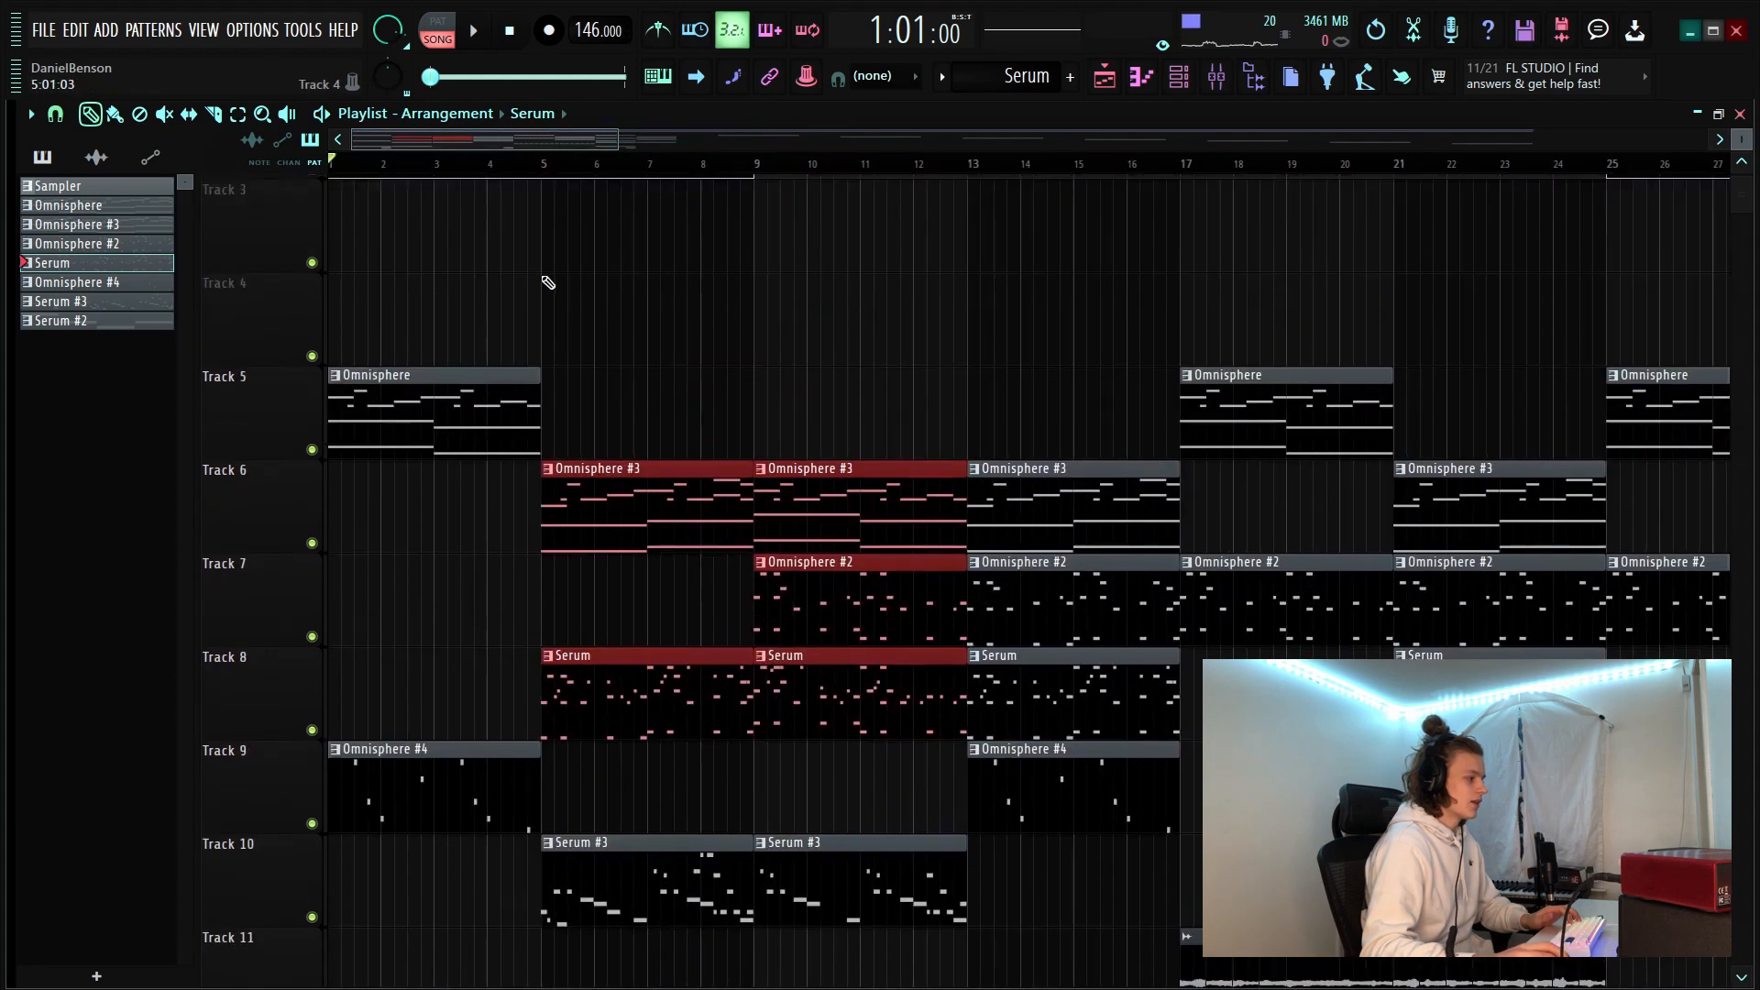
left_click_drag(425, 362, 394, 550)
scroll(642, 432, "down", 1)
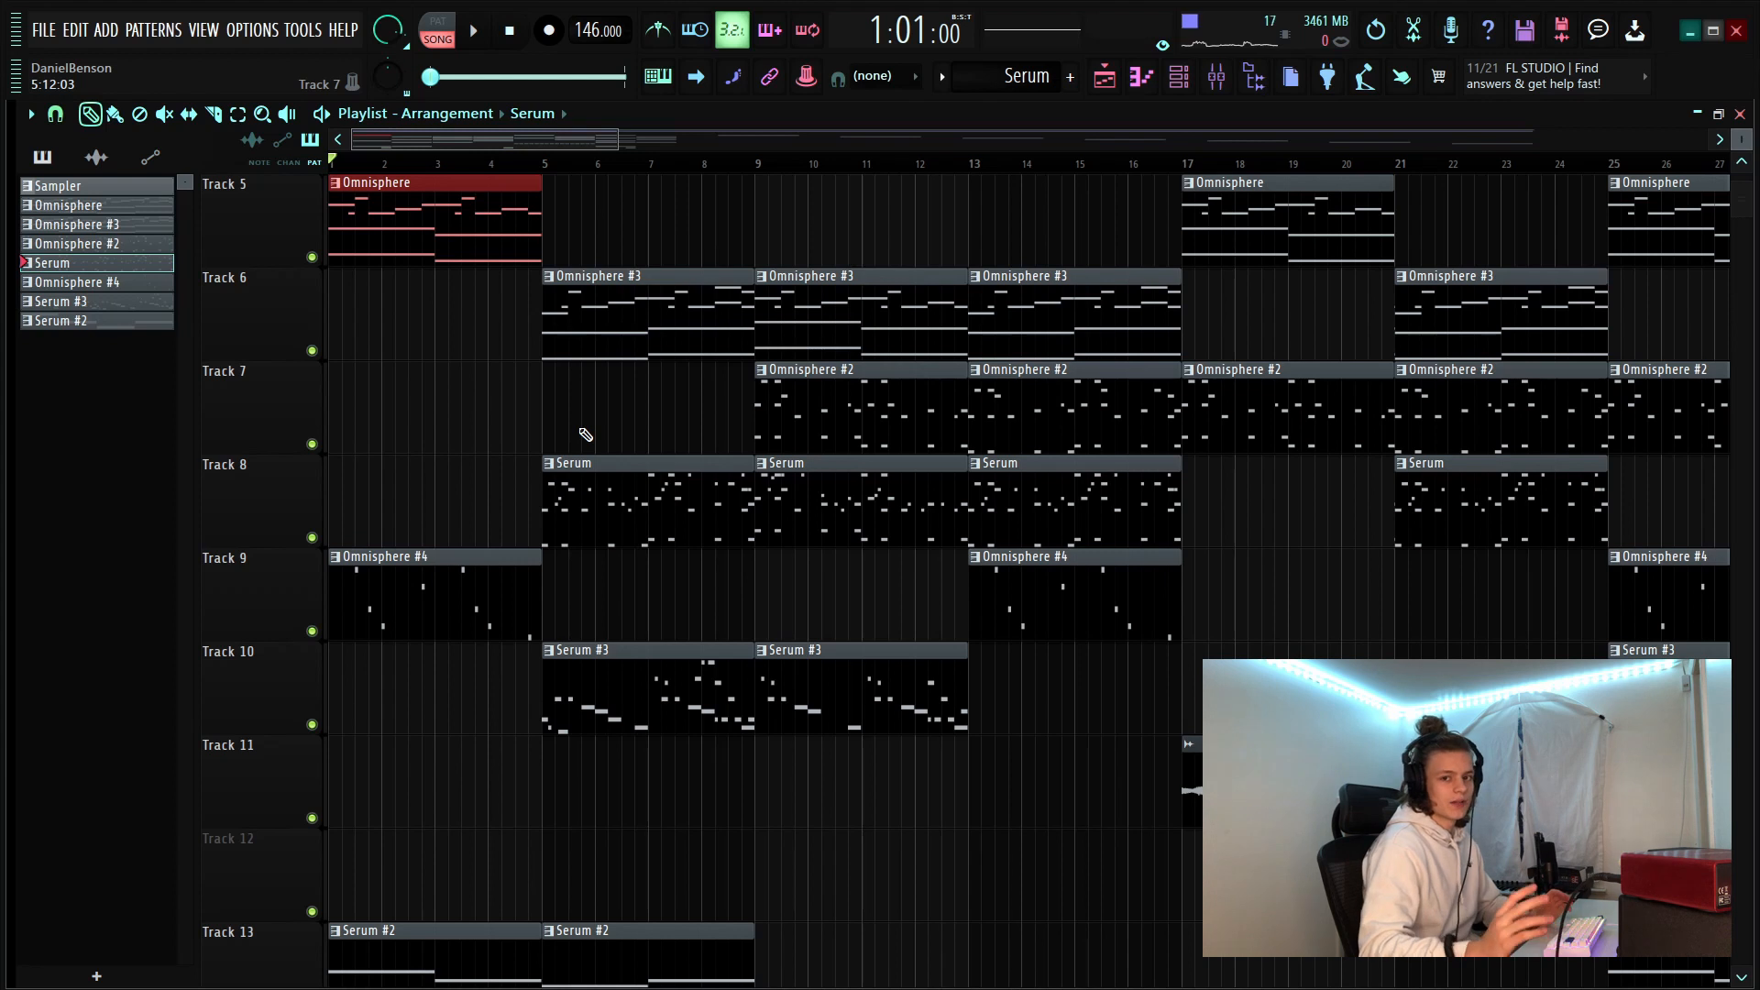
Open the notes of the first Omnisphere #4 clip on Track 9 in the piano roll
scroll(408, 539, "down", 2)
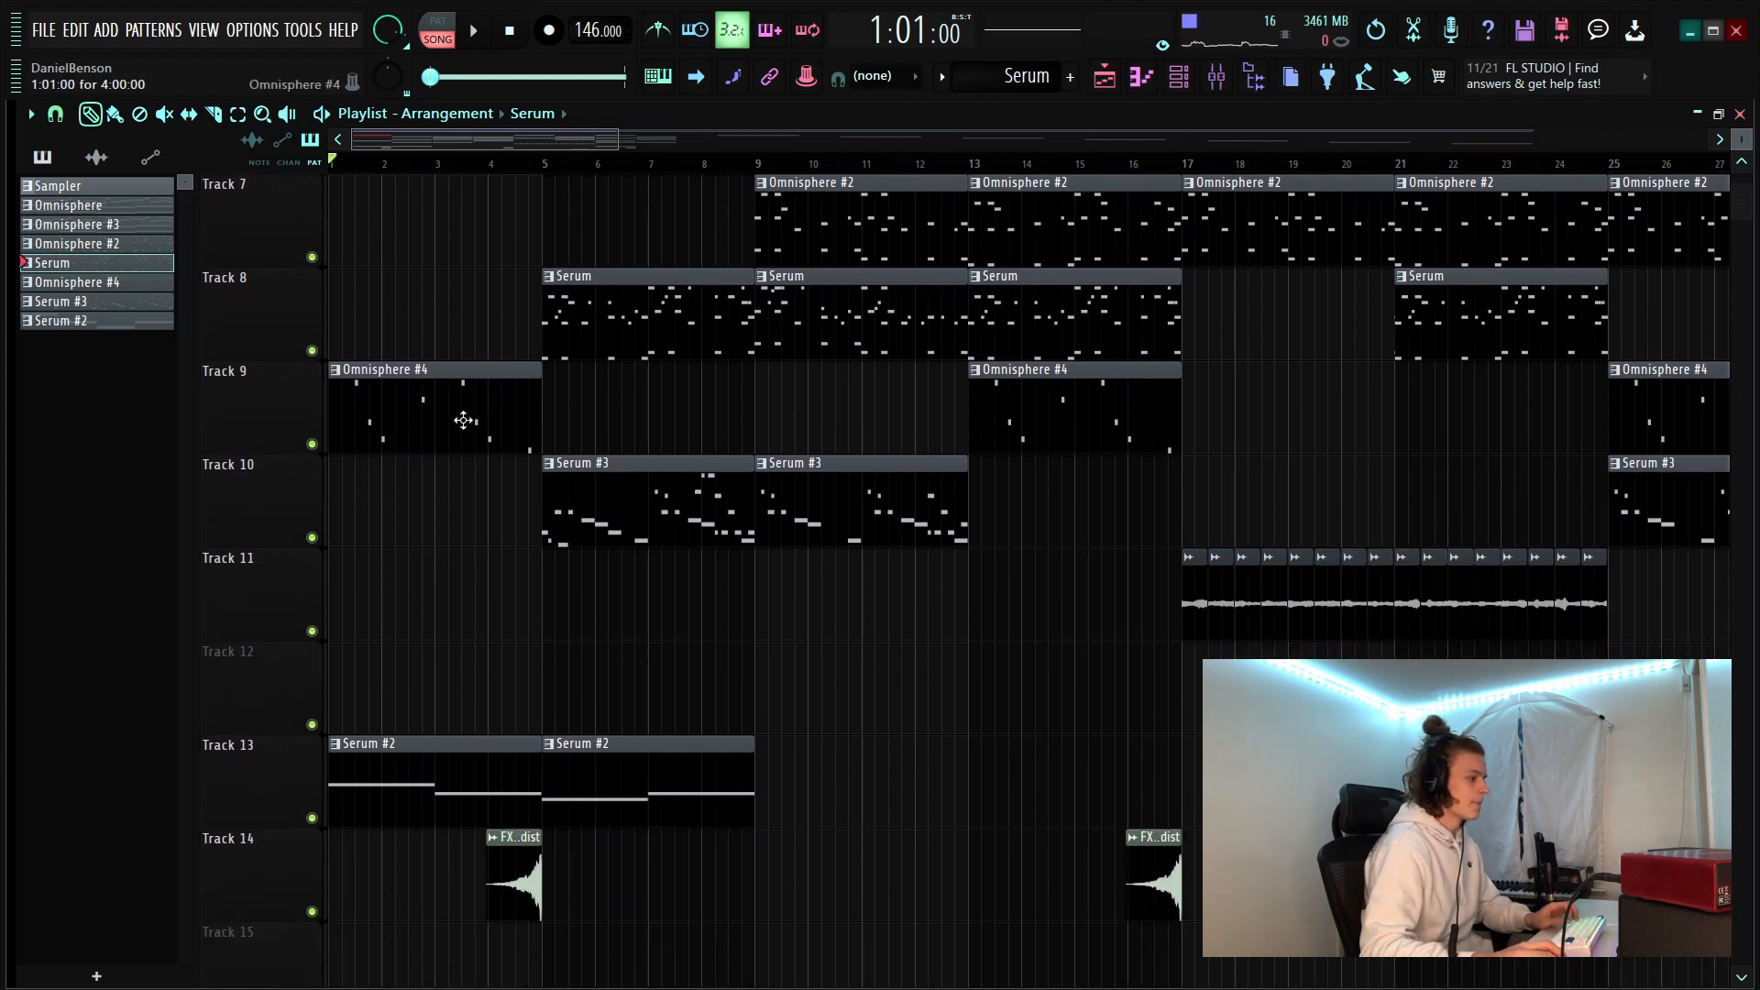
left_click(1180, 78)
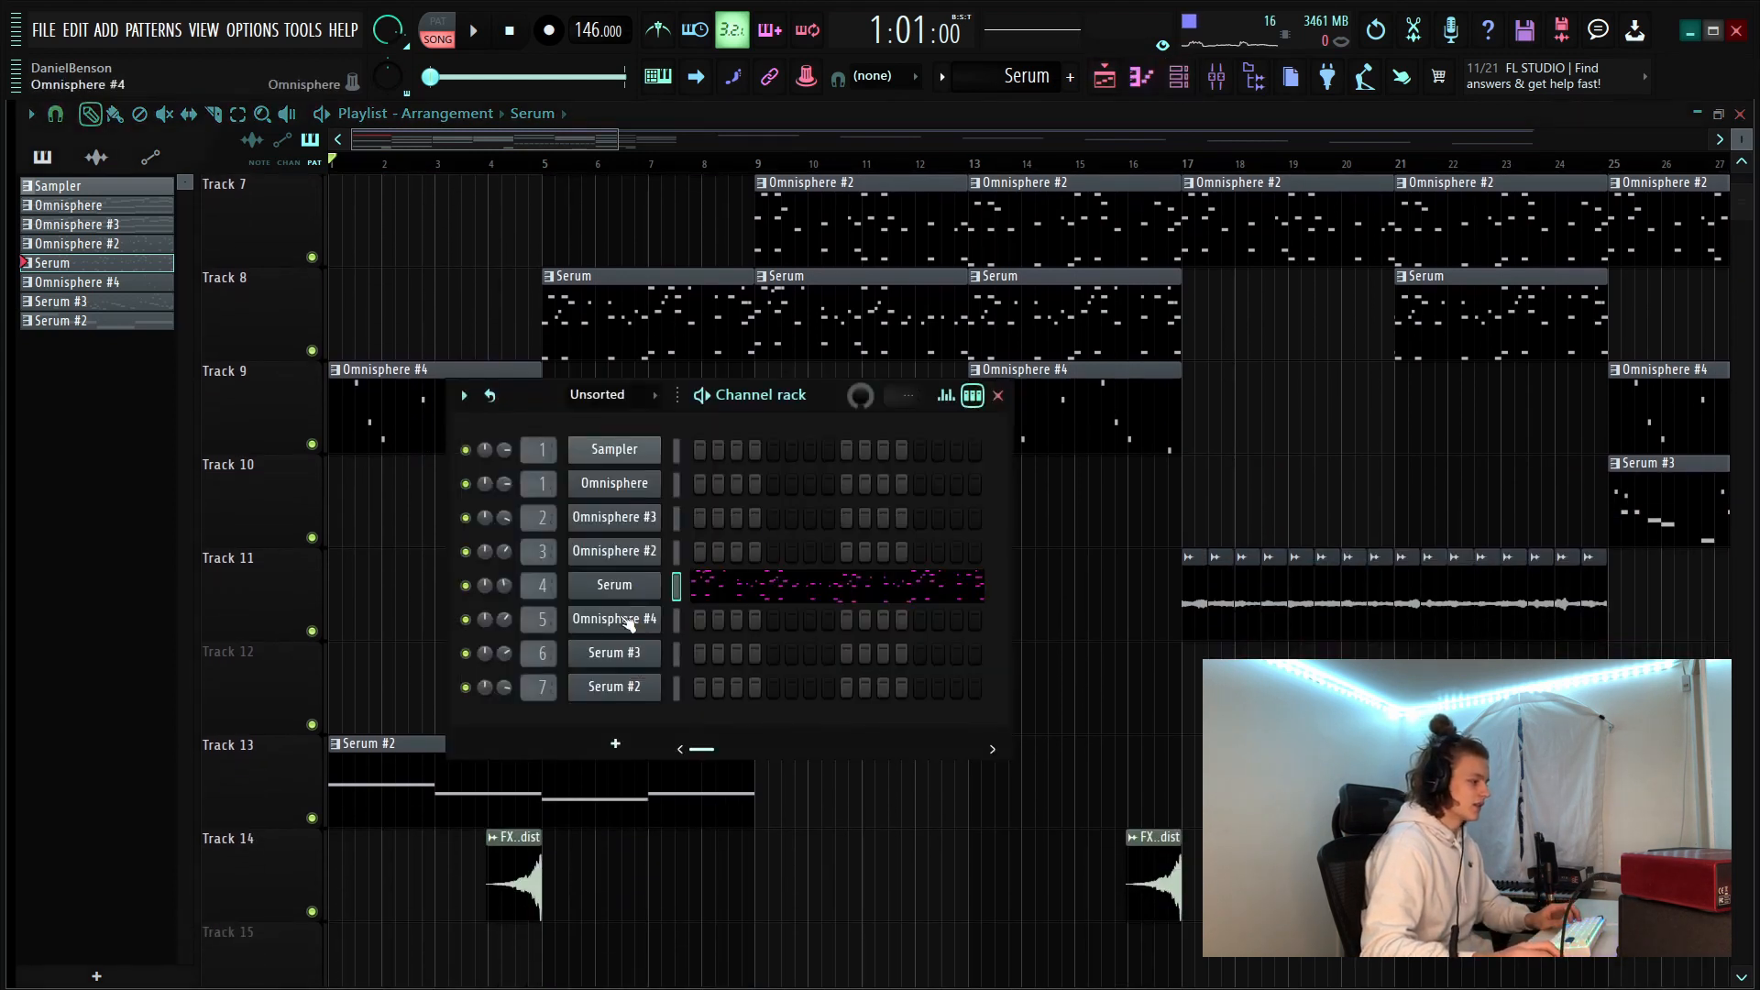
left_click(378, 404)
double_click(378, 403)
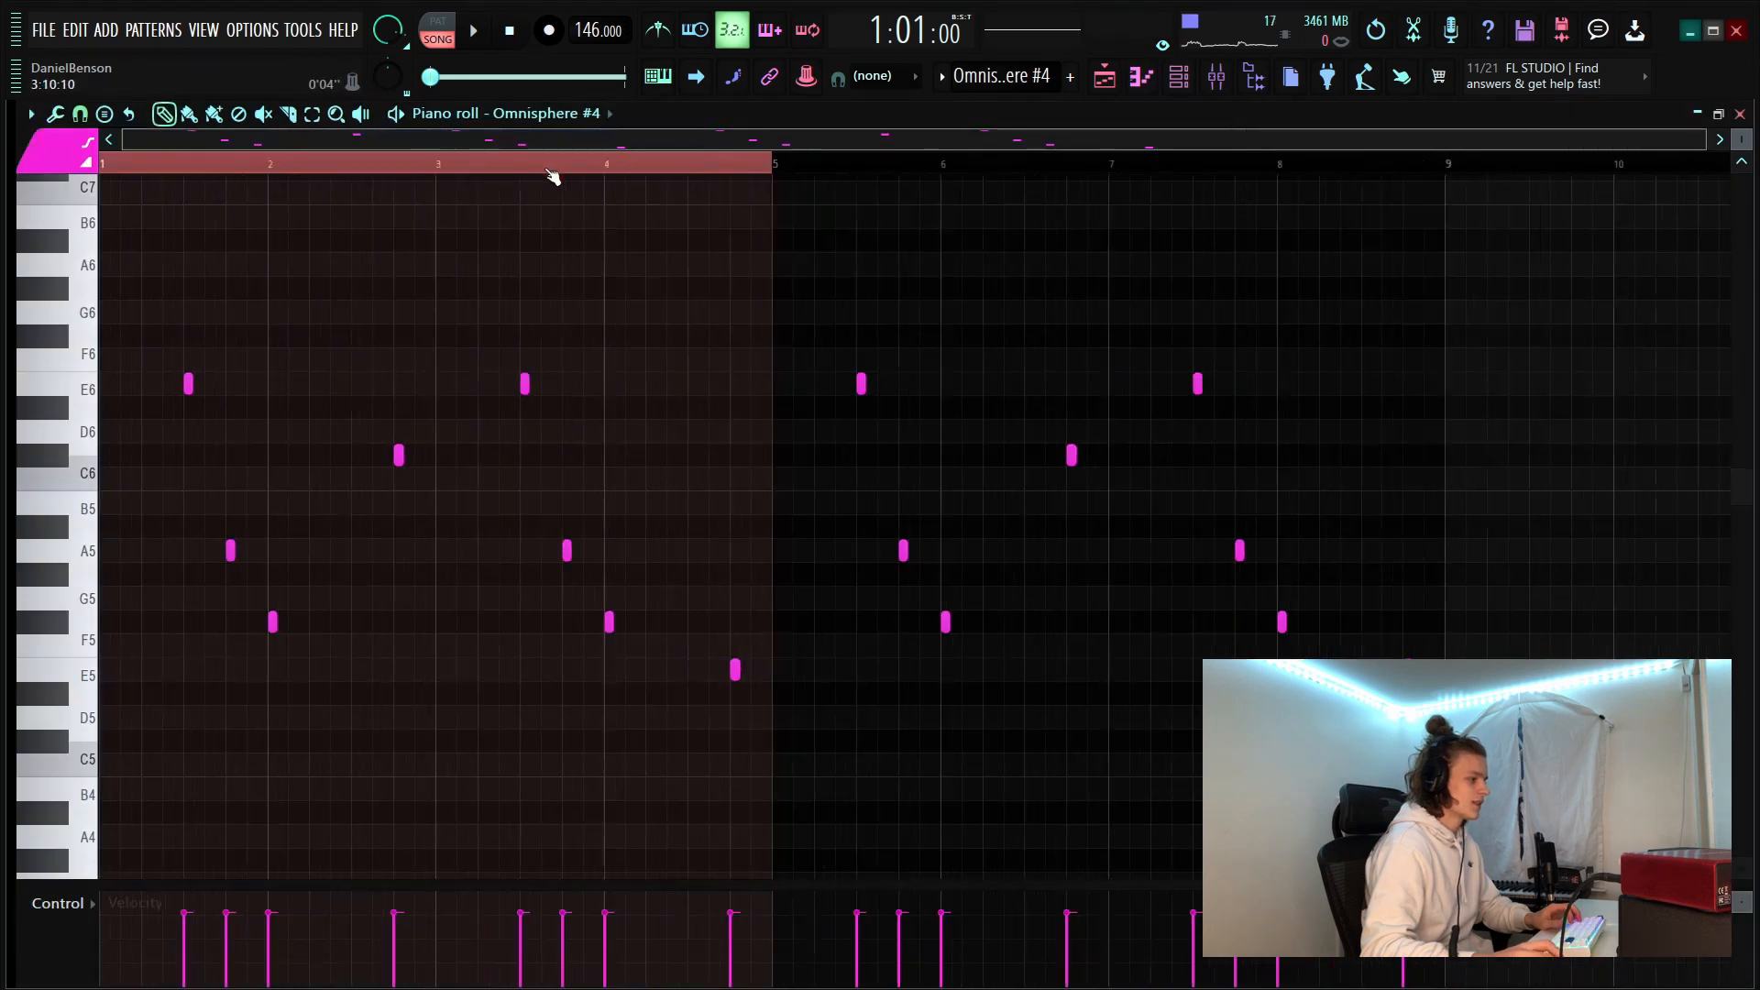
Open the Omnisphere #4 instrument, check the Glide setting of its Glass Picking patch, and close the plugin
left_click(1178, 78)
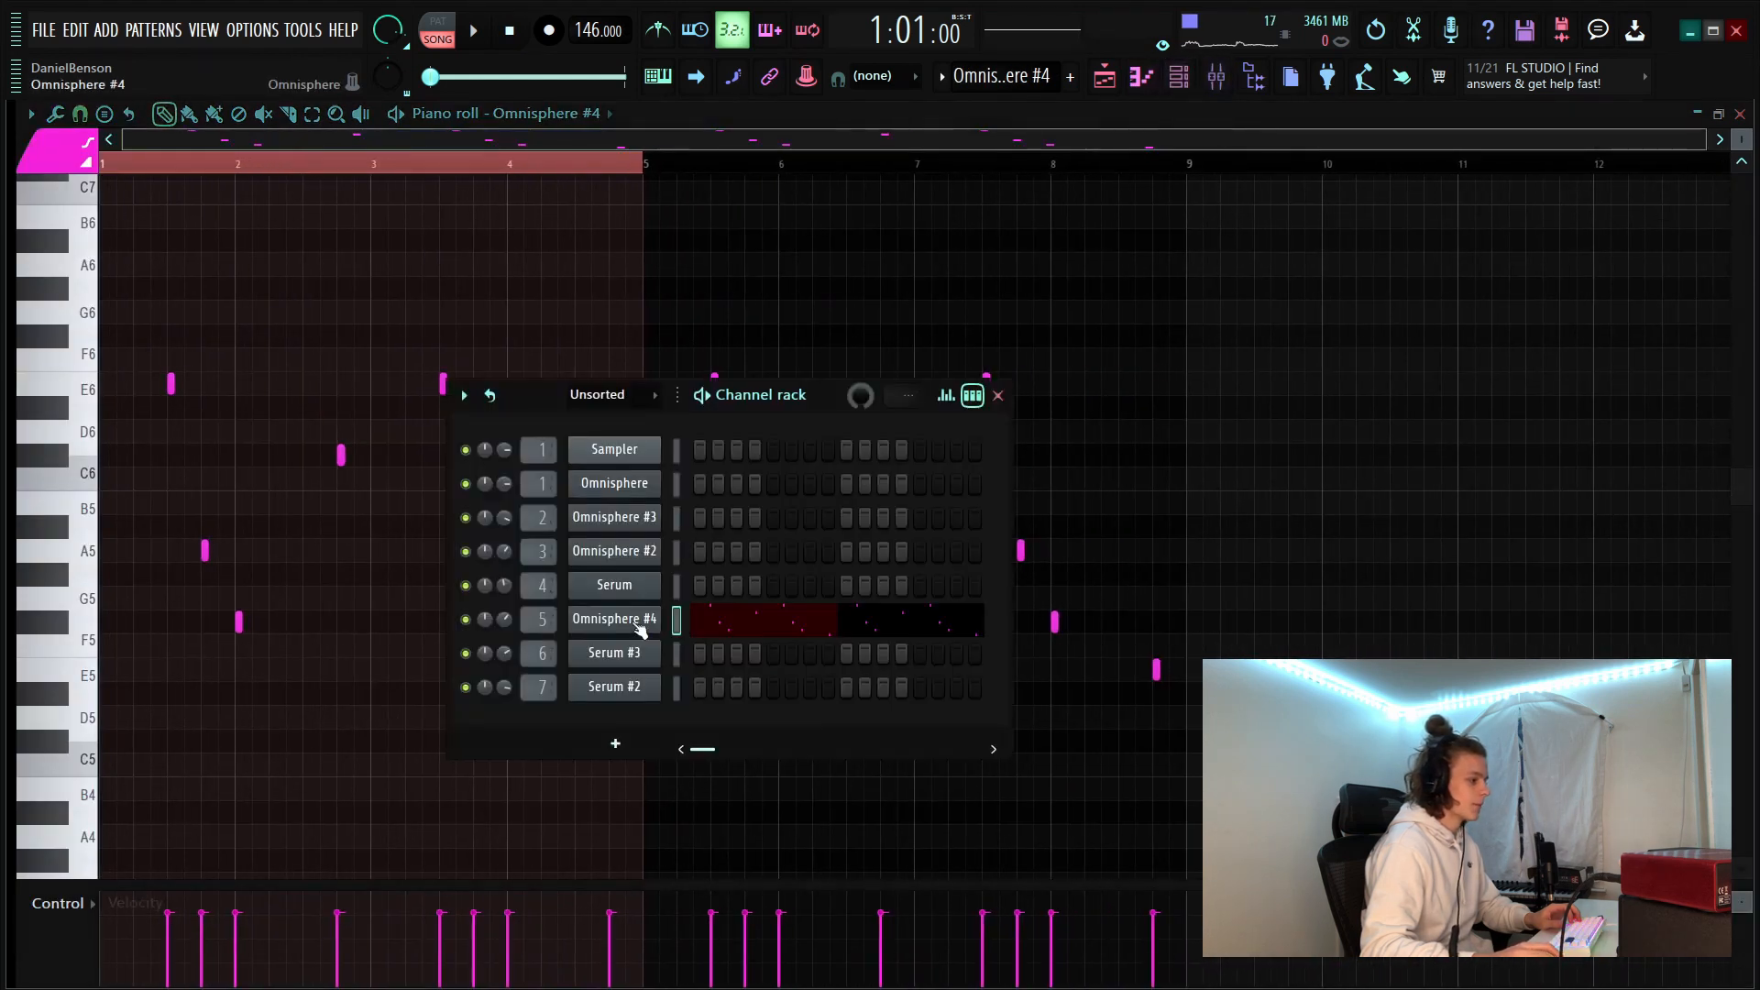
left_click(609, 617)
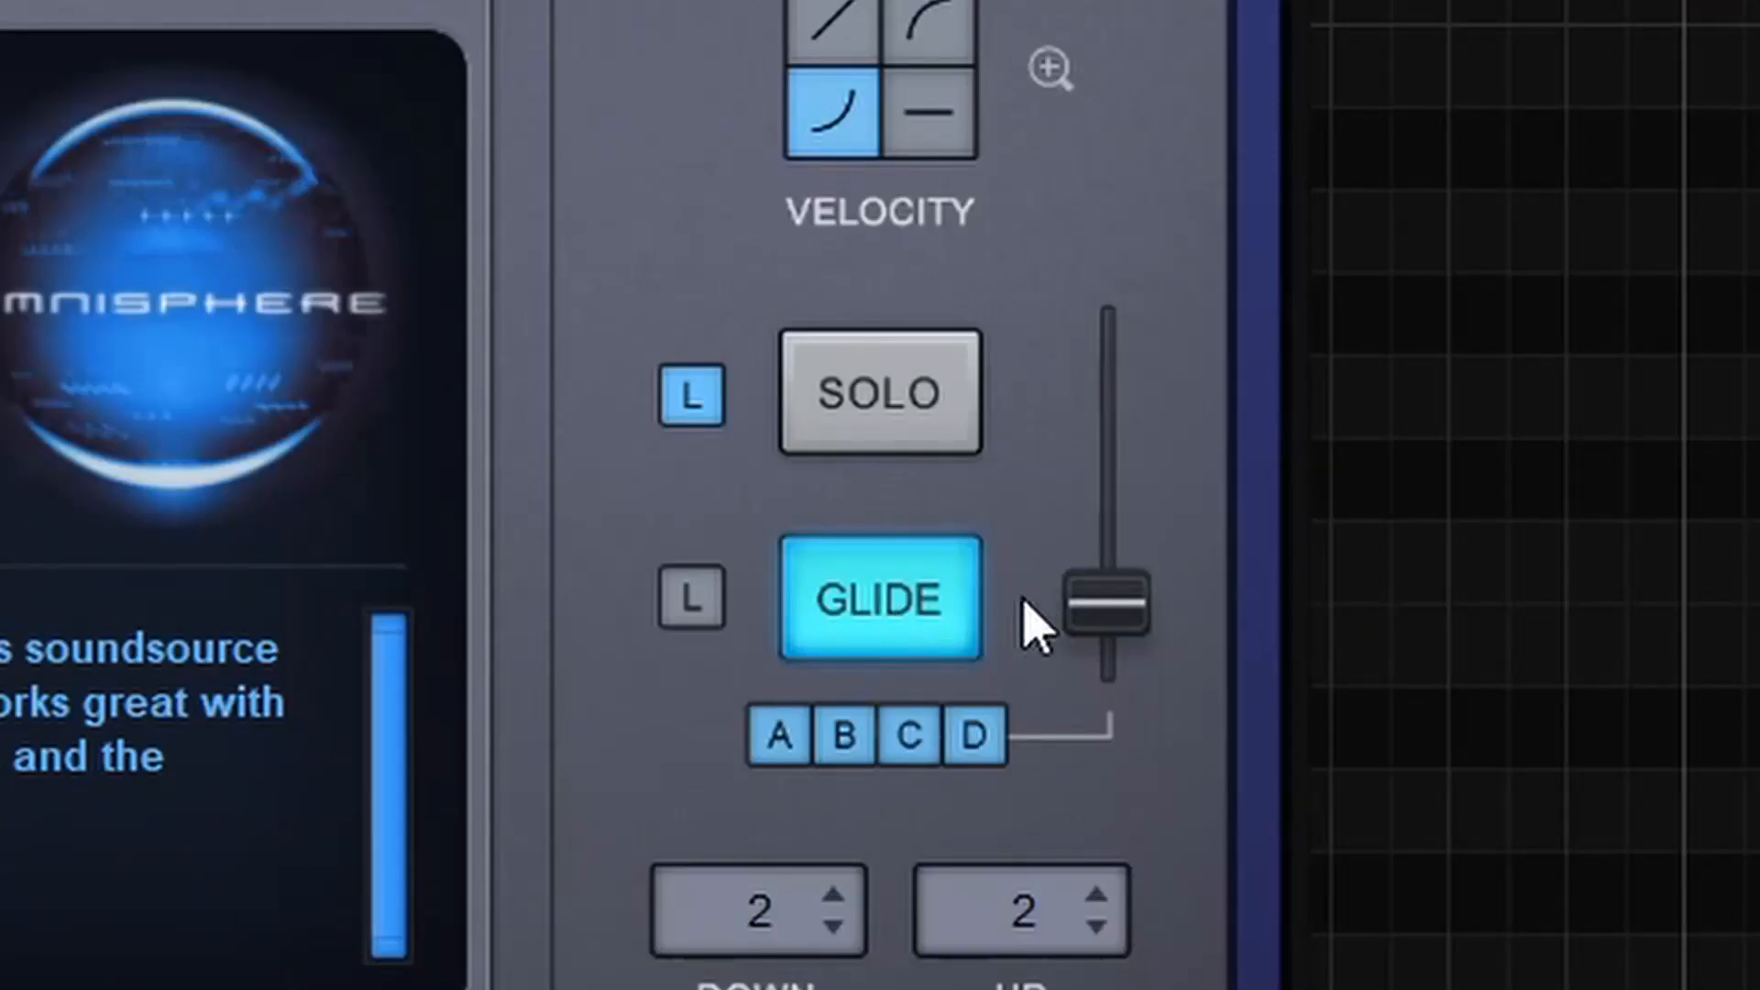
left_click(1358, 659)
left_click(1357, 659)
mouse_move(1123, 637)
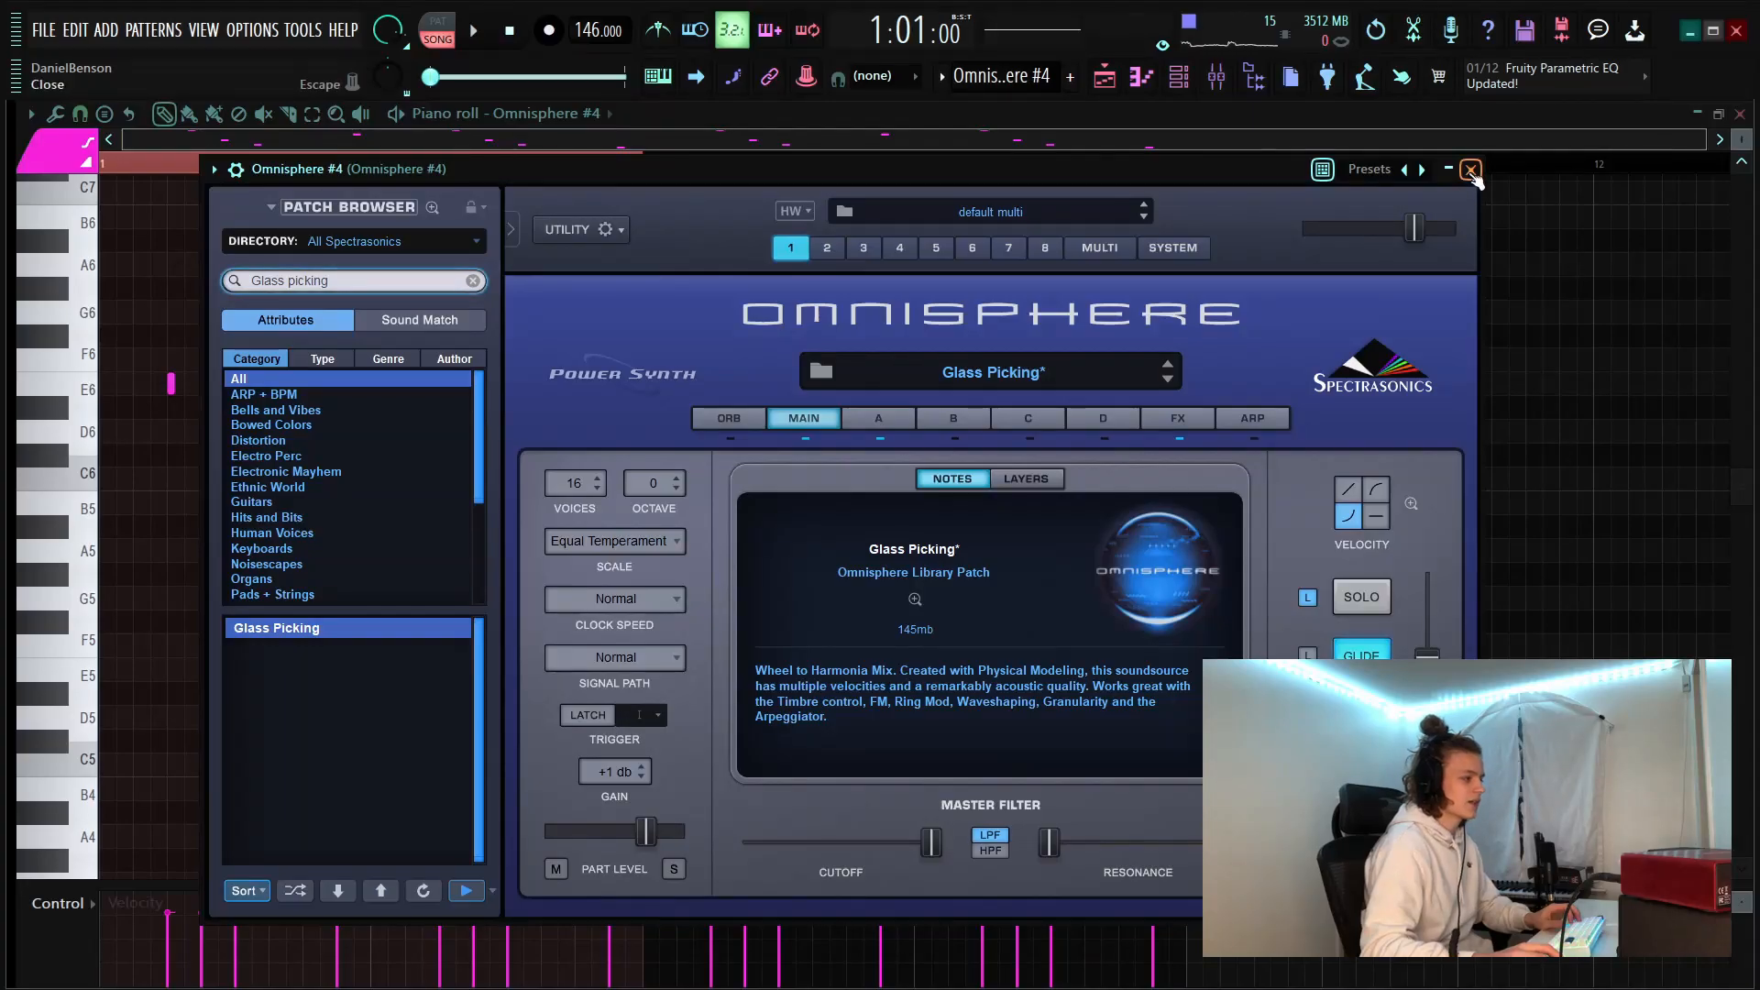
left_click(1464, 173)
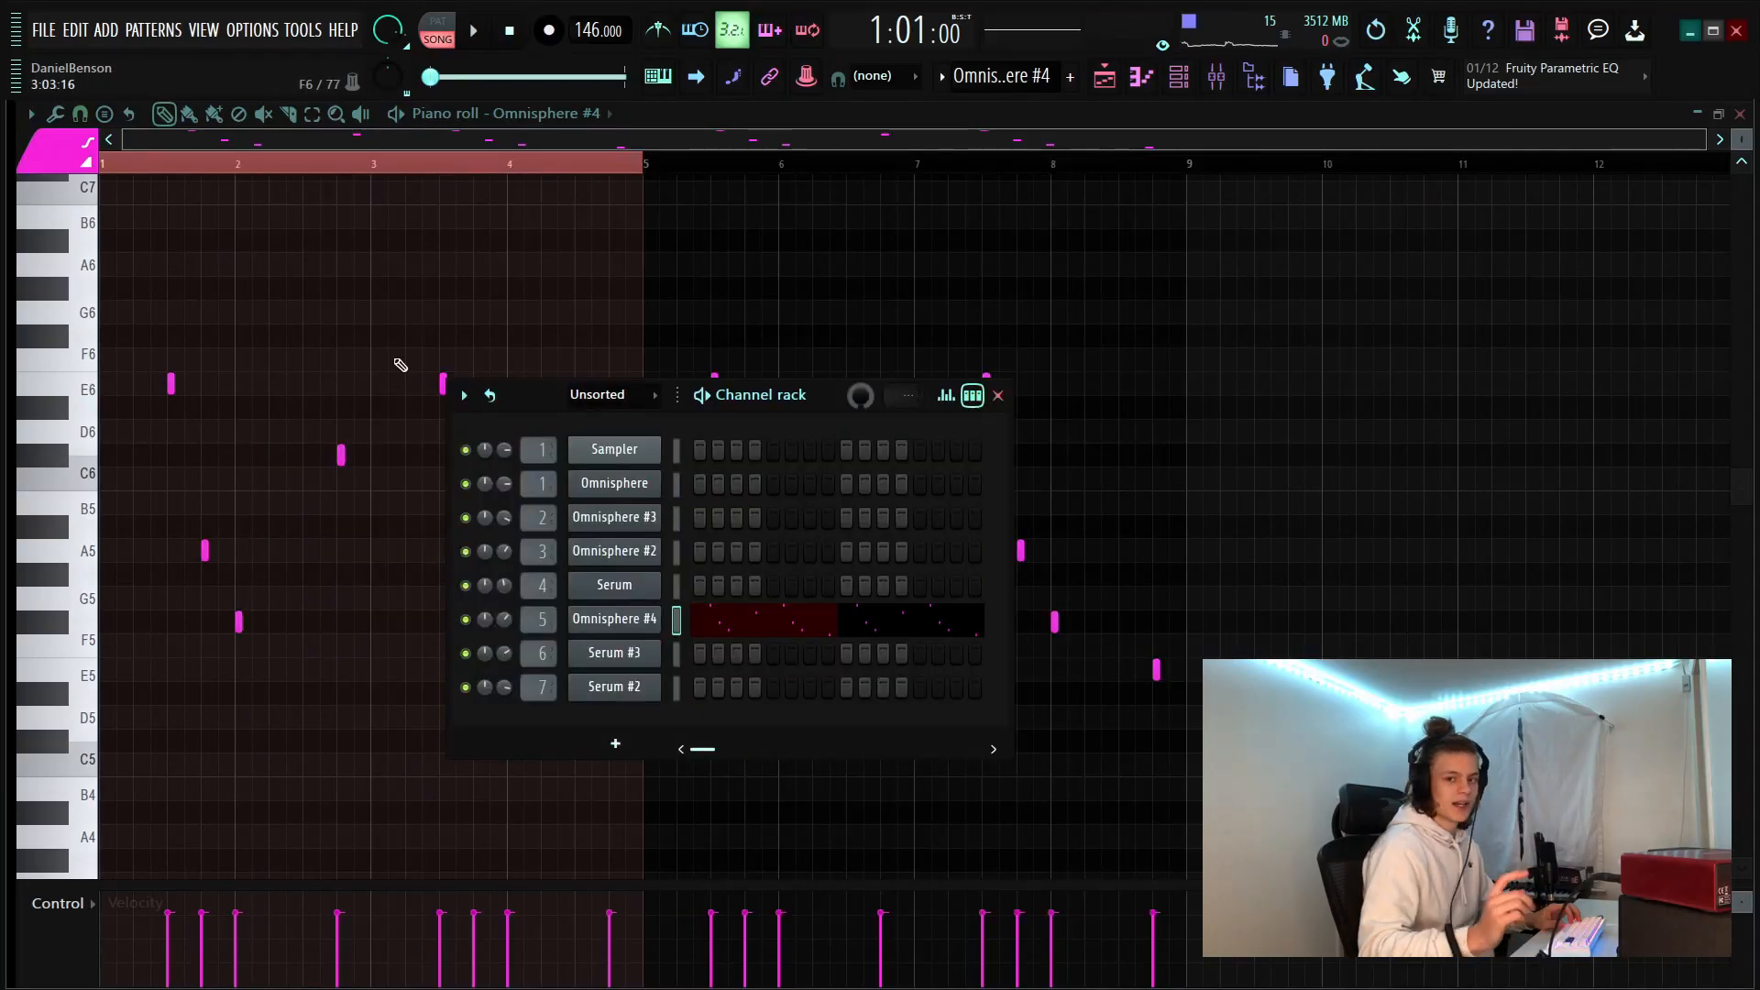
Play the Omnisphere #4 pattern without a time selection and highlight its notes in bars 5 to 8
left_click_drag(330, 170, 220, 174)
key("space")
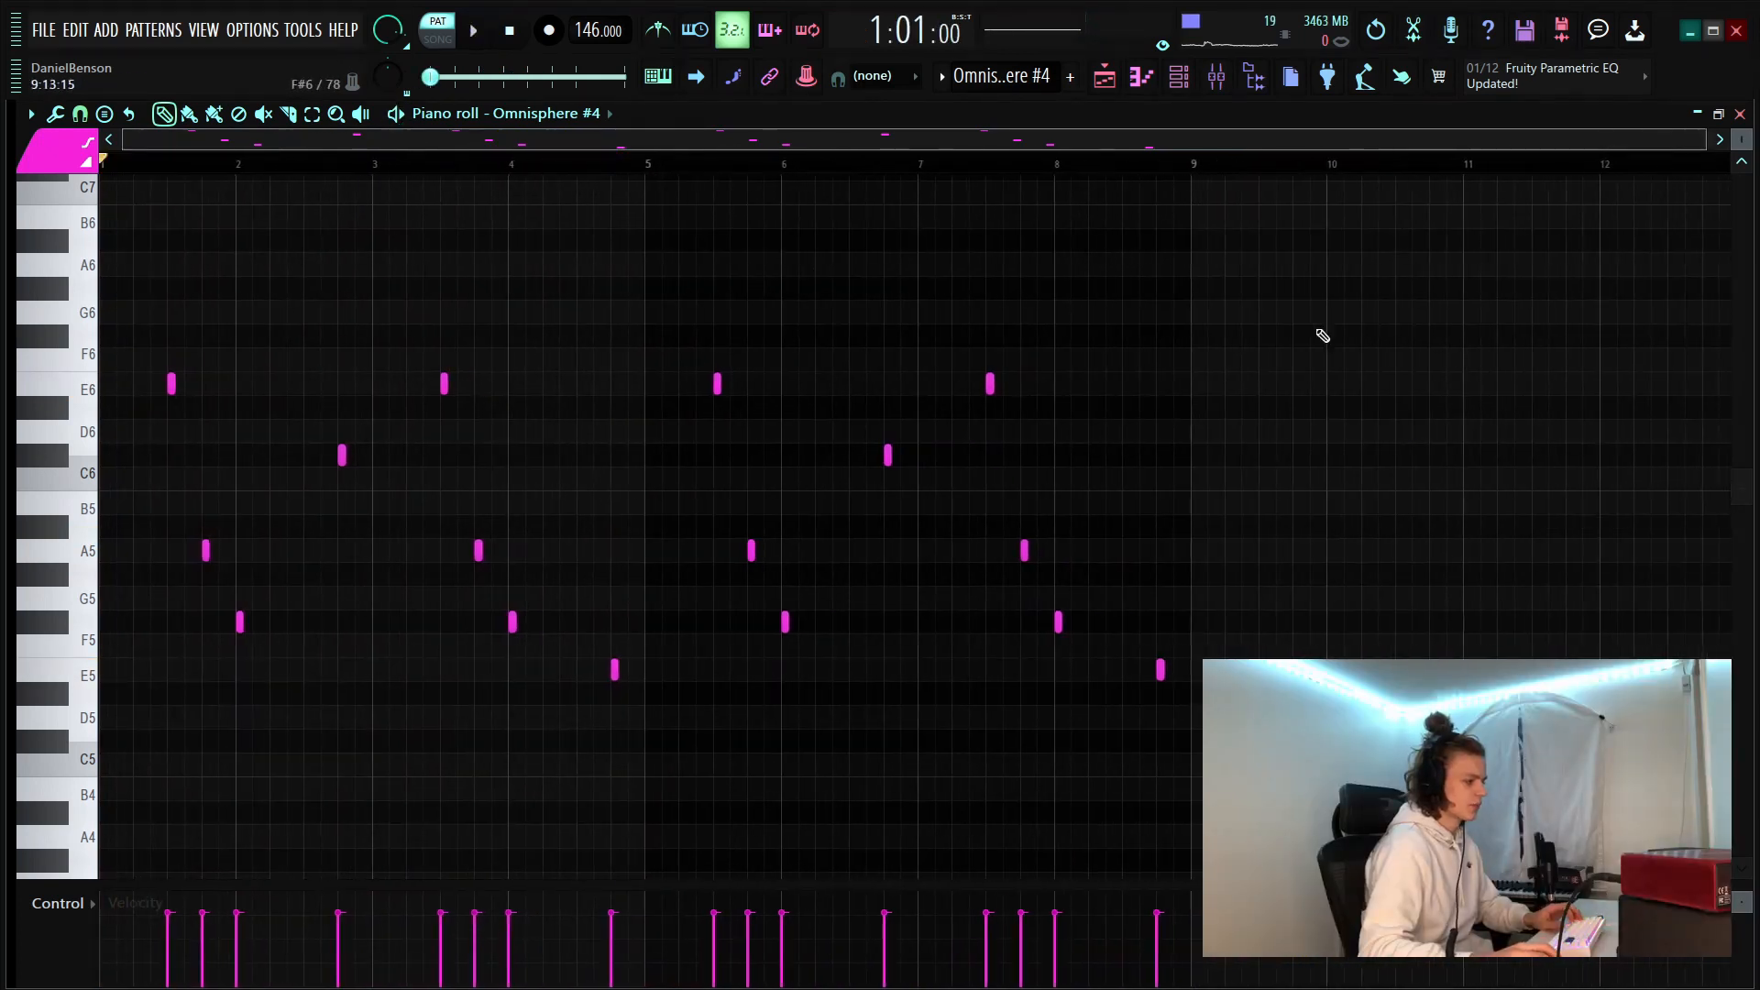
left_click_drag(1326, 310, 694, 772)
scroll(642, 184, "up", 3)
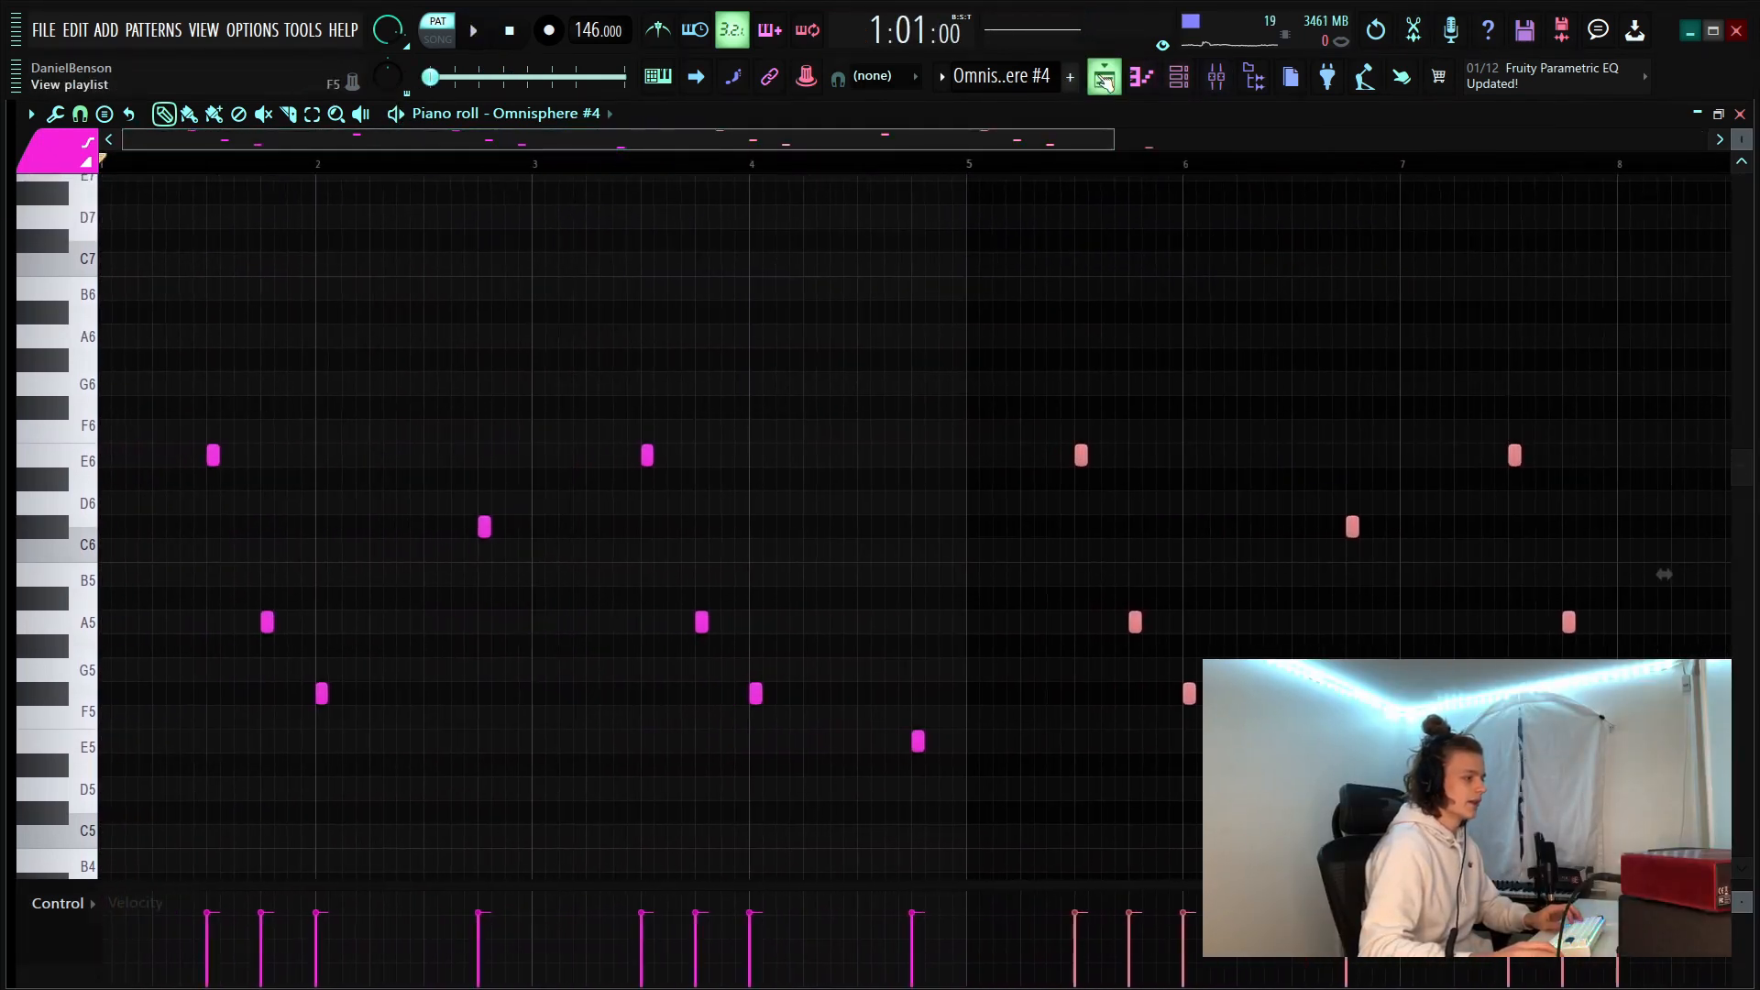
Return to the playlist and open the notes of the Serum #3 clip from Track 10 in the piano roll
left_click(1104, 77)
scroll(739, 578, "up", 2)
scroll(483, 160, "down", 5)
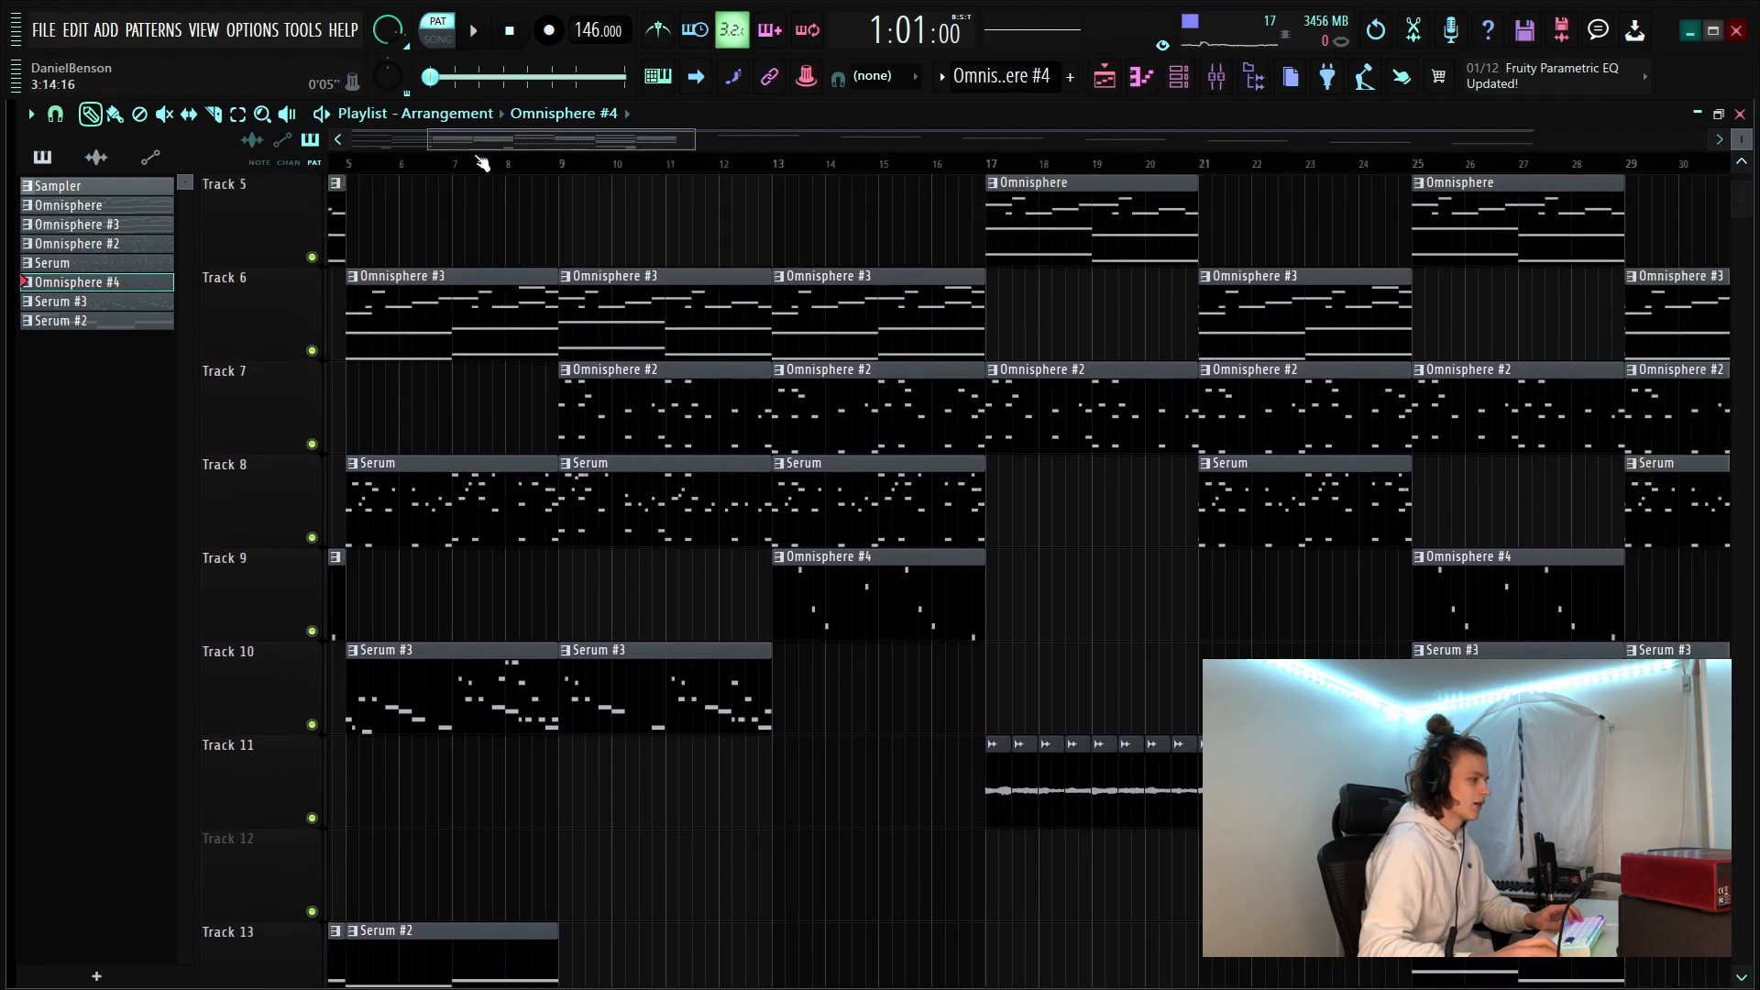
left_click_drag(472, 140, 235, 156)
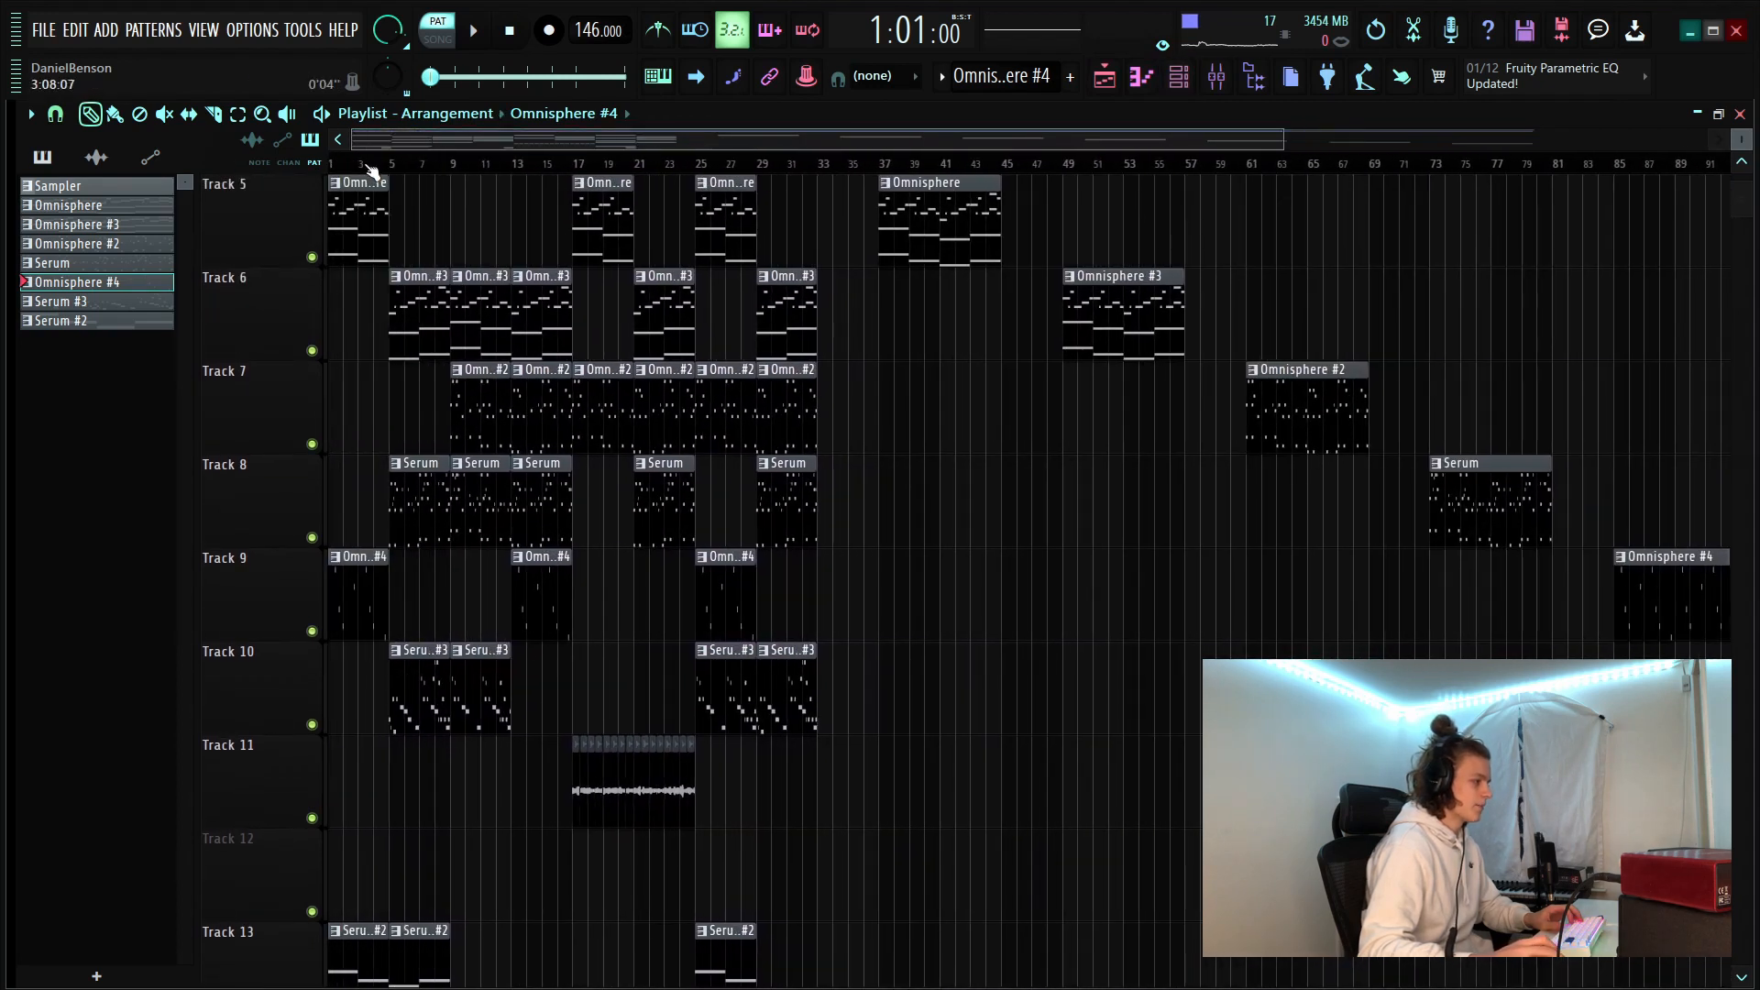
scroll(373, 167, "up", 2)
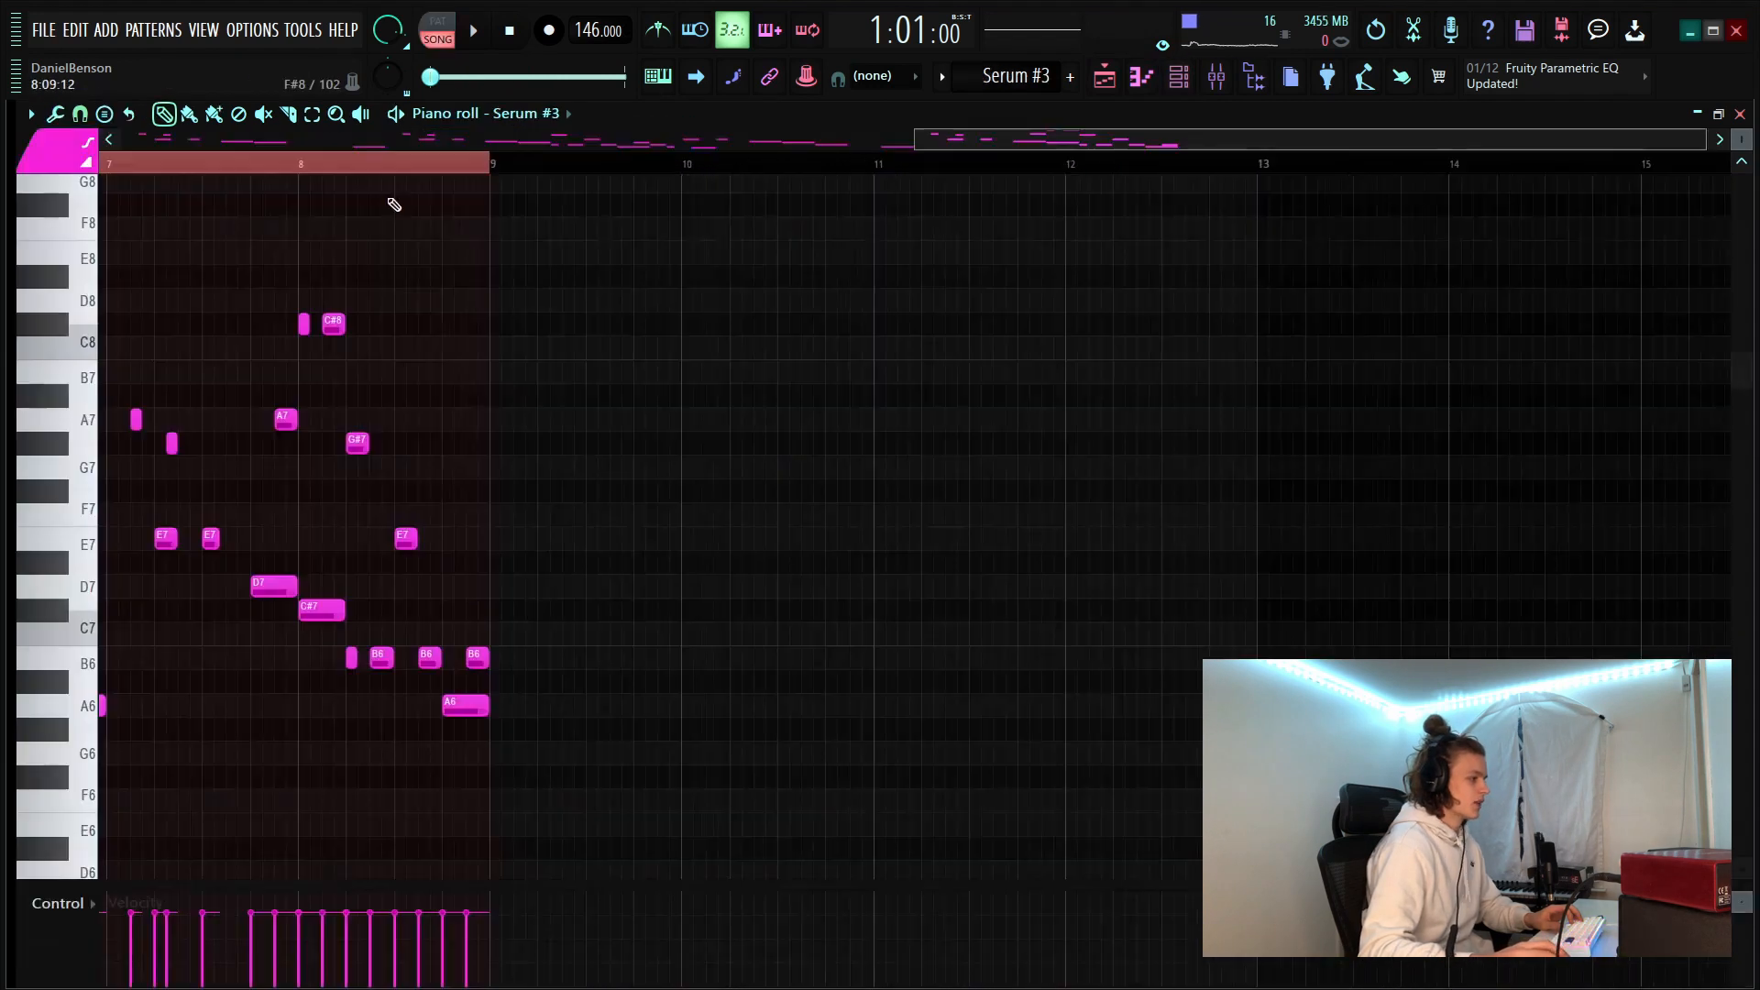
Clear the time selection over bars 5 to 9 in the Serum #3 pattern and play the pattern
scroll(408, 166, "down", 4)
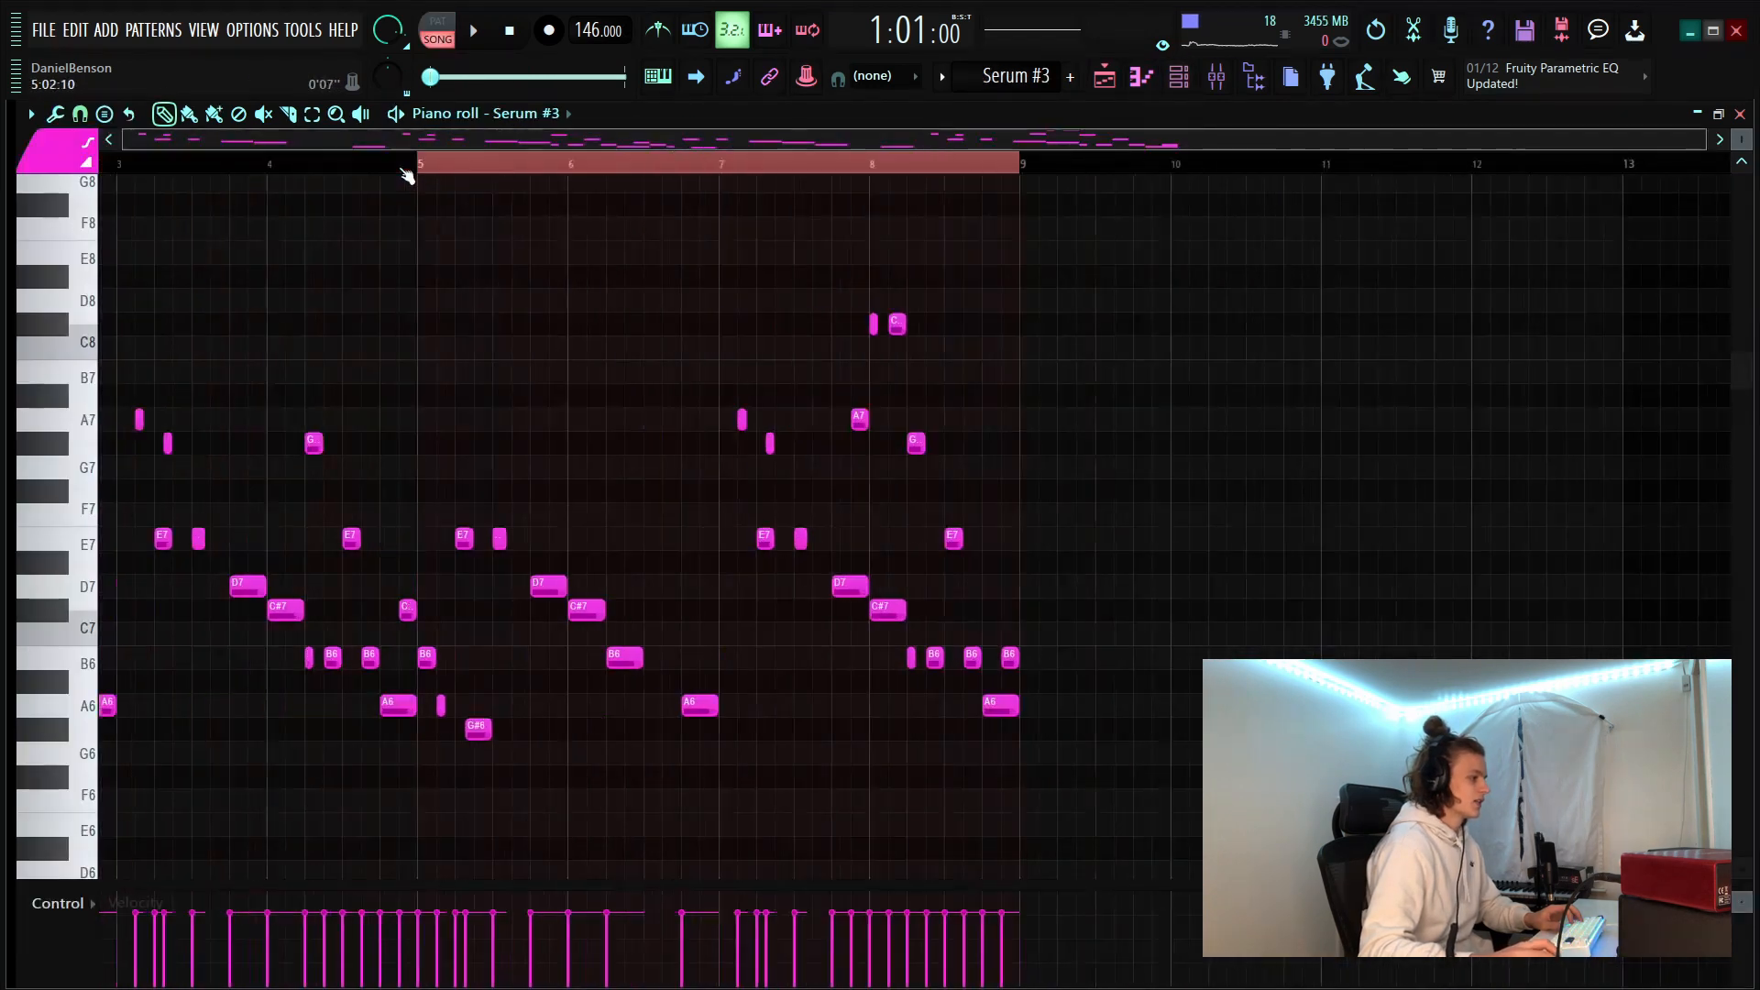
double_click(748, 166)
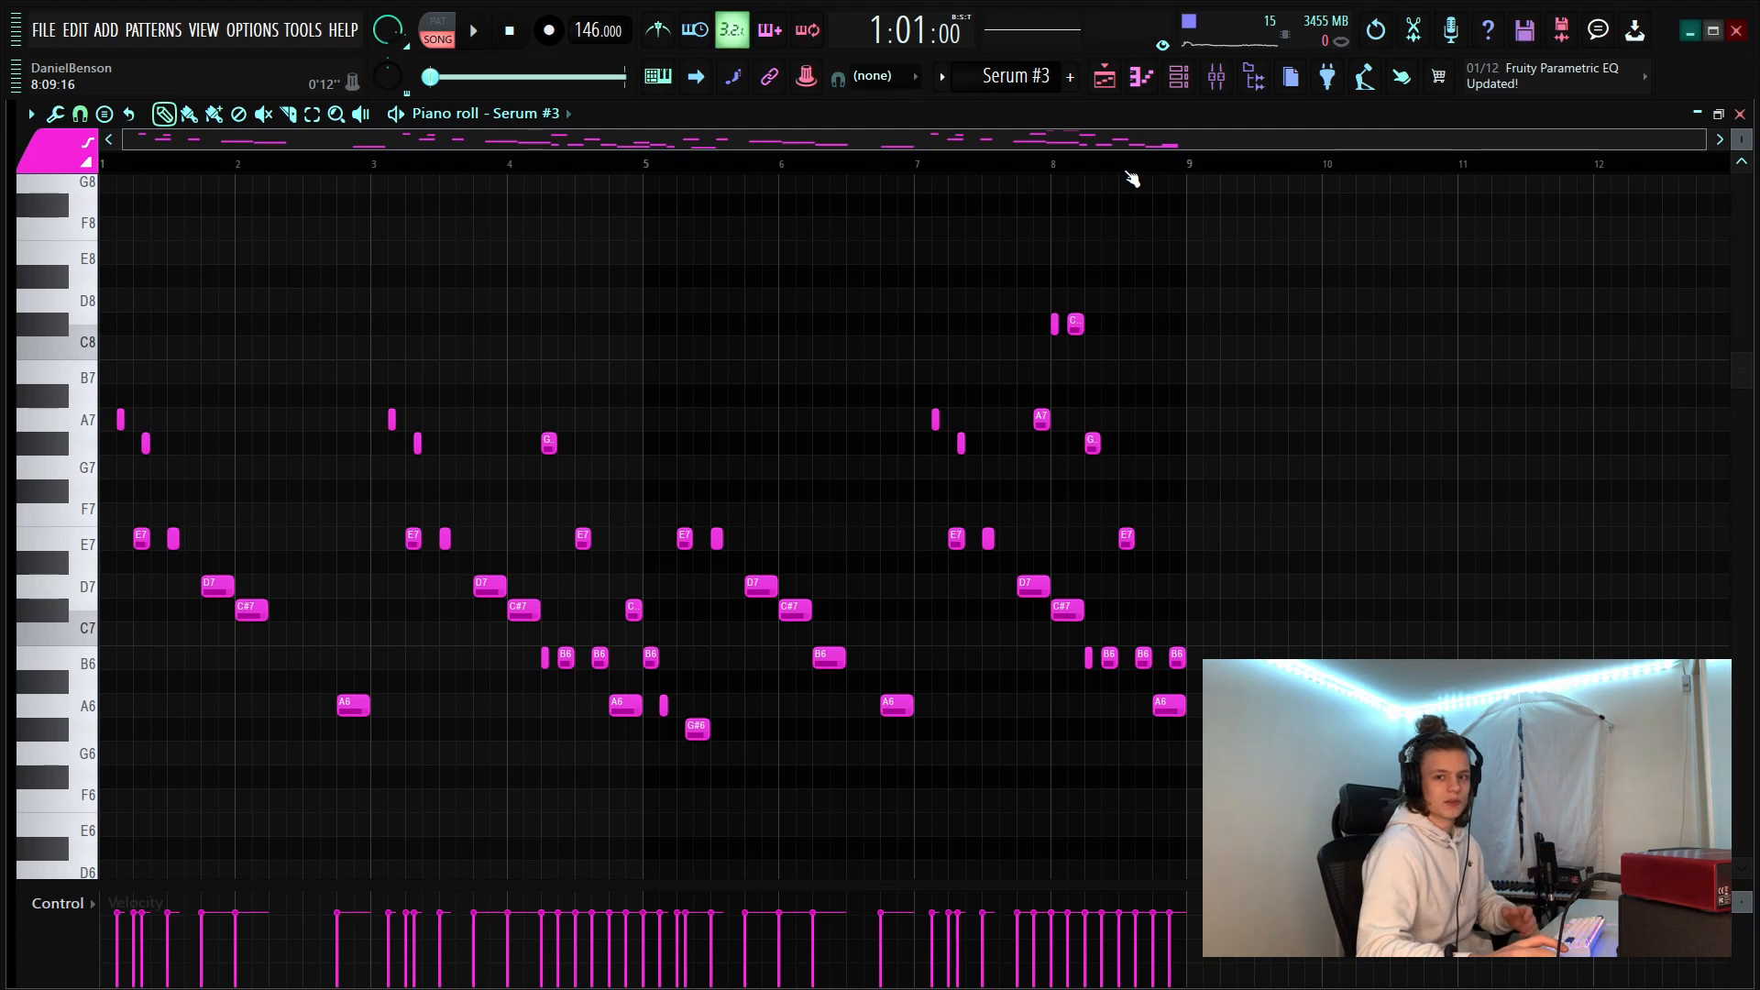
scroll(172, 170, "up", 3)
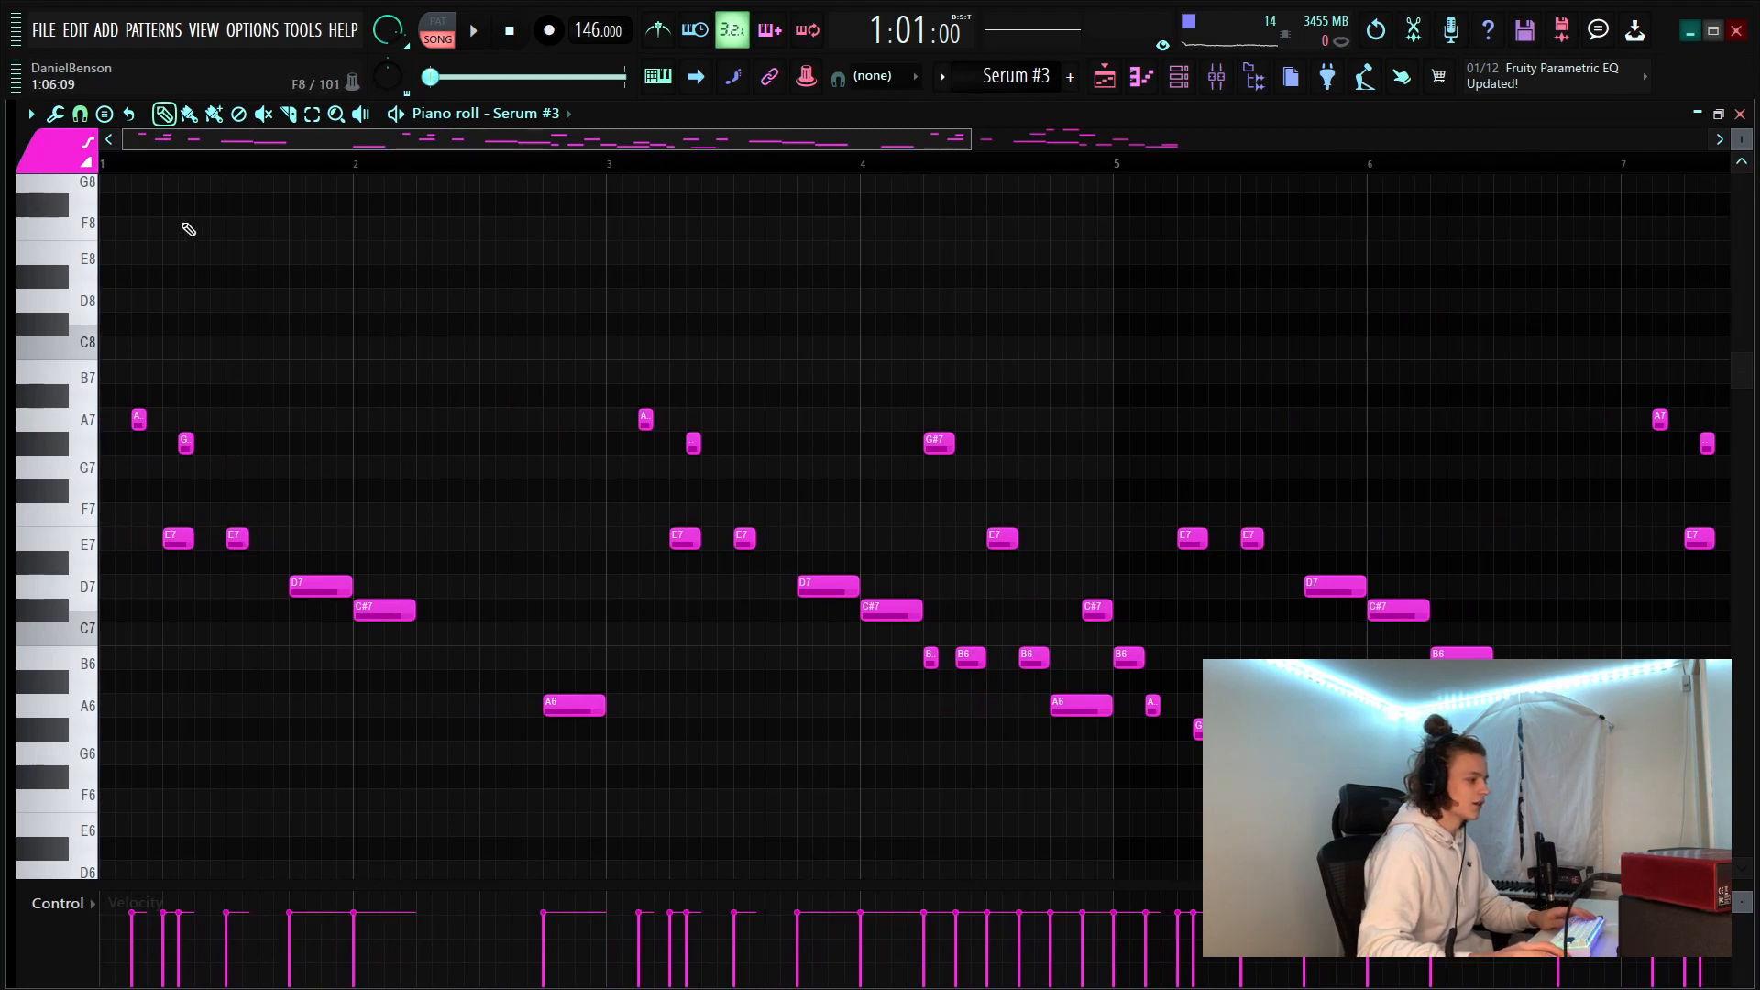
scroll(305, 169, "down", 3)
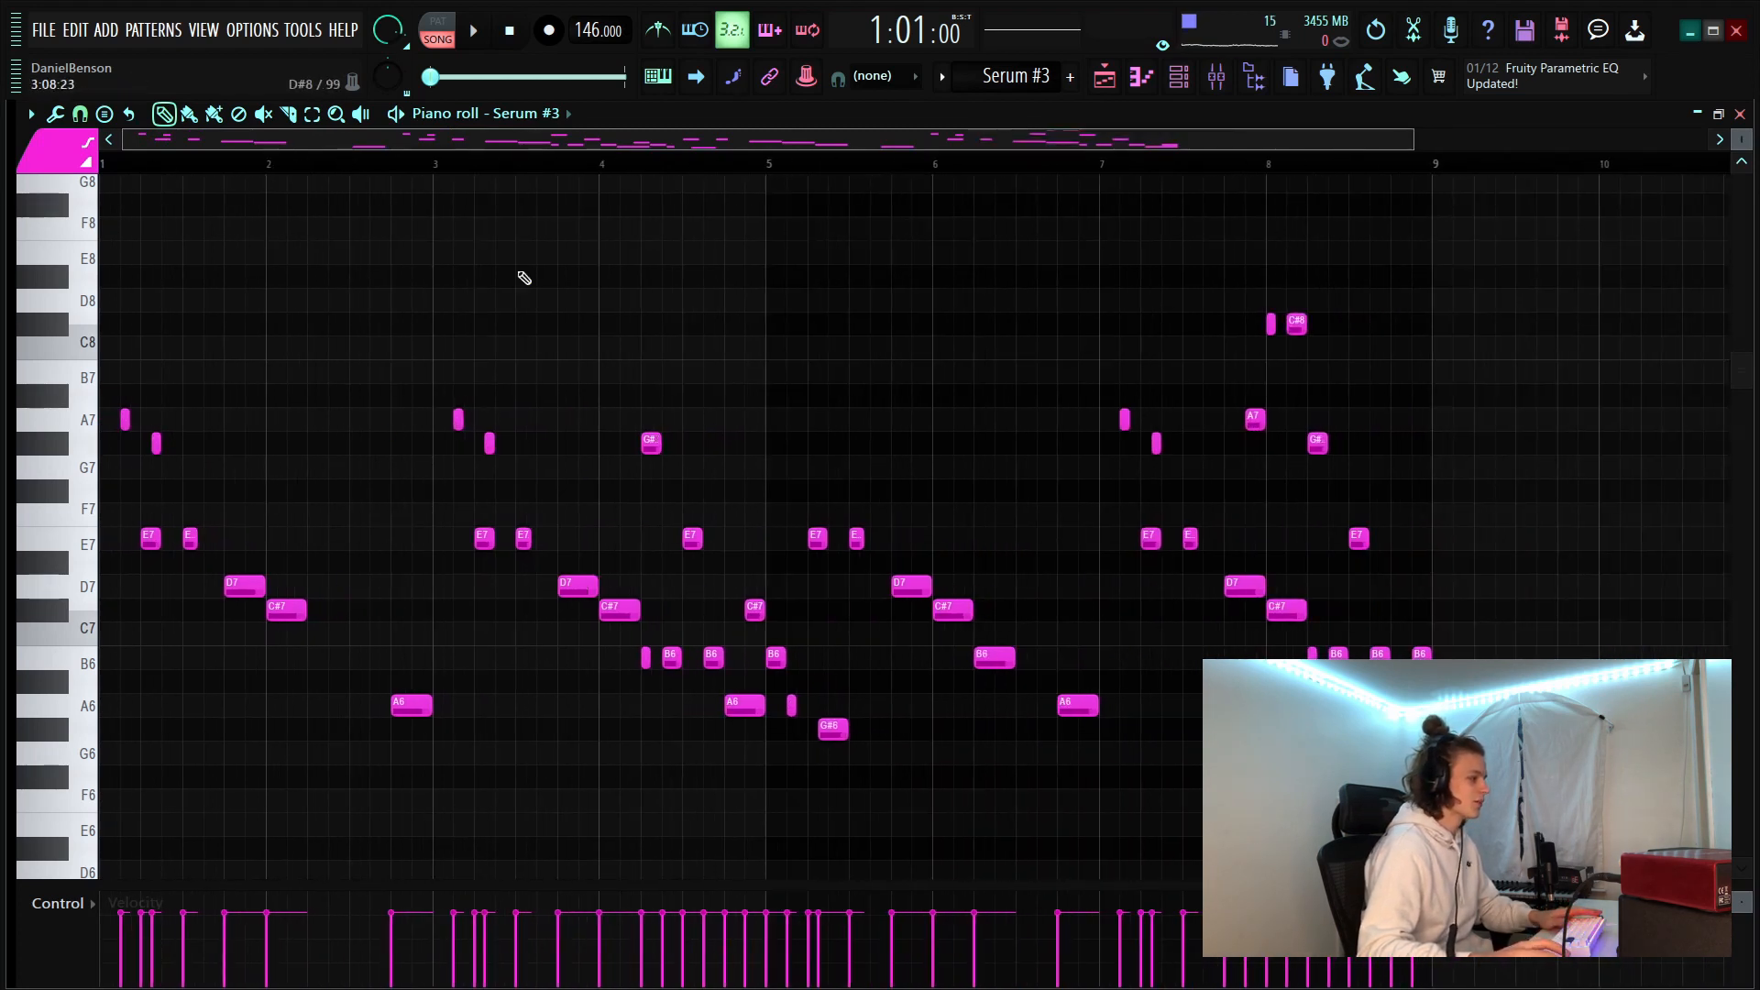
key("l")
key("space")
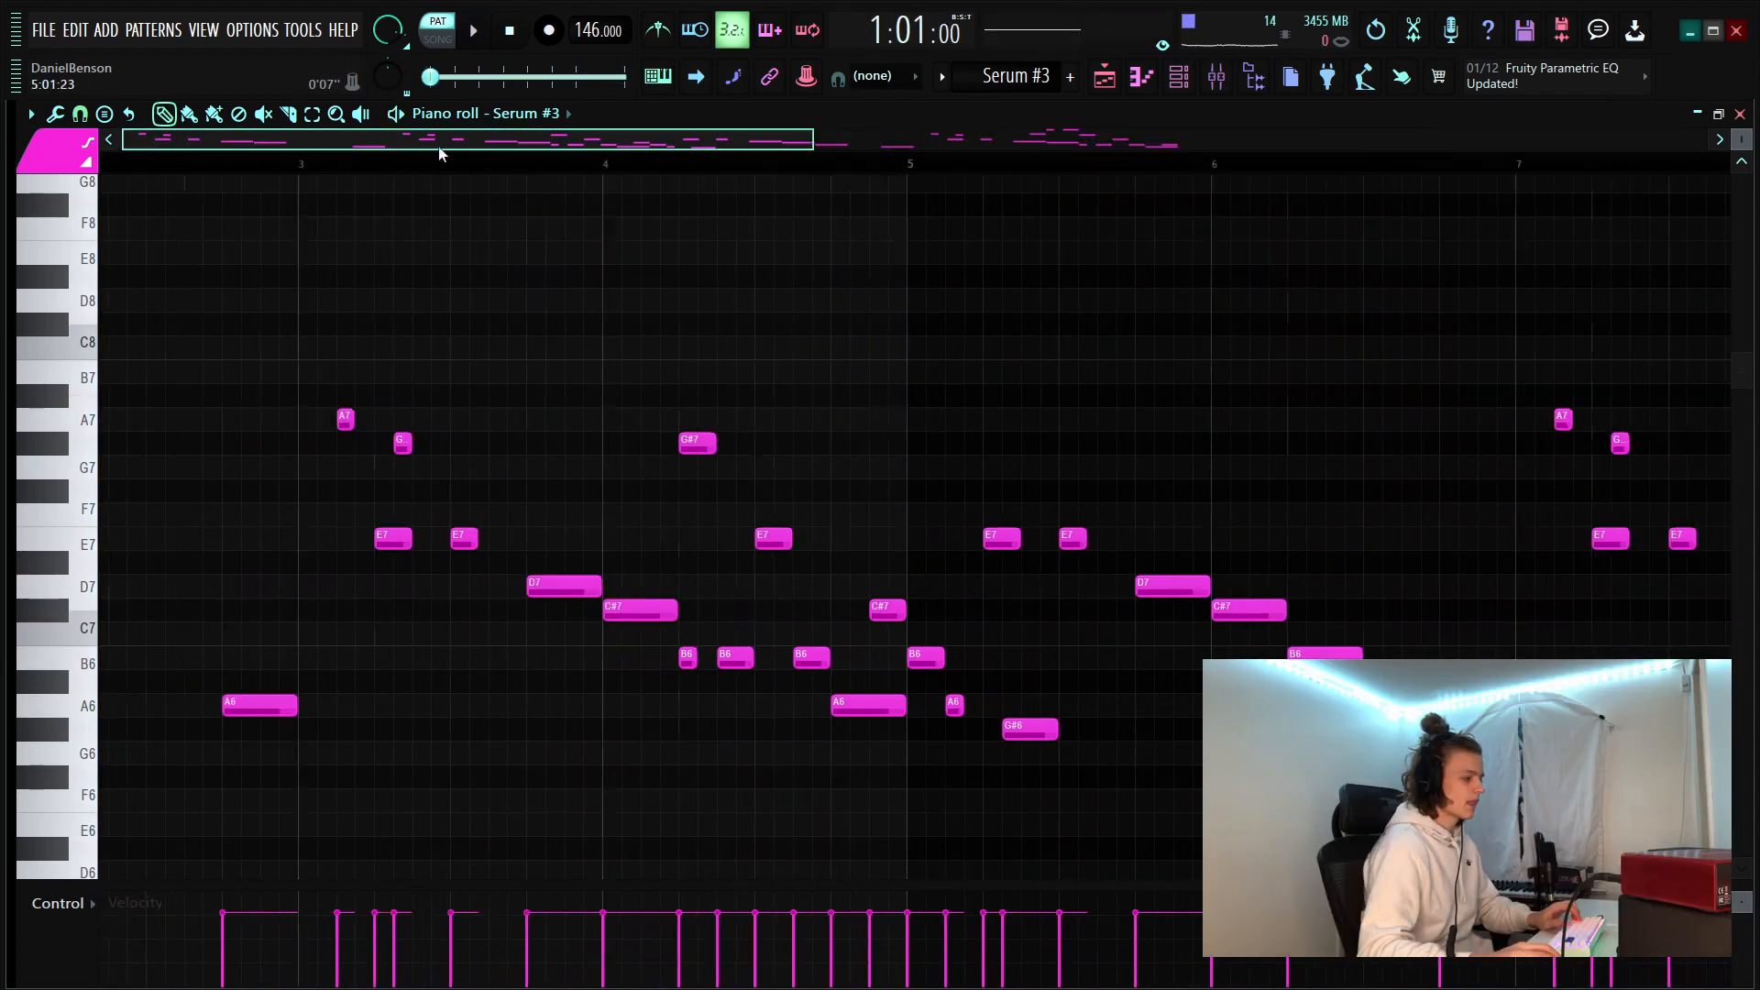
Highlight the C#7 note at the end of bar 4 in the Serum #3 pattern
left_click_drag(438, 146, 627, 162)
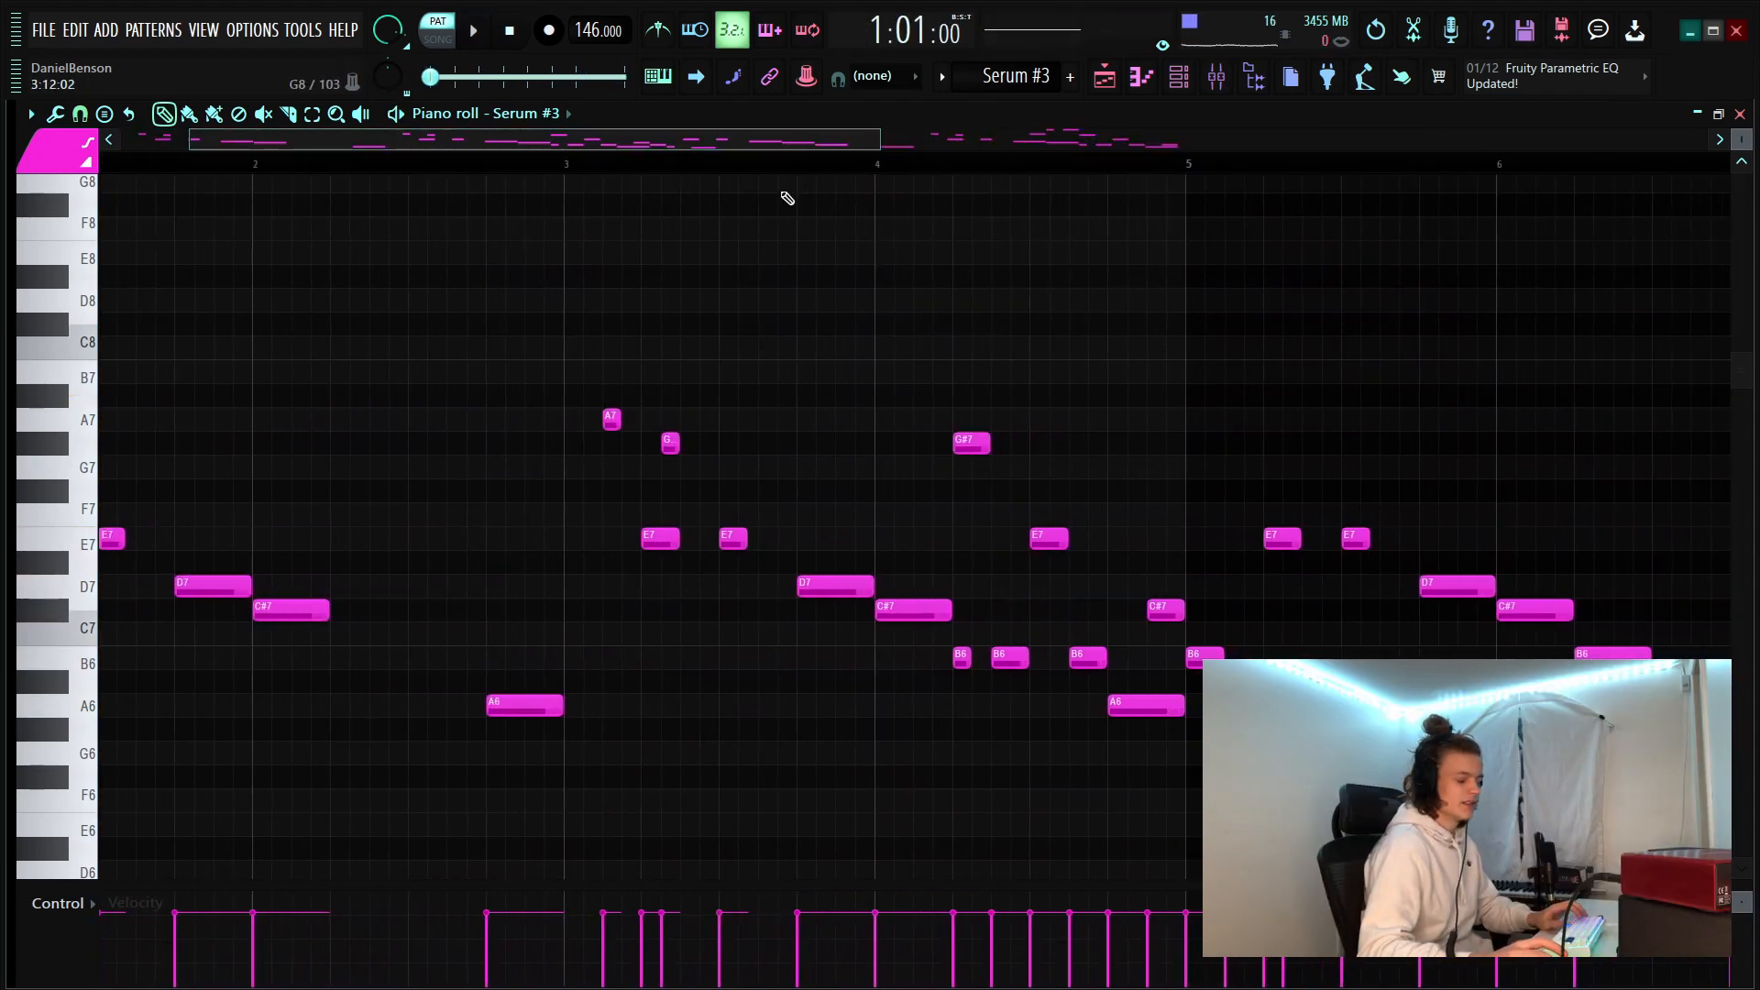
scroll(1088, 167, "down", 2)
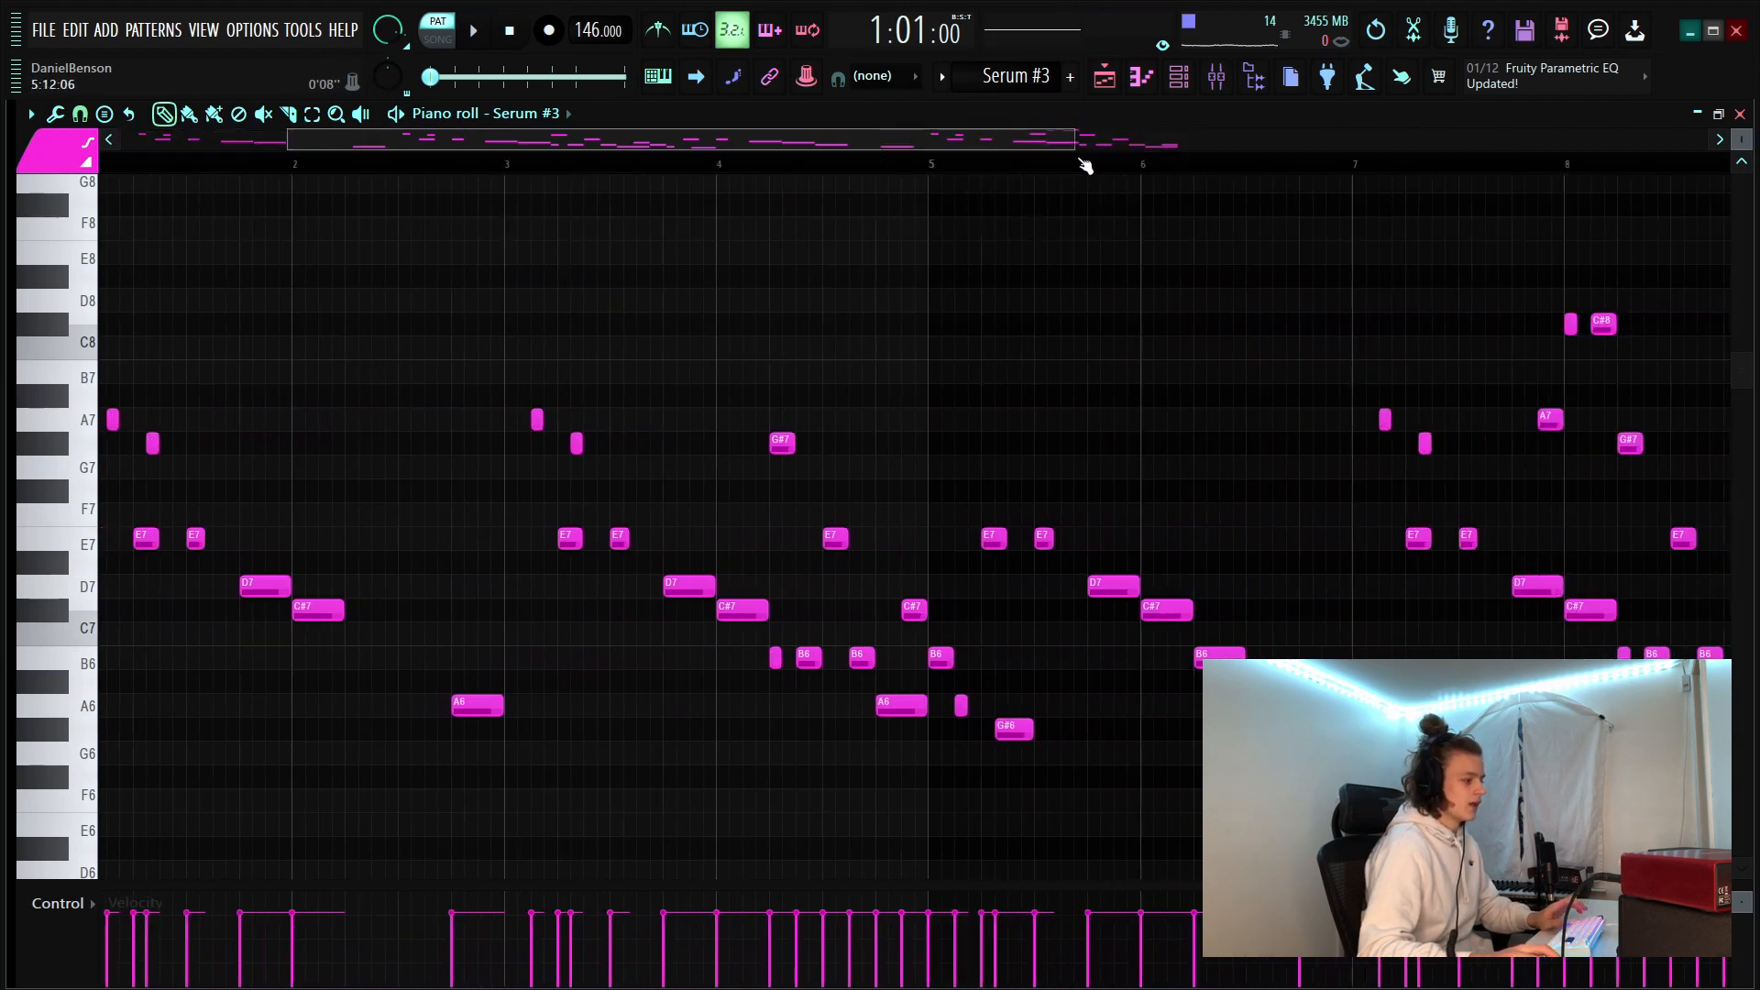
scroll(1087, 166, "up", 3)
left_click(758, 611)
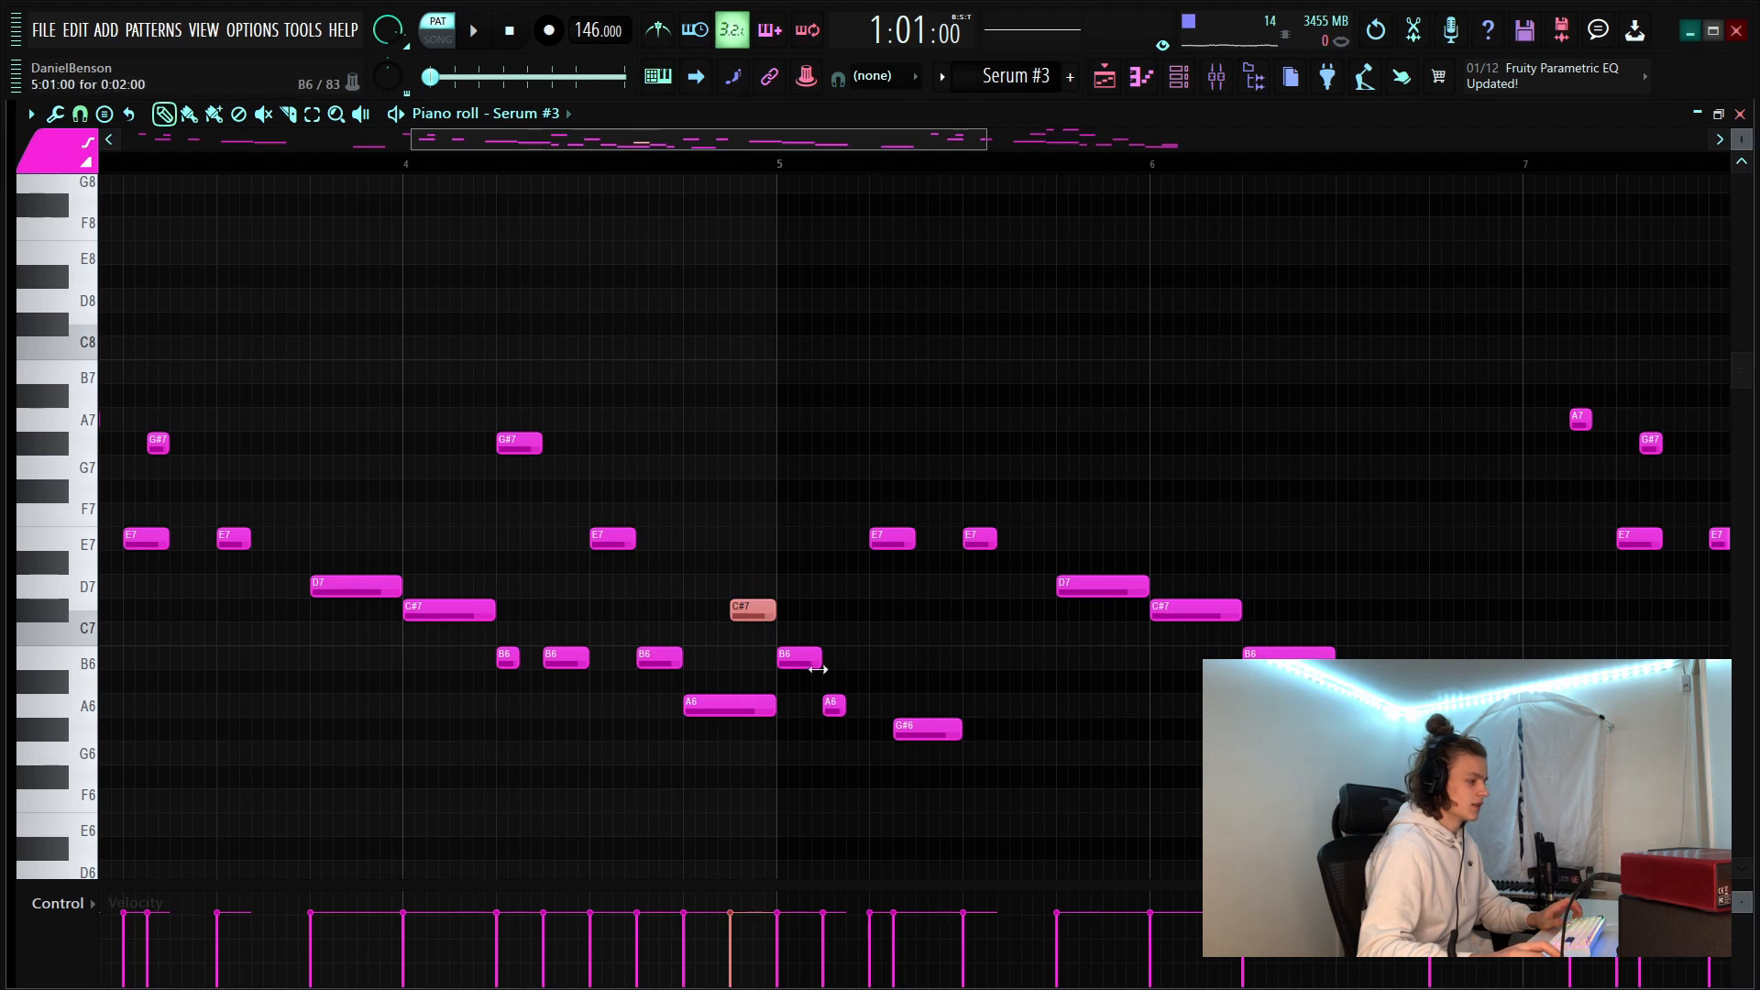
Clear the note highlight near the end of bar 4 and look over the Serum #3 notes across bars 1 to 8
left_click(715, 708)
left_click(748, 611)
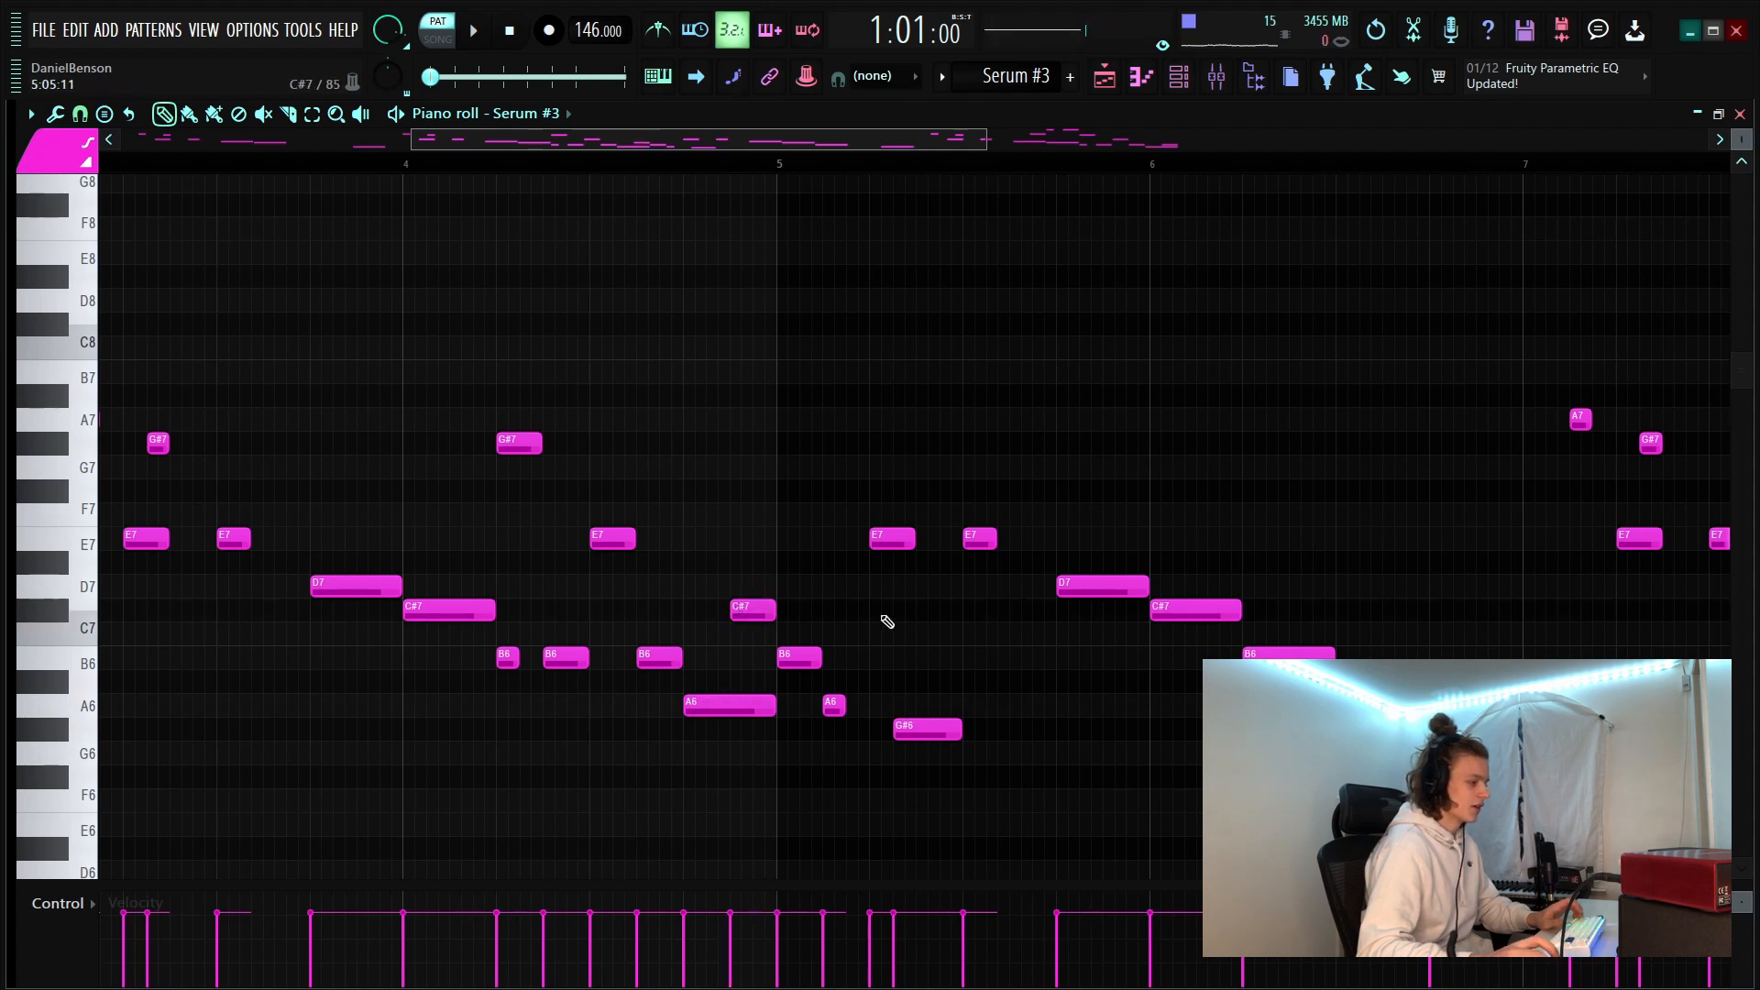
scroll(711, 161, "down", 6)
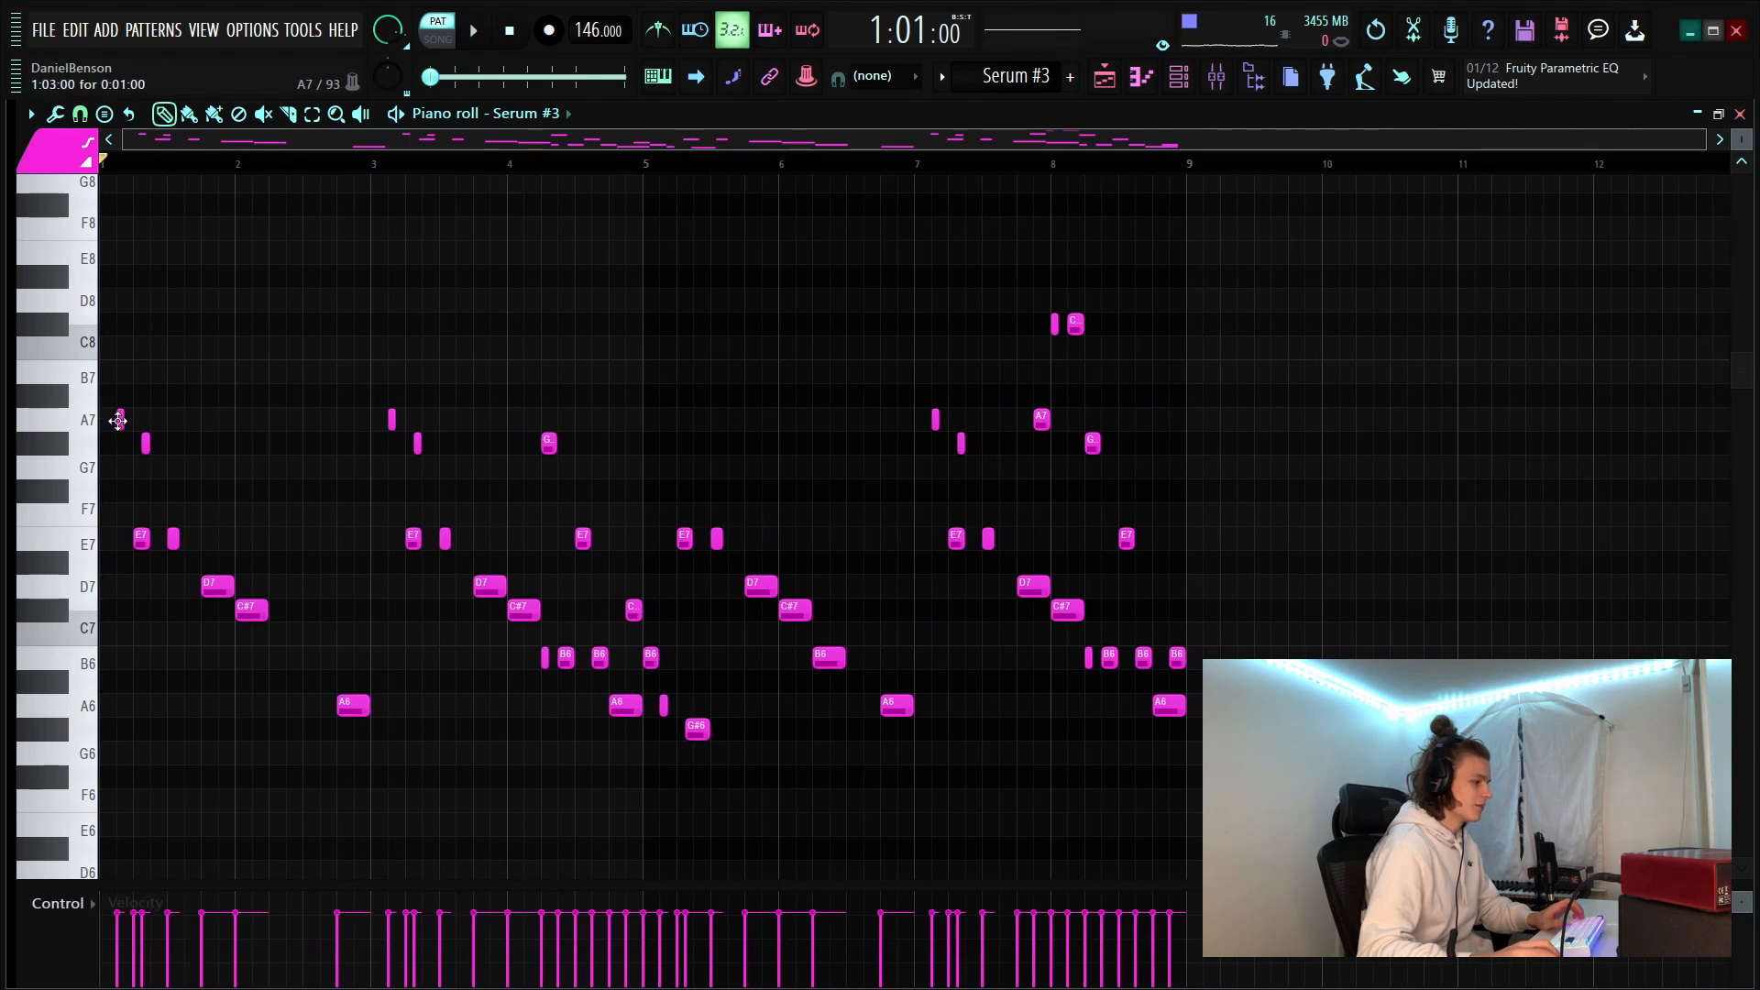
scroll(687, 165, "up", 6)
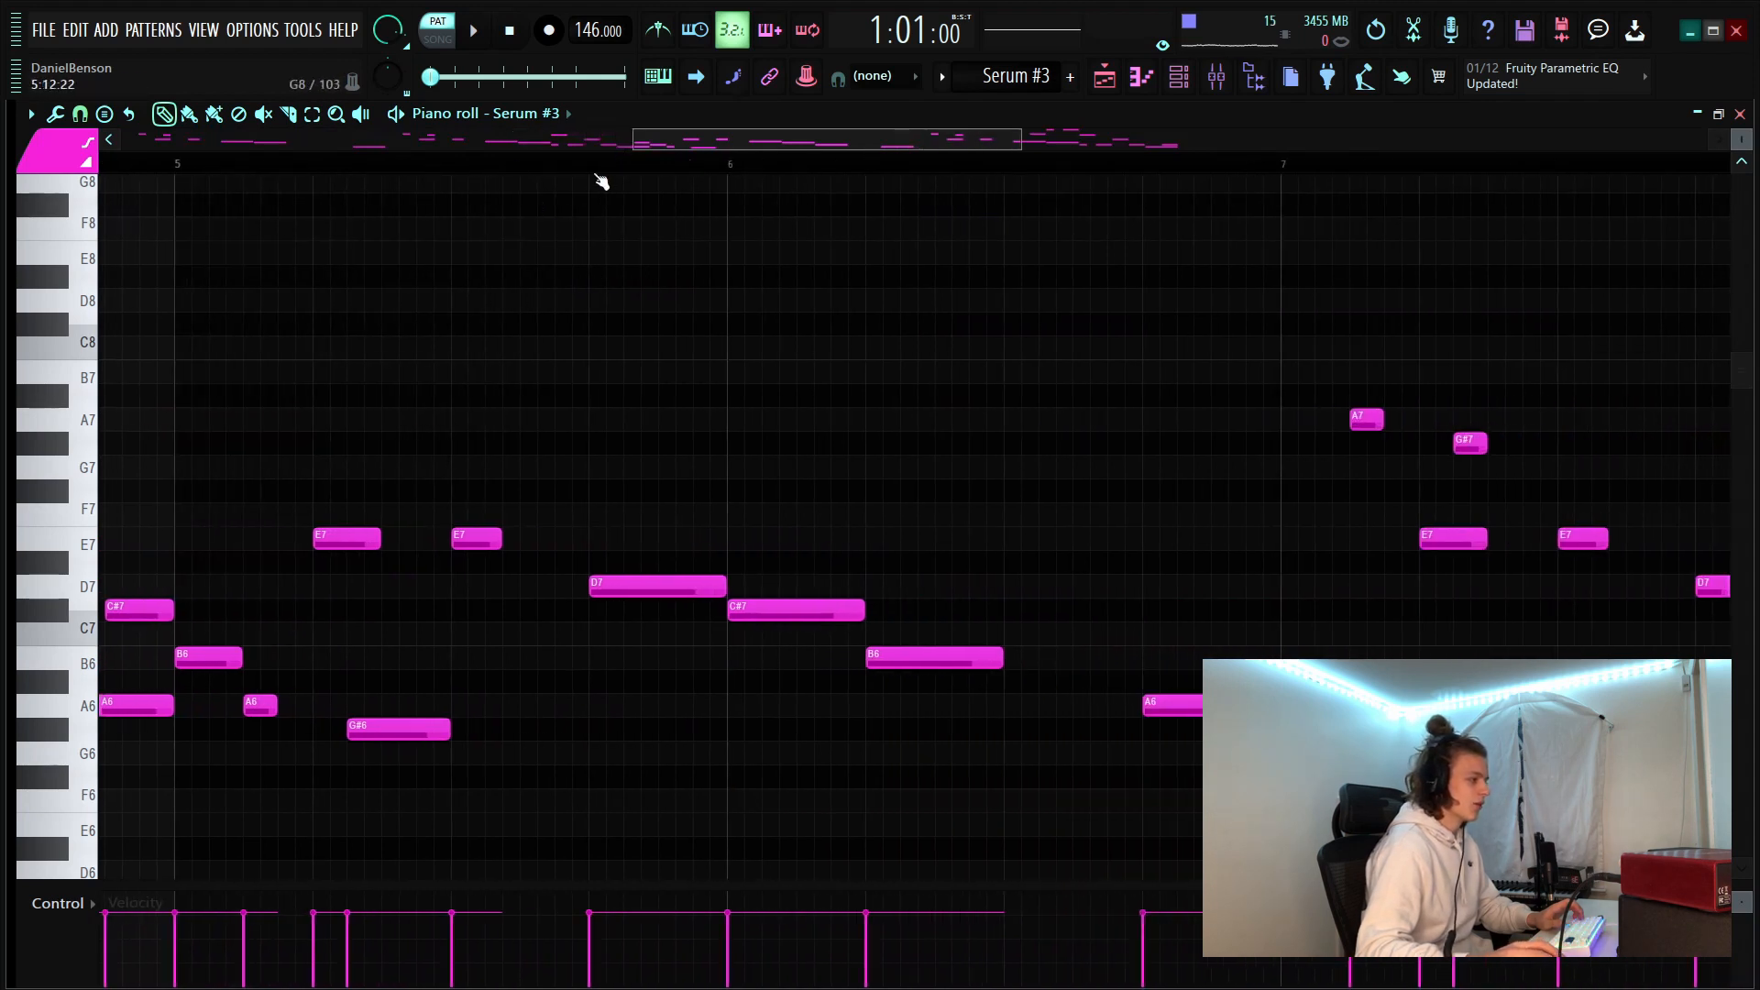
scroll(602, 174, "down", 6)
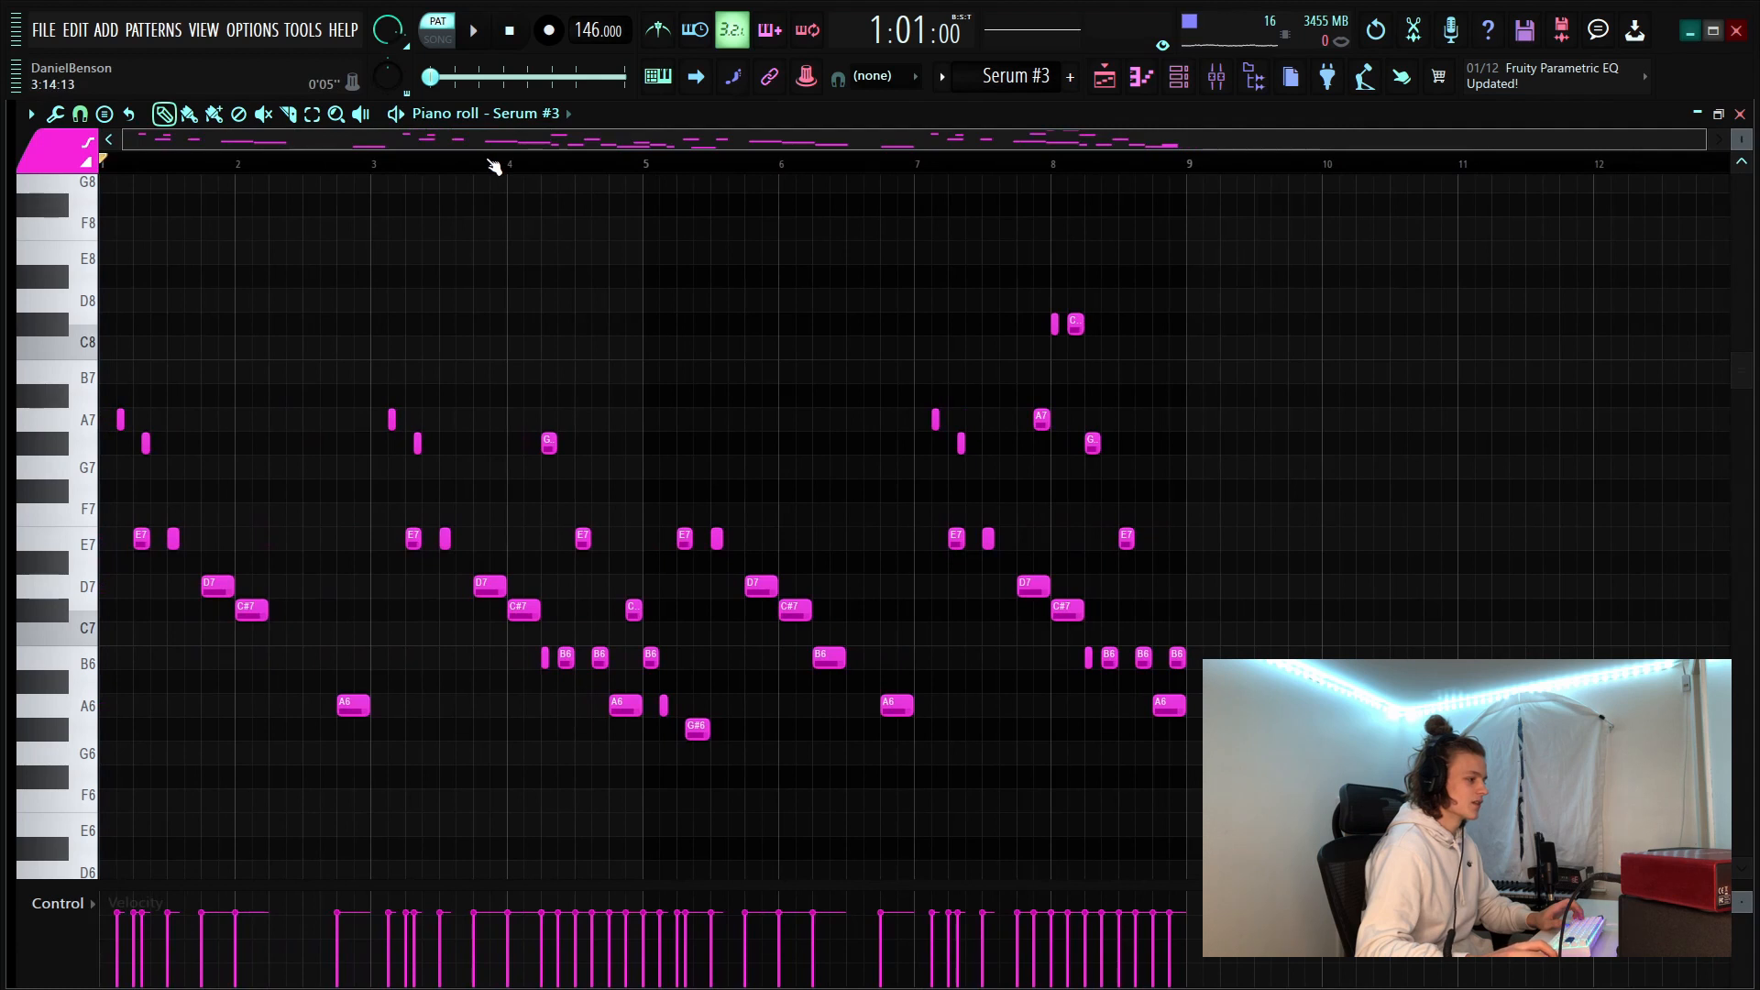
Highlight the B6 note at the end of bar 8 in the Serum #3 pattern
scroll(495, 163, "up", 1)
scroll(829, 165, "down", 1)
left_click_drag(1222, 633, 1185, 668)
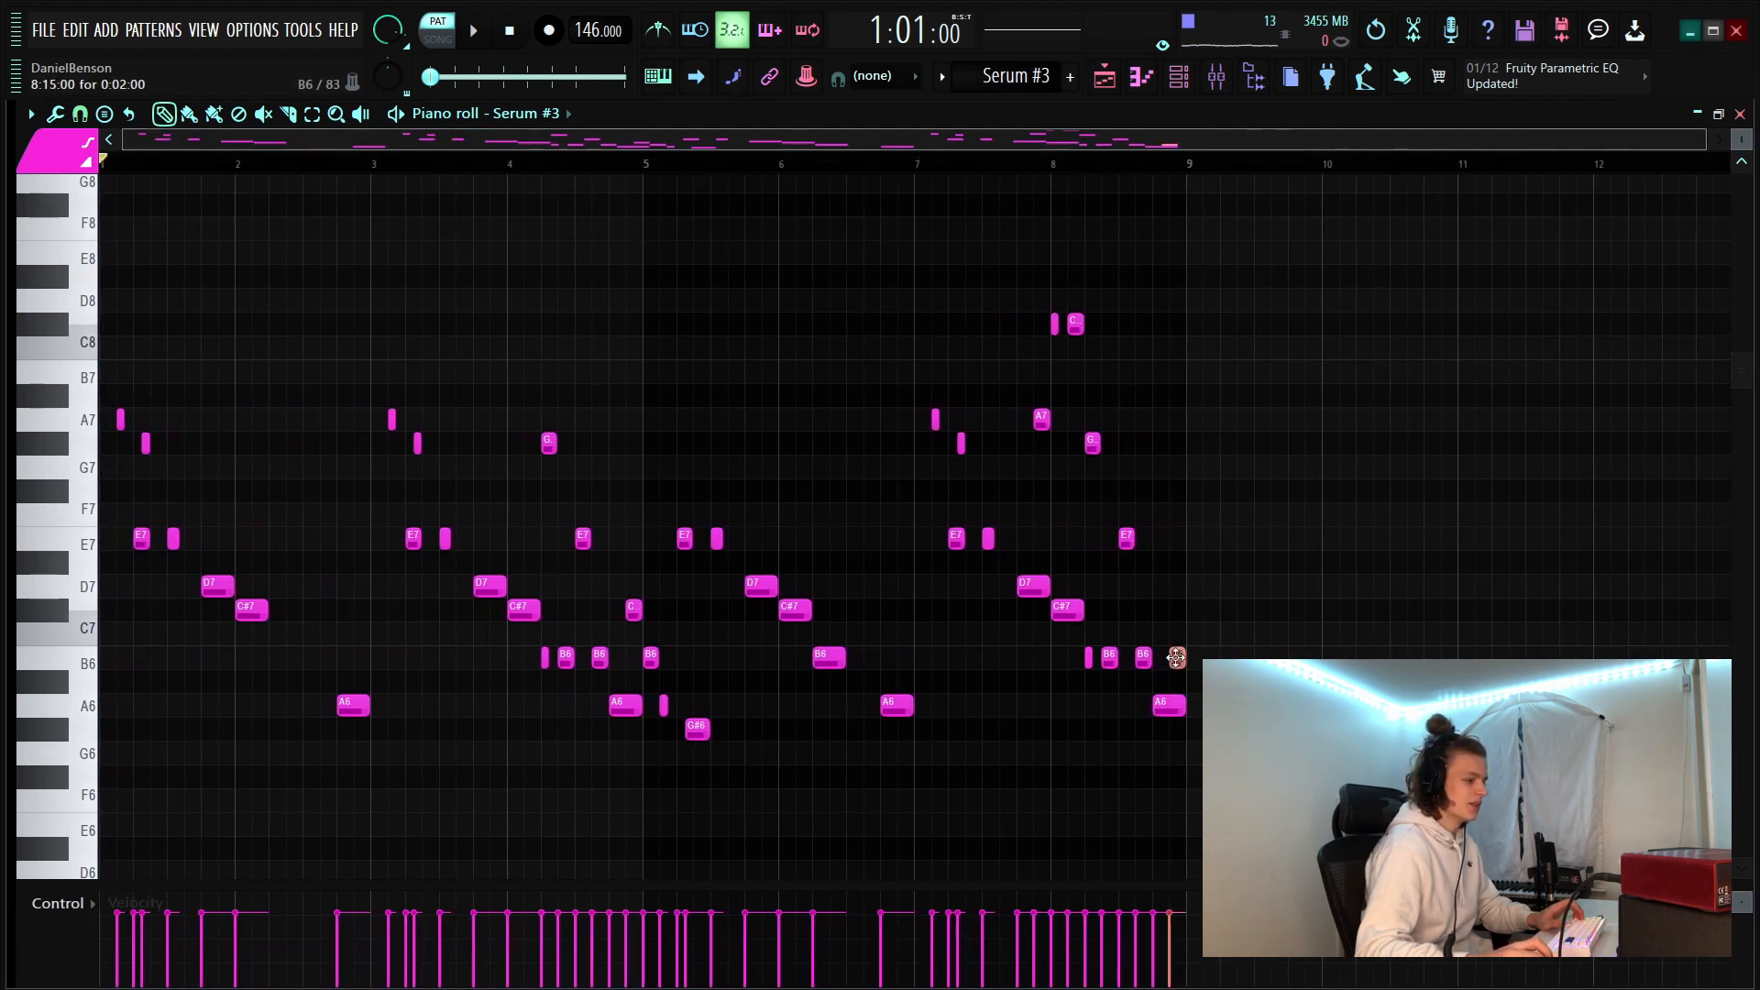
Return to the playlist, open the notes of the Serum #2 clip in the piano roll and clear the pattern's time selection
left_click(1141, 76)
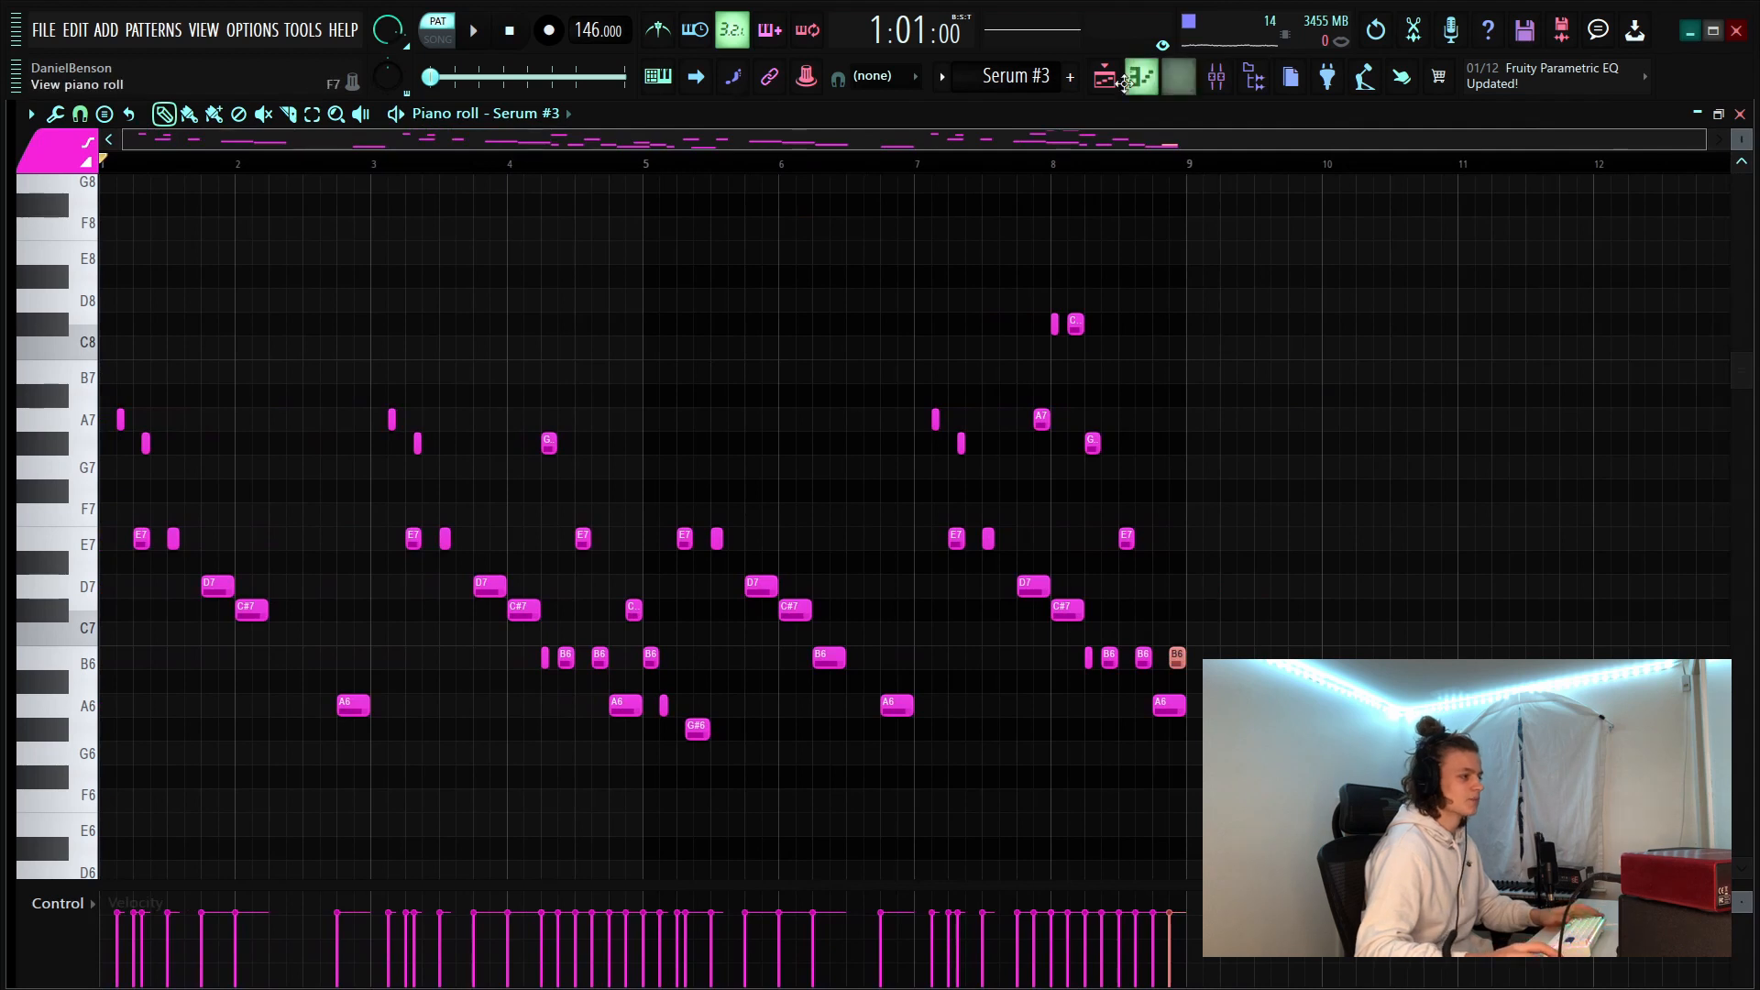
double_click(366, 397)
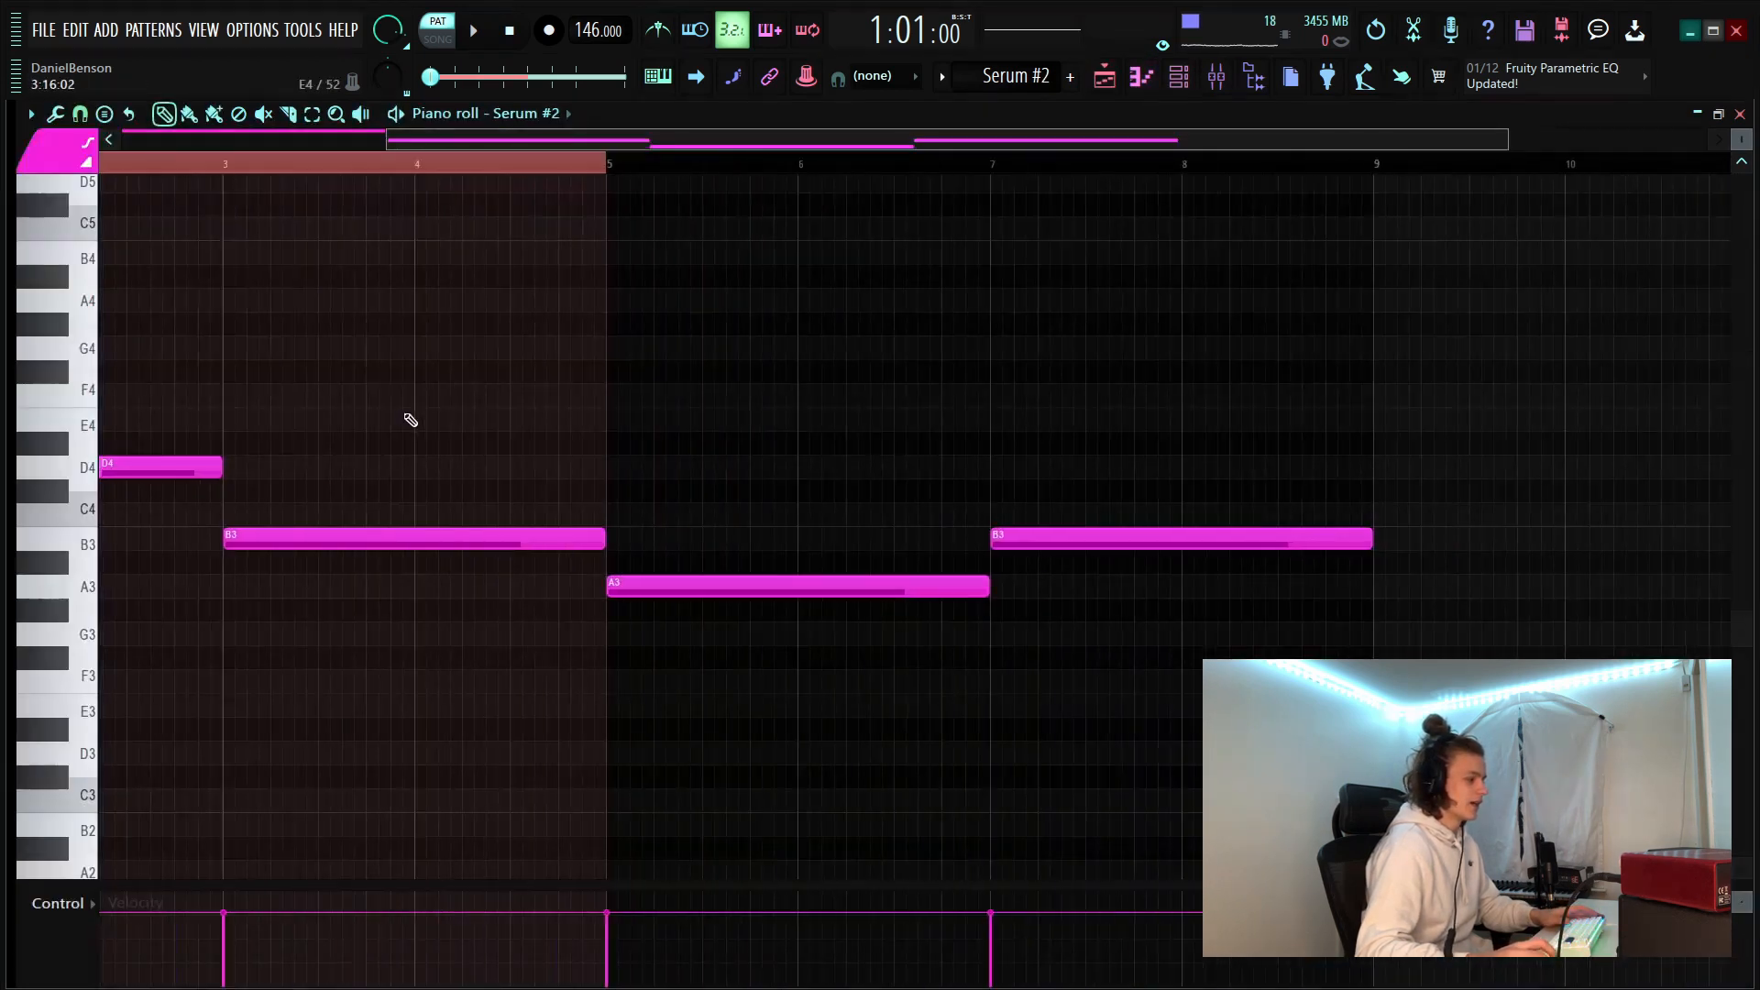
double_click(502, 166)
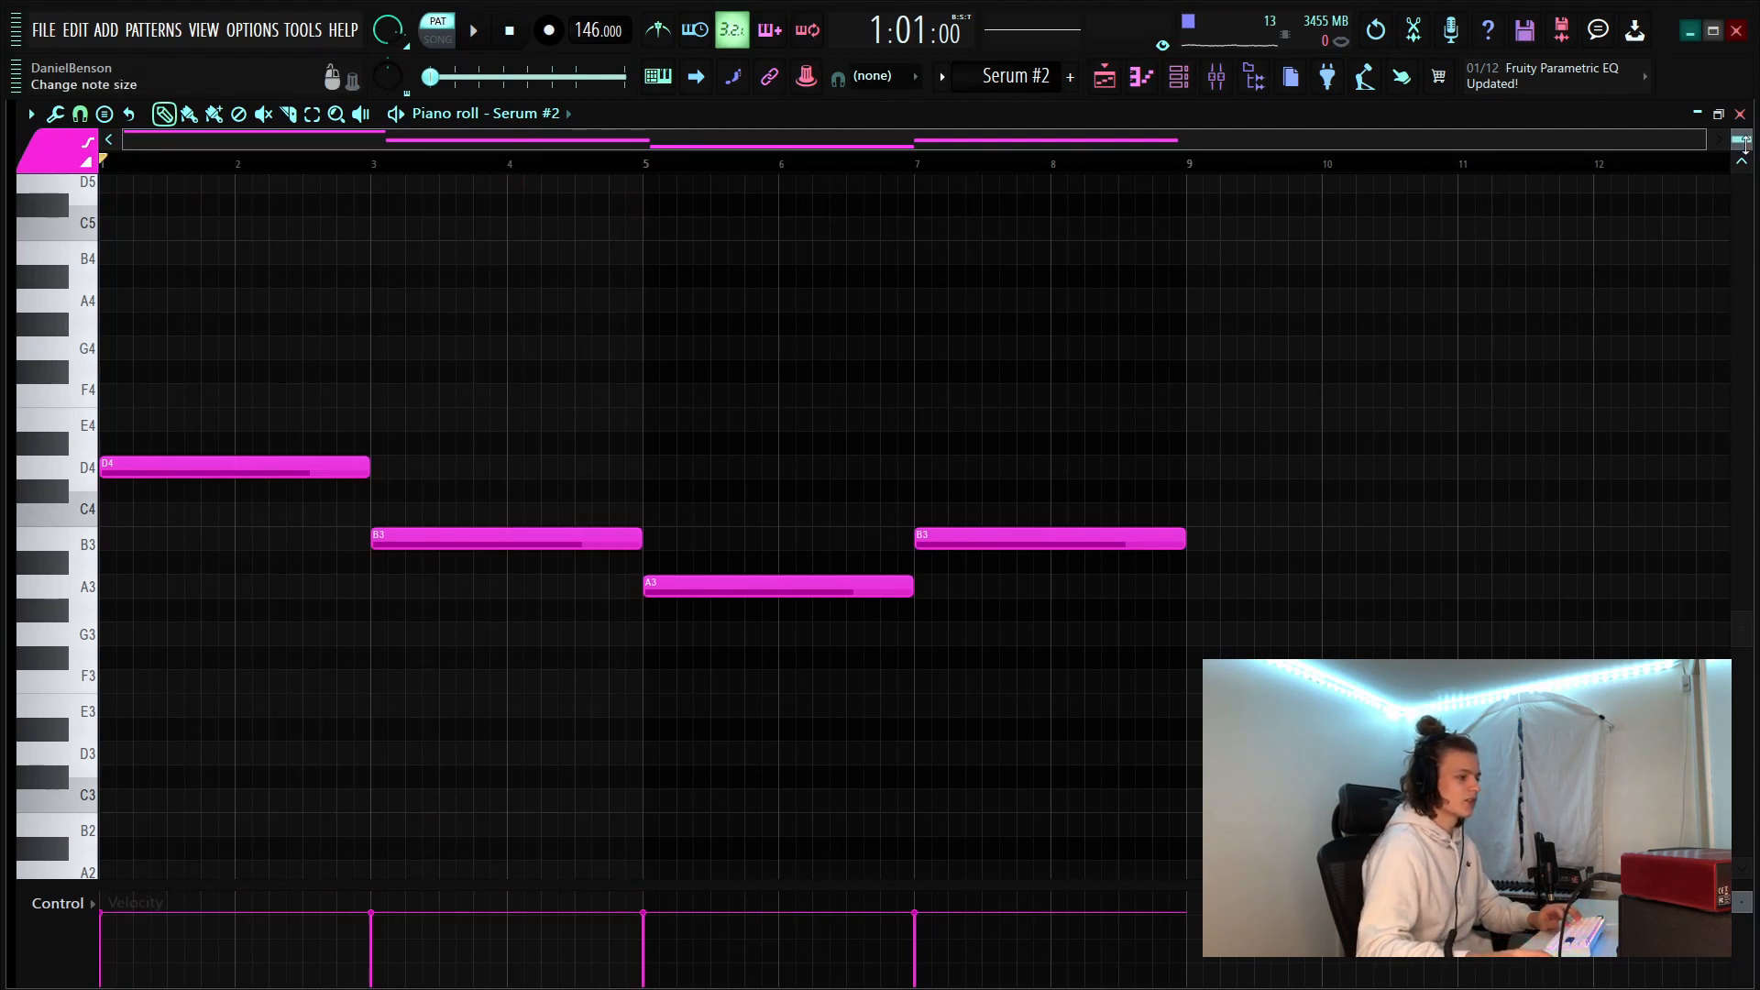
Fit the four long Serum #2 notes in a slightly denser vertical view and play the pattern
left_click_drag(1744, 138, 1746, 145)
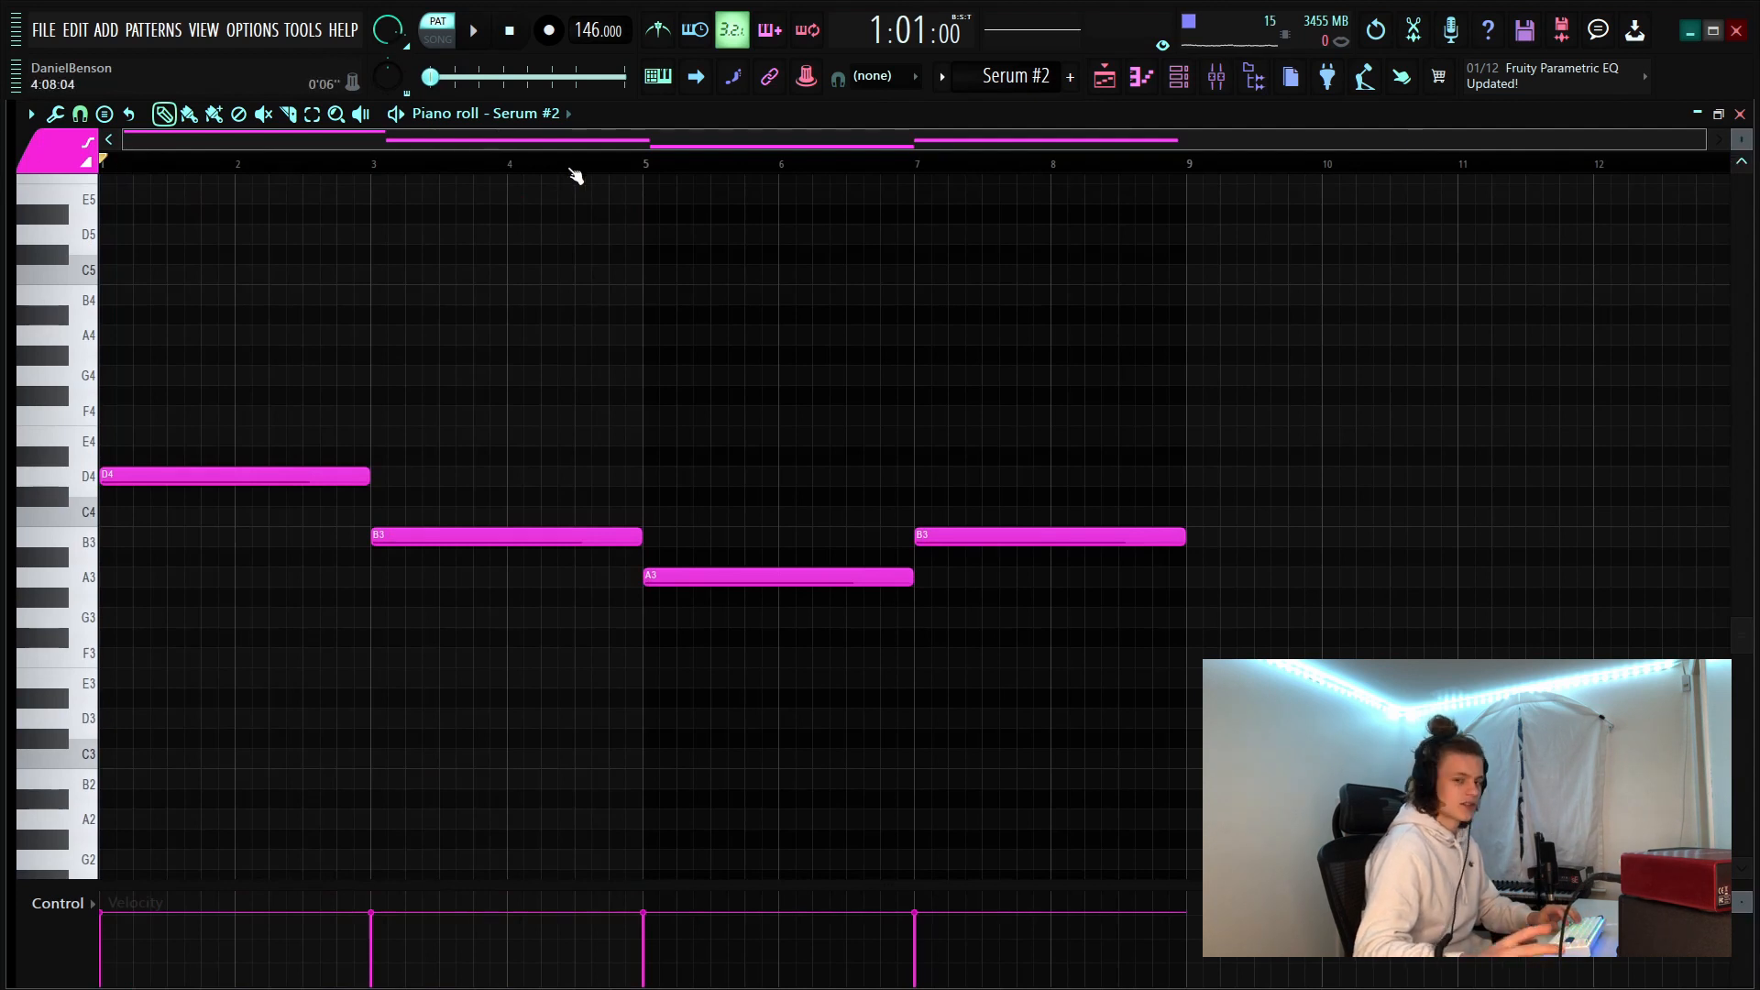
key("space")
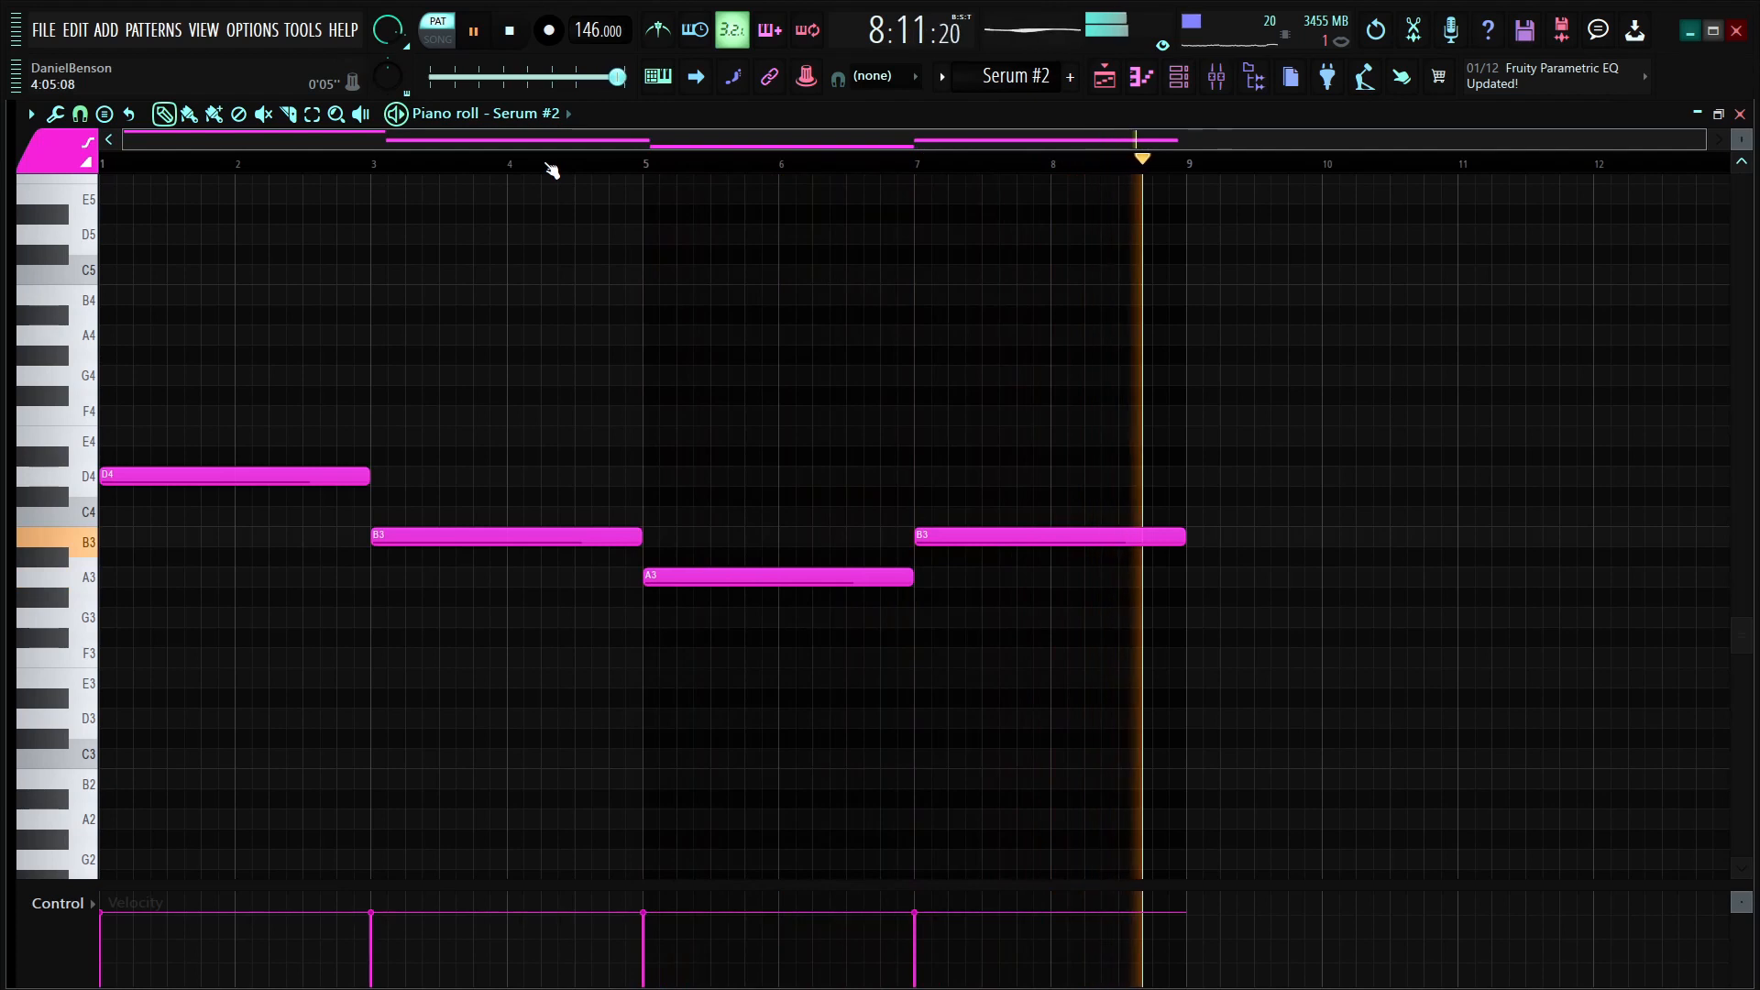
key("space")
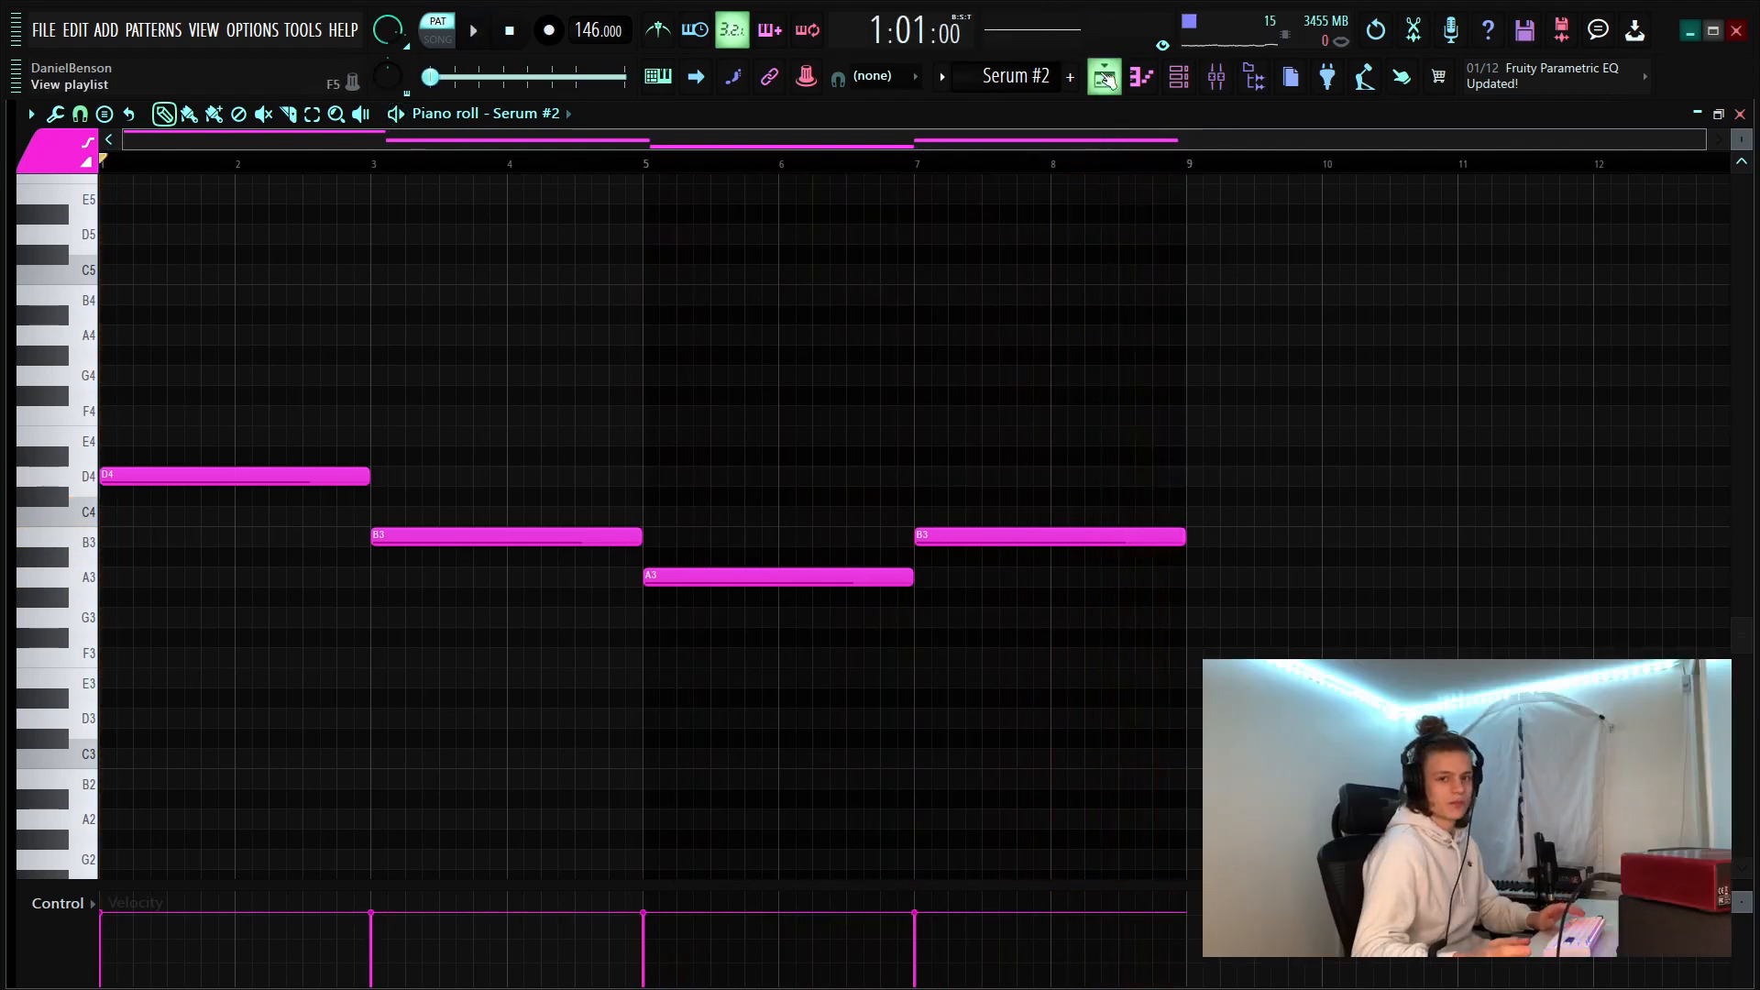
Return to the playlist and review the Serum #2 clips on Track 13 and the layers on Tracks 5 to 11
left_click(1180, 76)
left_click(1106, 78)
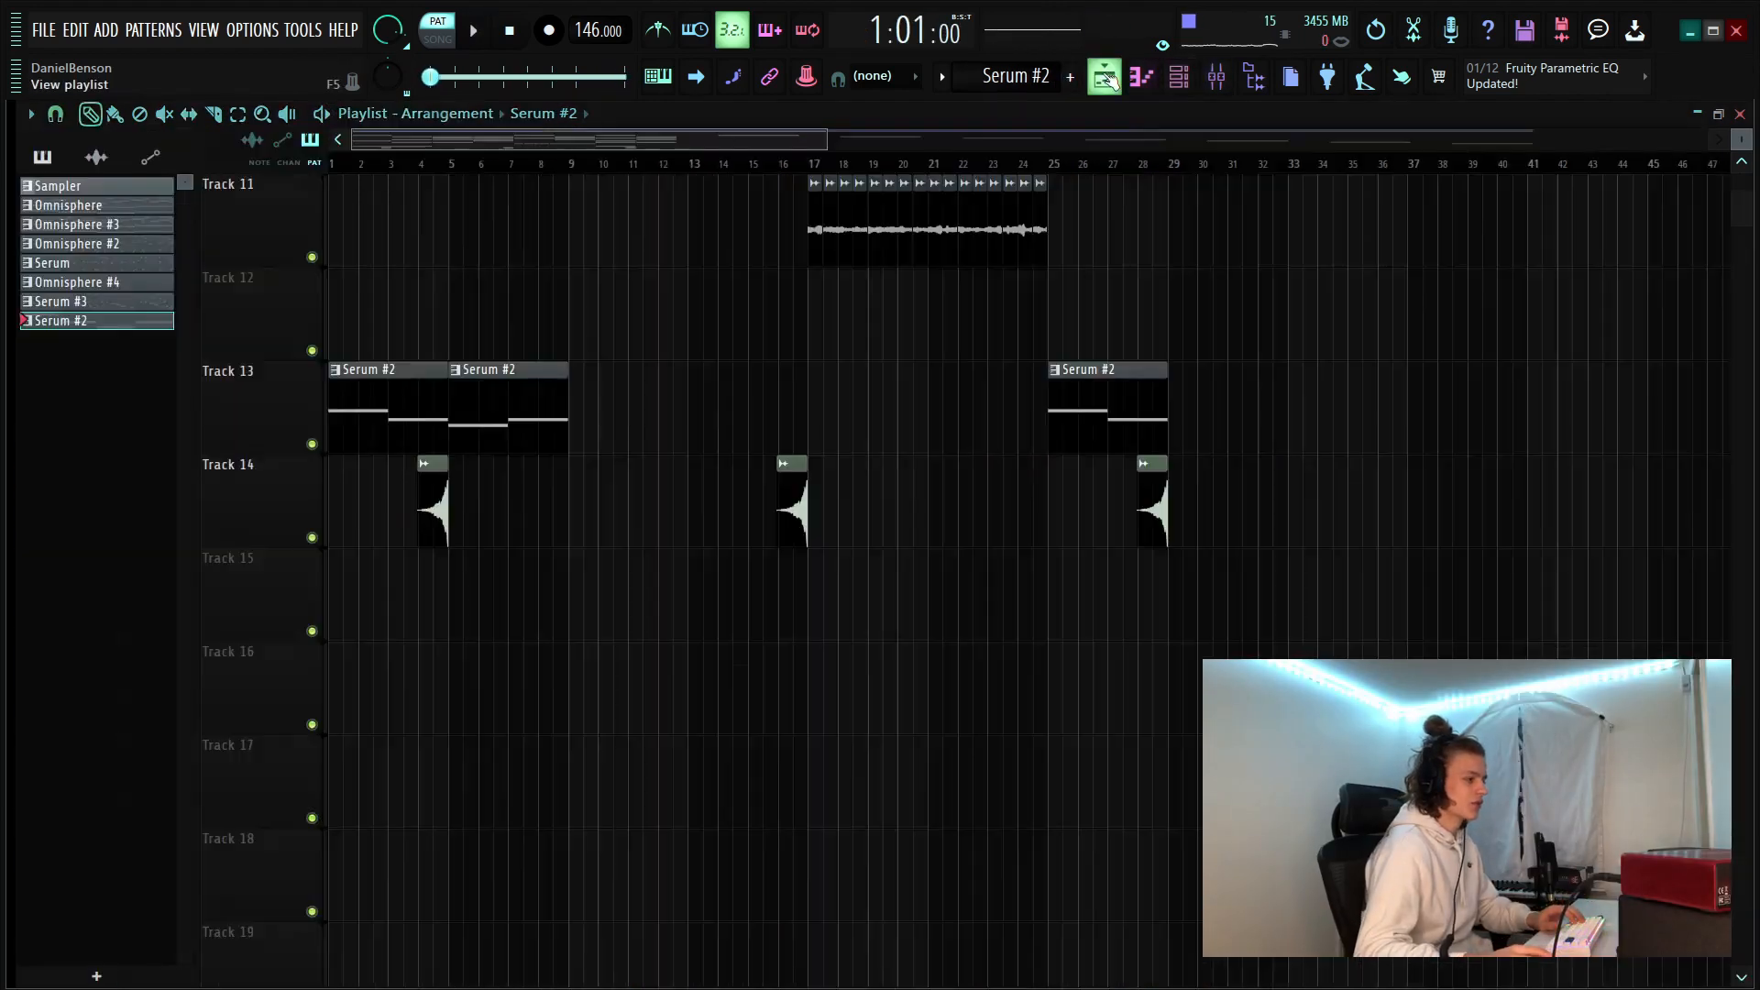
scroll(1140, 503, "up", 3)
left_click_drag(1298, 591, 1027, 652)
scroll(1281, 495, "up", 4)
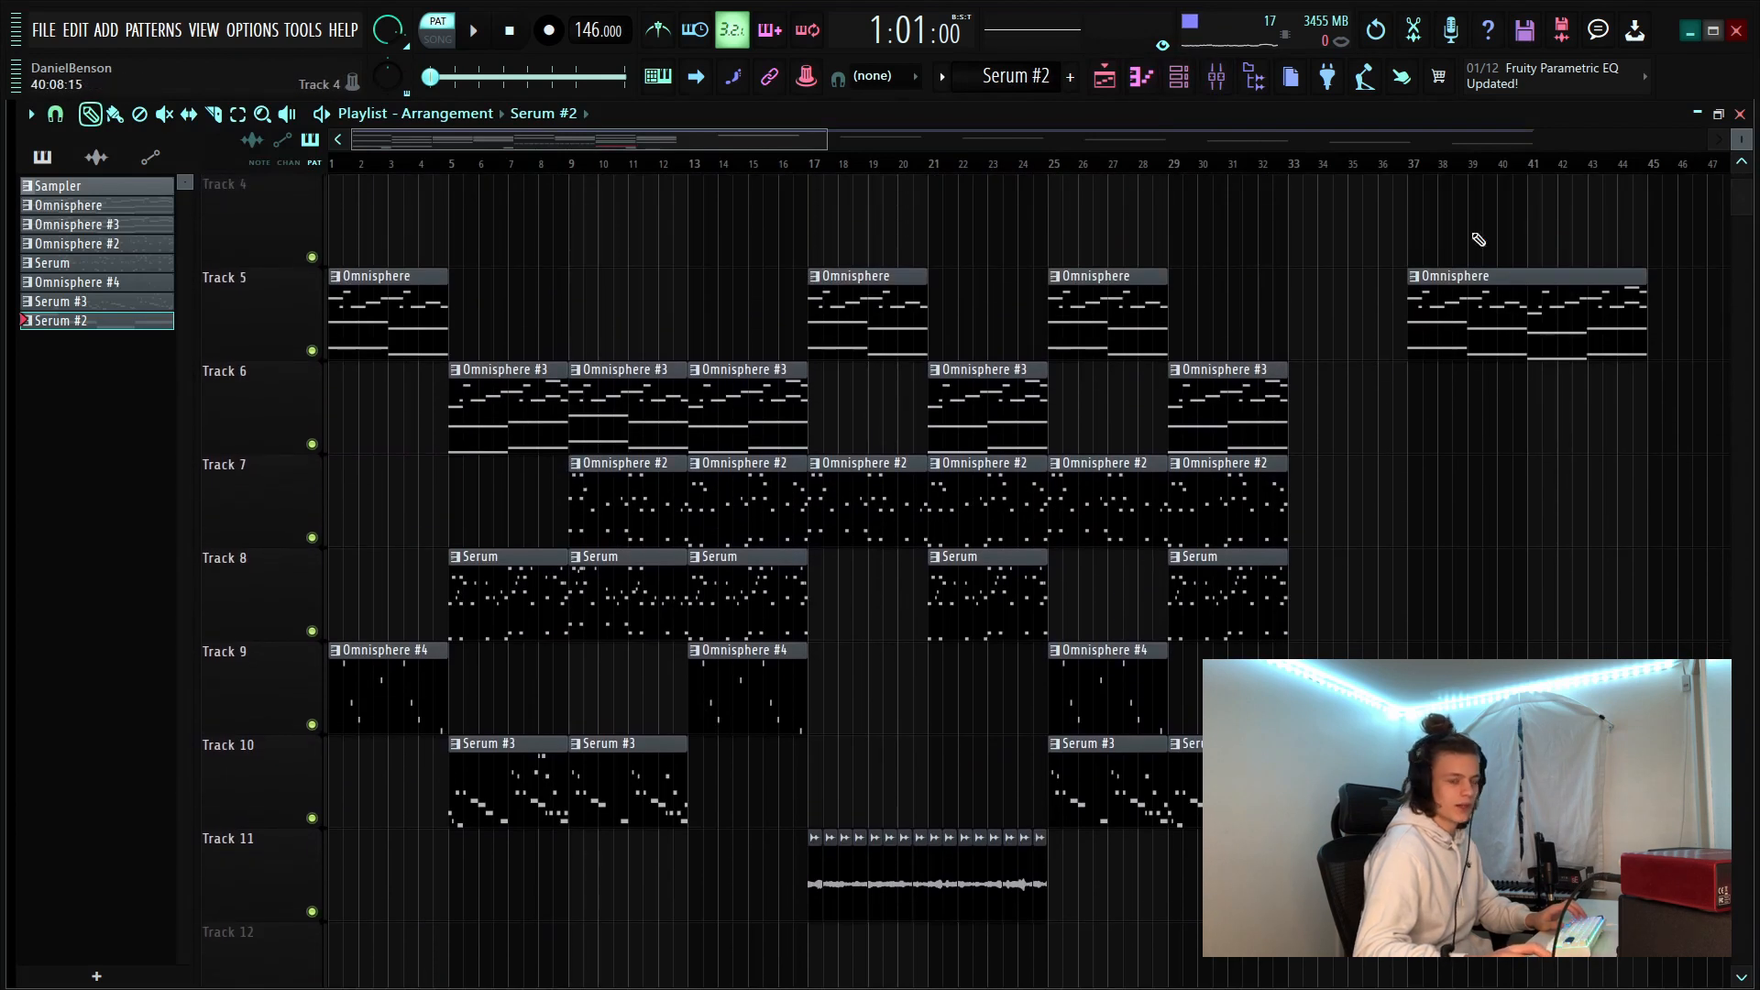
Open the mixer and compare the effect chains of the Omnisphere and Omnisphere #3 tracks
key("F9")
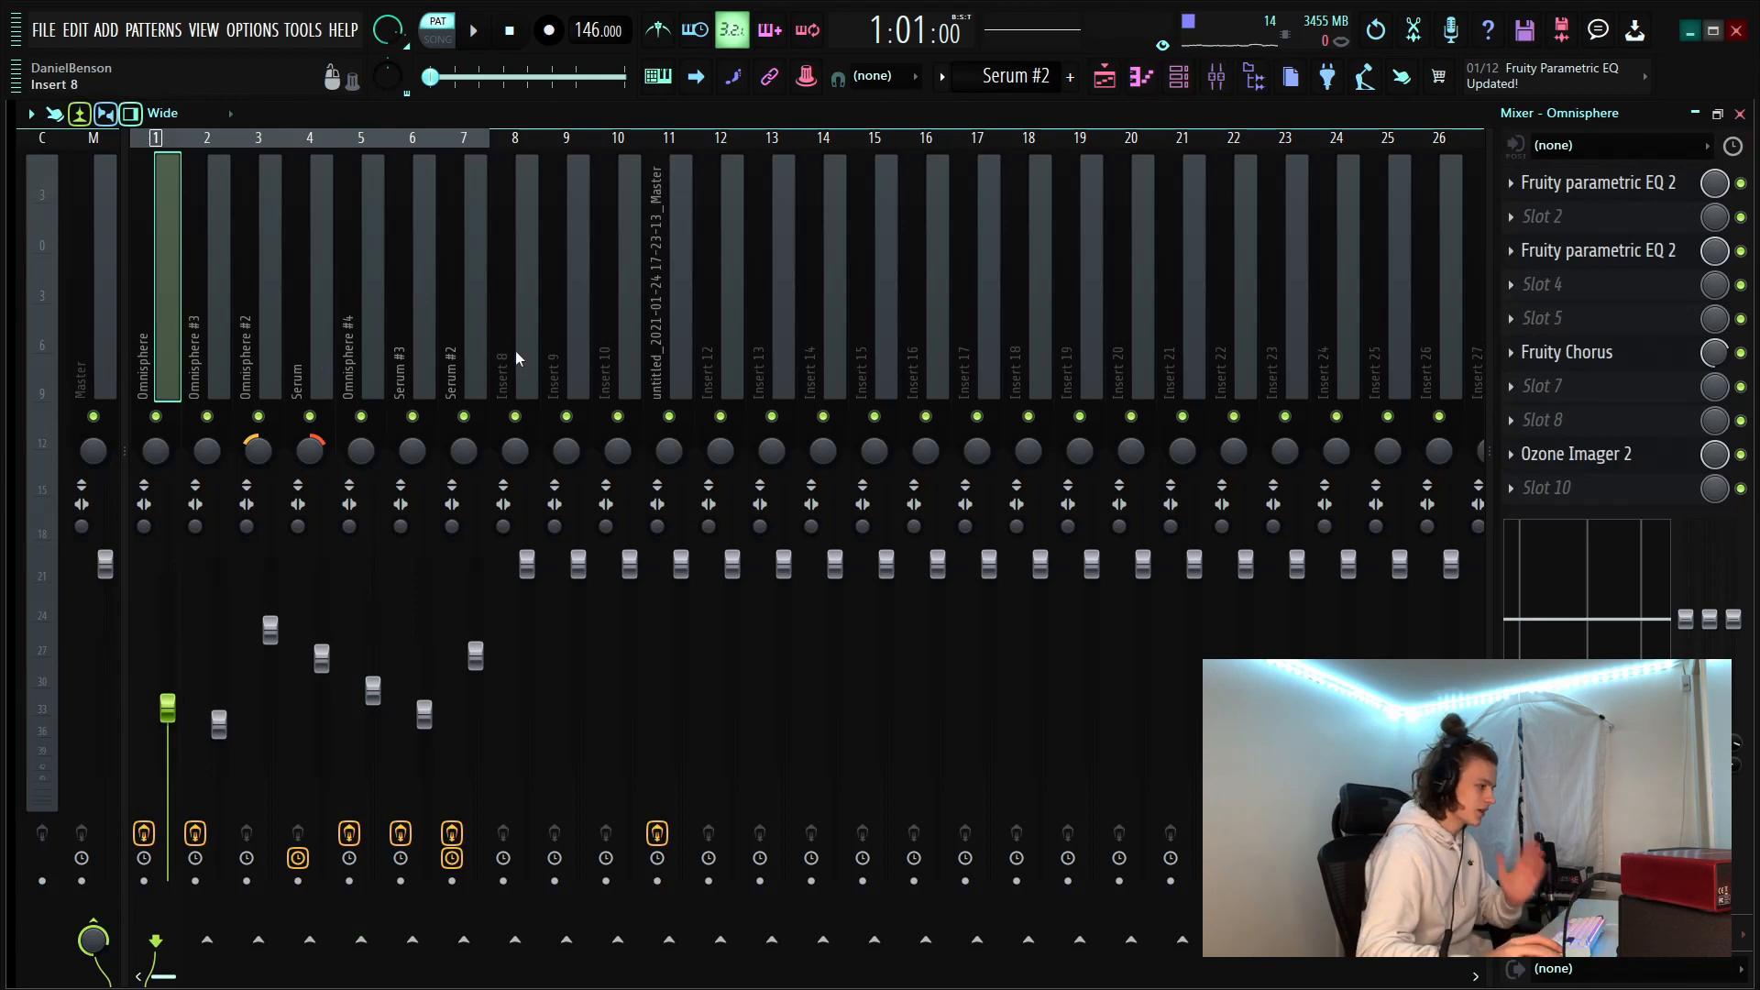
left_click(215, 326)
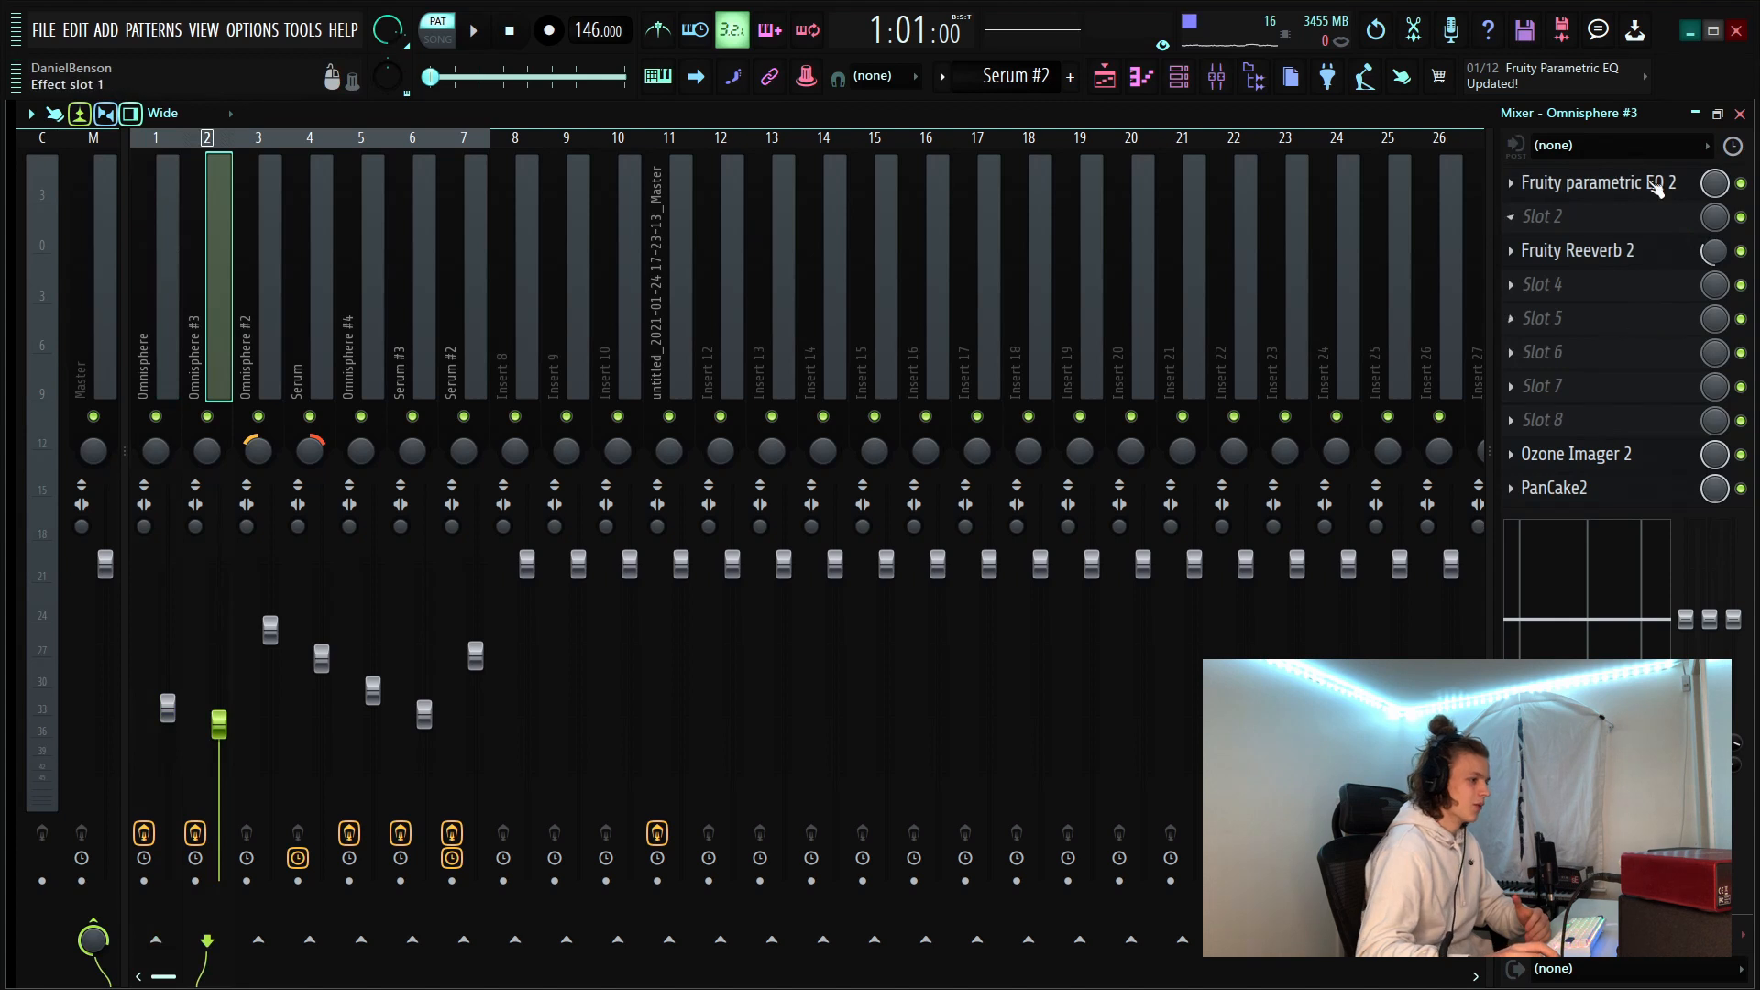
left_click(168, 364)
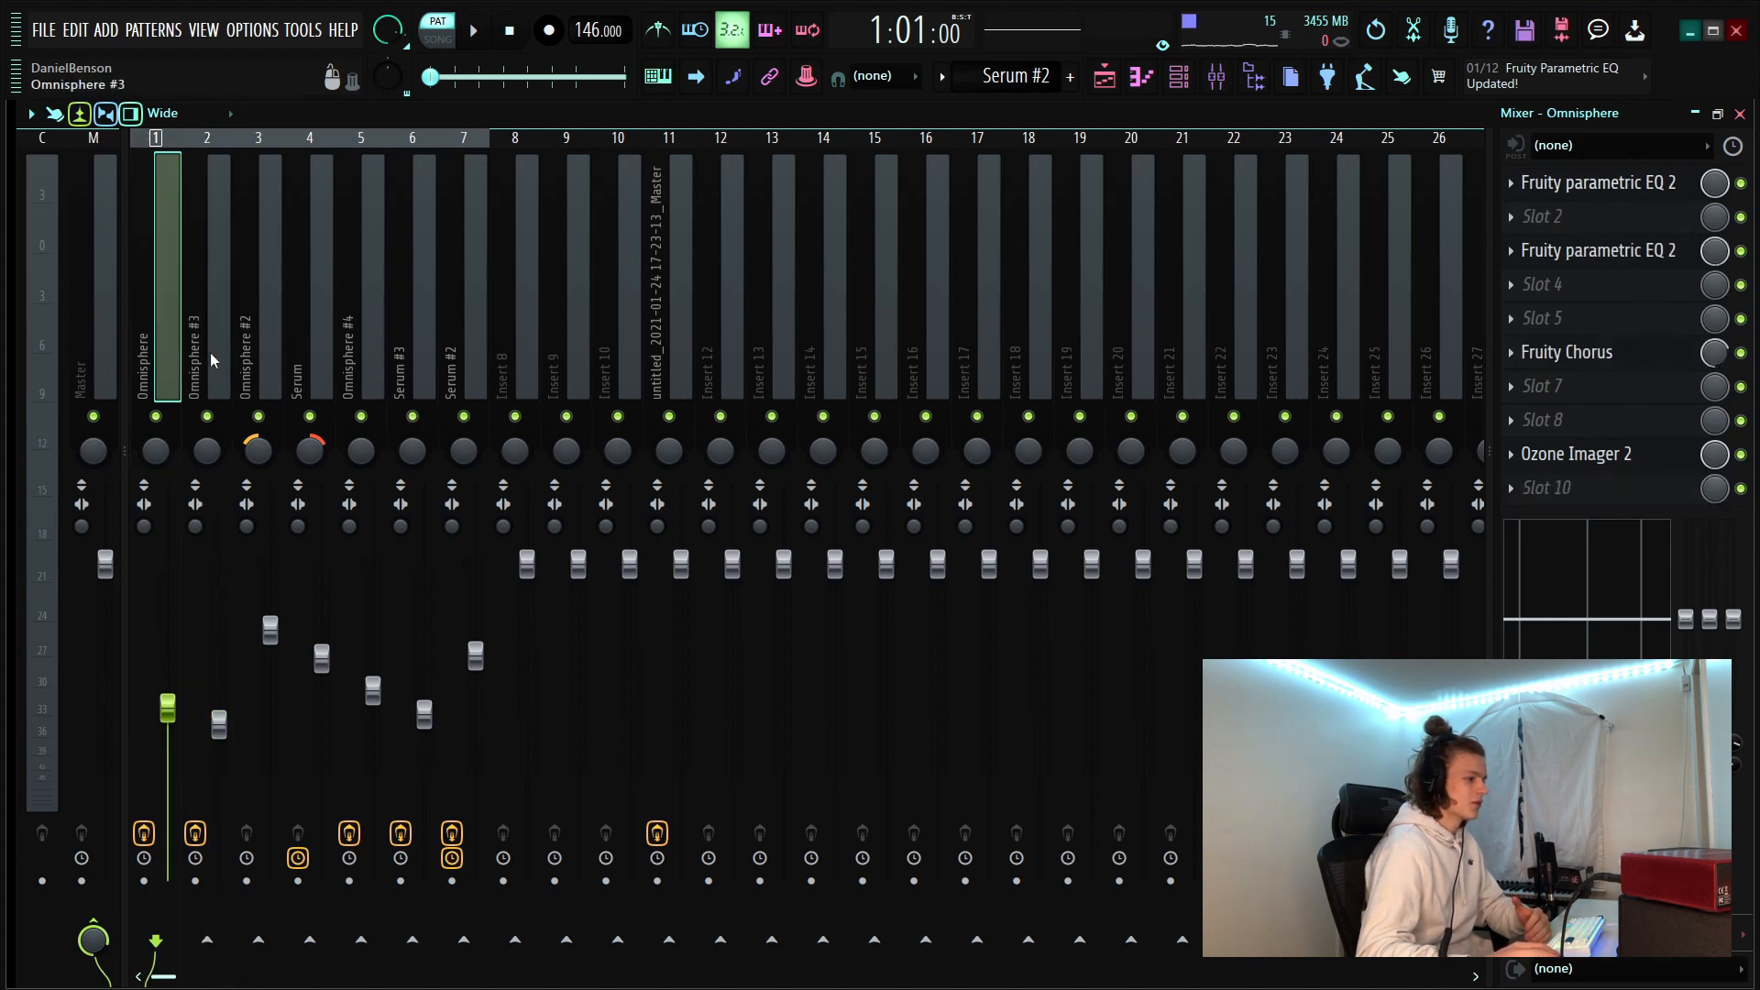
left_click(211, 354)
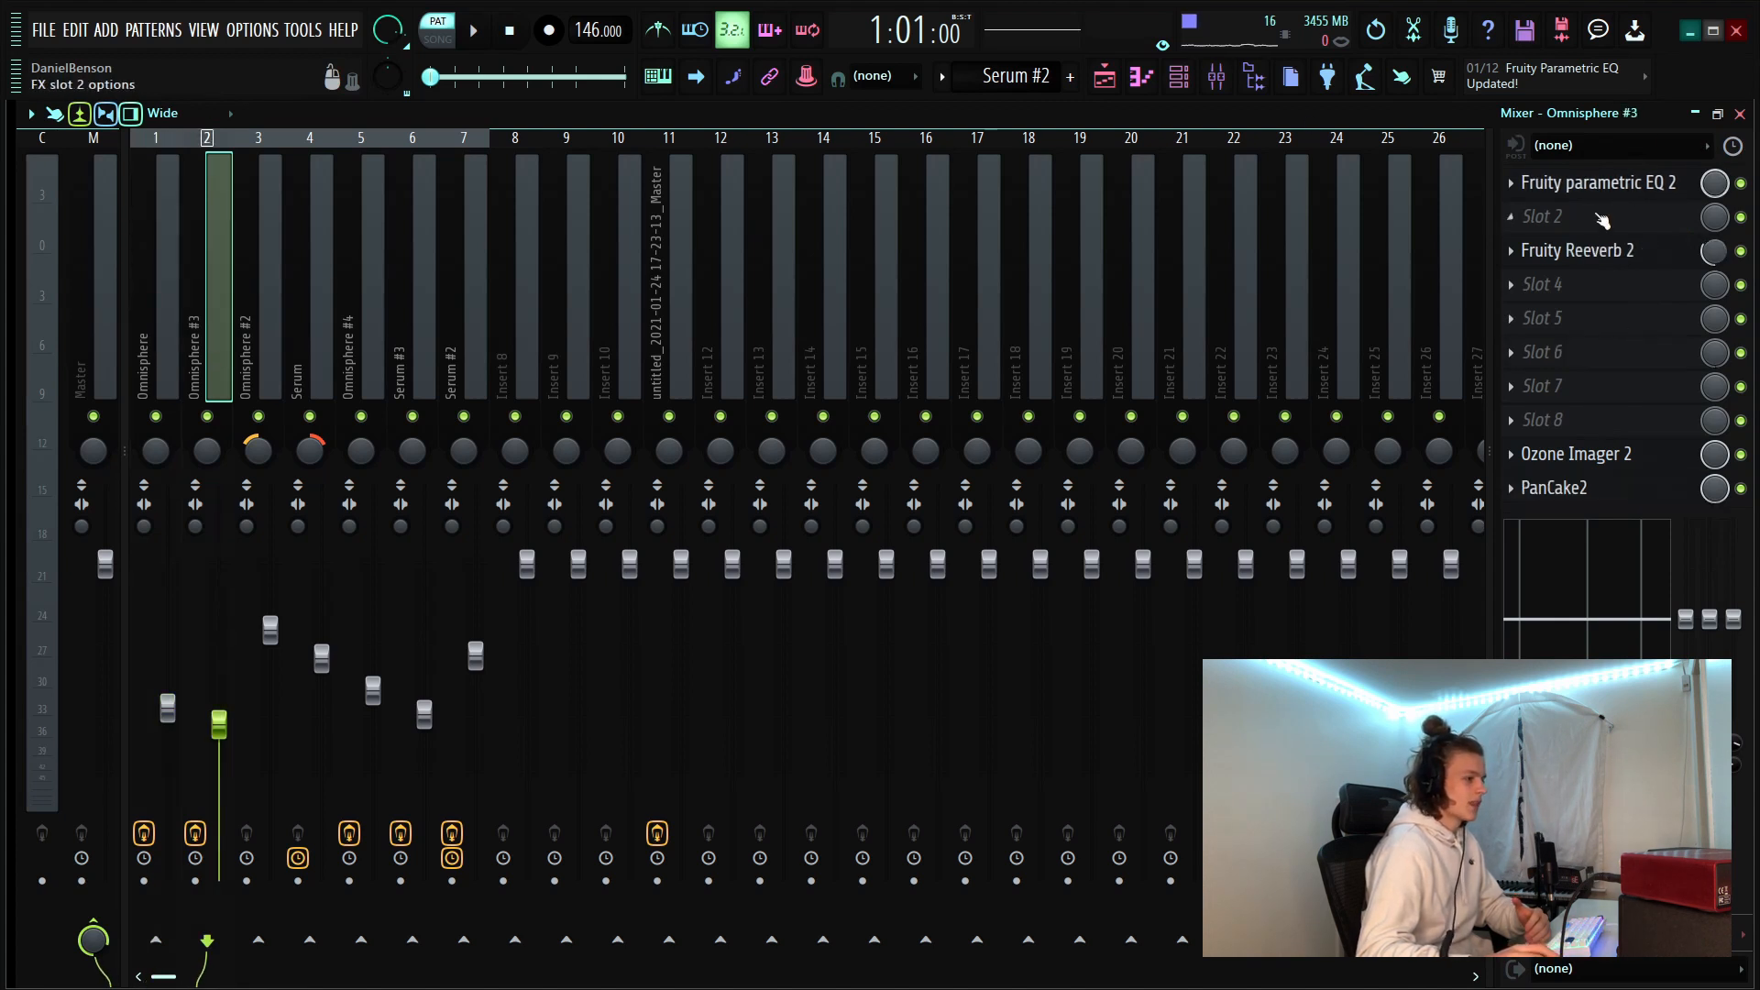
Inspect the Fruity parametric EQ 2 curve and the PanCake2 panning wave on the Omnisphere #3 mixer track
left_click(1690, 188)
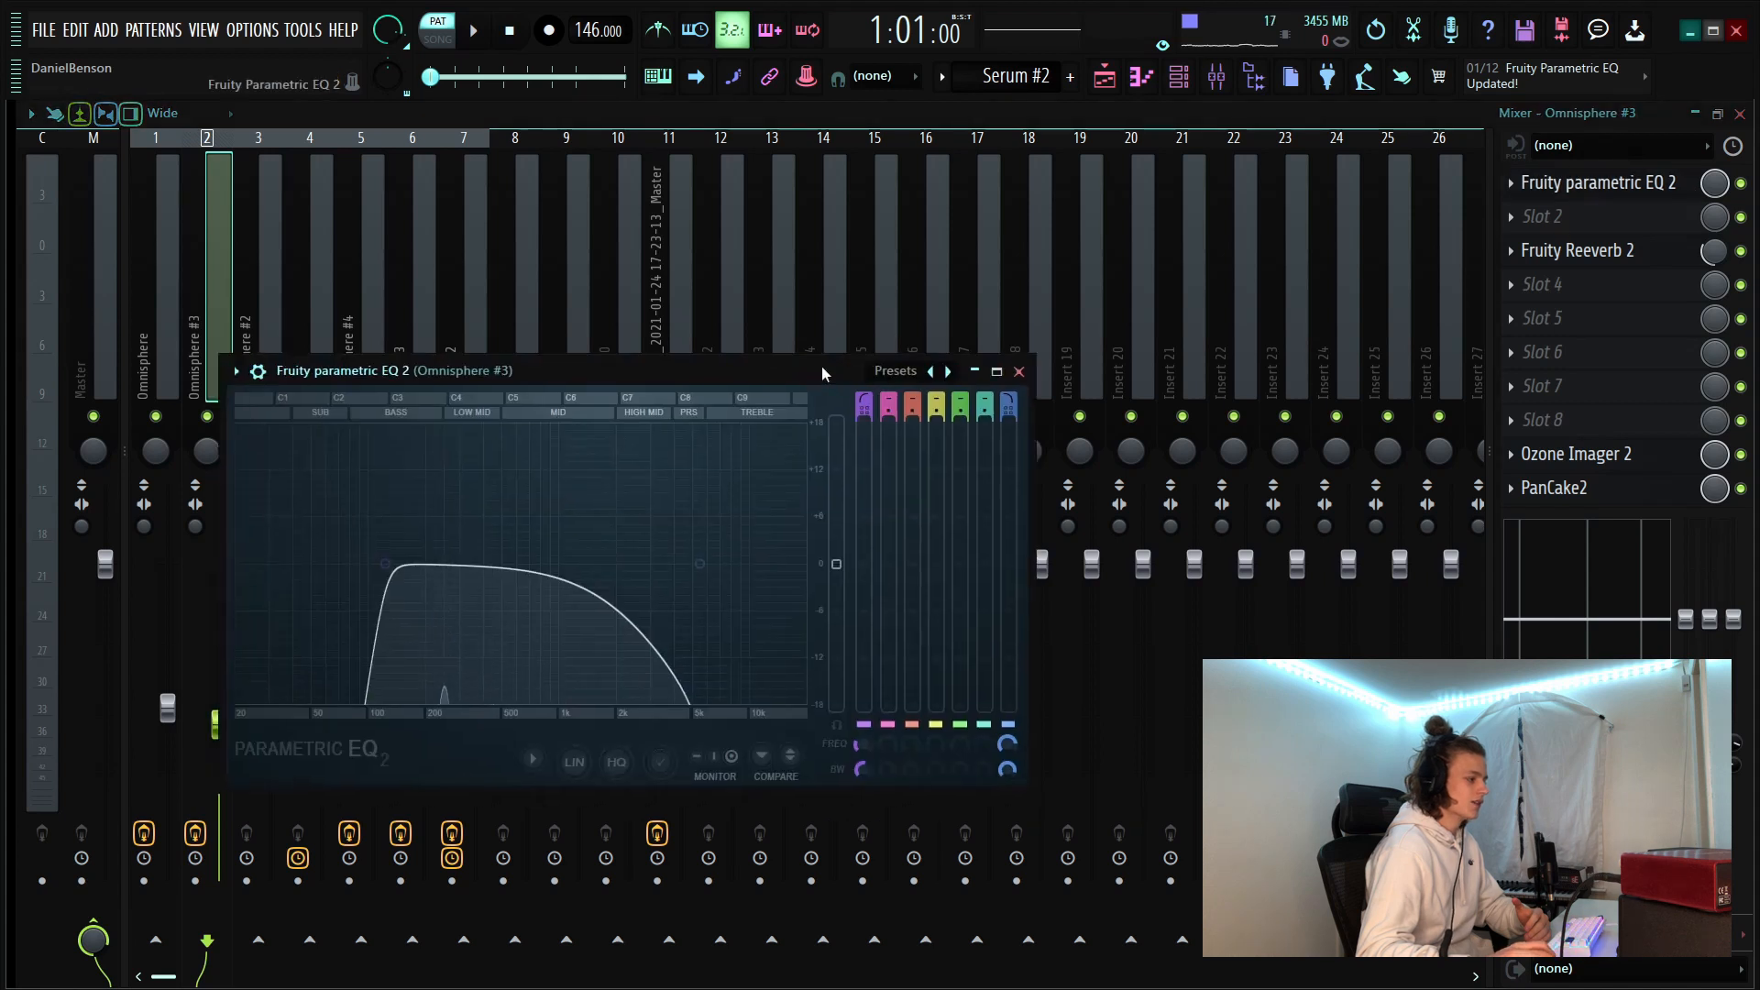
left_click(1051, 365)
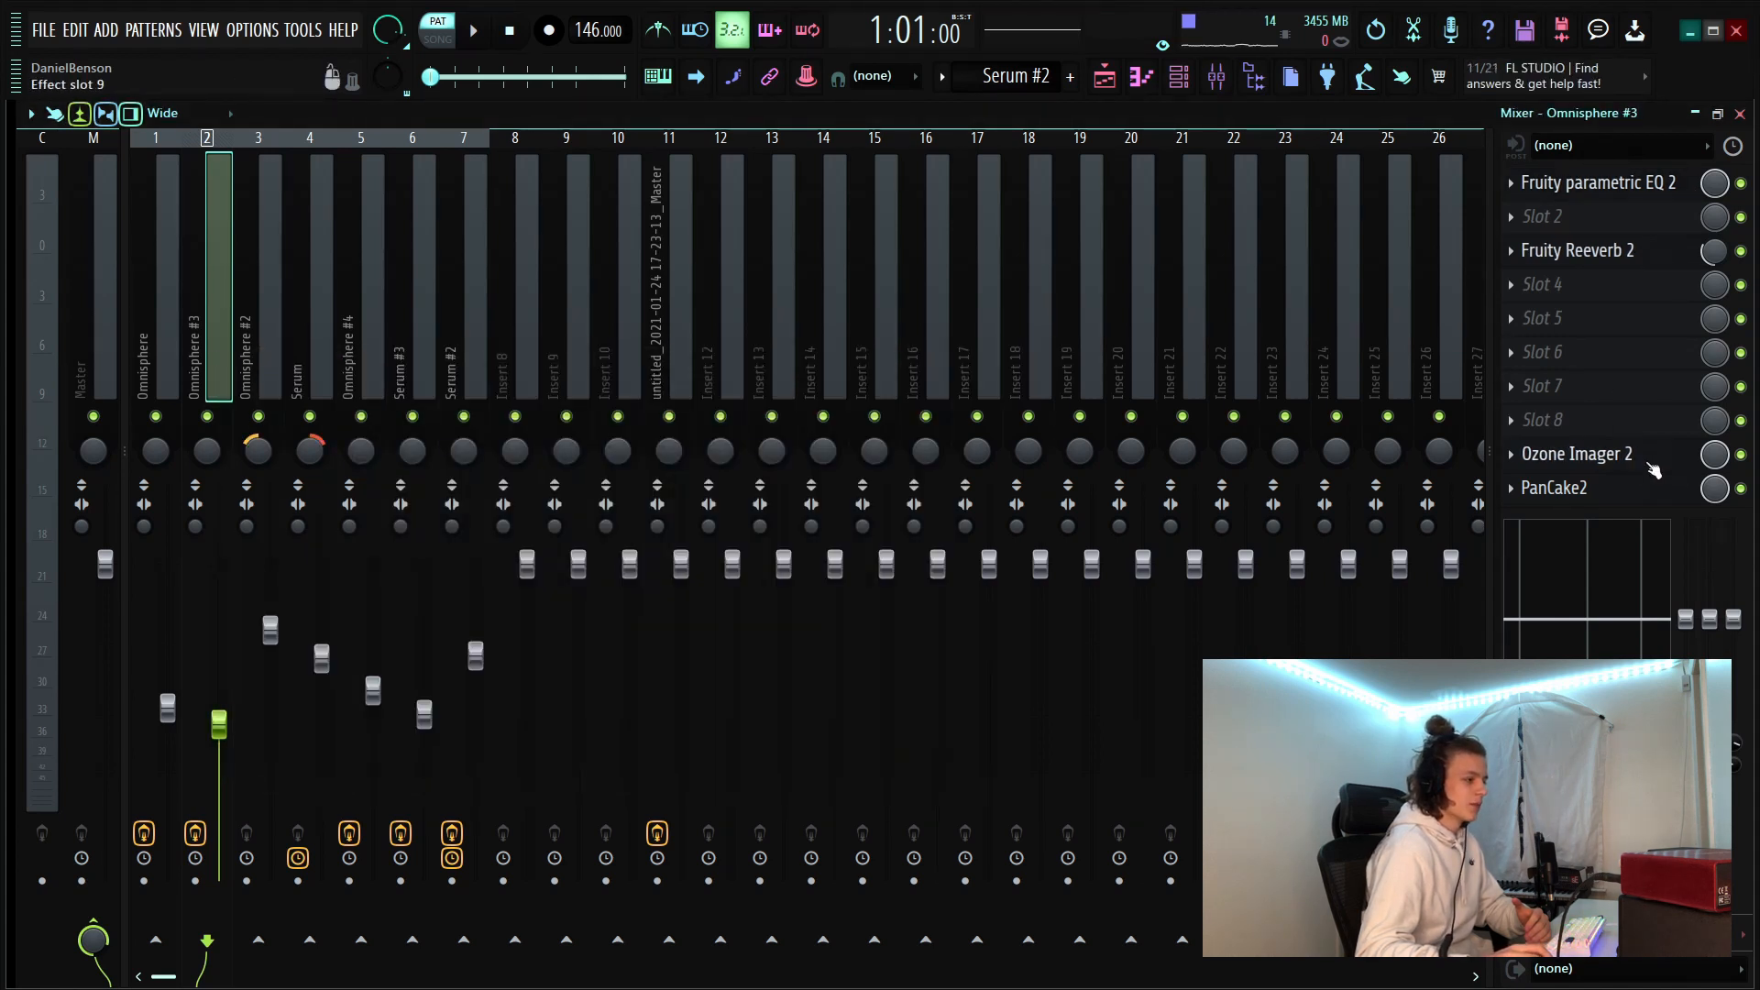
left_click(1632, 491)
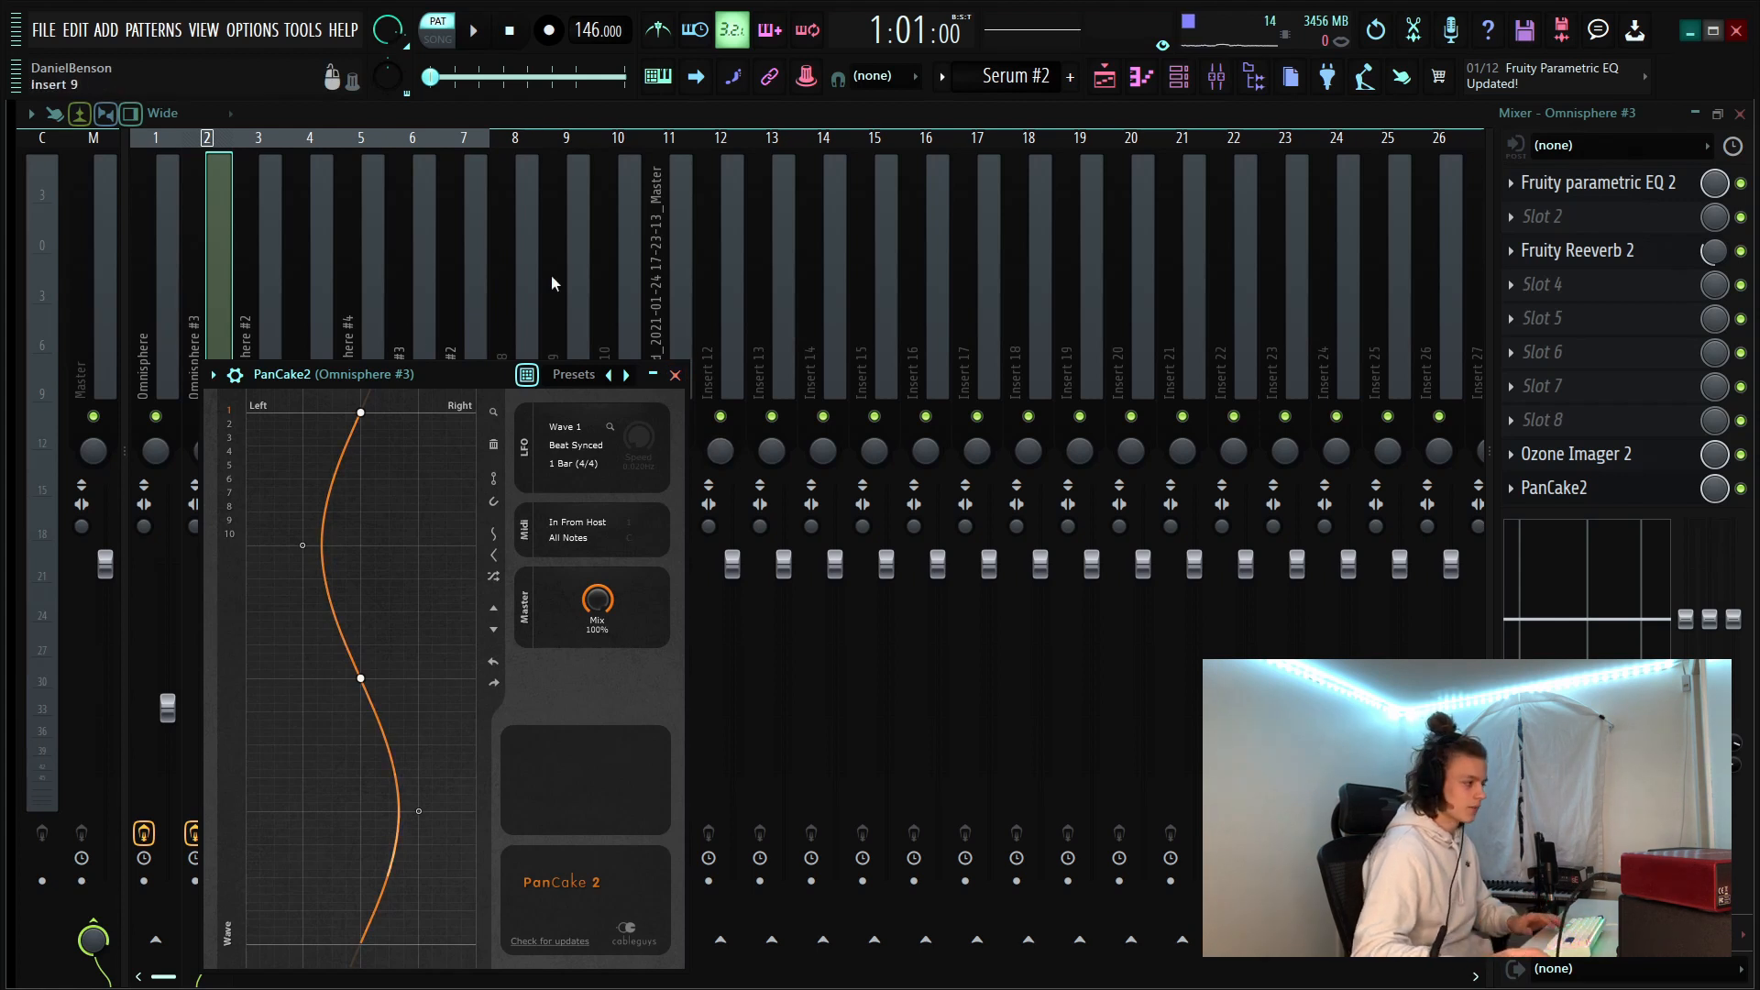
Check the effect slots of the Omnisphere #2, Serum and Omnisphere #4 mixer tracks in turn
left_click(275, 376)
left_click(309, 360)
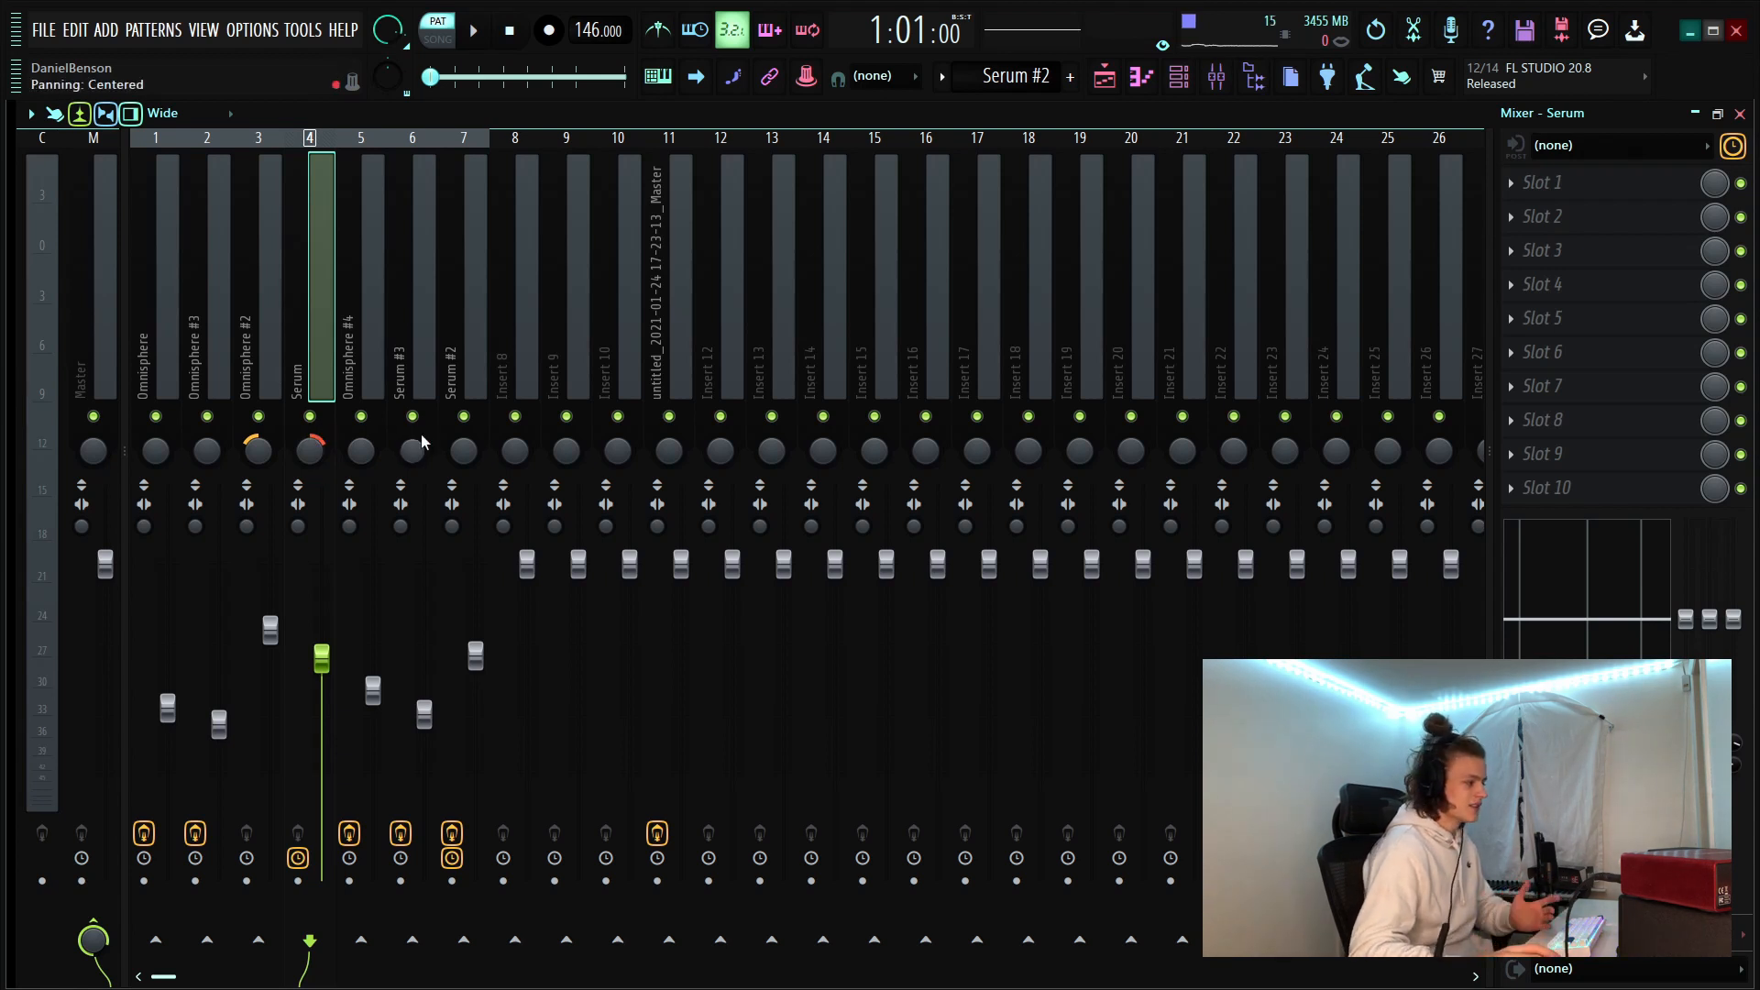
left_click(357, 312)
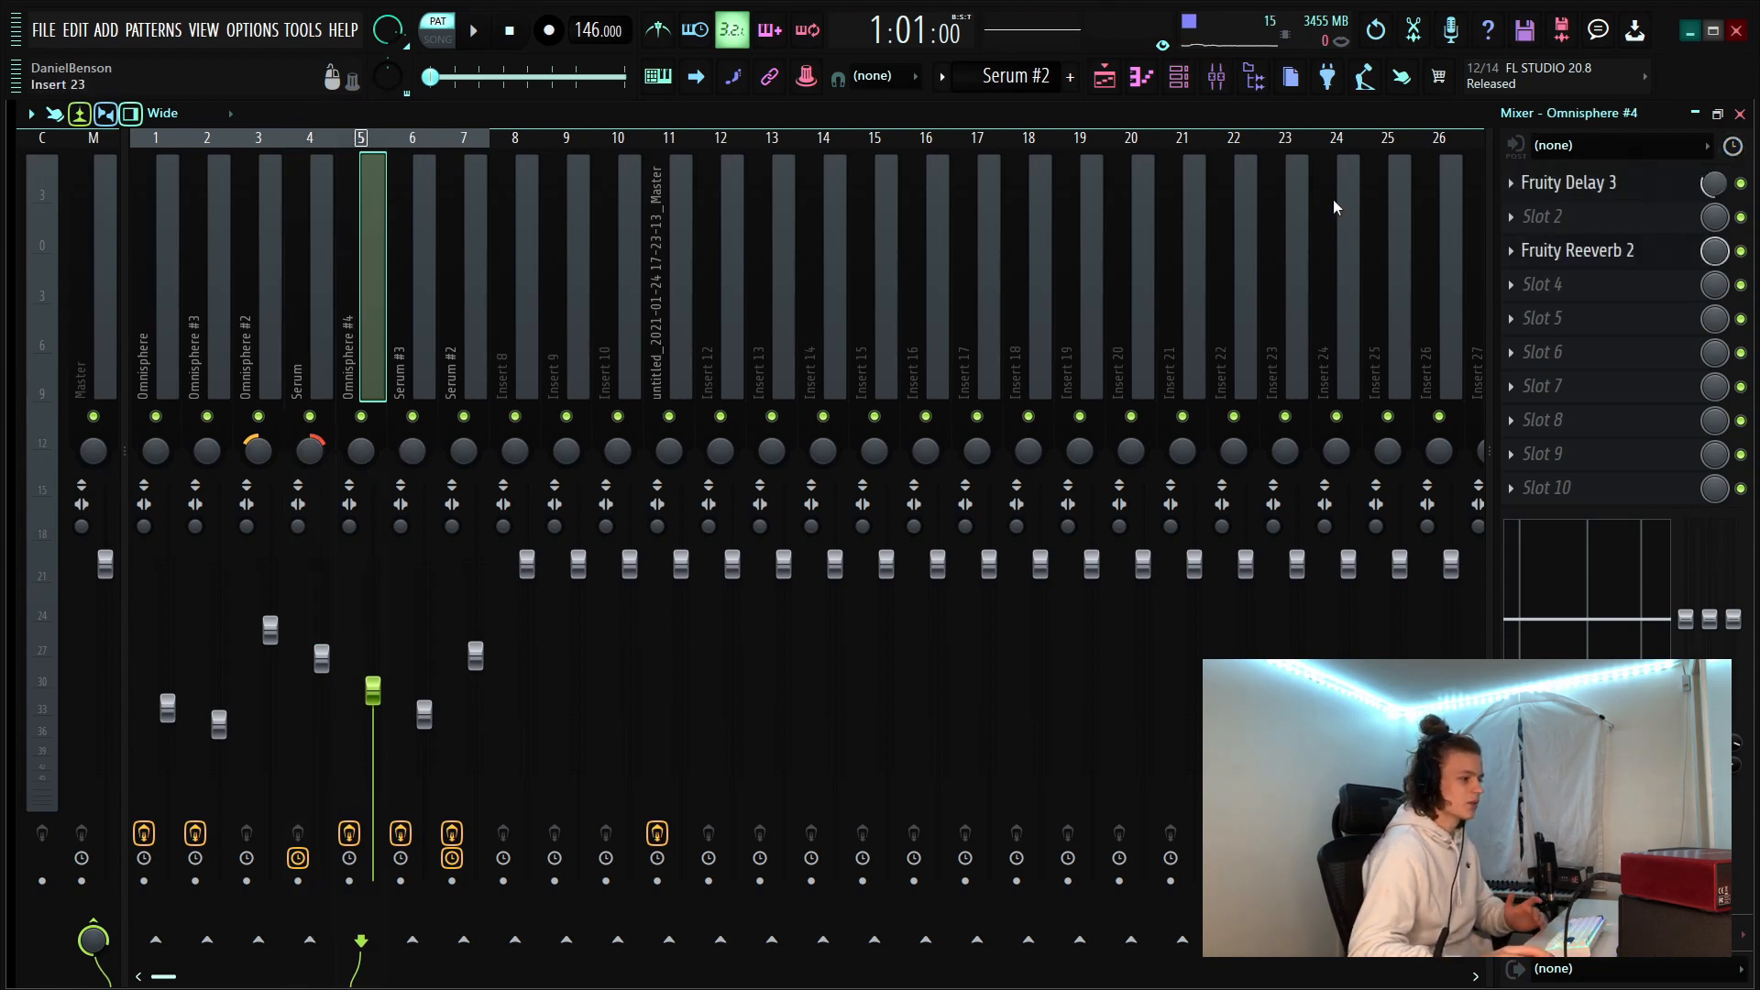
Inspect the Fruity Delay 3 and Fruity Reeverb 2 settings on the Omnisphere #4 mixer track
left_click(1618, 183)
left_click_drag(751, 321, 845, 301)
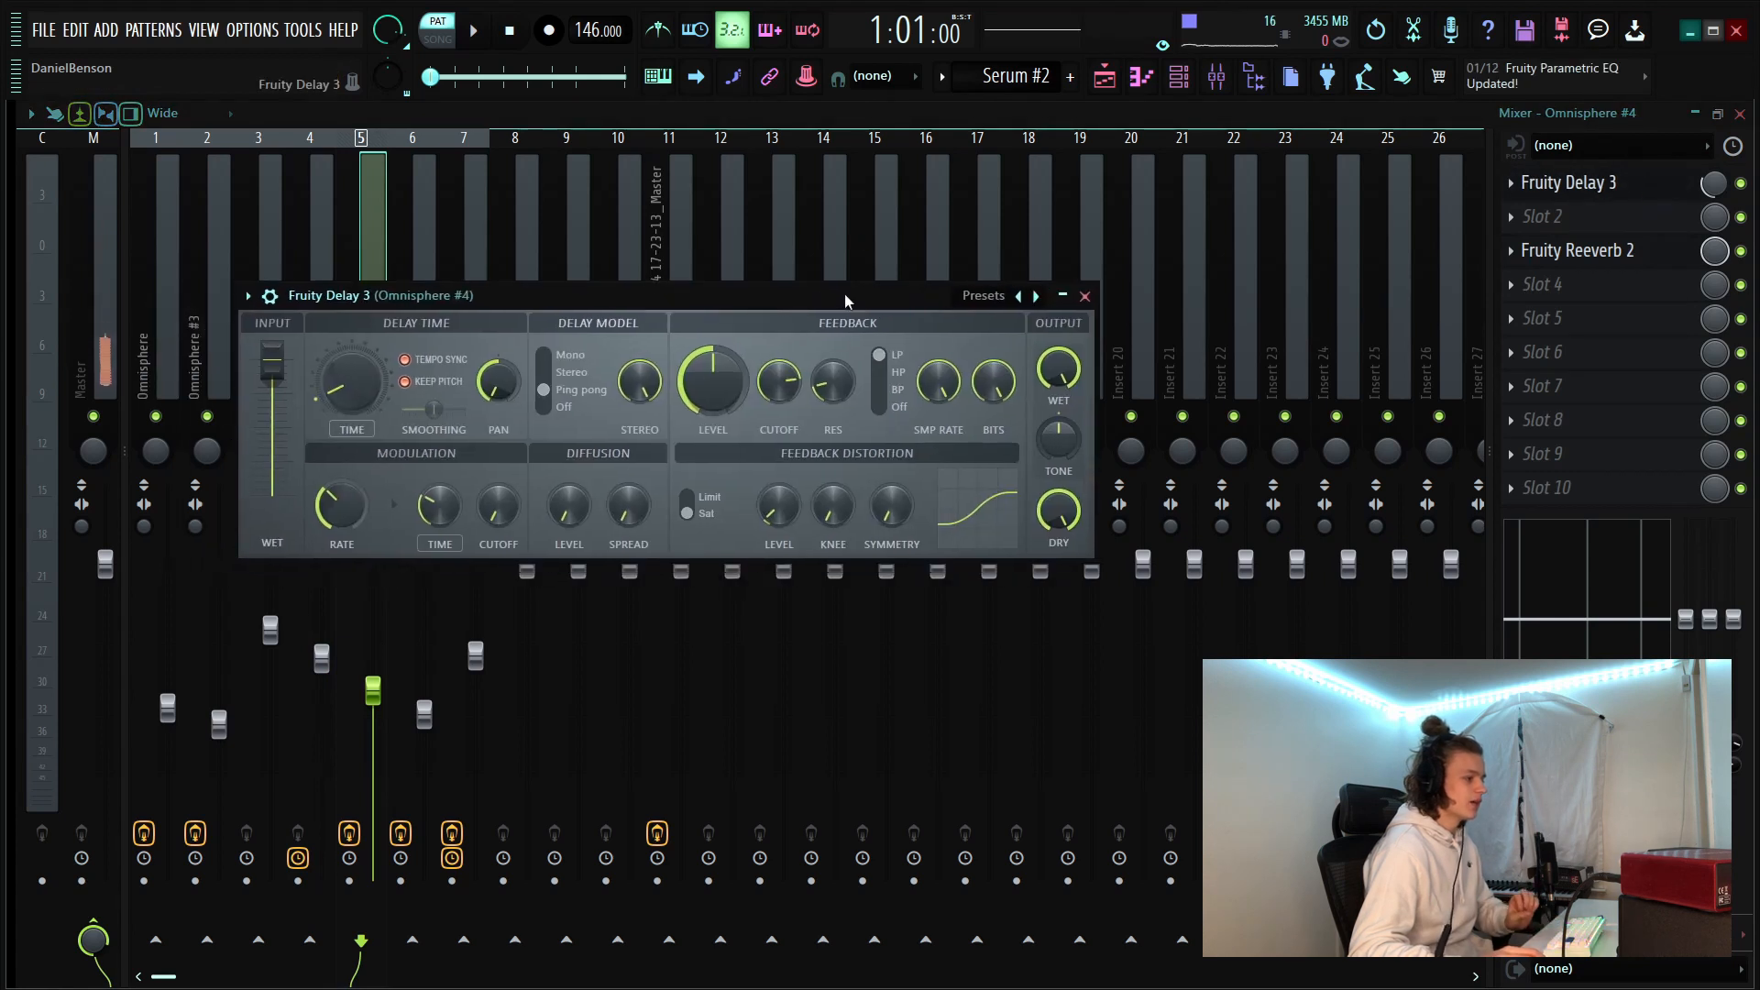
left_click(1084, 296)
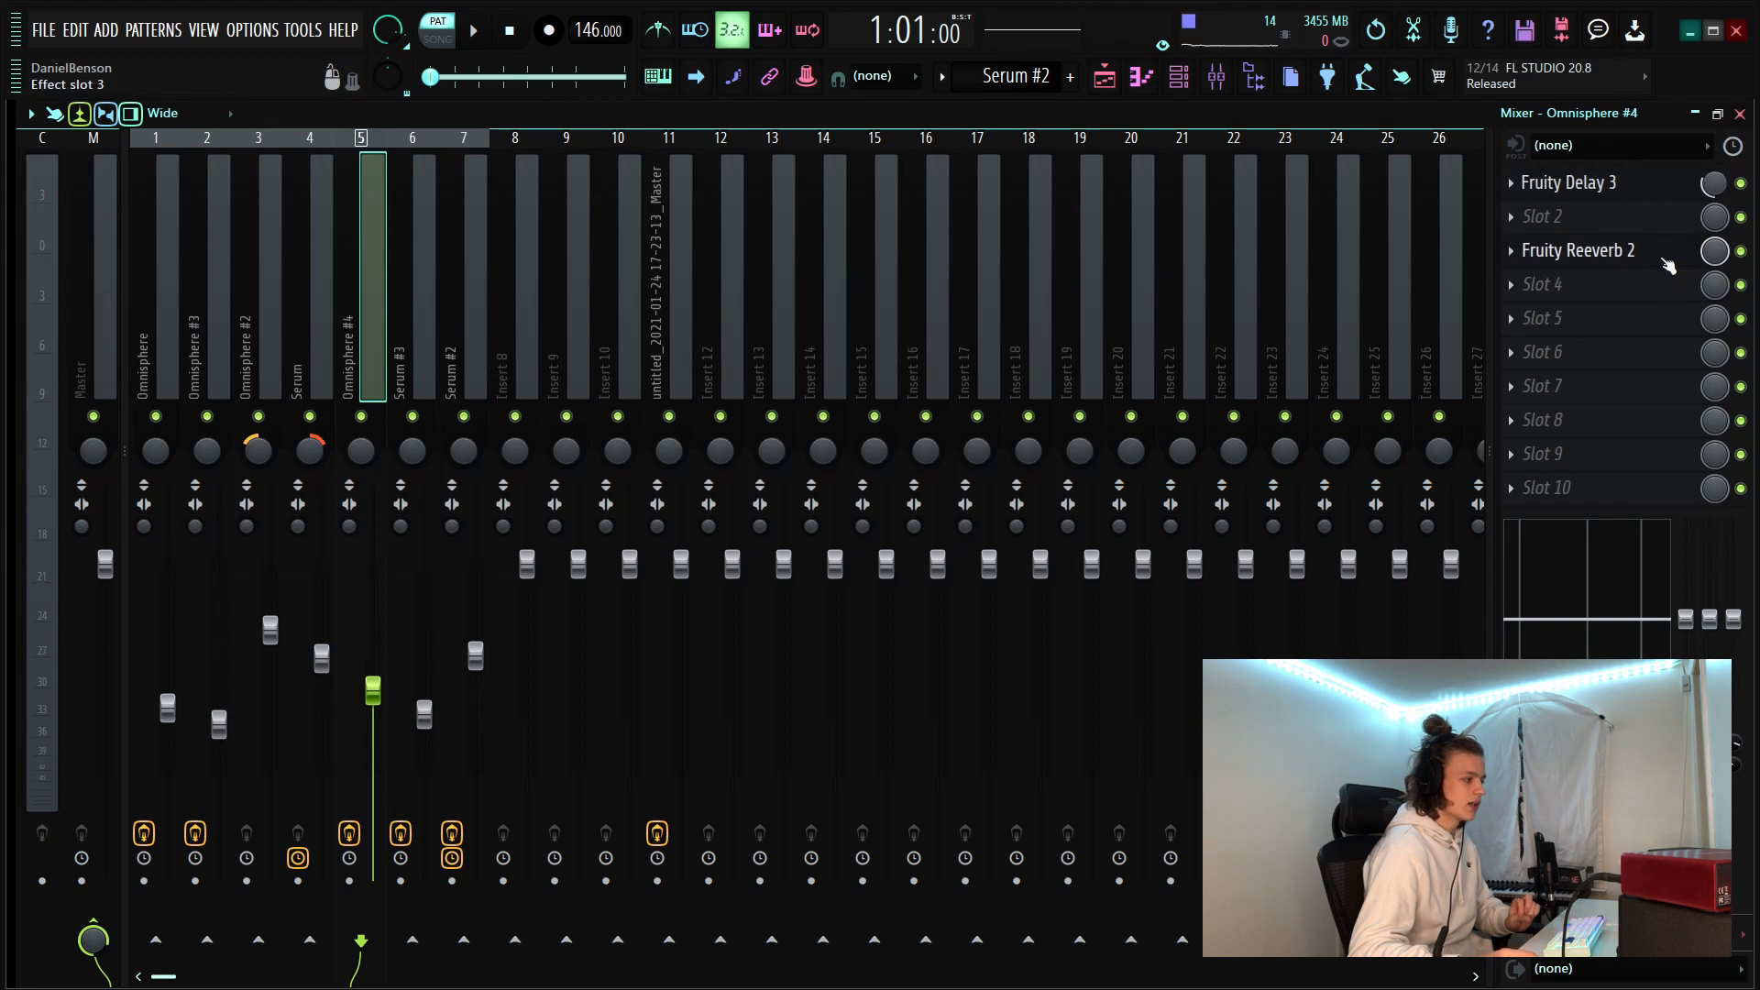
left_click(1577, 251)
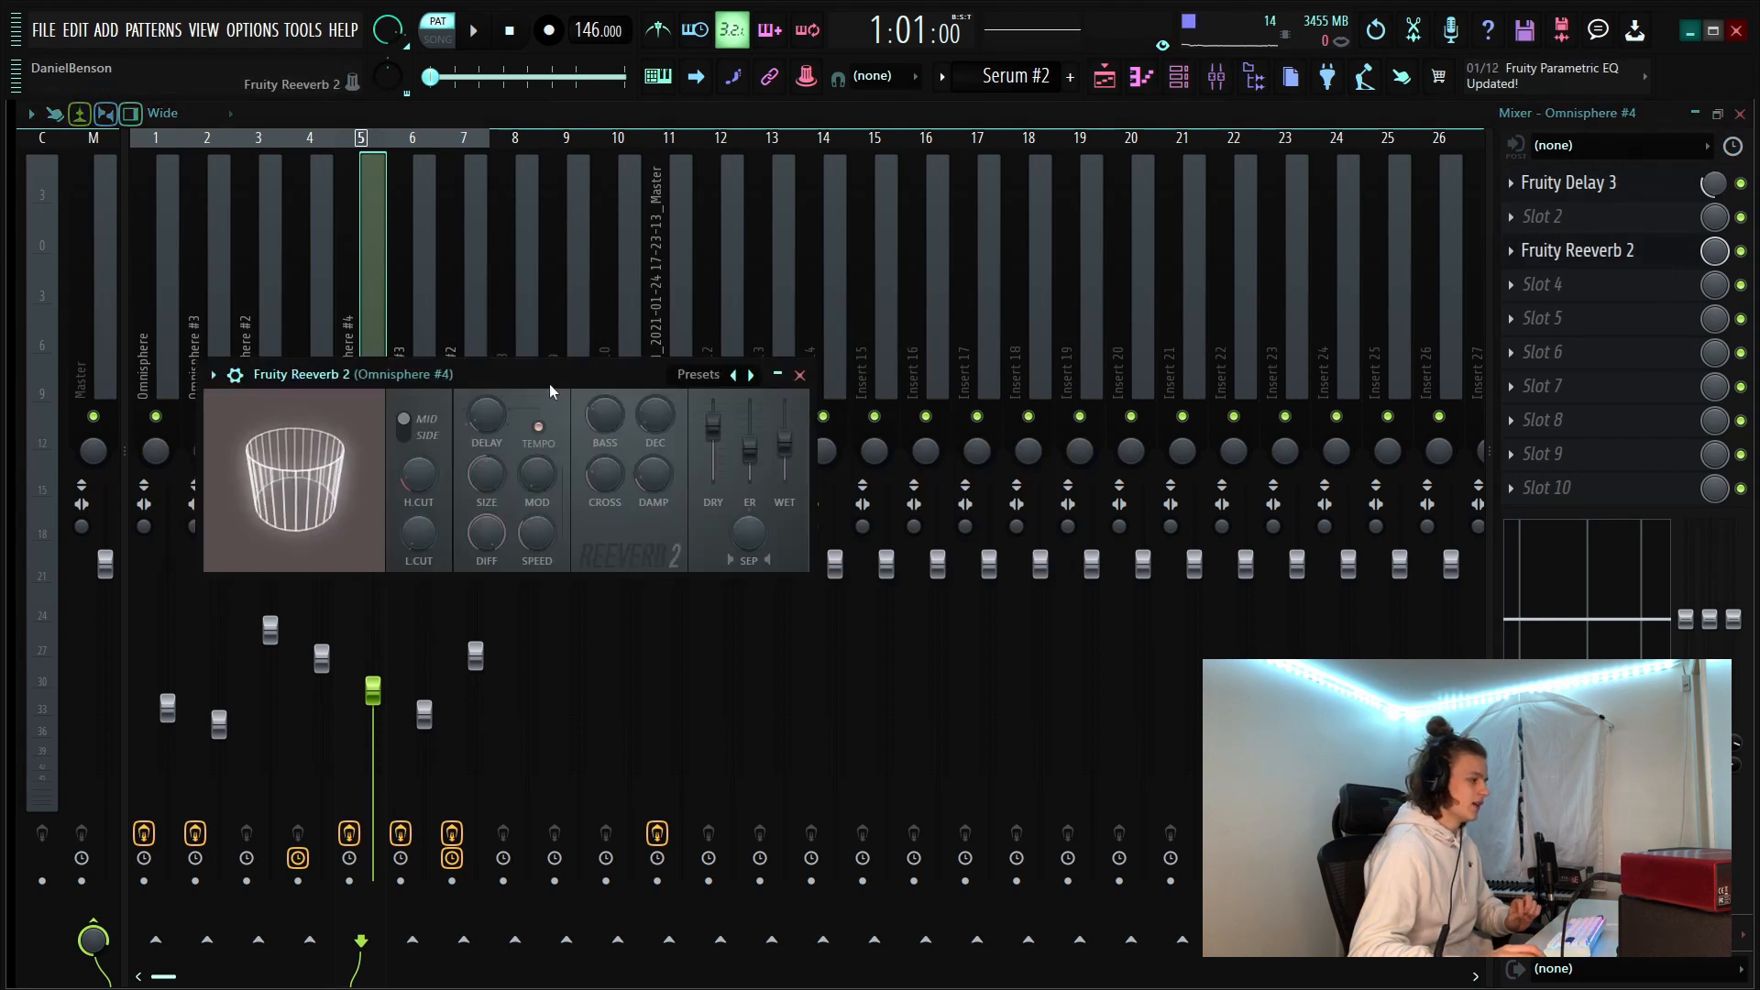
left_click_drag(548, 383, 663, 351)
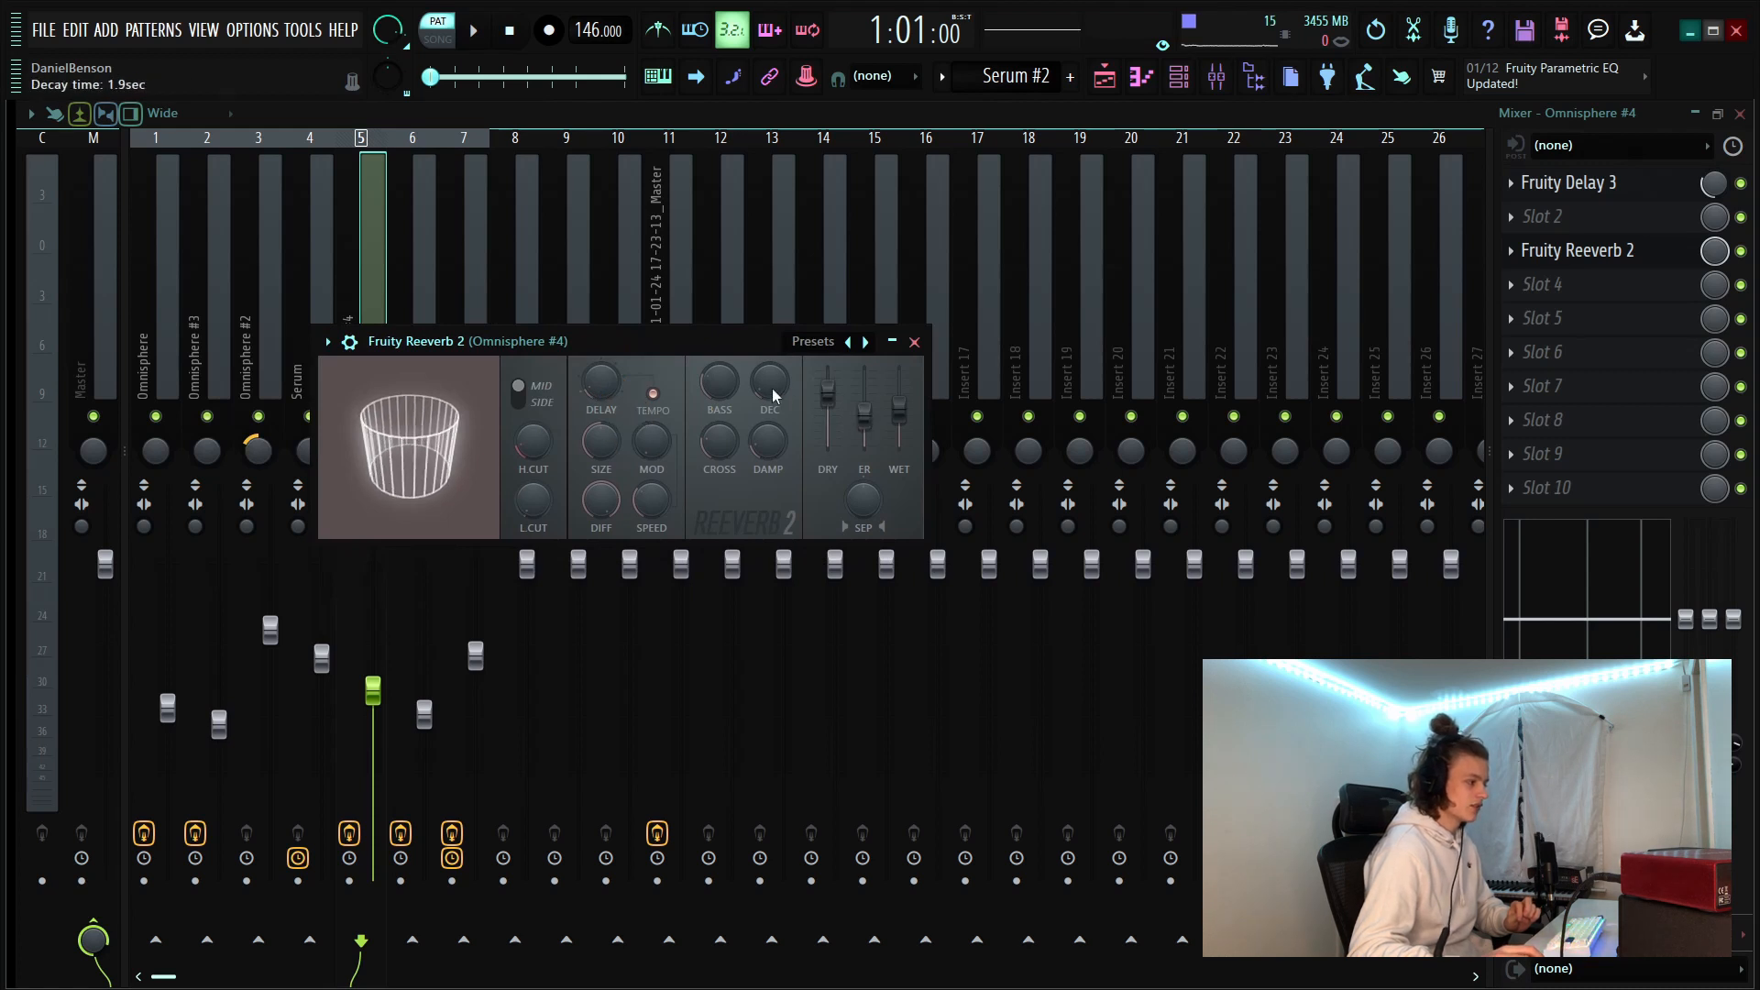
left_click(915, 342)
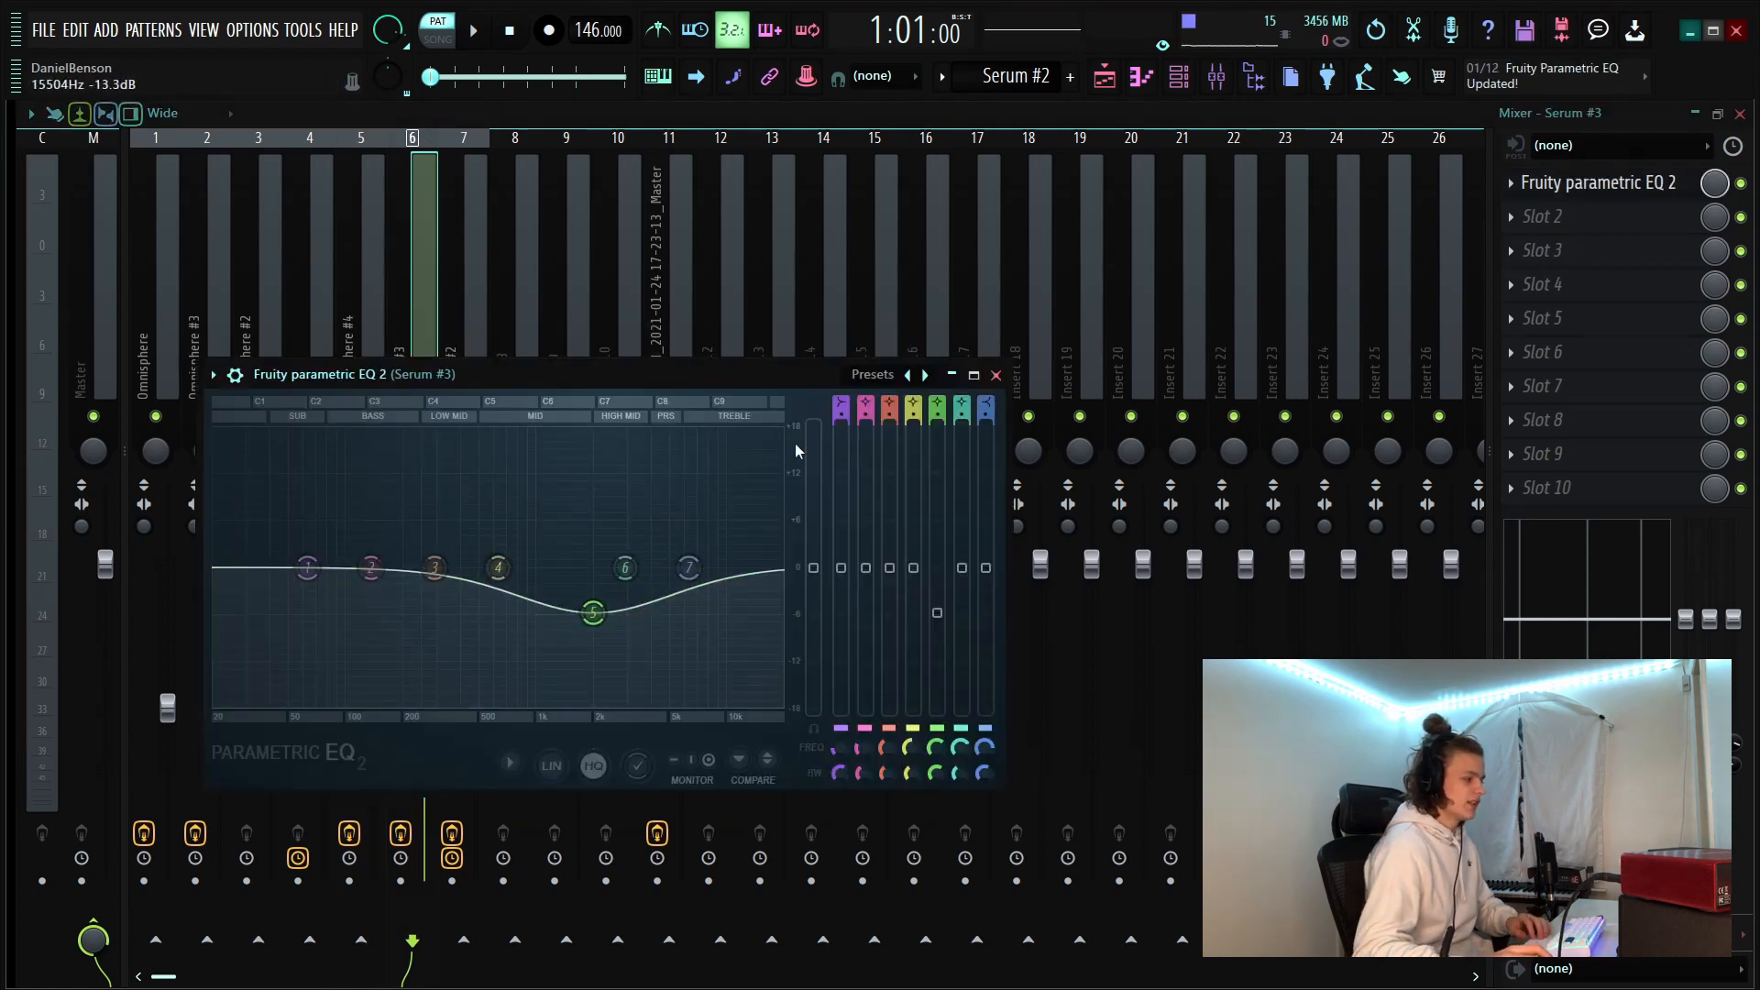
View the Fruity parametric EQ 2 on the Serum #3 mixer track and make Serum #3 the active pattern through its playlist clip
left_click_drag(707, 370, 803, 290)
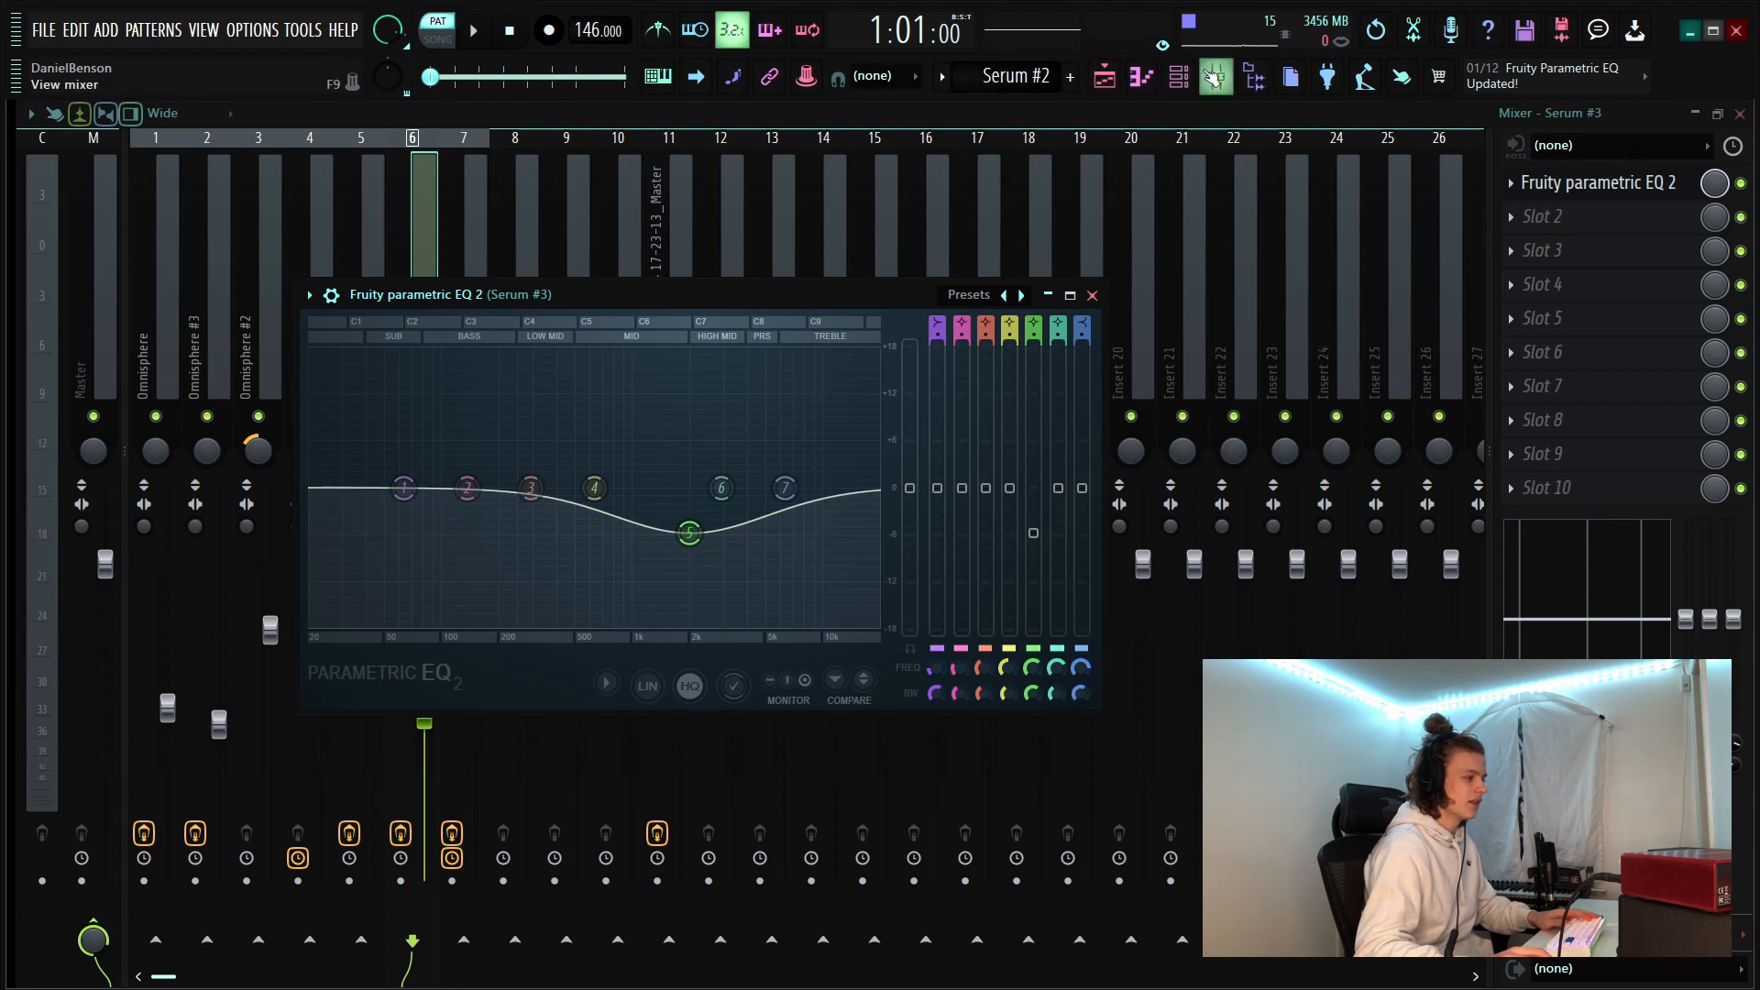
key("F6")
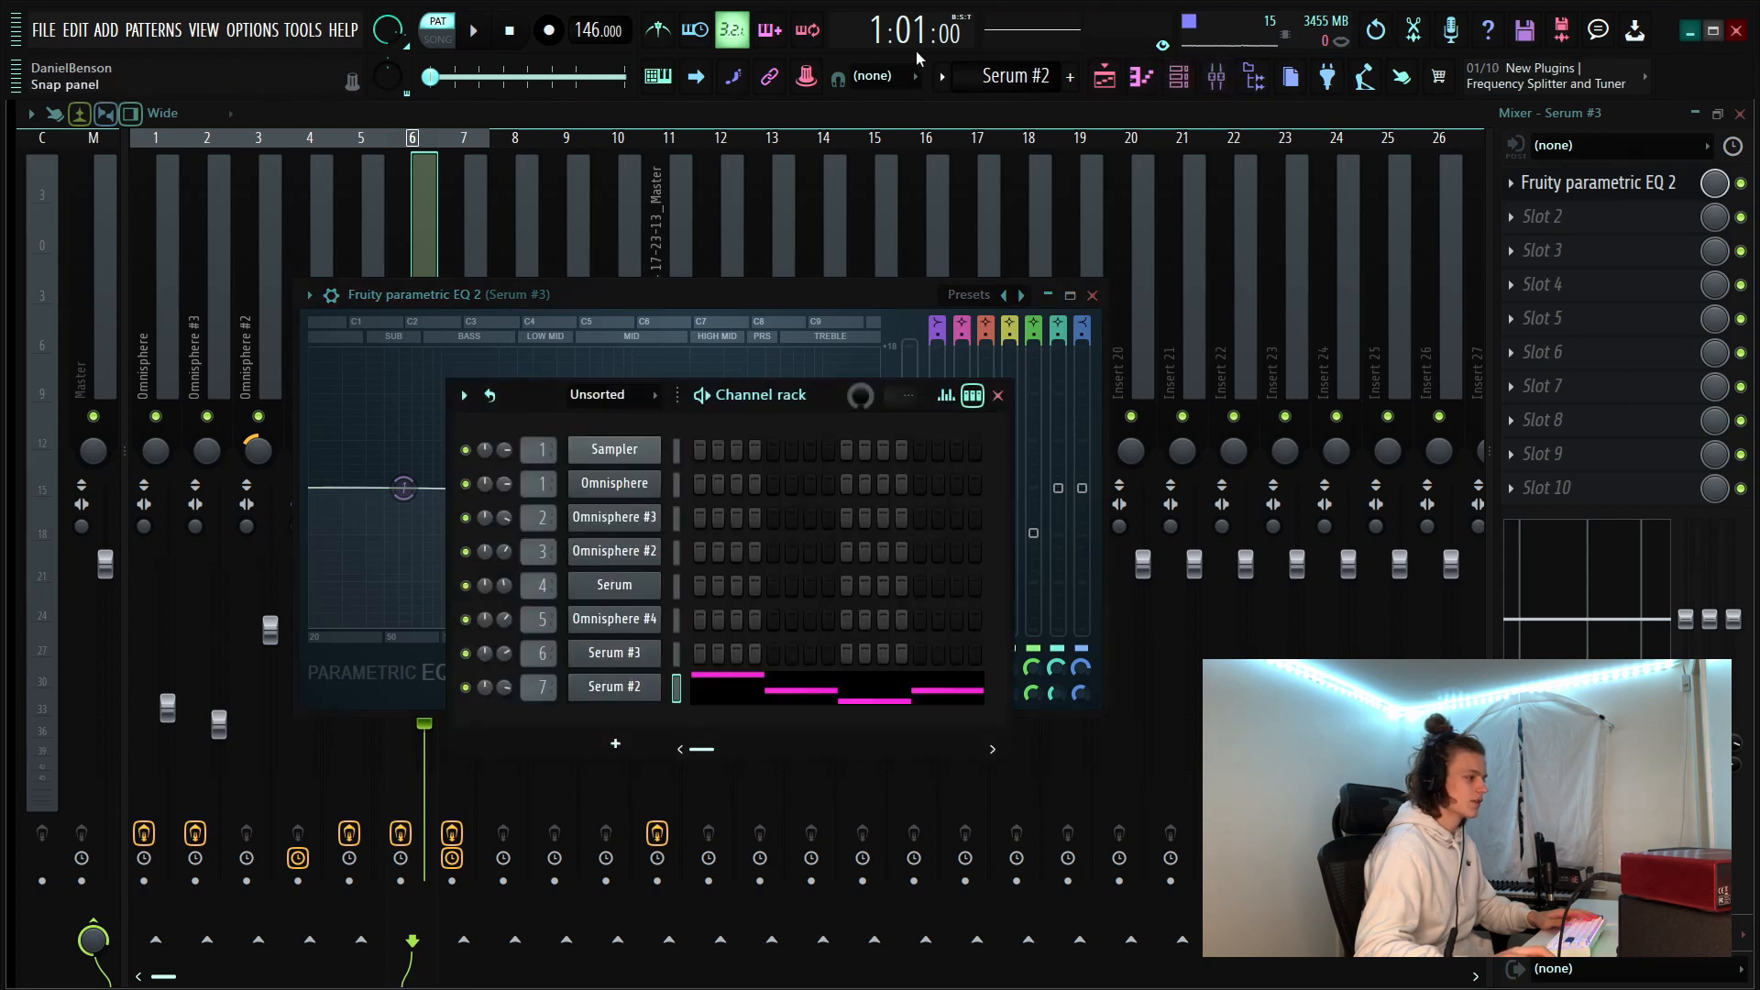
left_click(1104, 76)
double_click(532, 794)
key("F9")
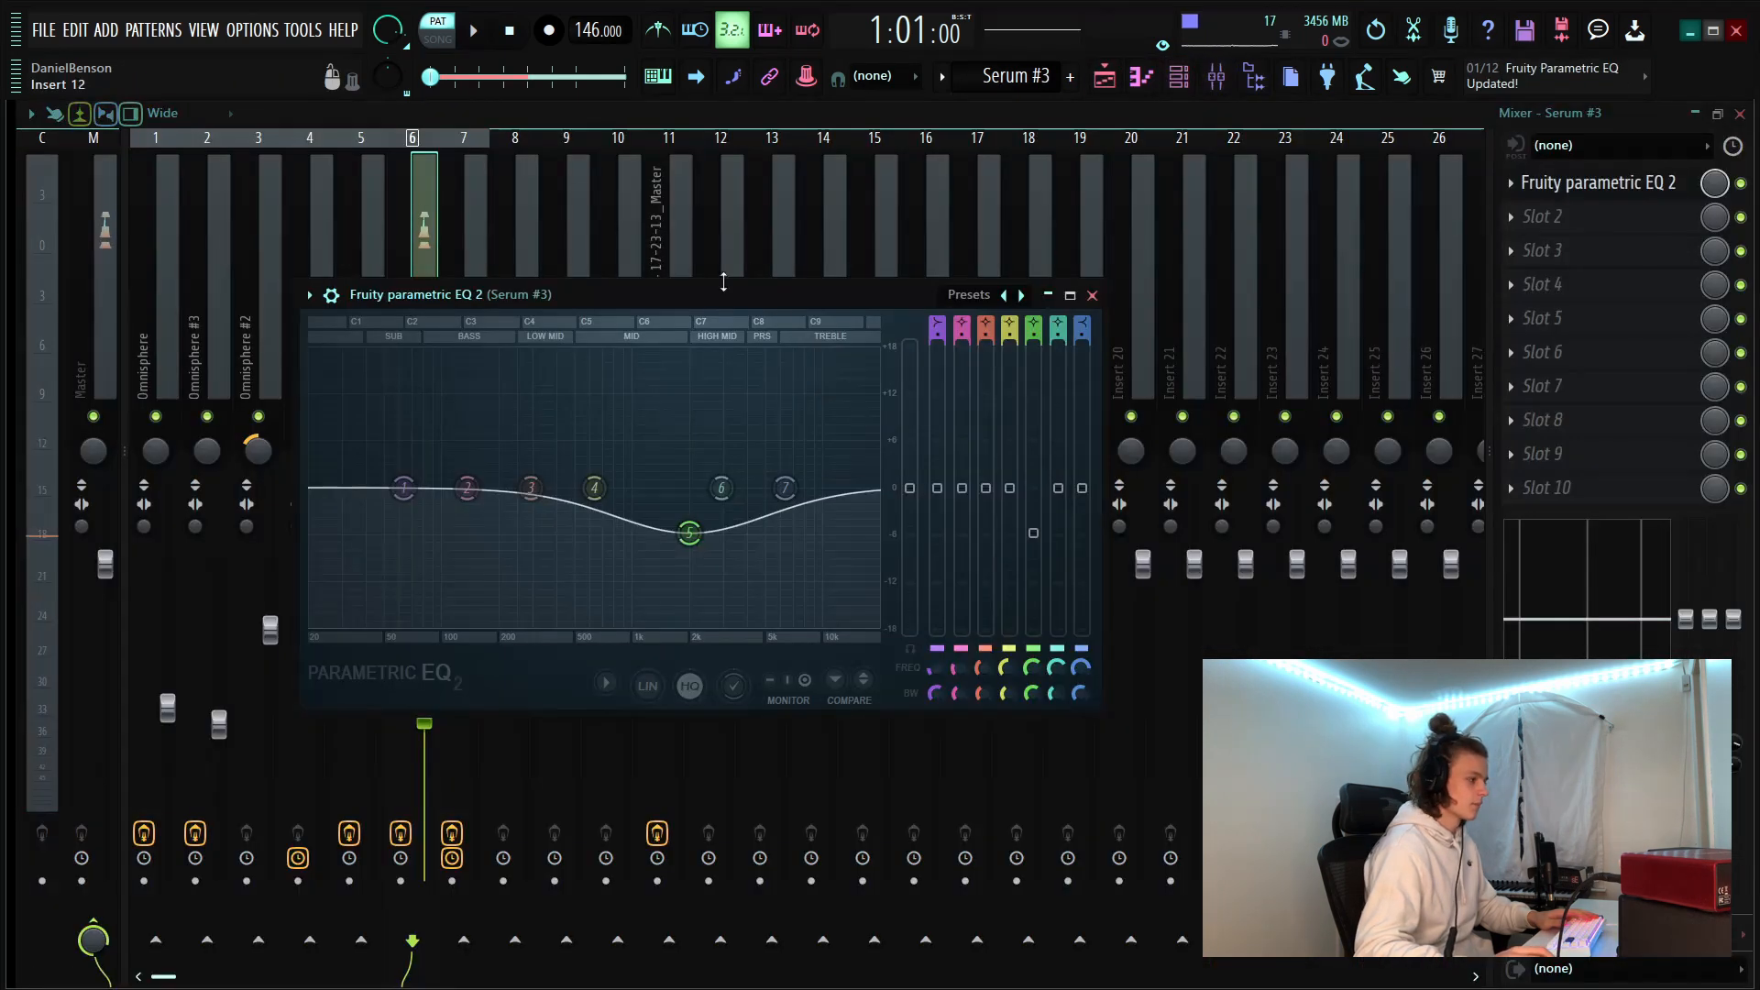
Play the Serum #3 pattern while watching its spectrum in Fruity parametric EQ 2, and close the equalizer
key("space")
key("space")
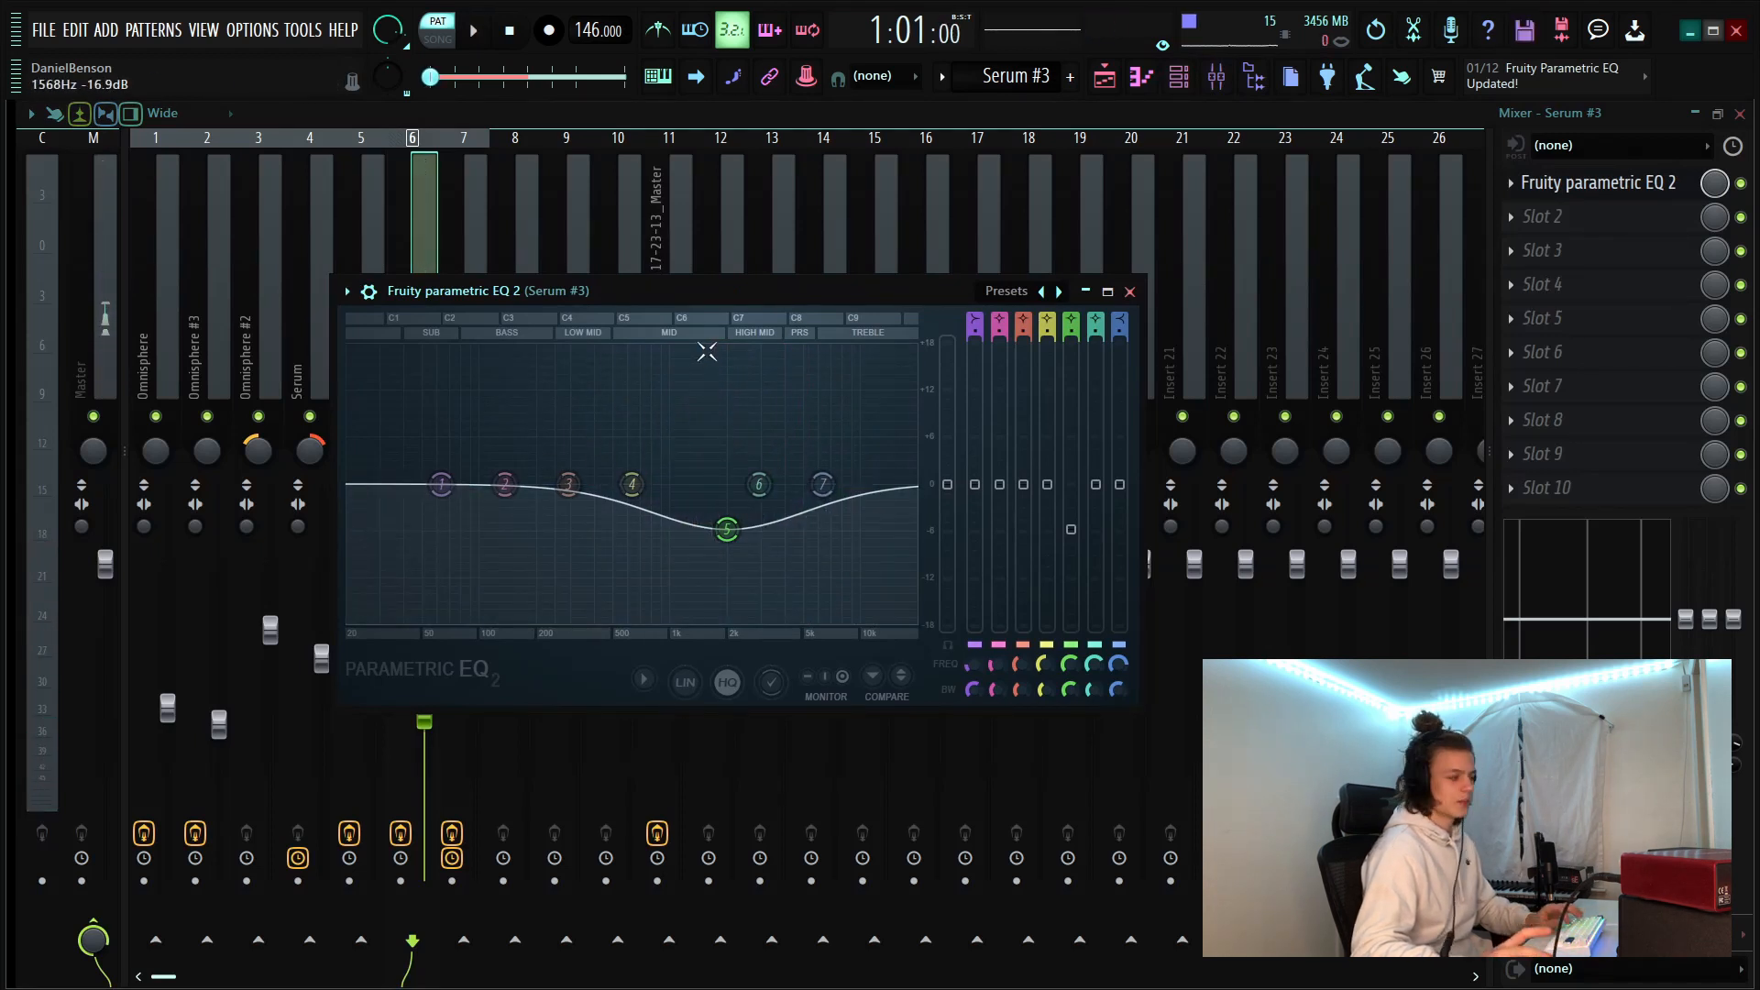
key("space")
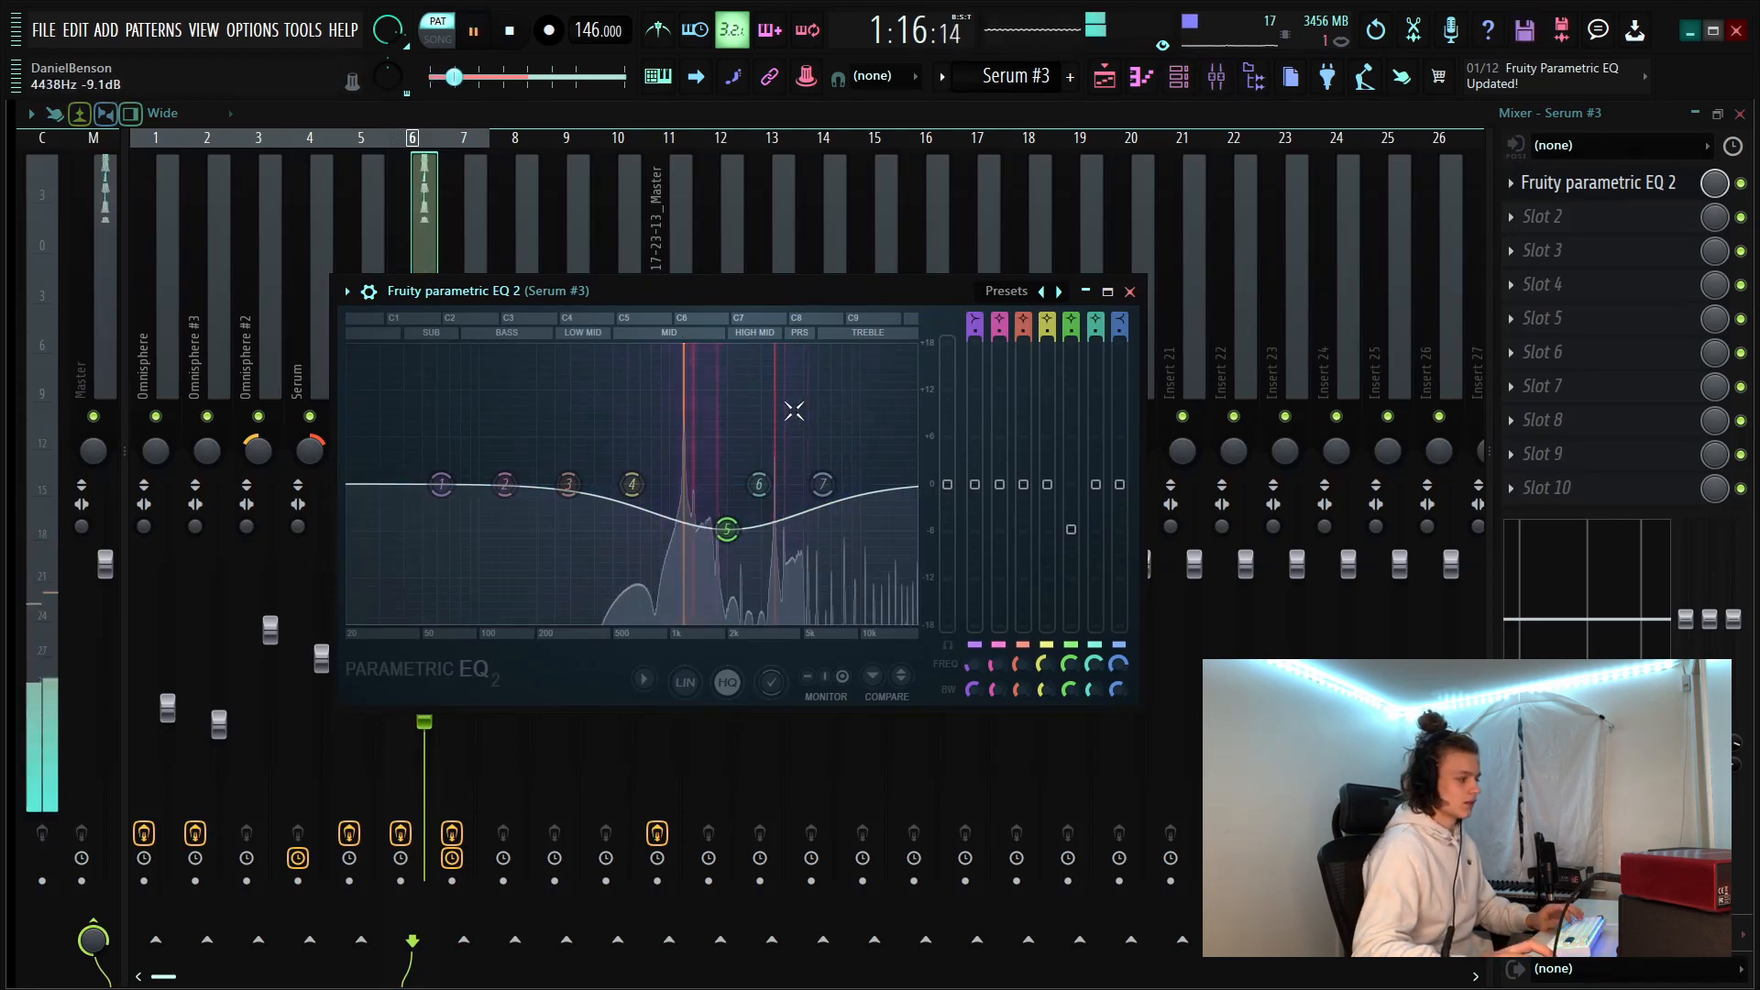
key("space")
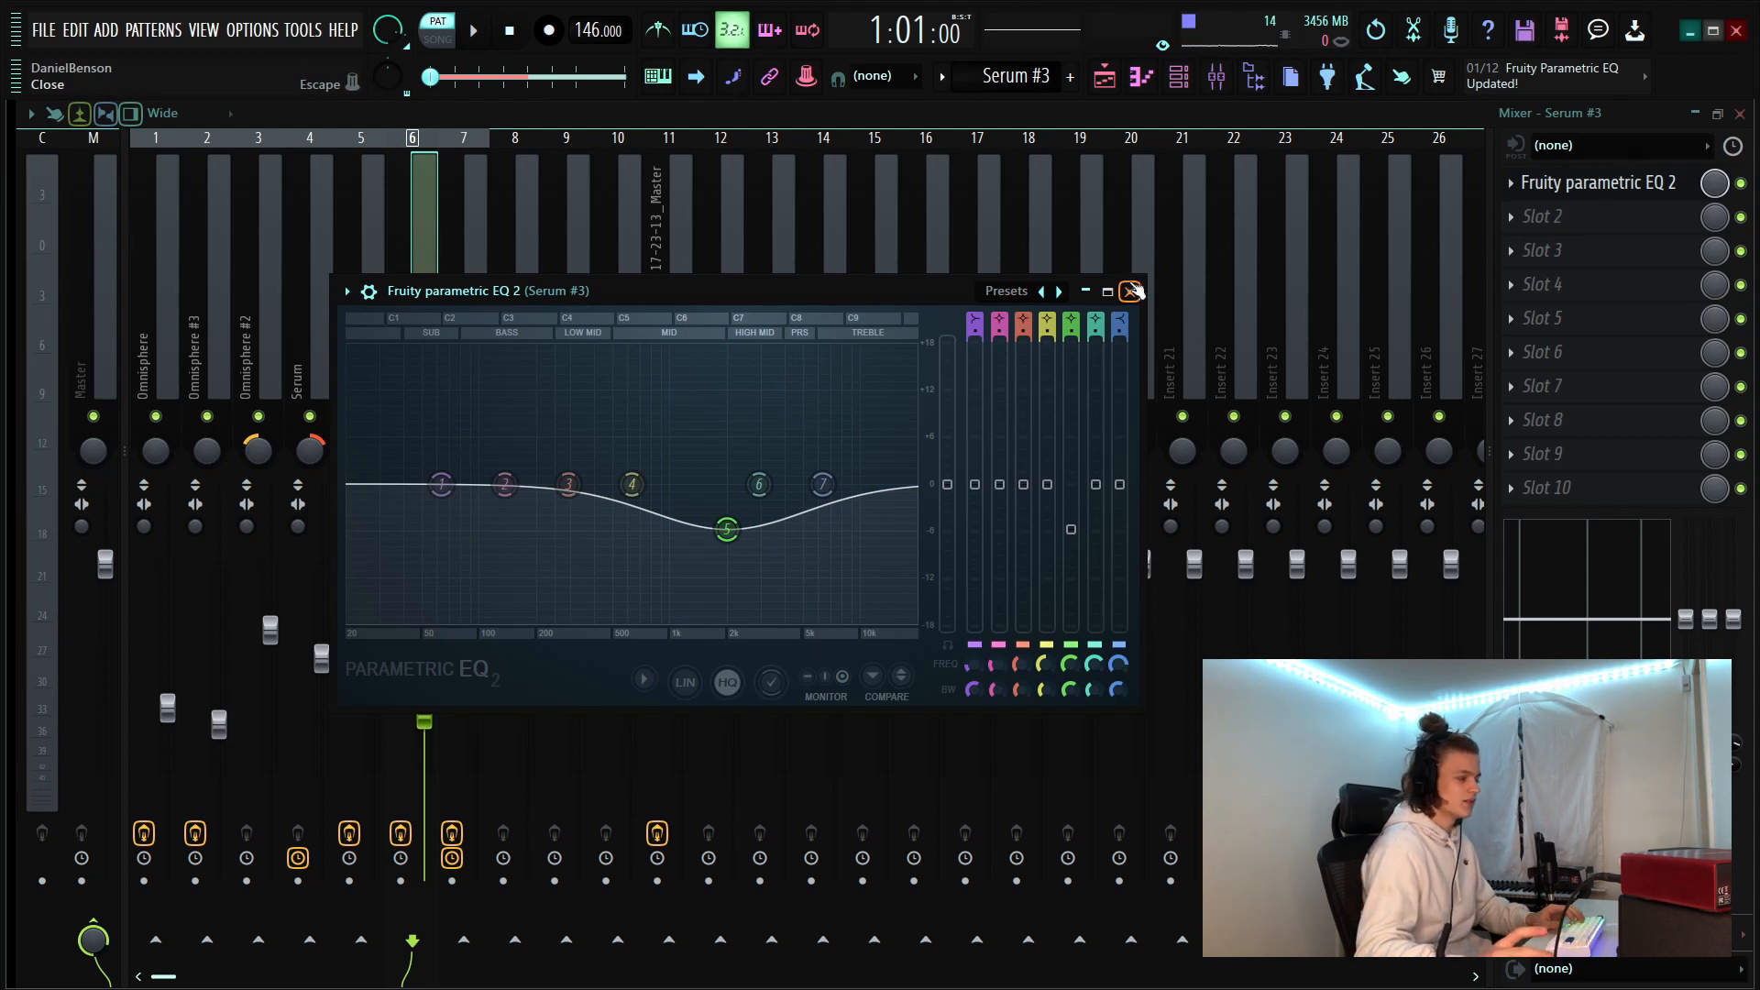
left_click(1133, 291)
Inspect the Fruity parametric EQ 2 curve on the Serum #2 mixer track
key("Right")
left_click(1685, 184)
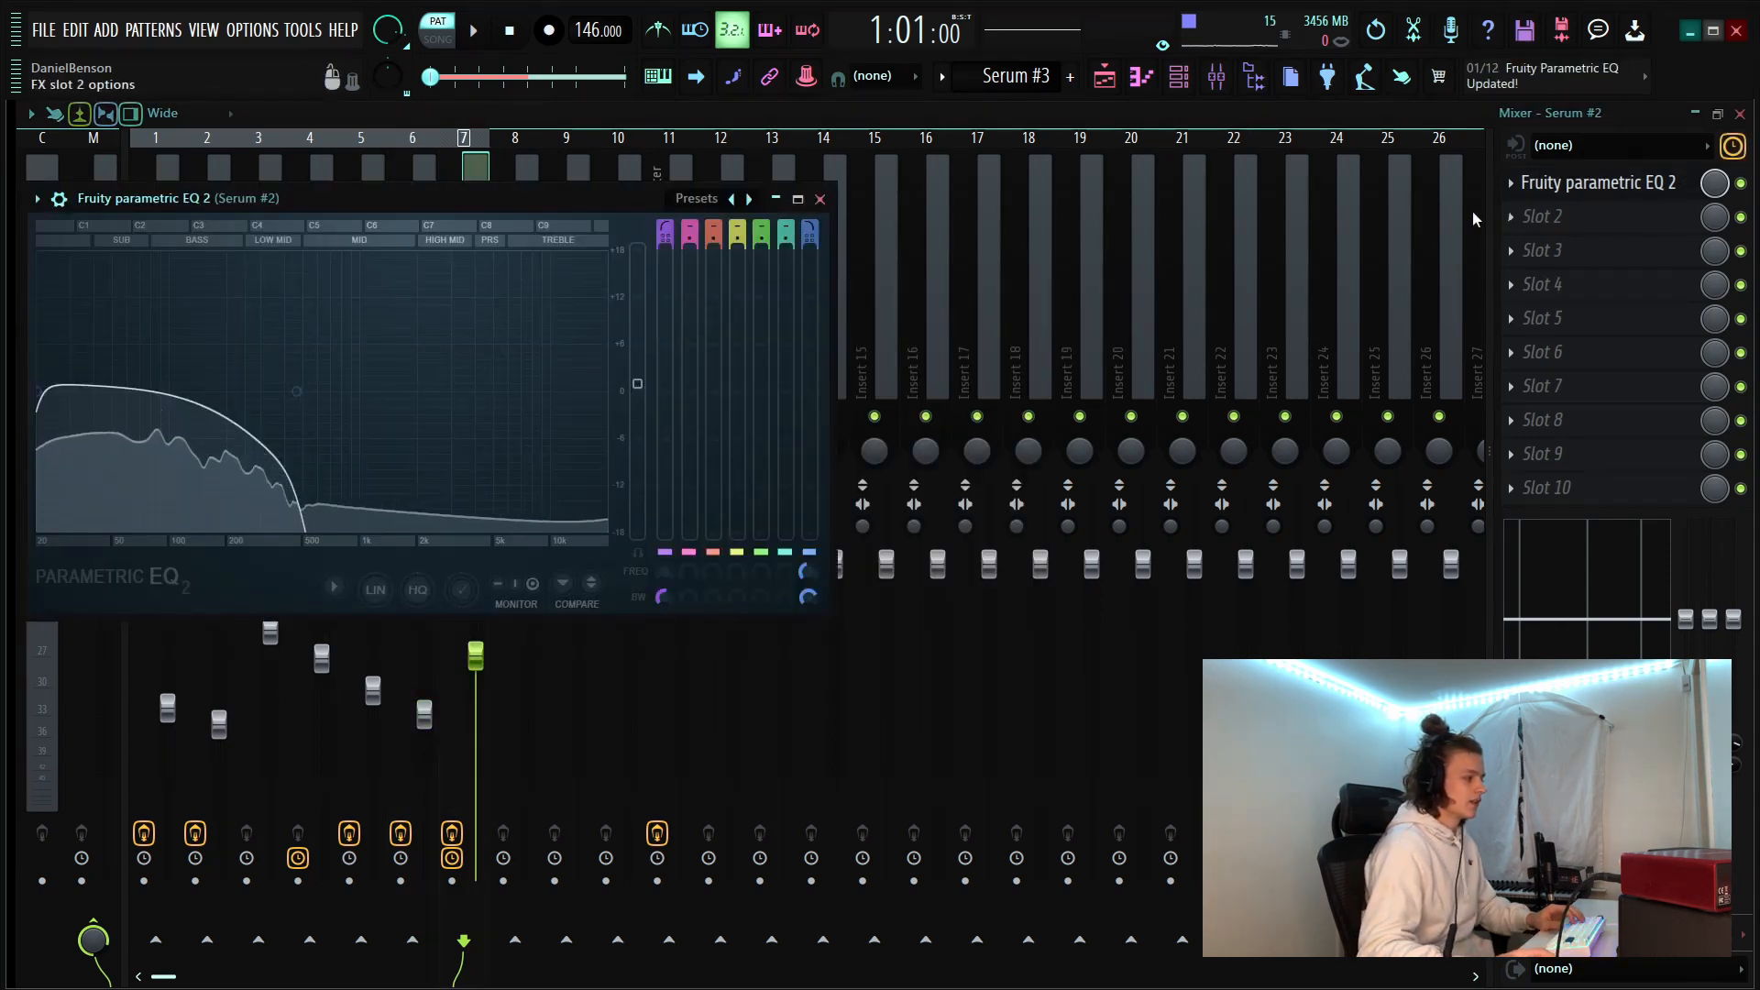
left_click_drag(558, 200, 879, 224)
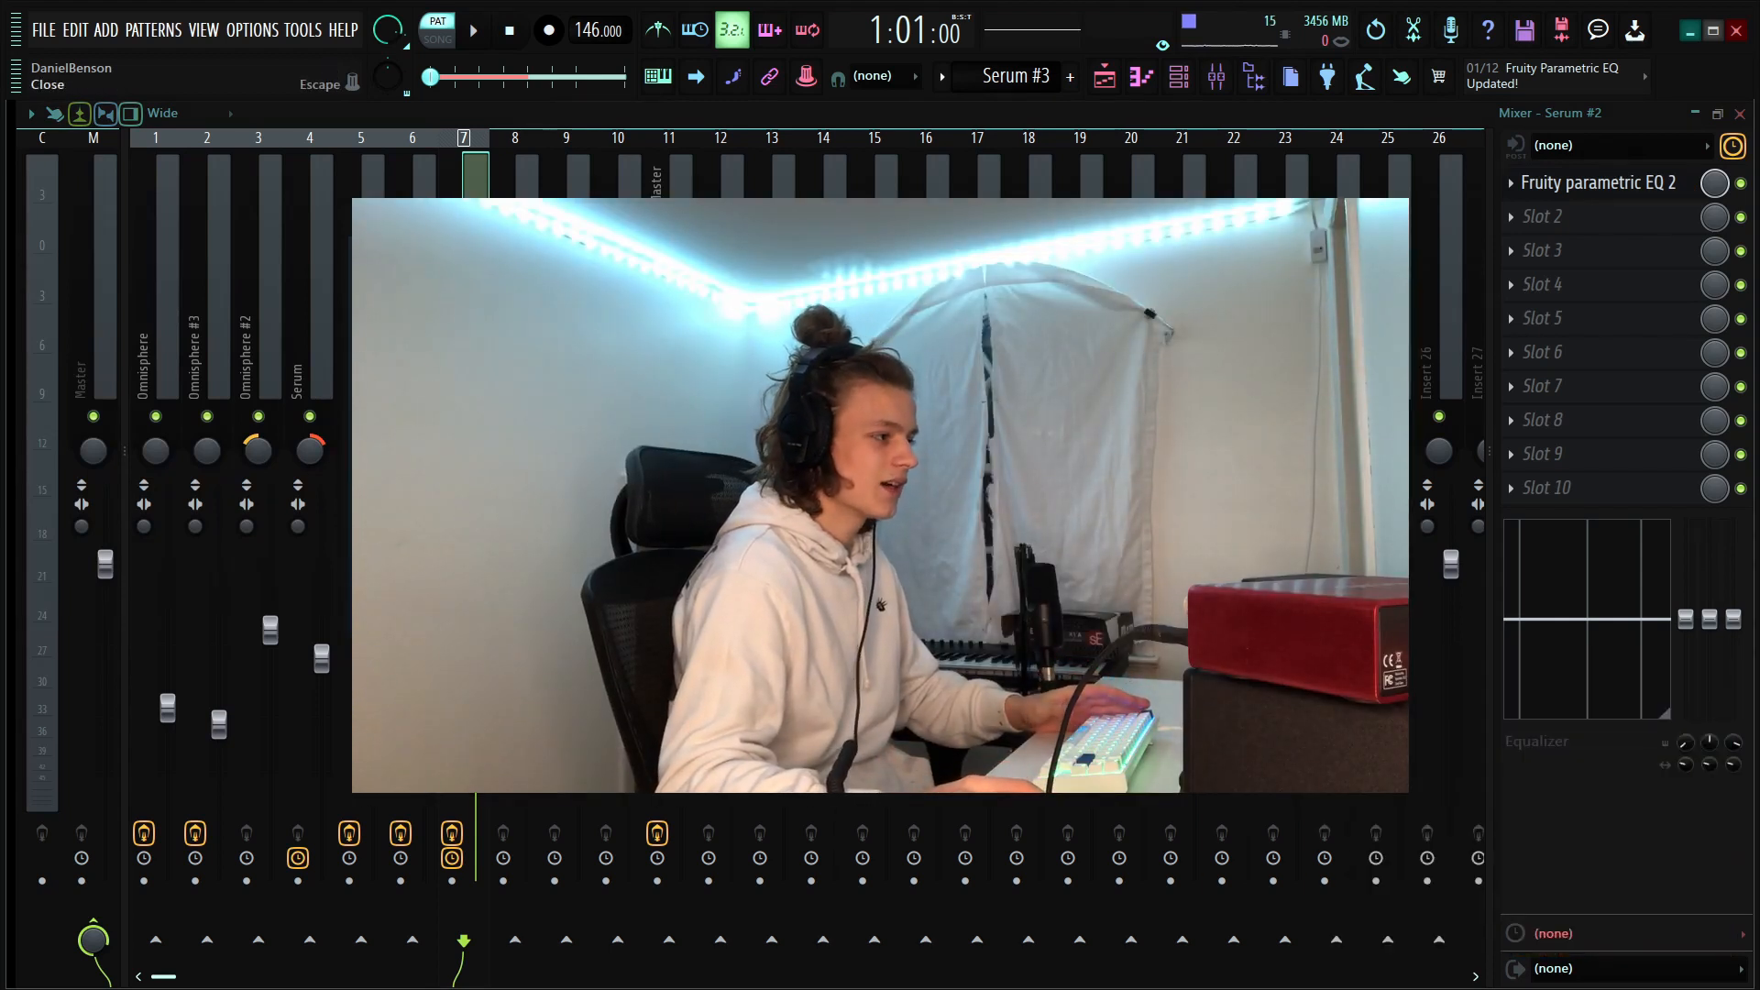
Return to the playlist and mark bars 9 to 17 as the time selection
key("F5")
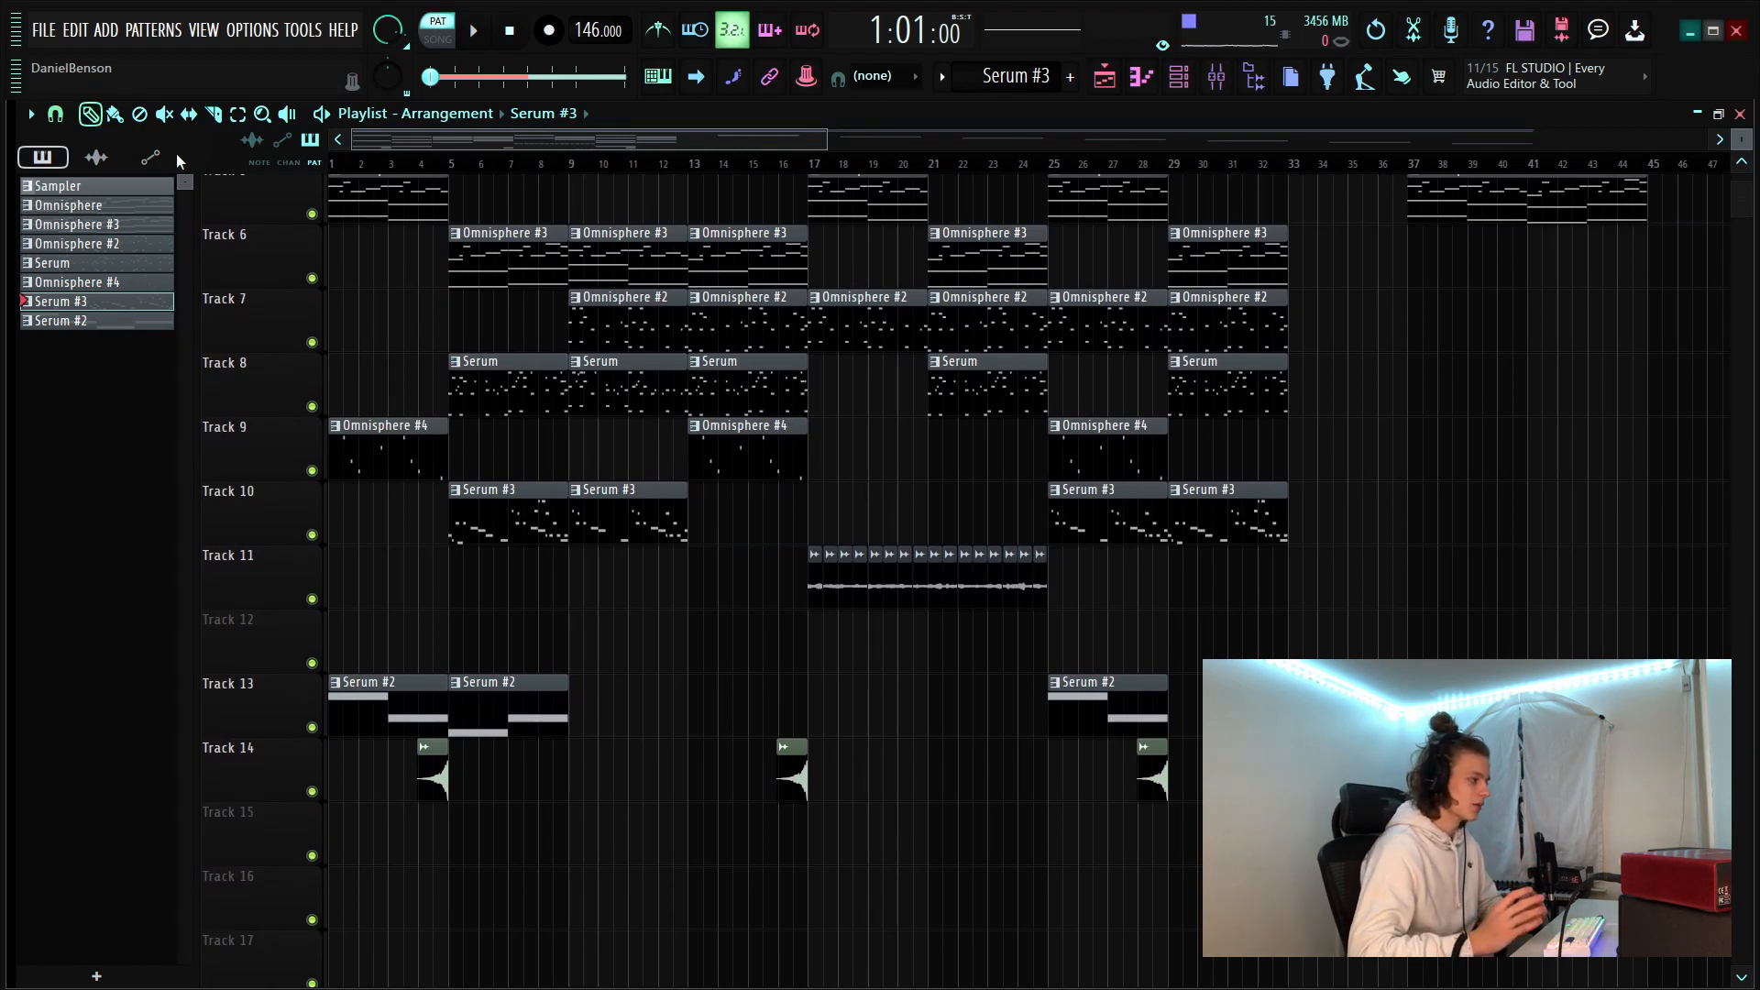
scroll(416, 352, "up", 3)
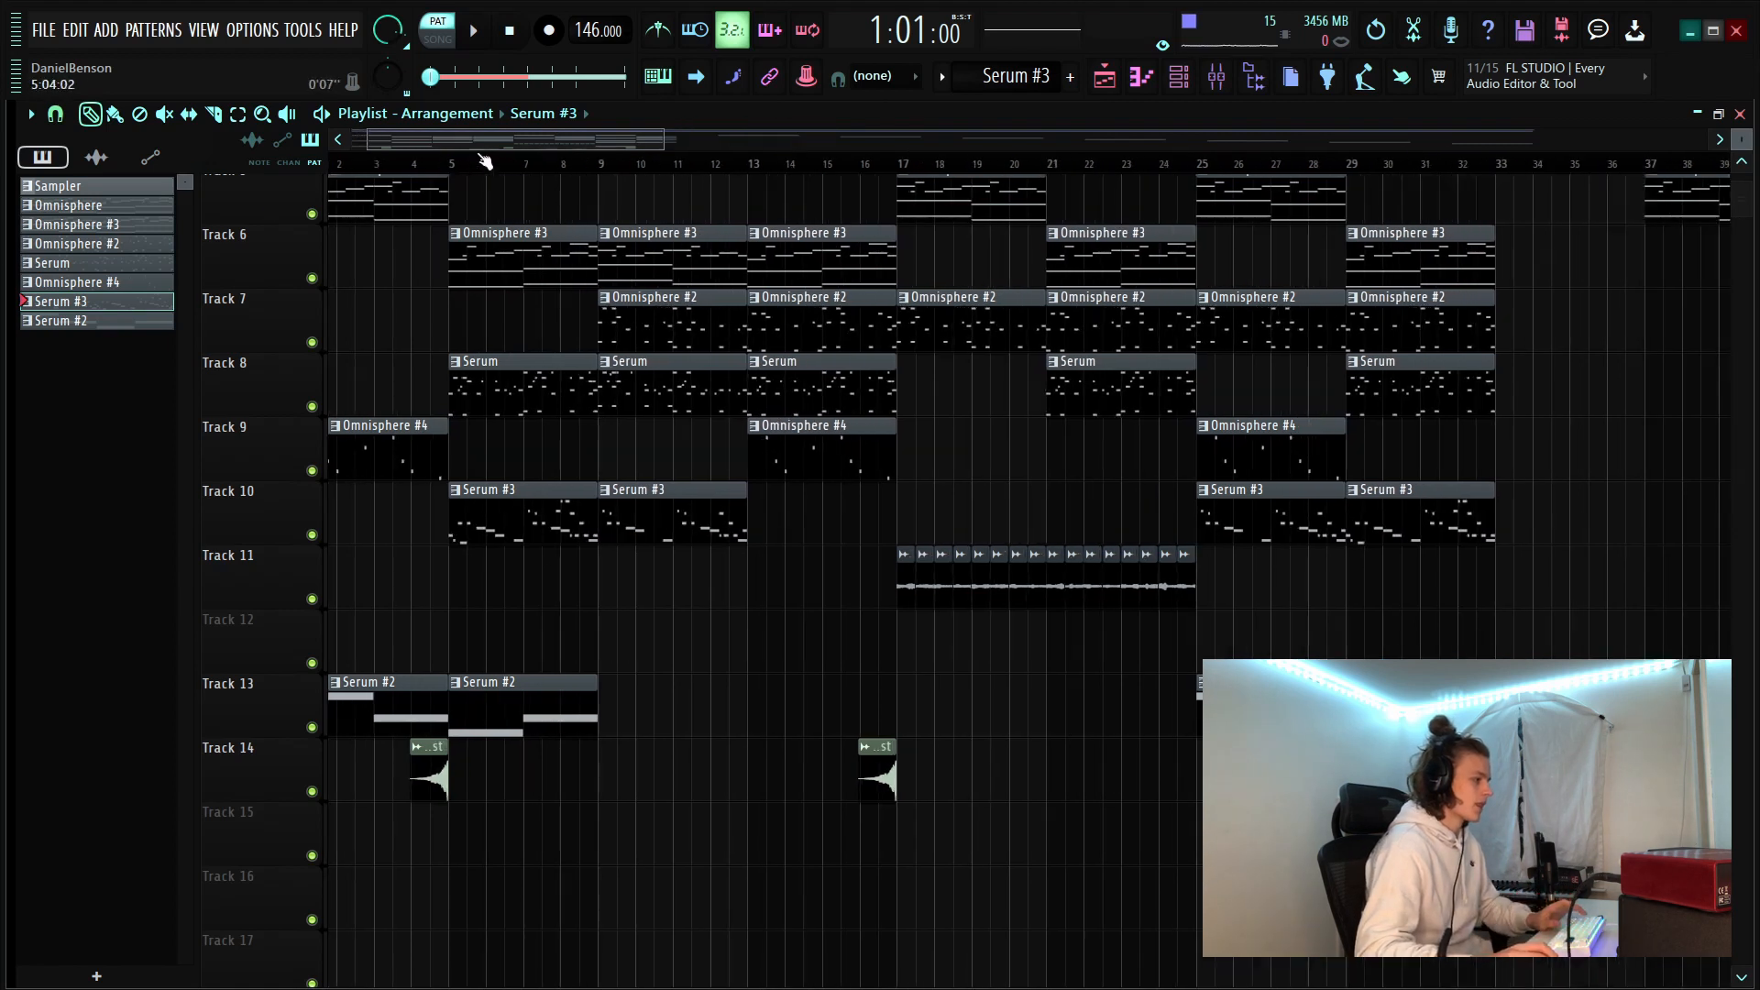
scroll(761, 163, "down", 3)
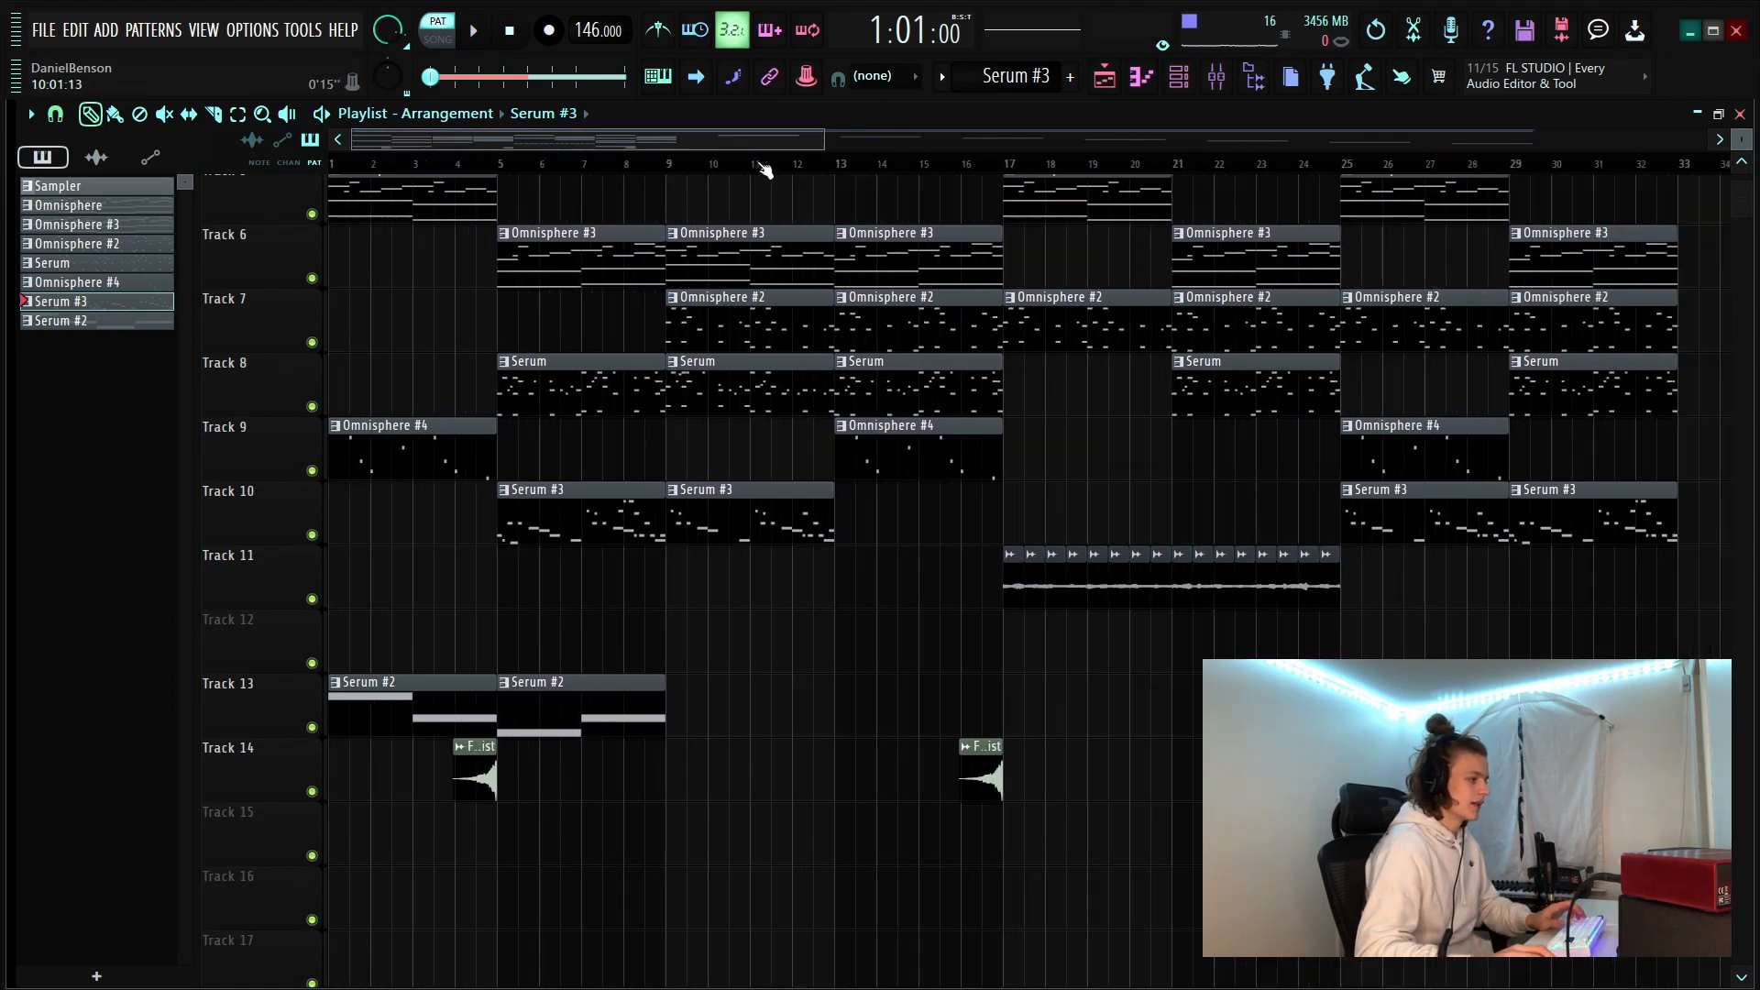
left_click_drag(811, 163, 575, 180)
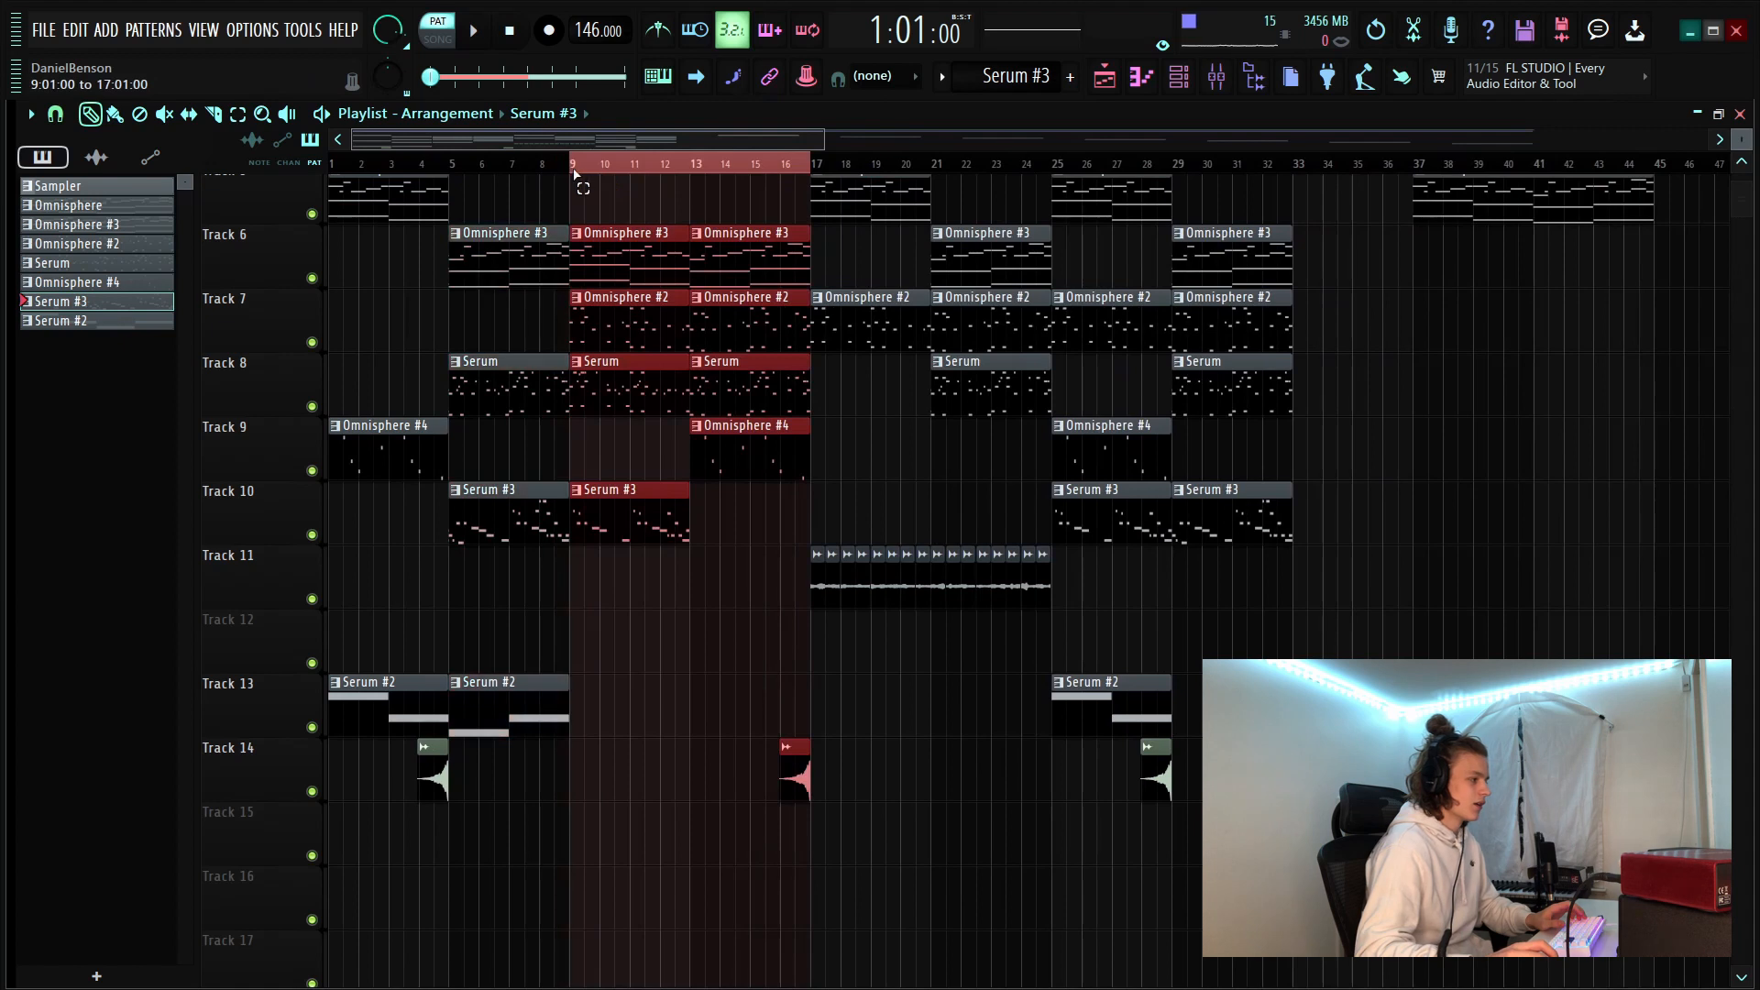
Change the playlist time selection to cover bars 17 to 33
left_click_drag(822, 172, 1267, 194)
scroll(1230, 179, "up", 3)
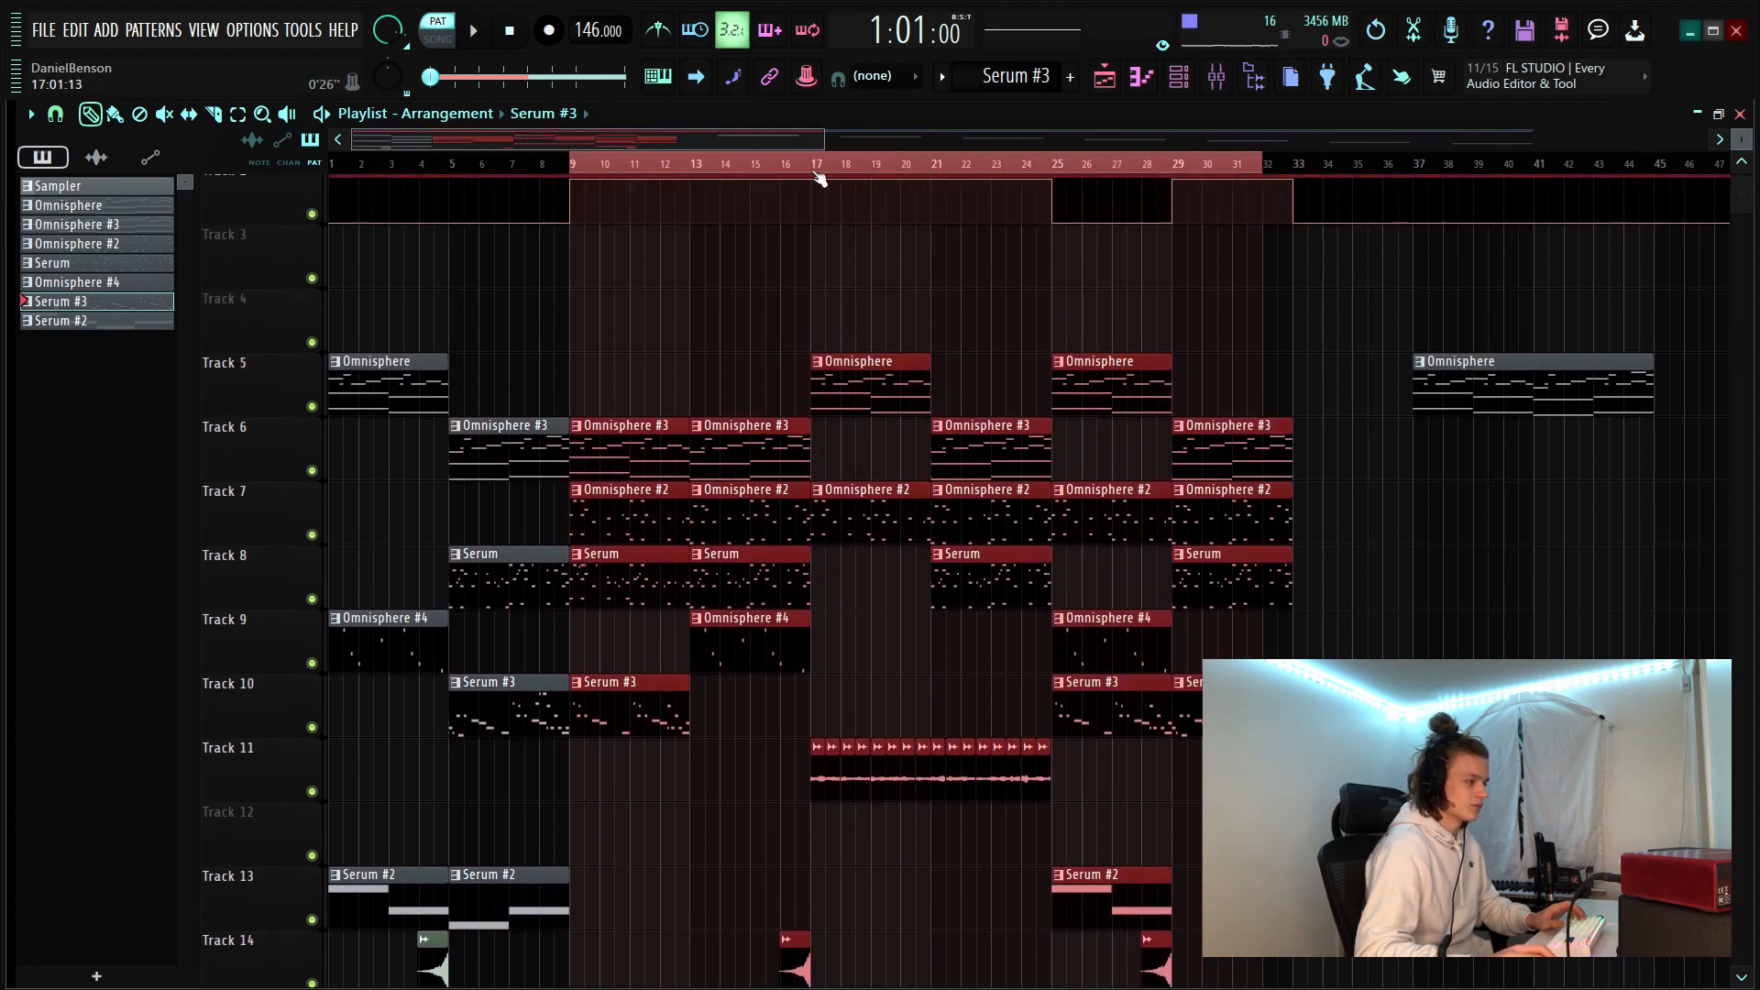
left_click(819, 171)
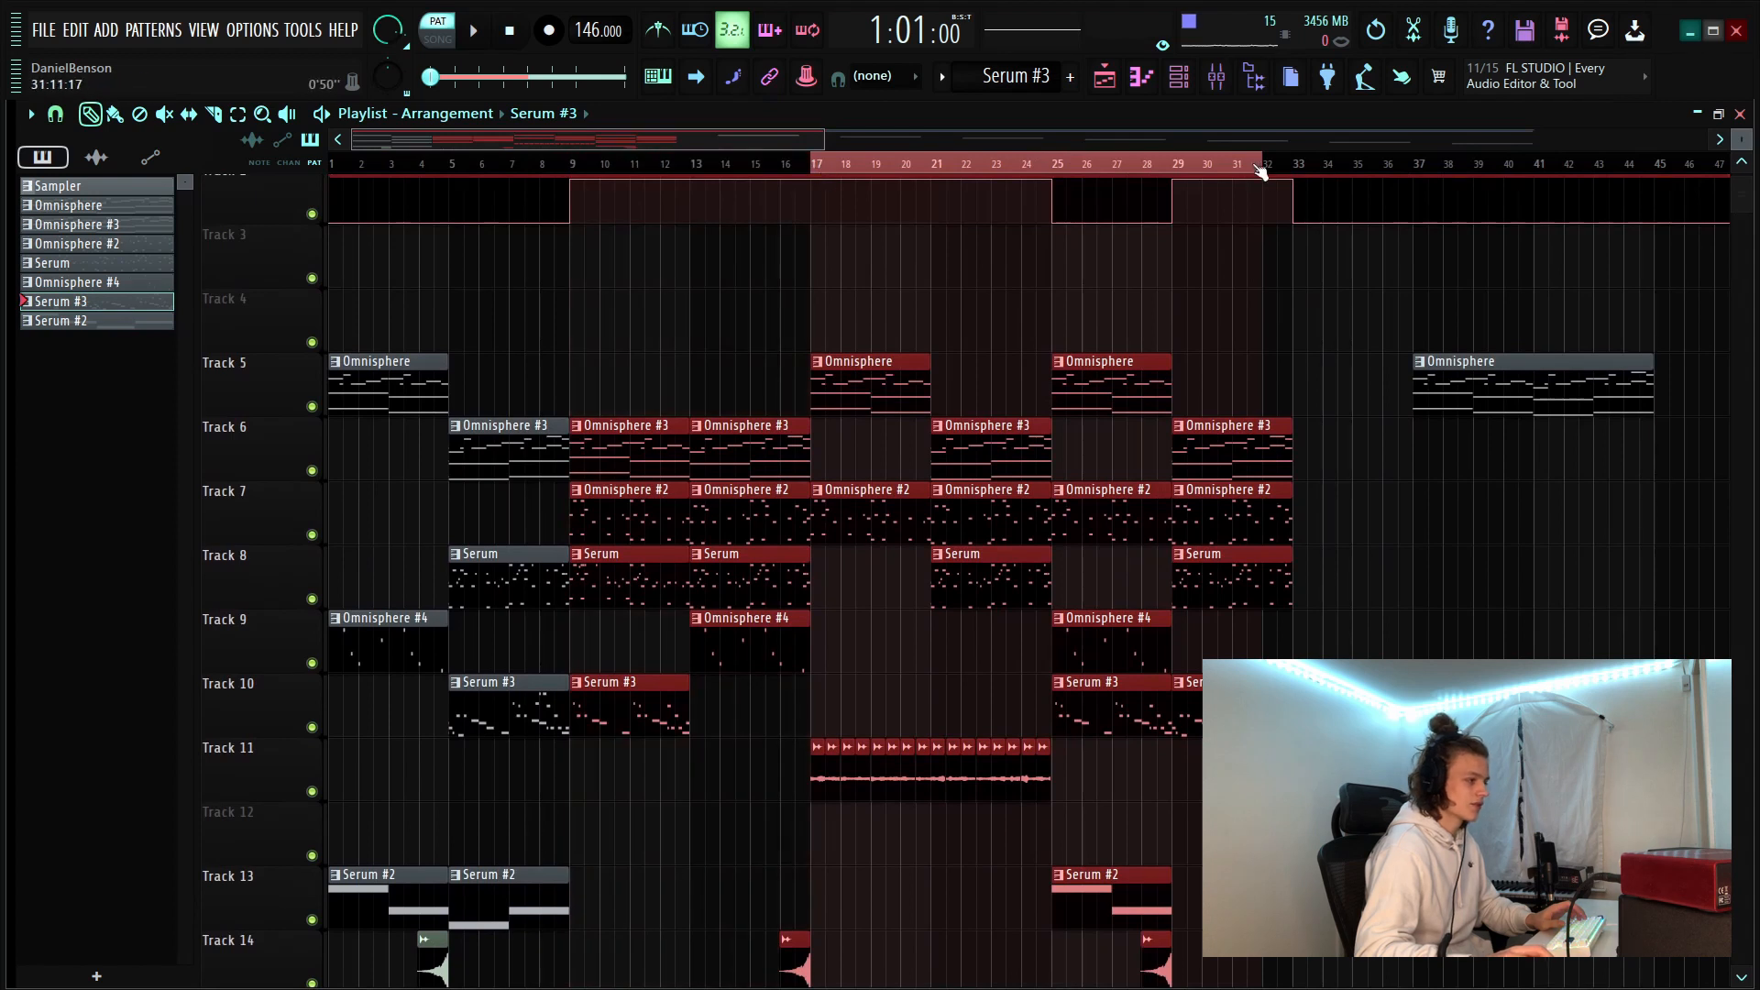
left_click_drag(1259, 171, 1302, 178)
Select the opening Omnisphere, Omnisphere #3 and Serum clips on Tracks 5, 6 and 8 within bars 1 to 9
scroll(1143, 228, "down", 2)
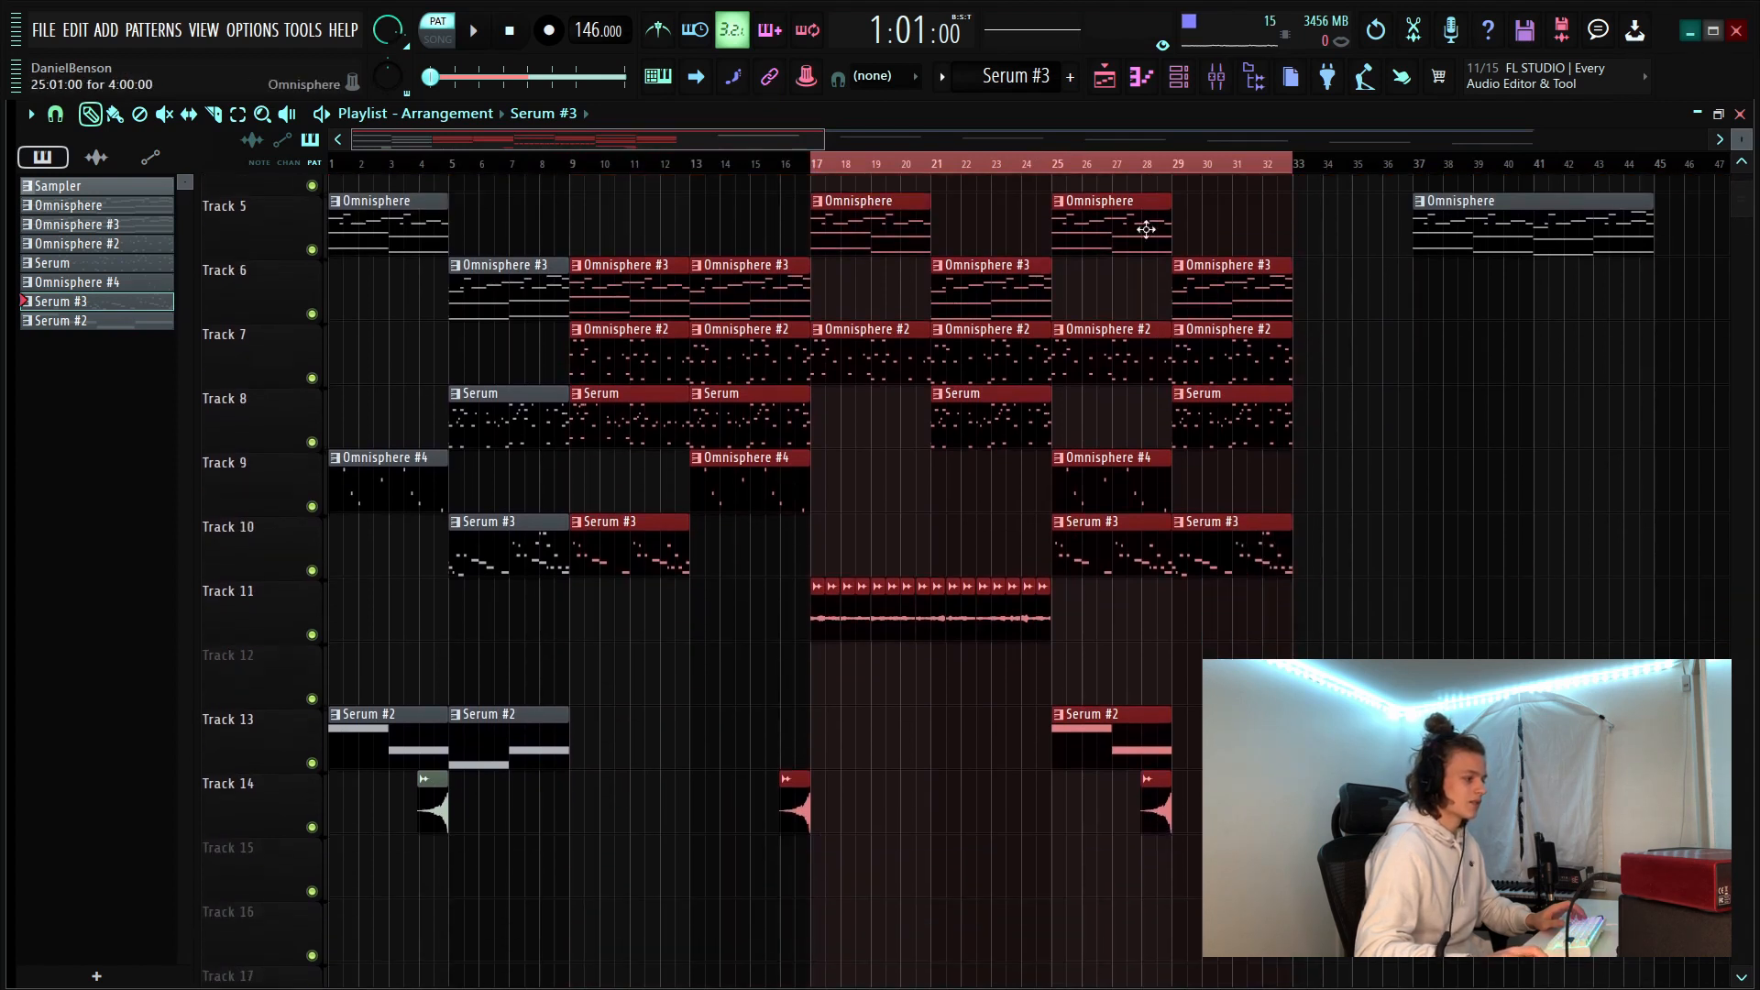
scroll(1249, 322, "up", 2)
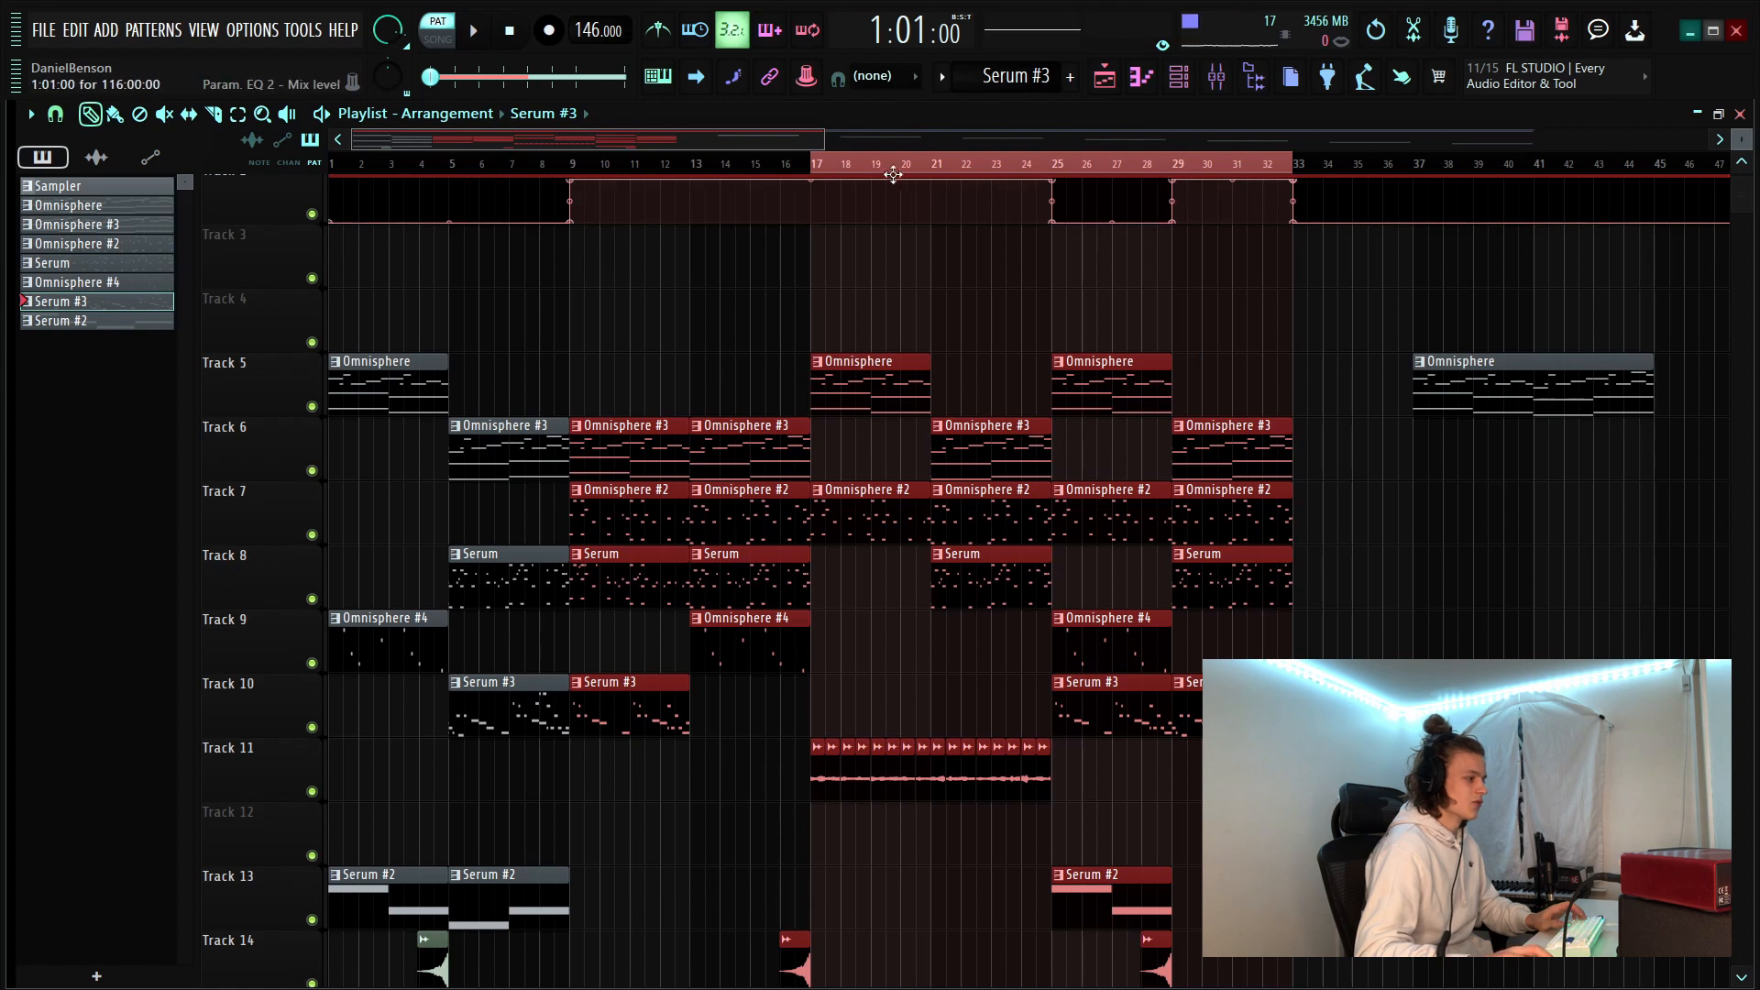
left_click_drag(515, 289, 332, 609)
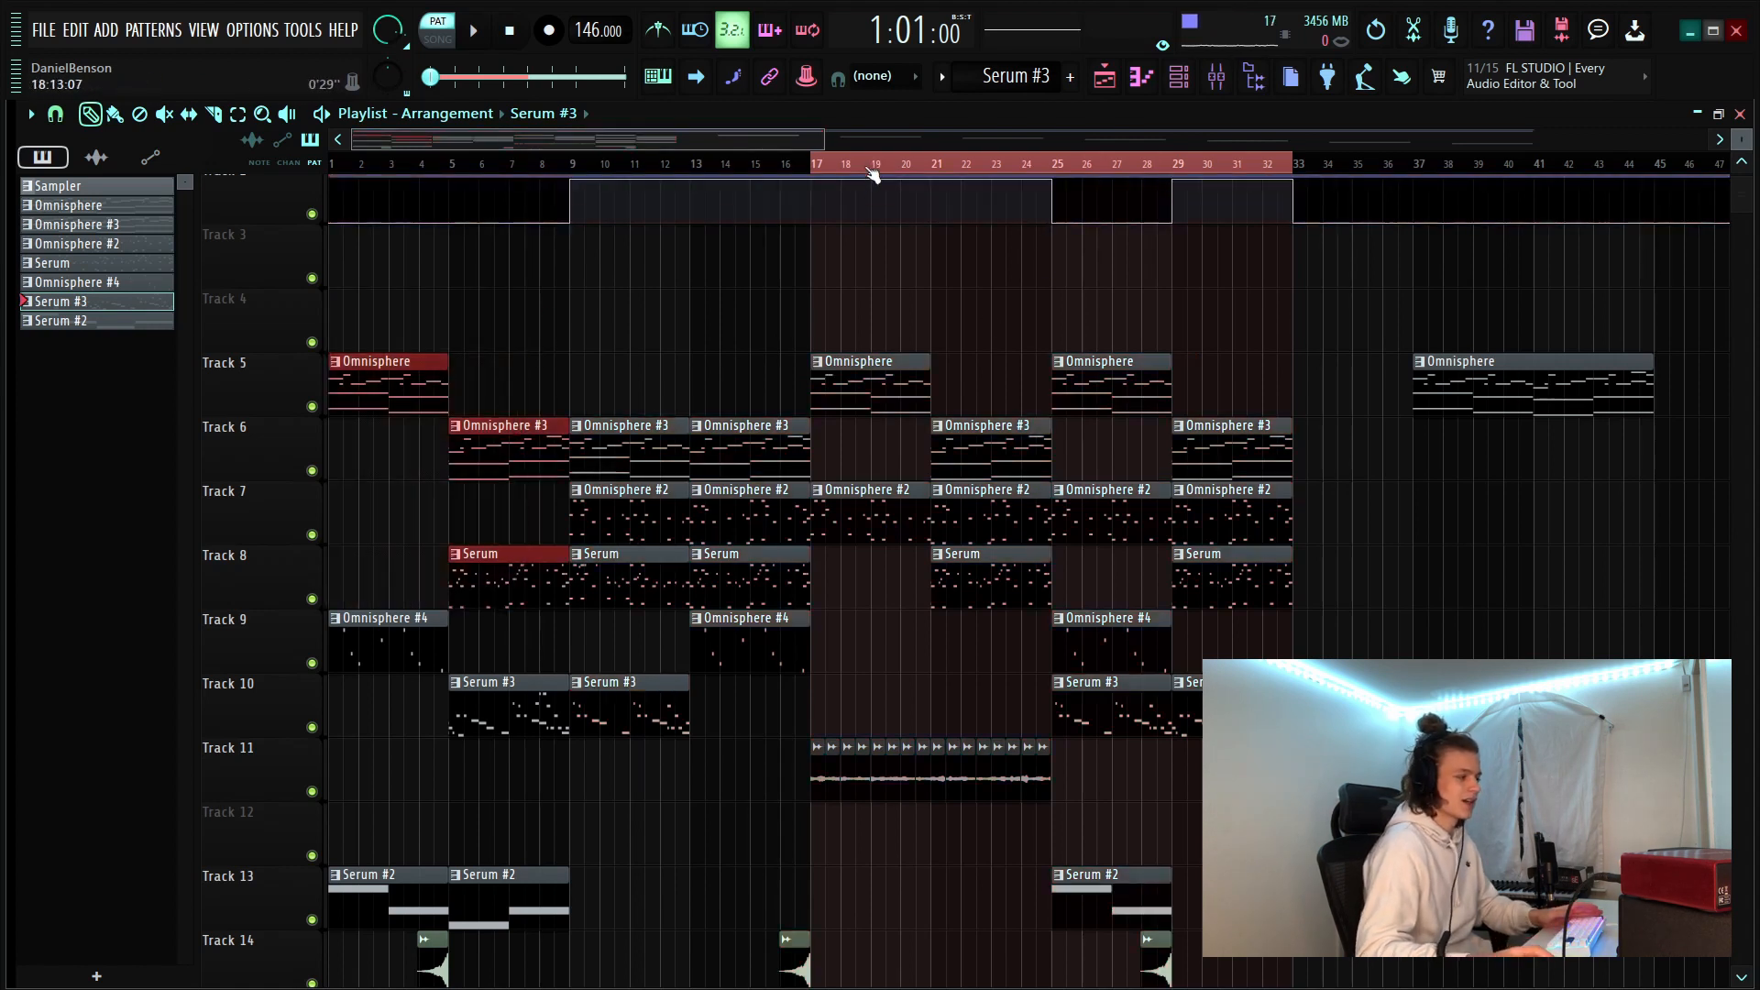
Inspect the sample settings of the FX - Impact clip on Track 14, including its Reverse option, and close them
scroll(596, 515, "down", 3)
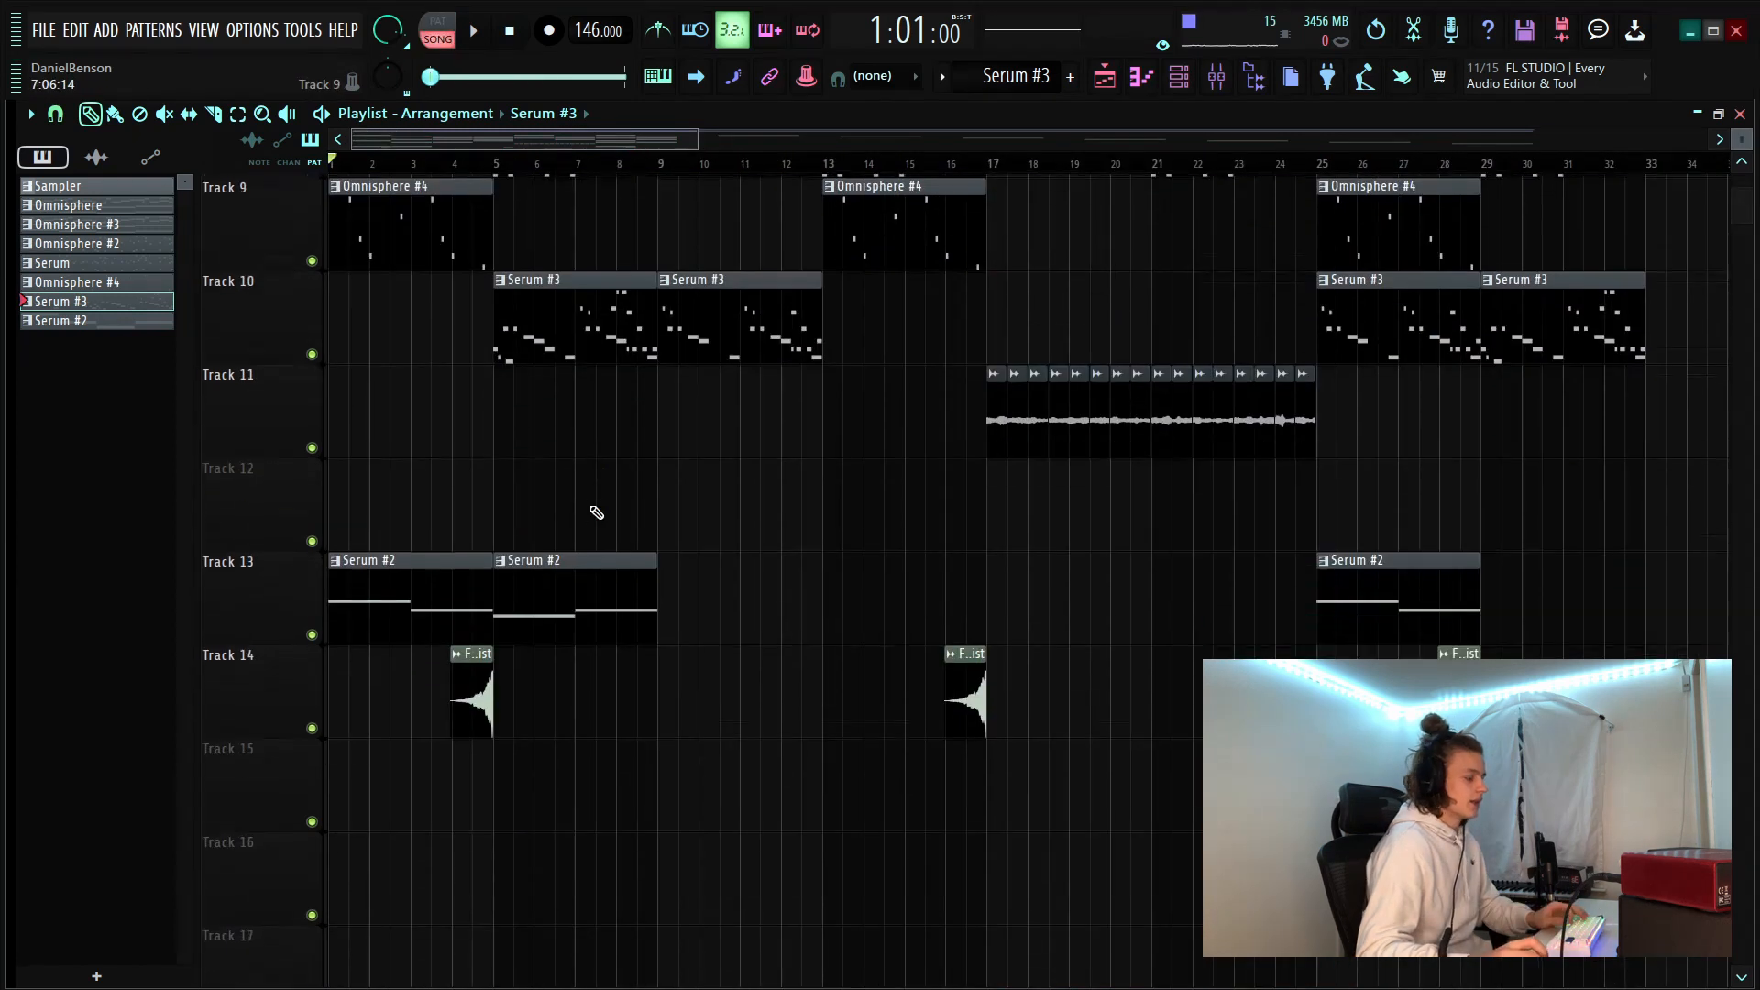
scroll(486, 563, "up", 4)
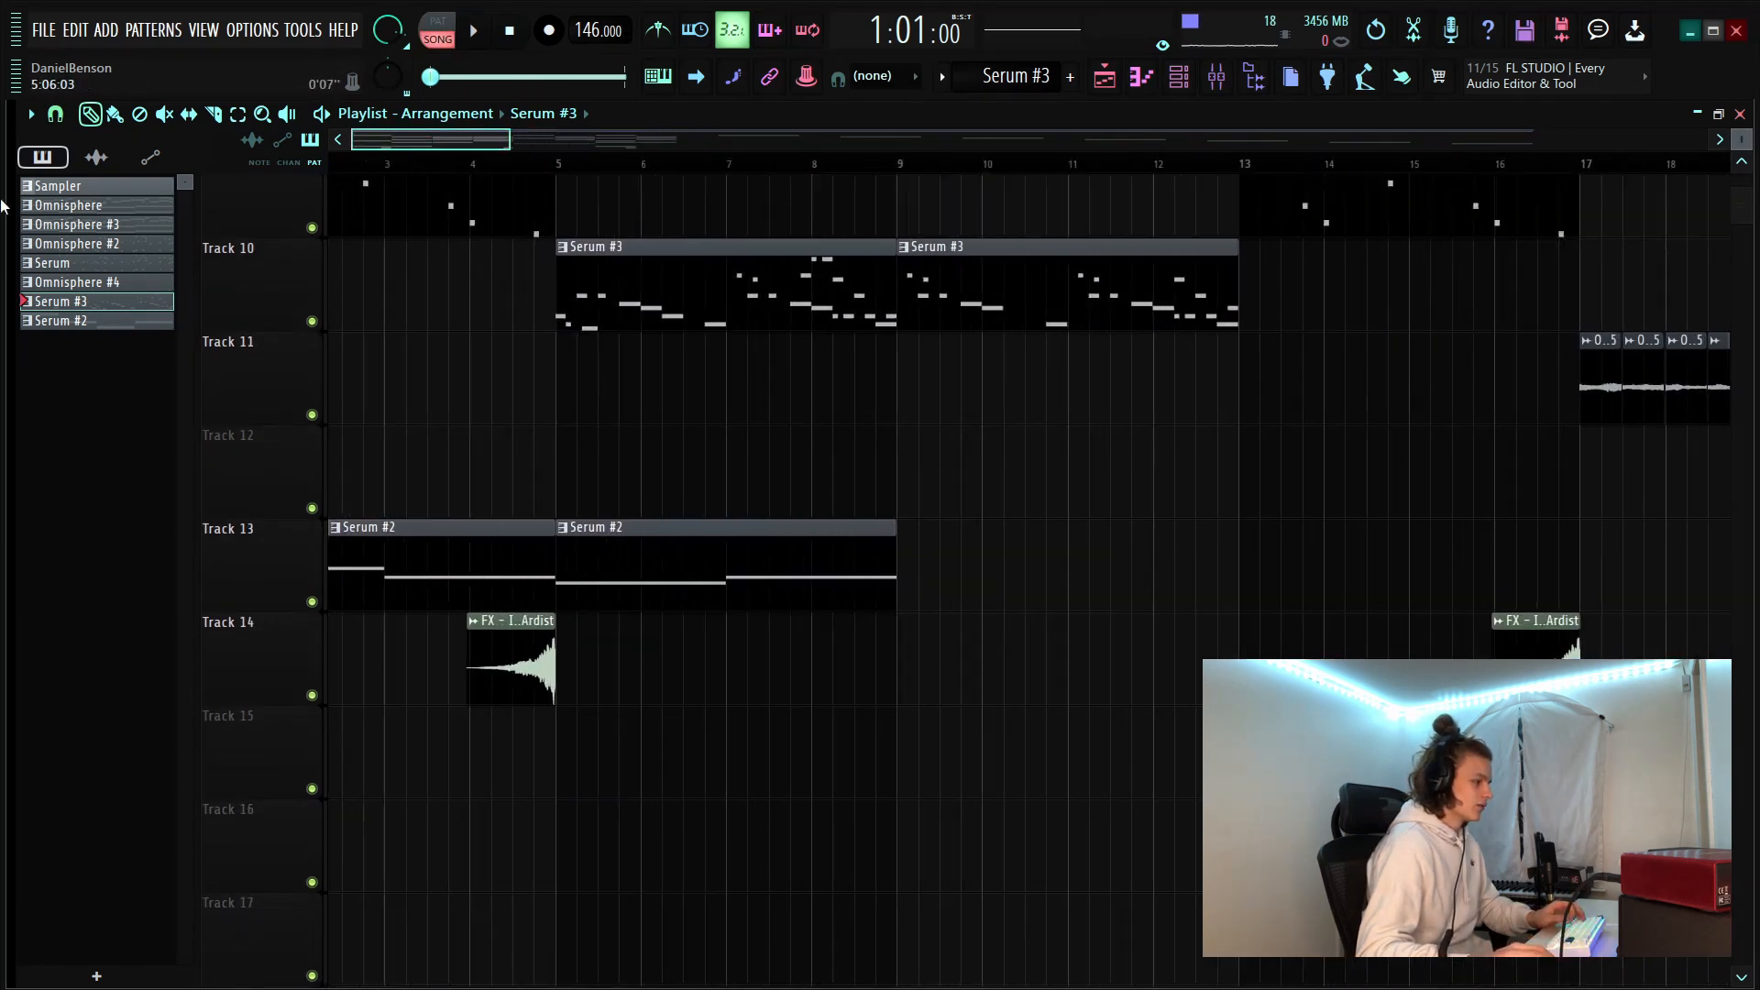
double_click(662, 669)
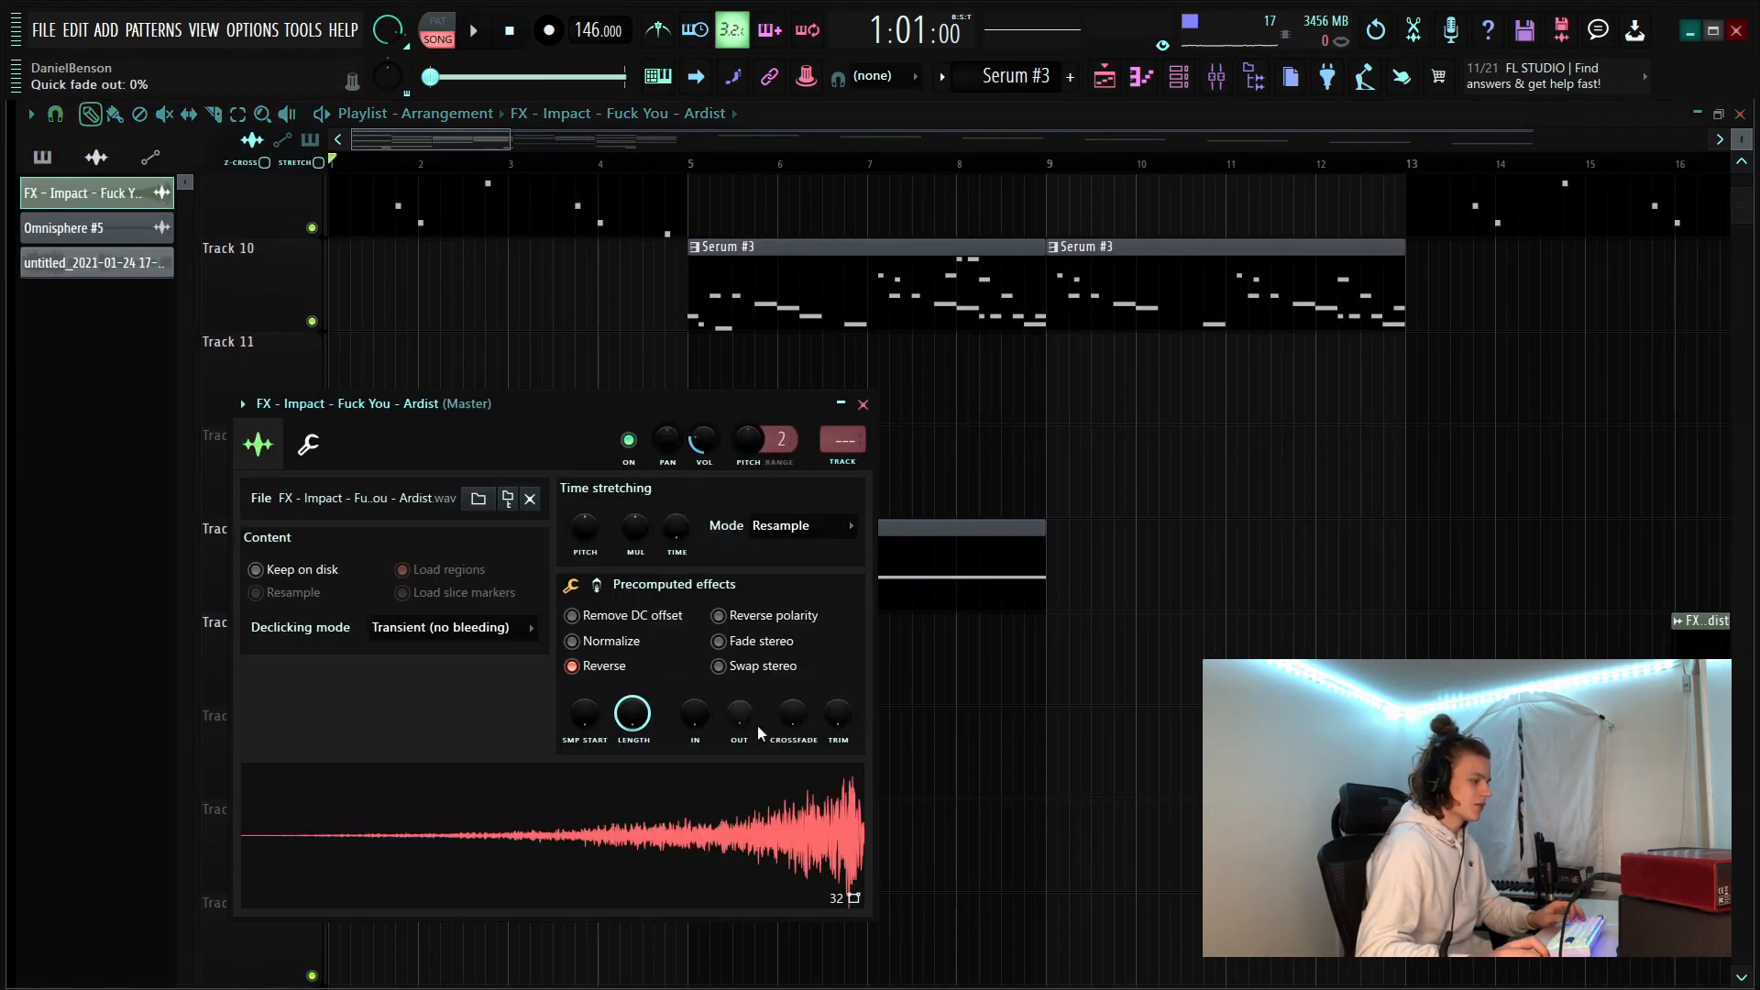
left_click_drag(527, 408, 642, 364)
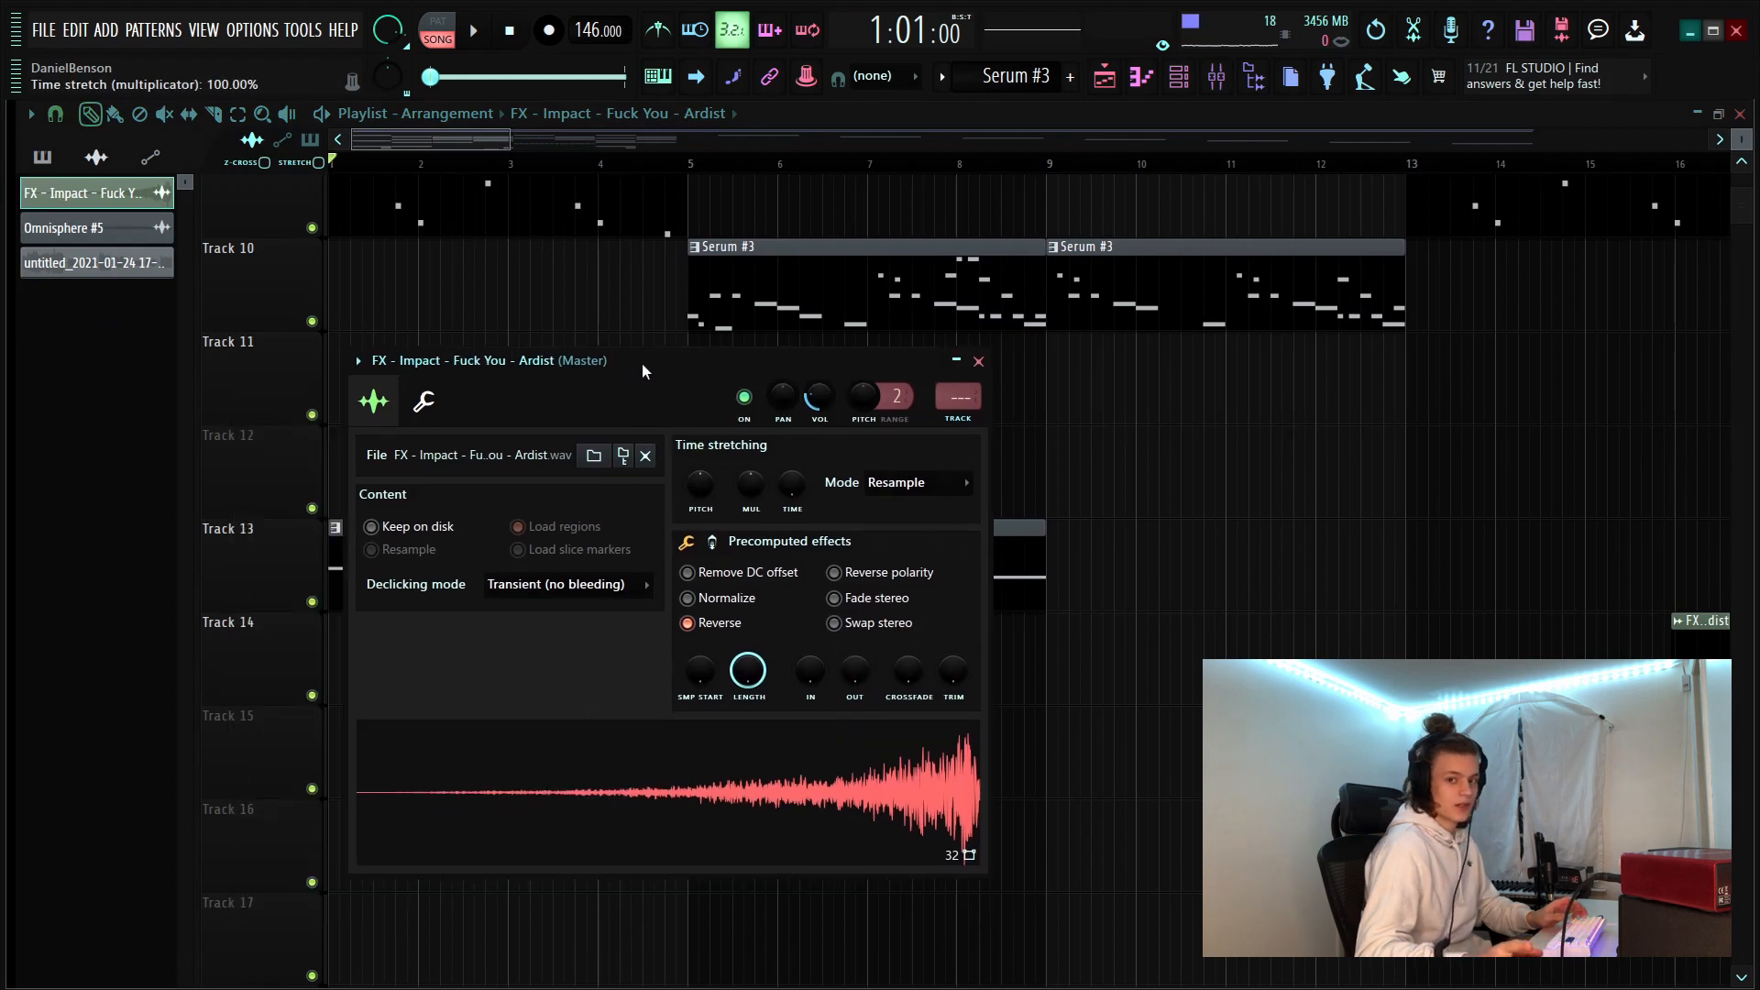
left_click_drag(667, 360, 639, 385)
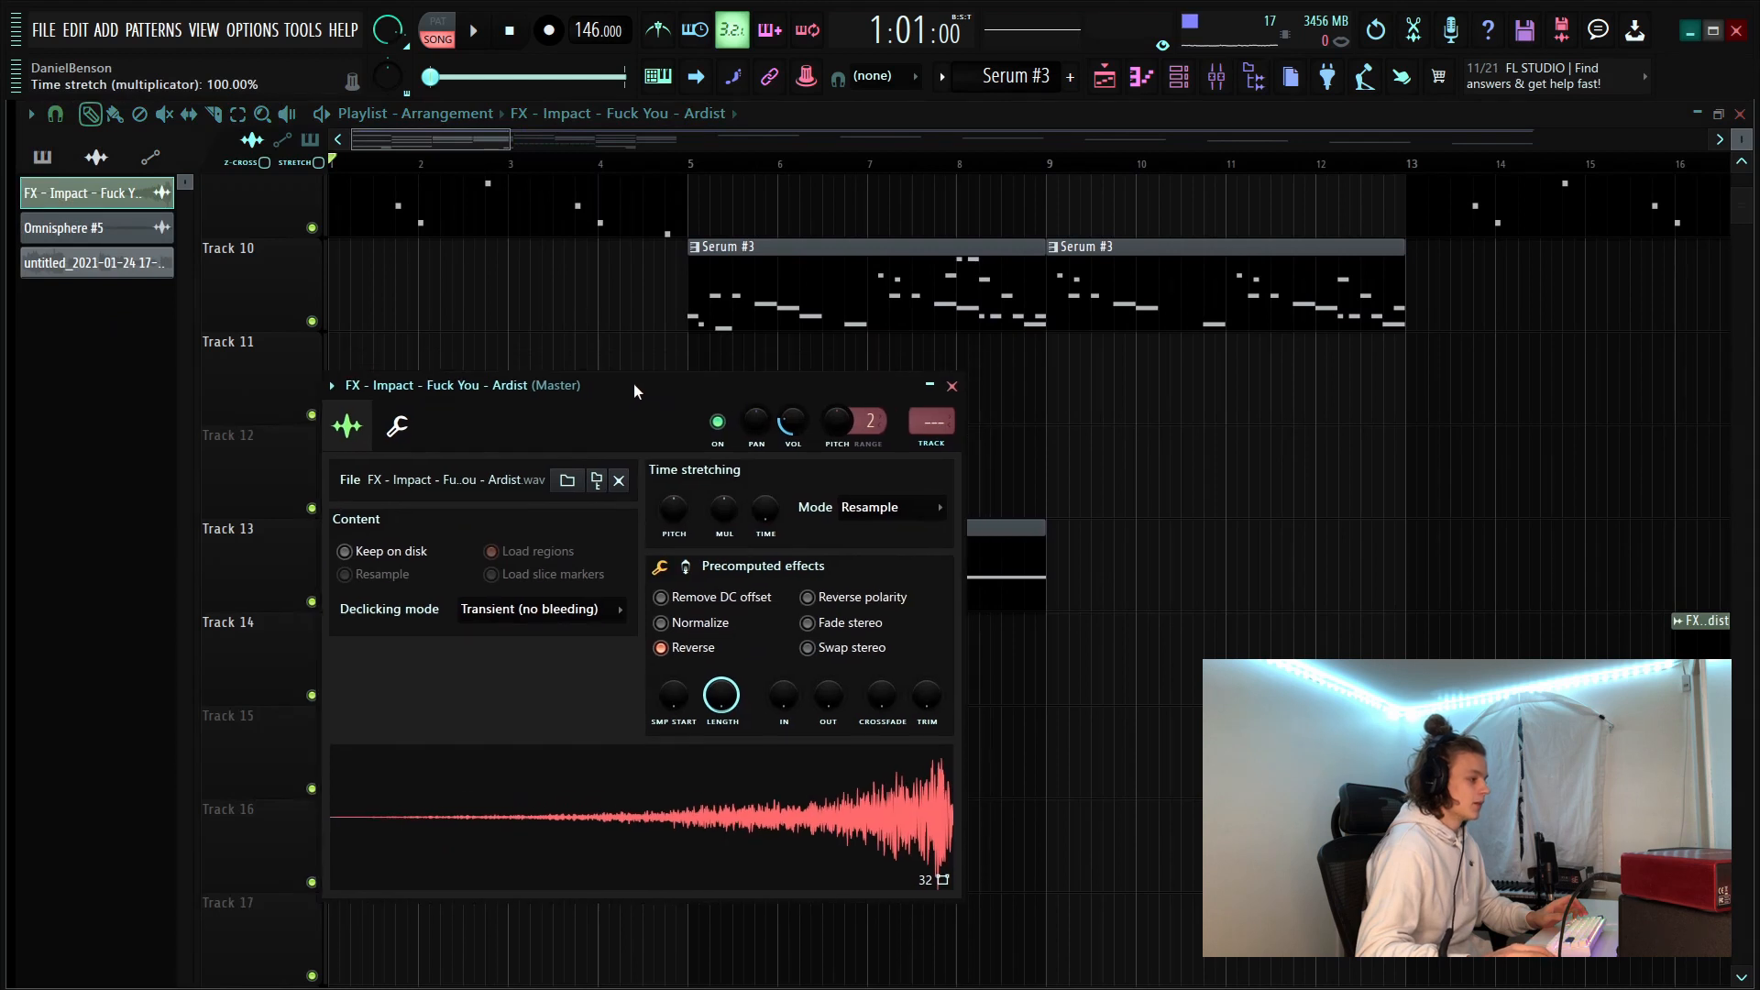
left_click(957, 386)
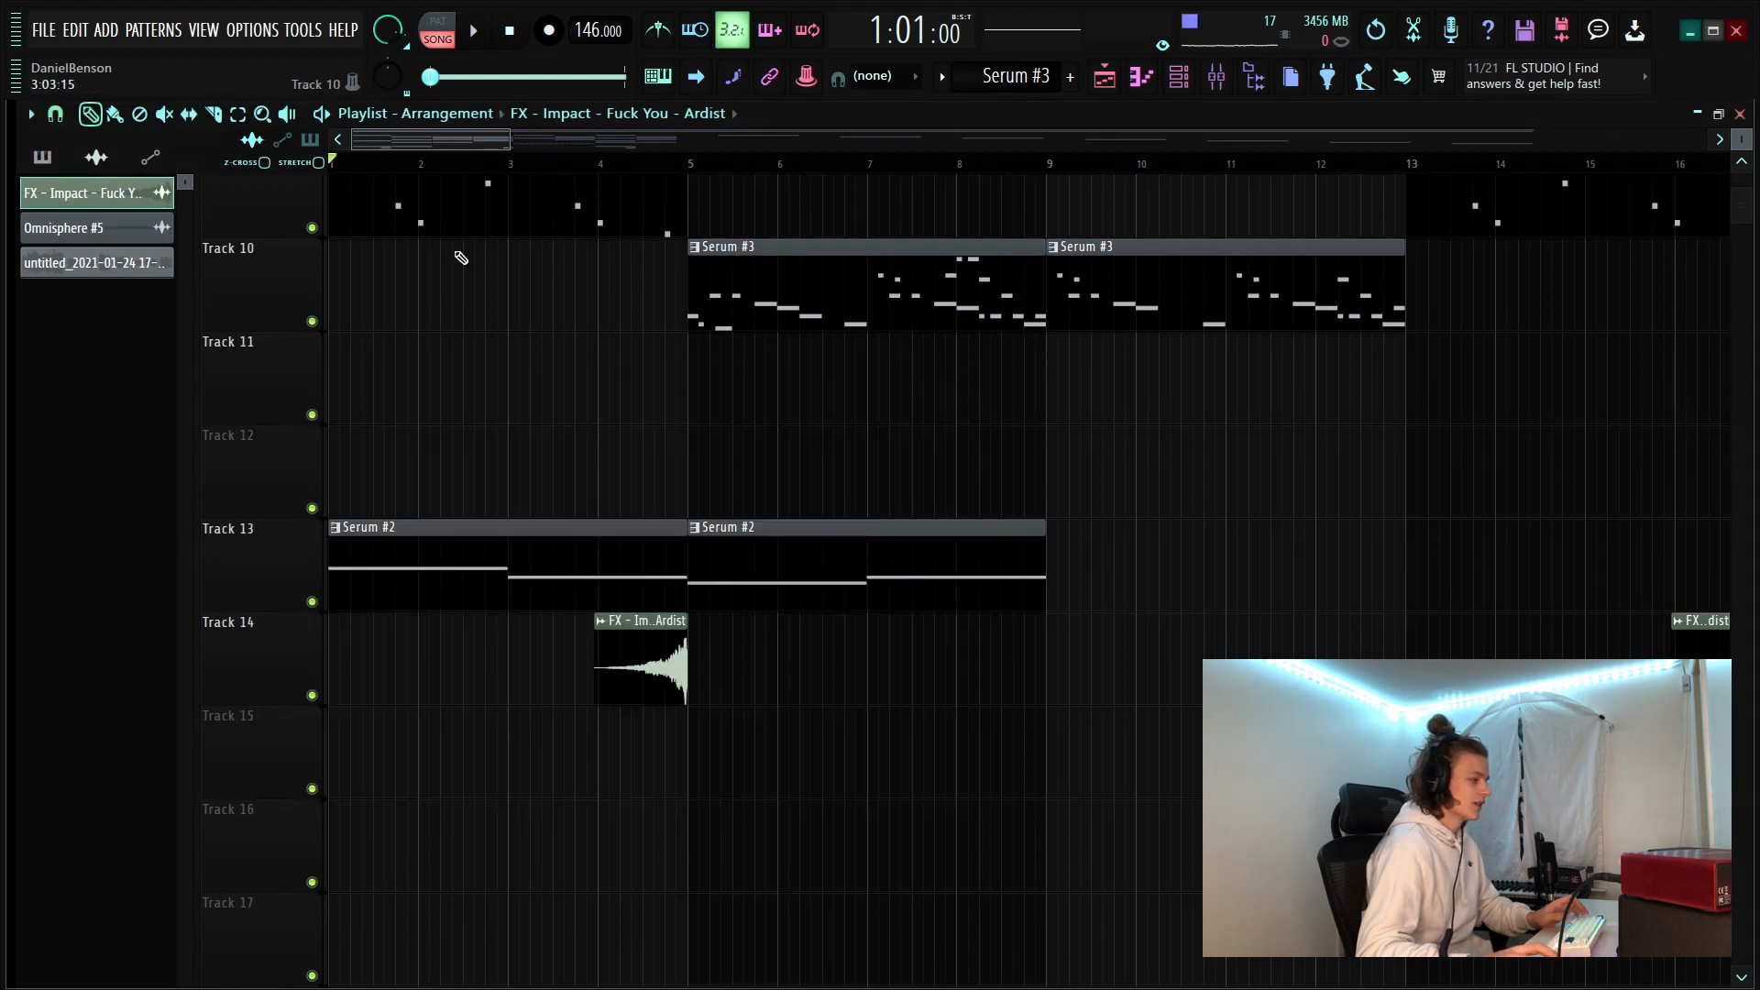
Select the FX - Impact clip on Track 14 that leads into bar 5
scroll(639, 178, "up", 3)
left_click_drag(881, 756, 639, 698)
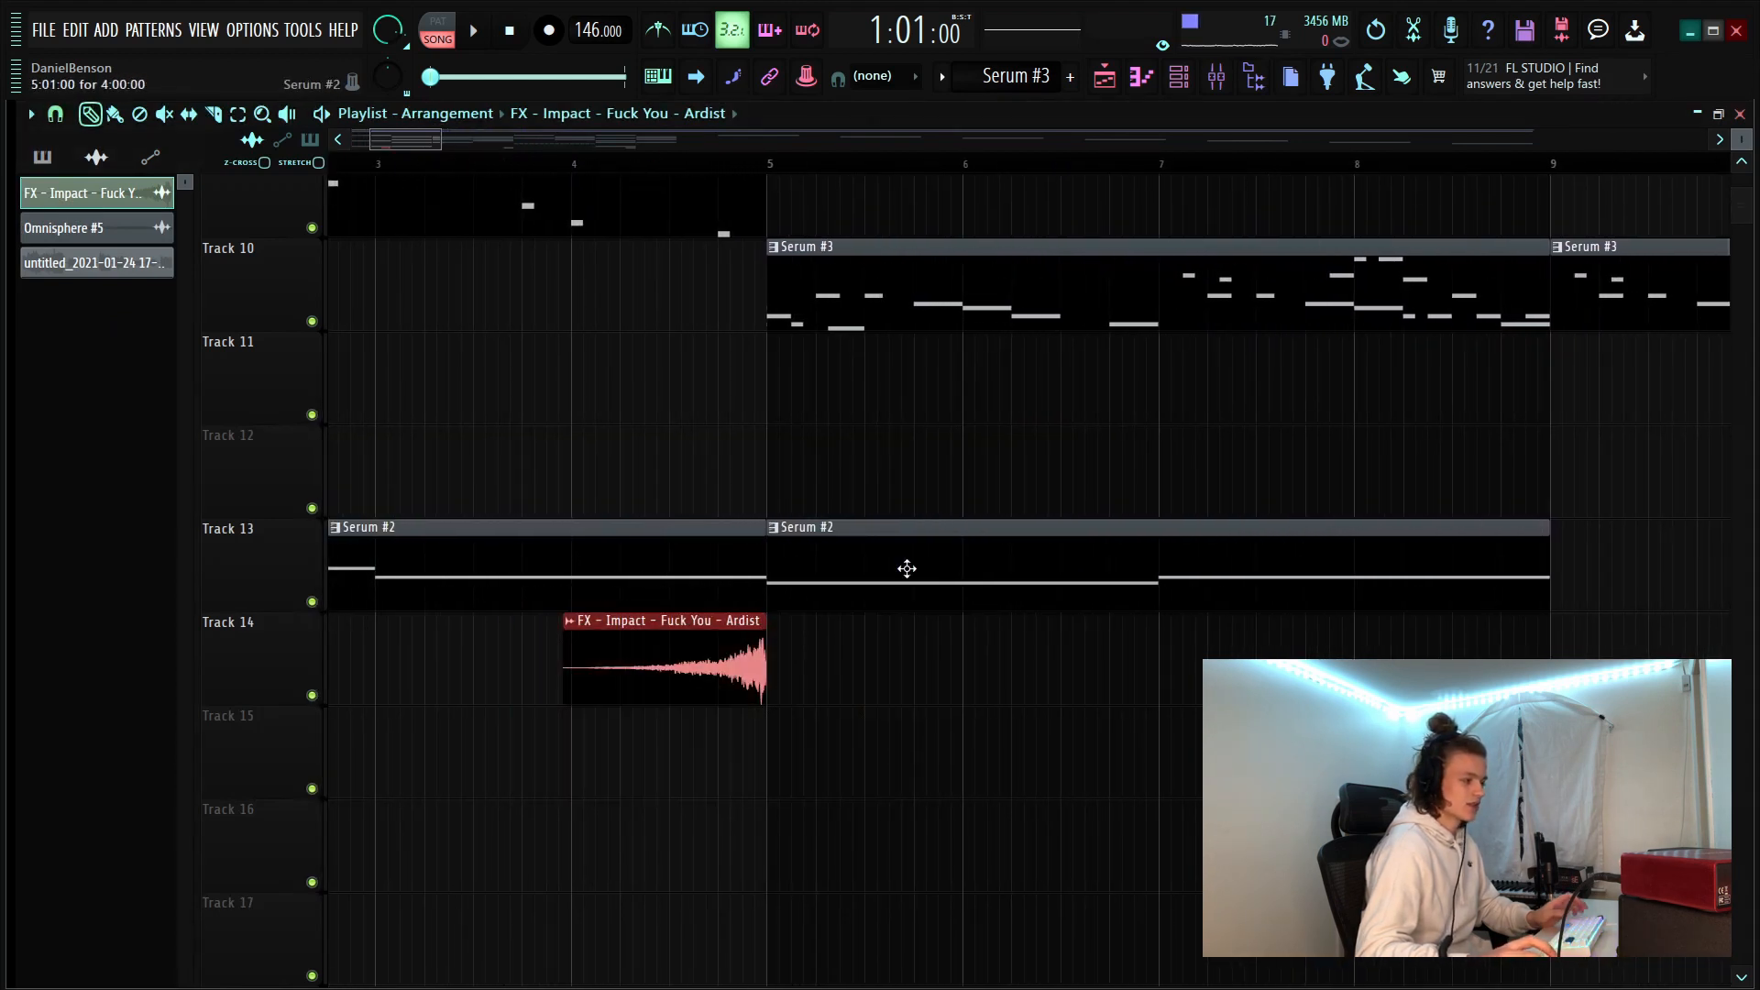
scroll(768, 167, "down", 8)
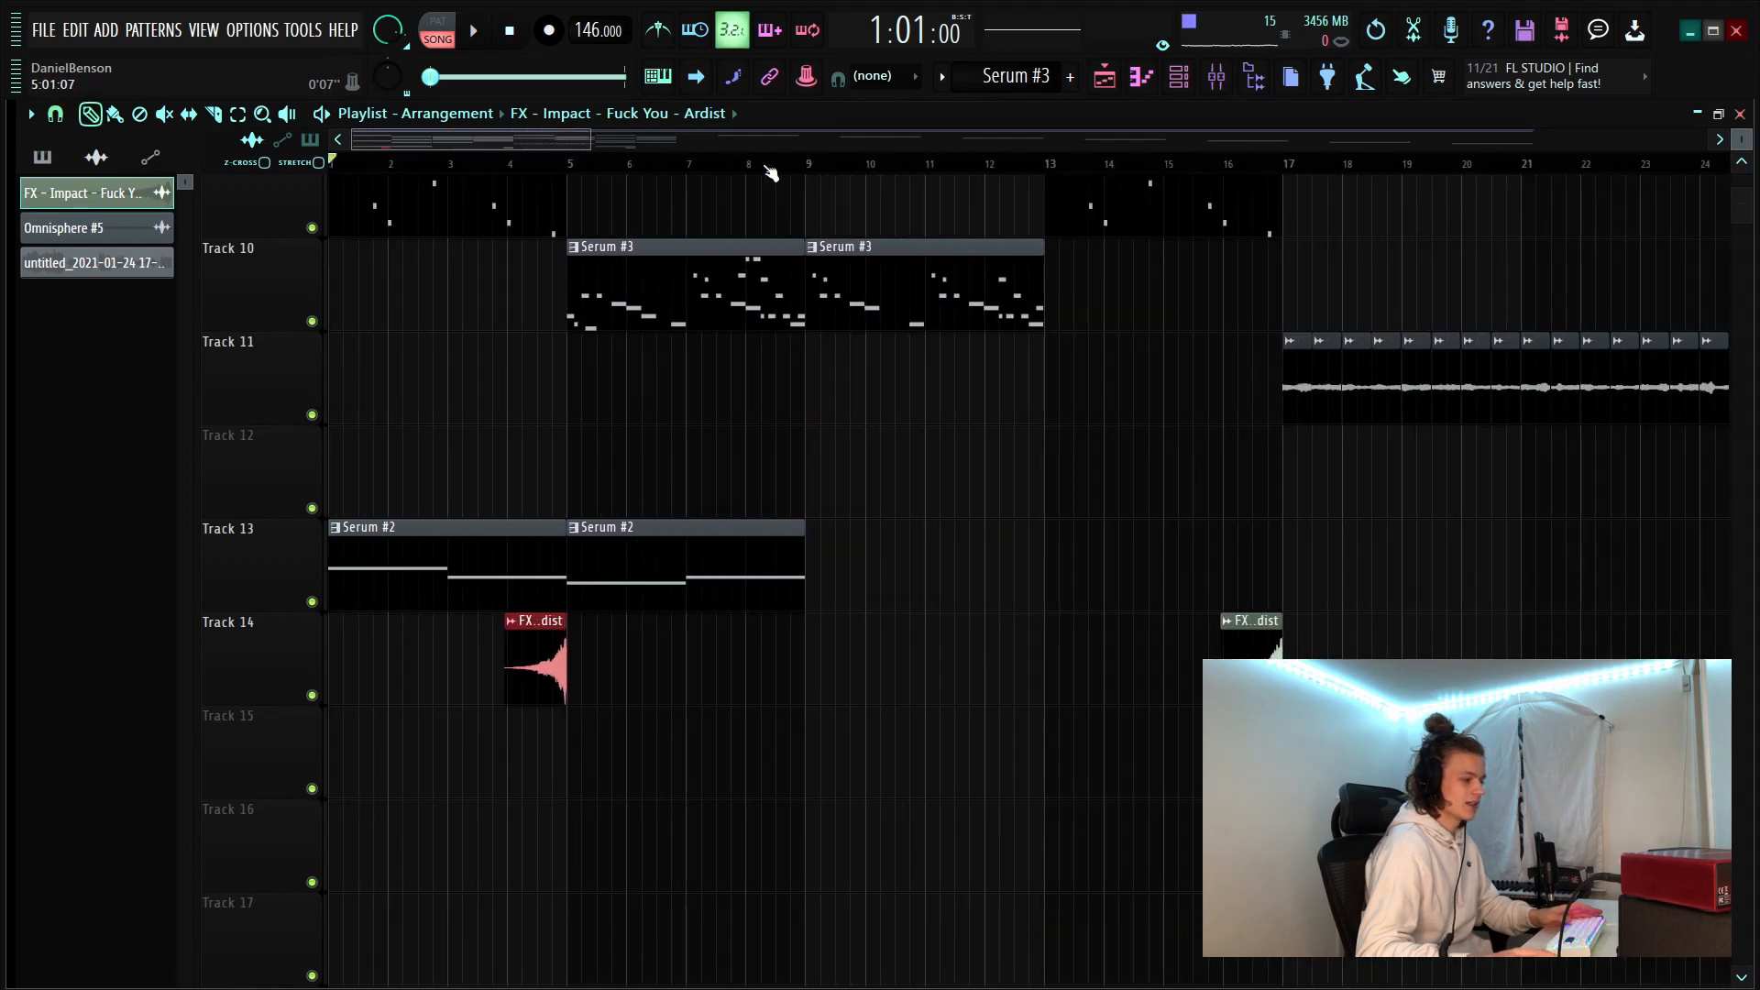
Make Omnisphere the active pattern, view its Render as audio clip option and dismiss the options without rendering
scroll(770, 172, "down", 1)
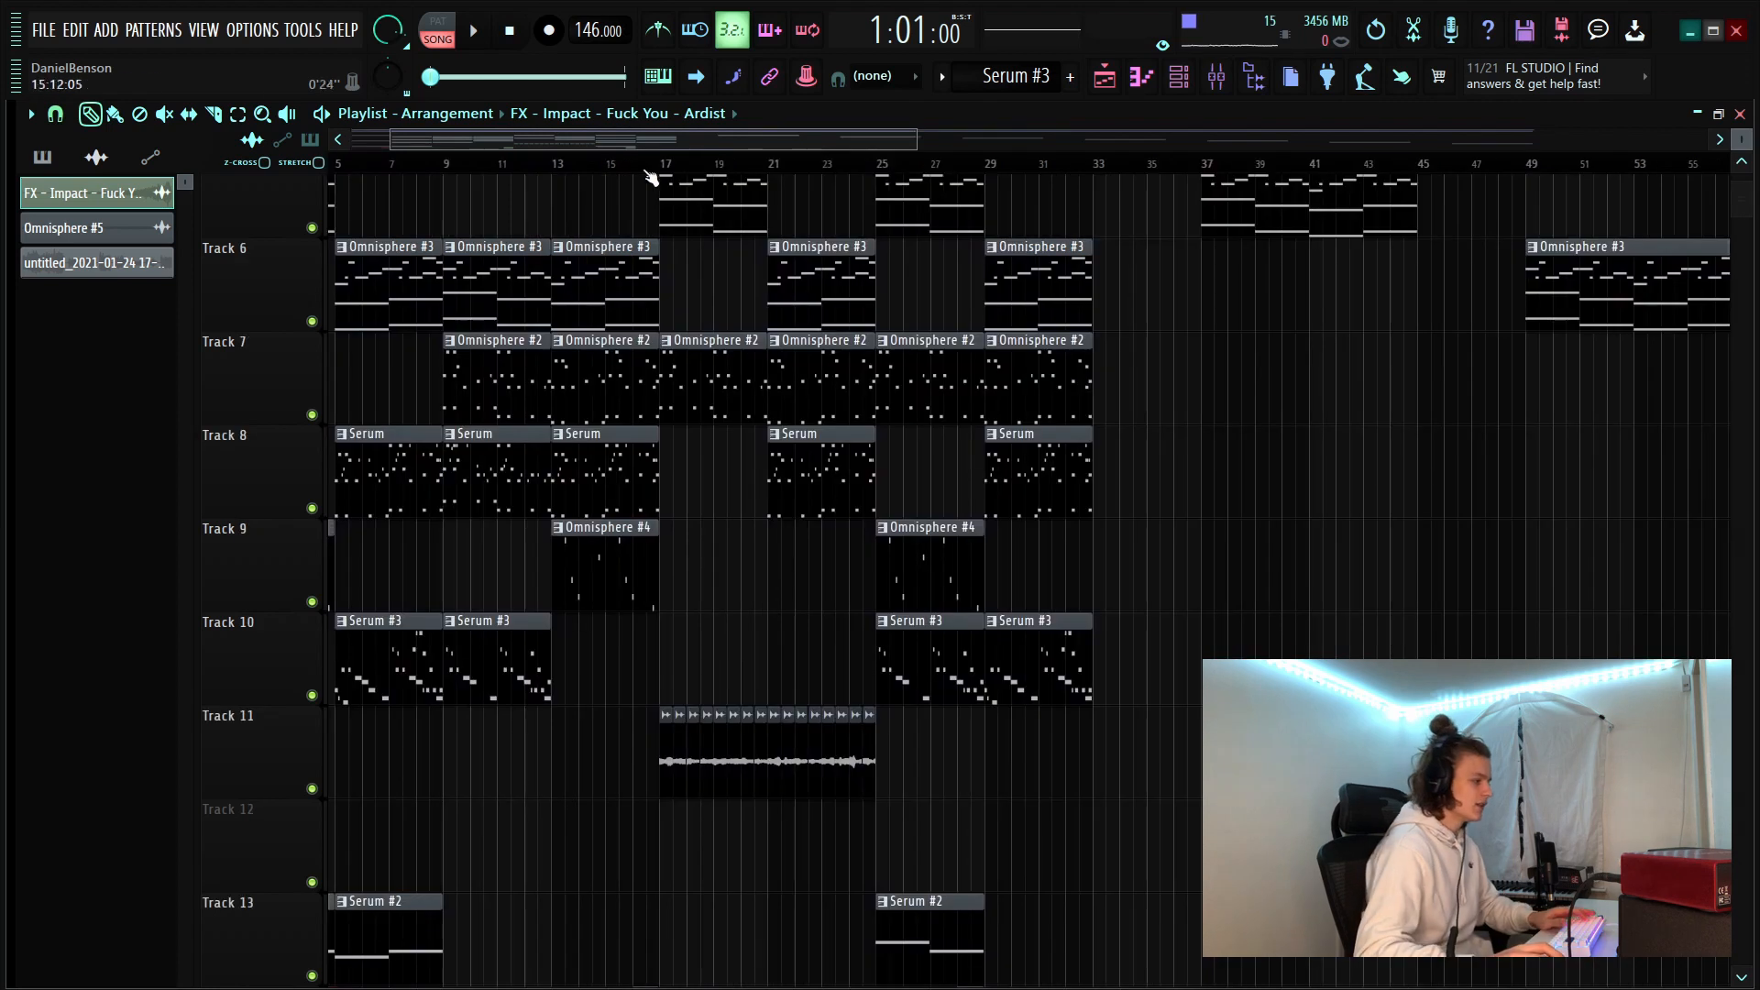
scroll(672, 171, "up", 3)
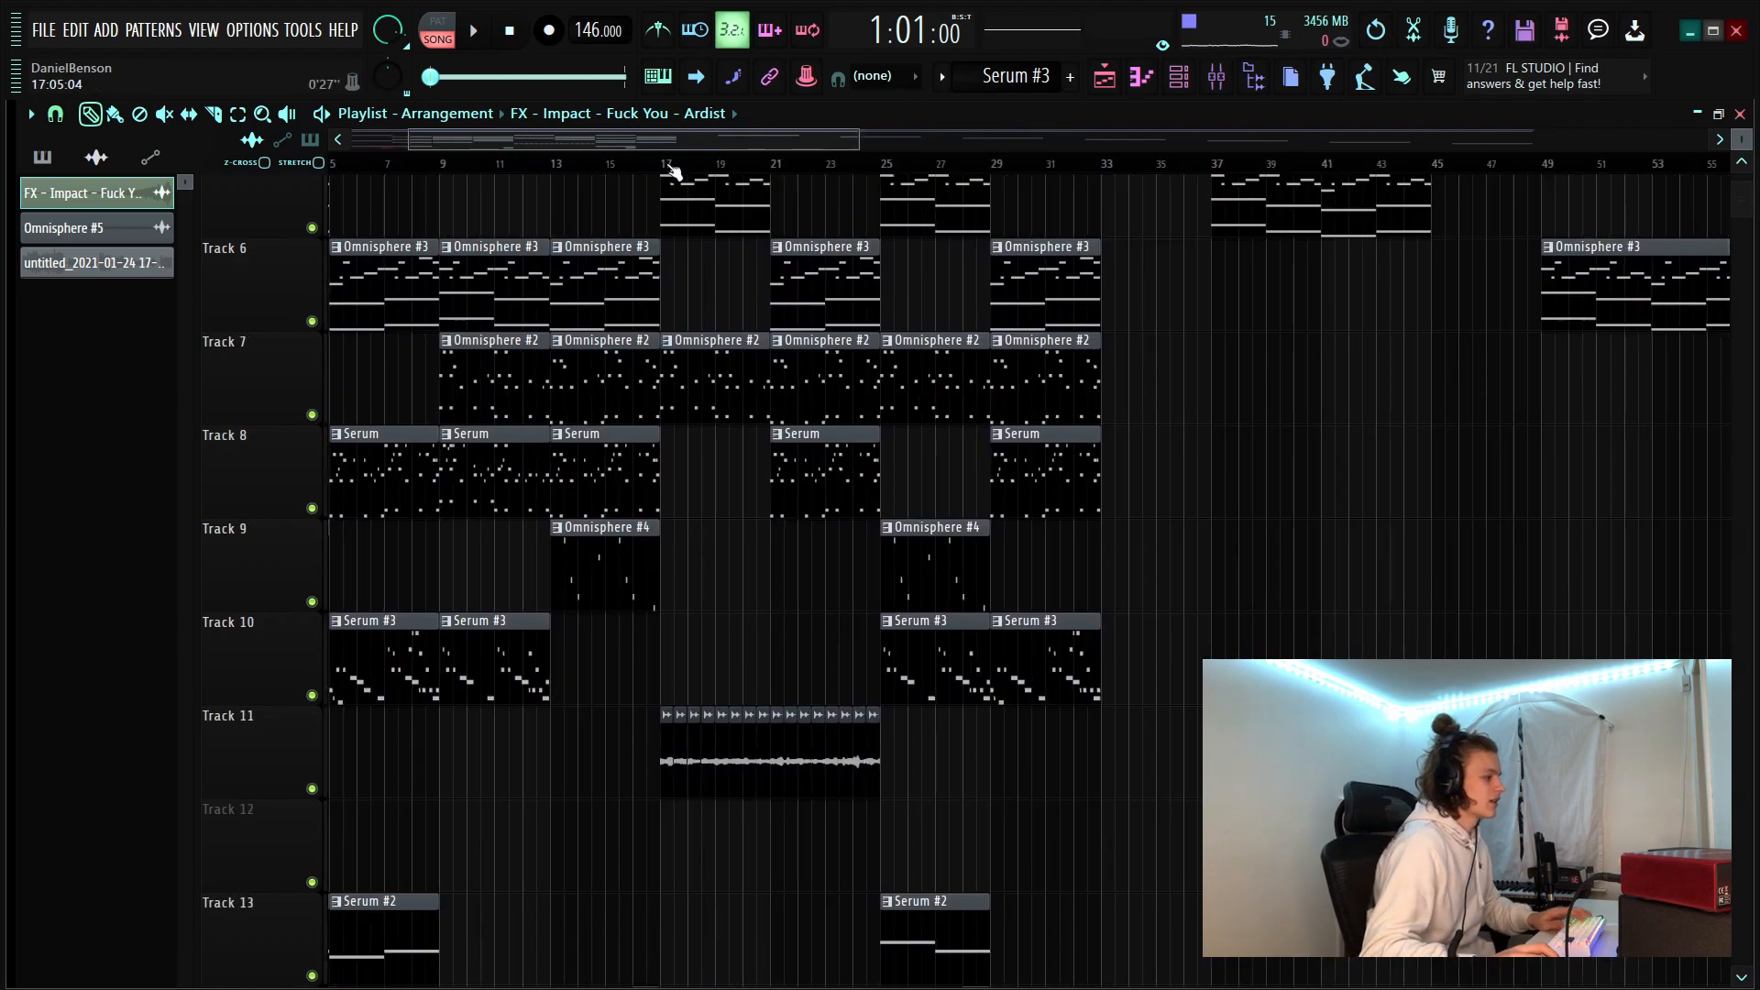
scroll(894, 753, "left", 4)
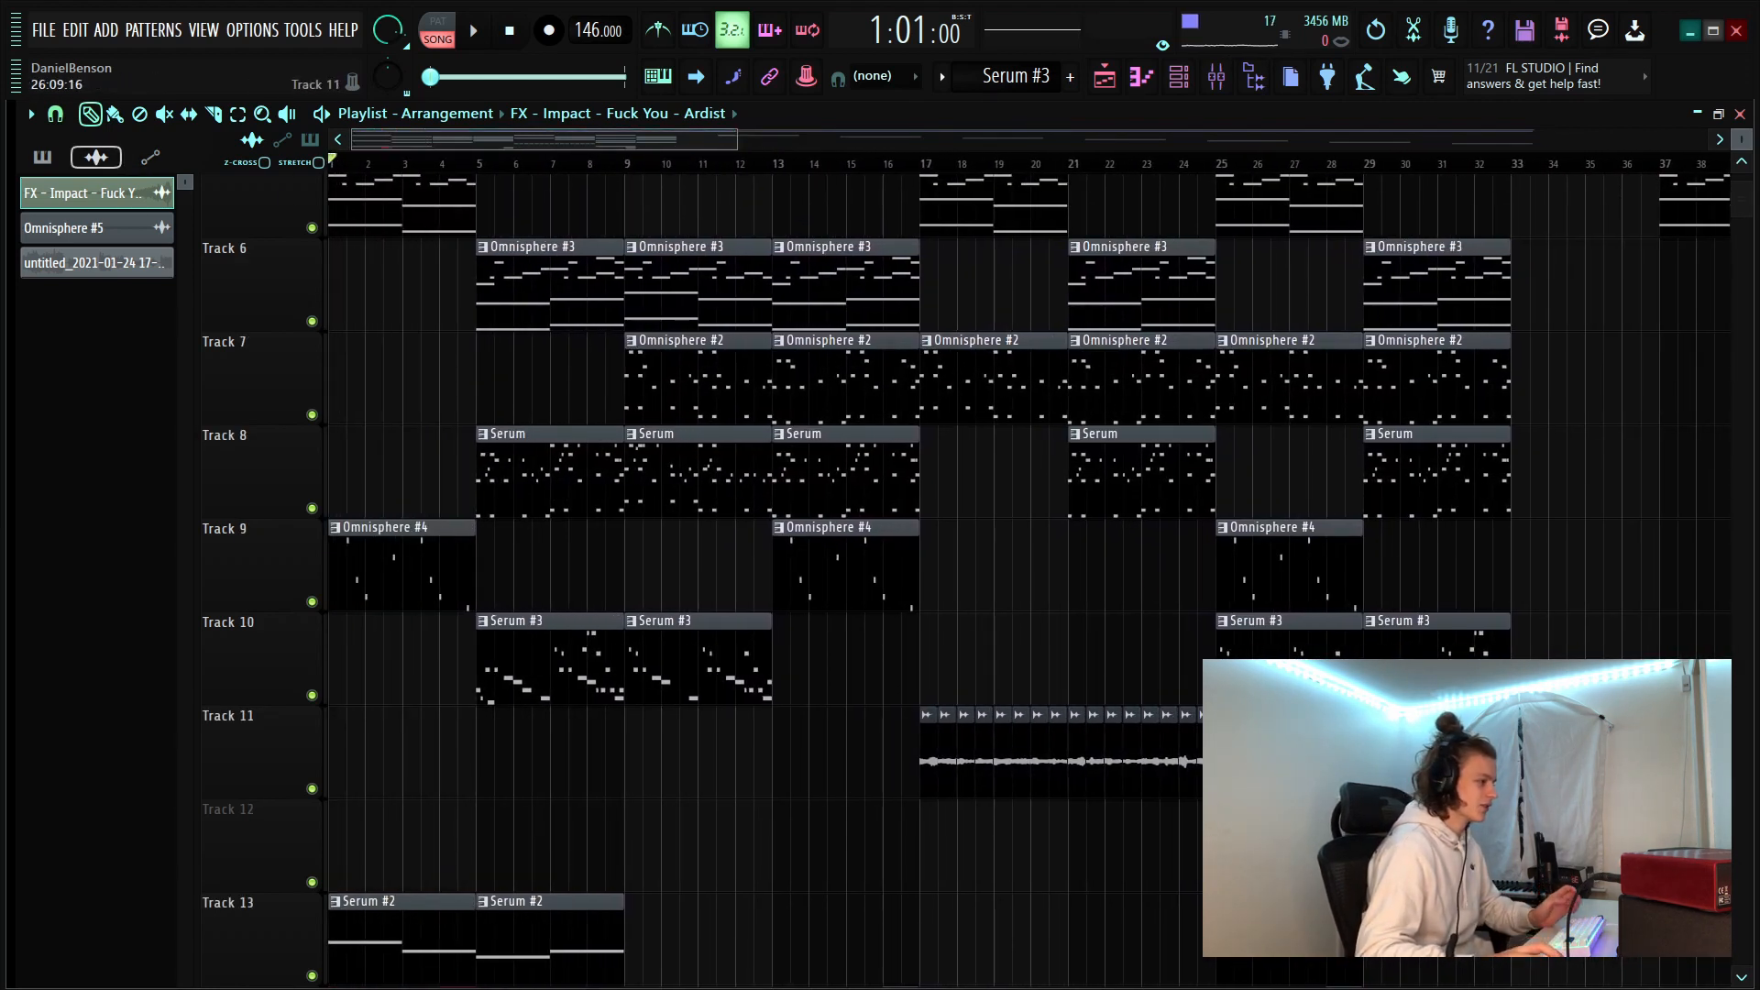
scroll(914, 440, "up", 1)
left_click(42, 157)
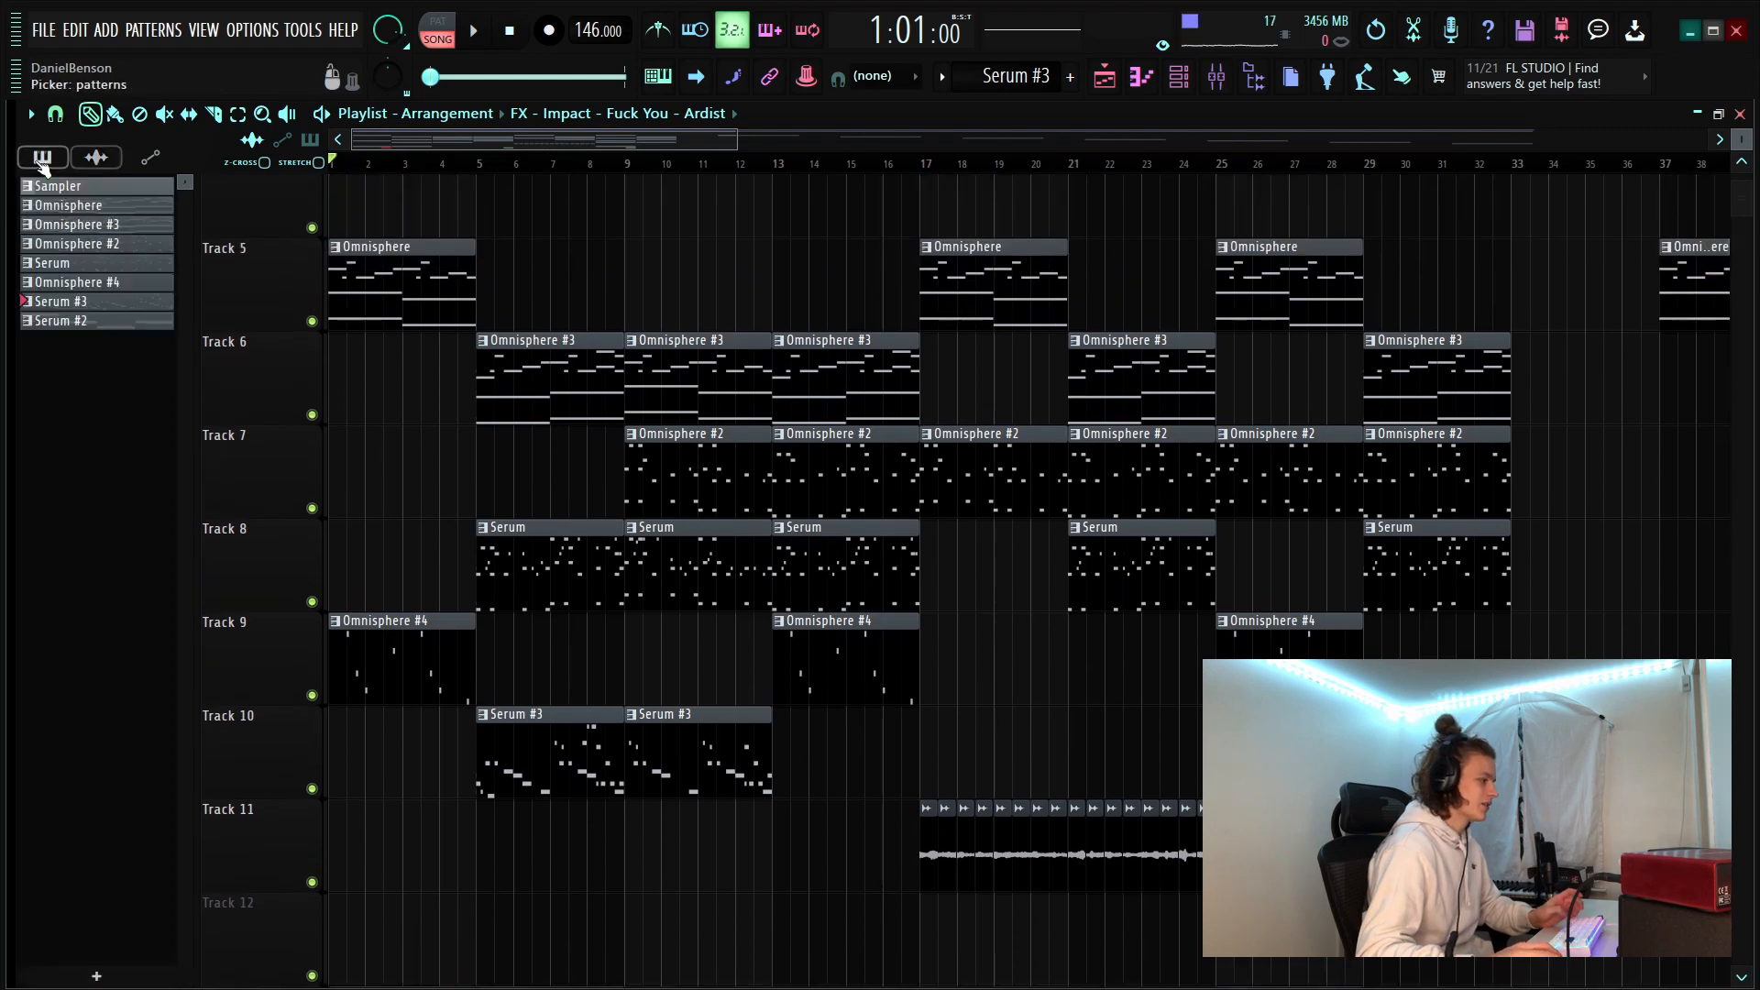
right_click(98, 206)
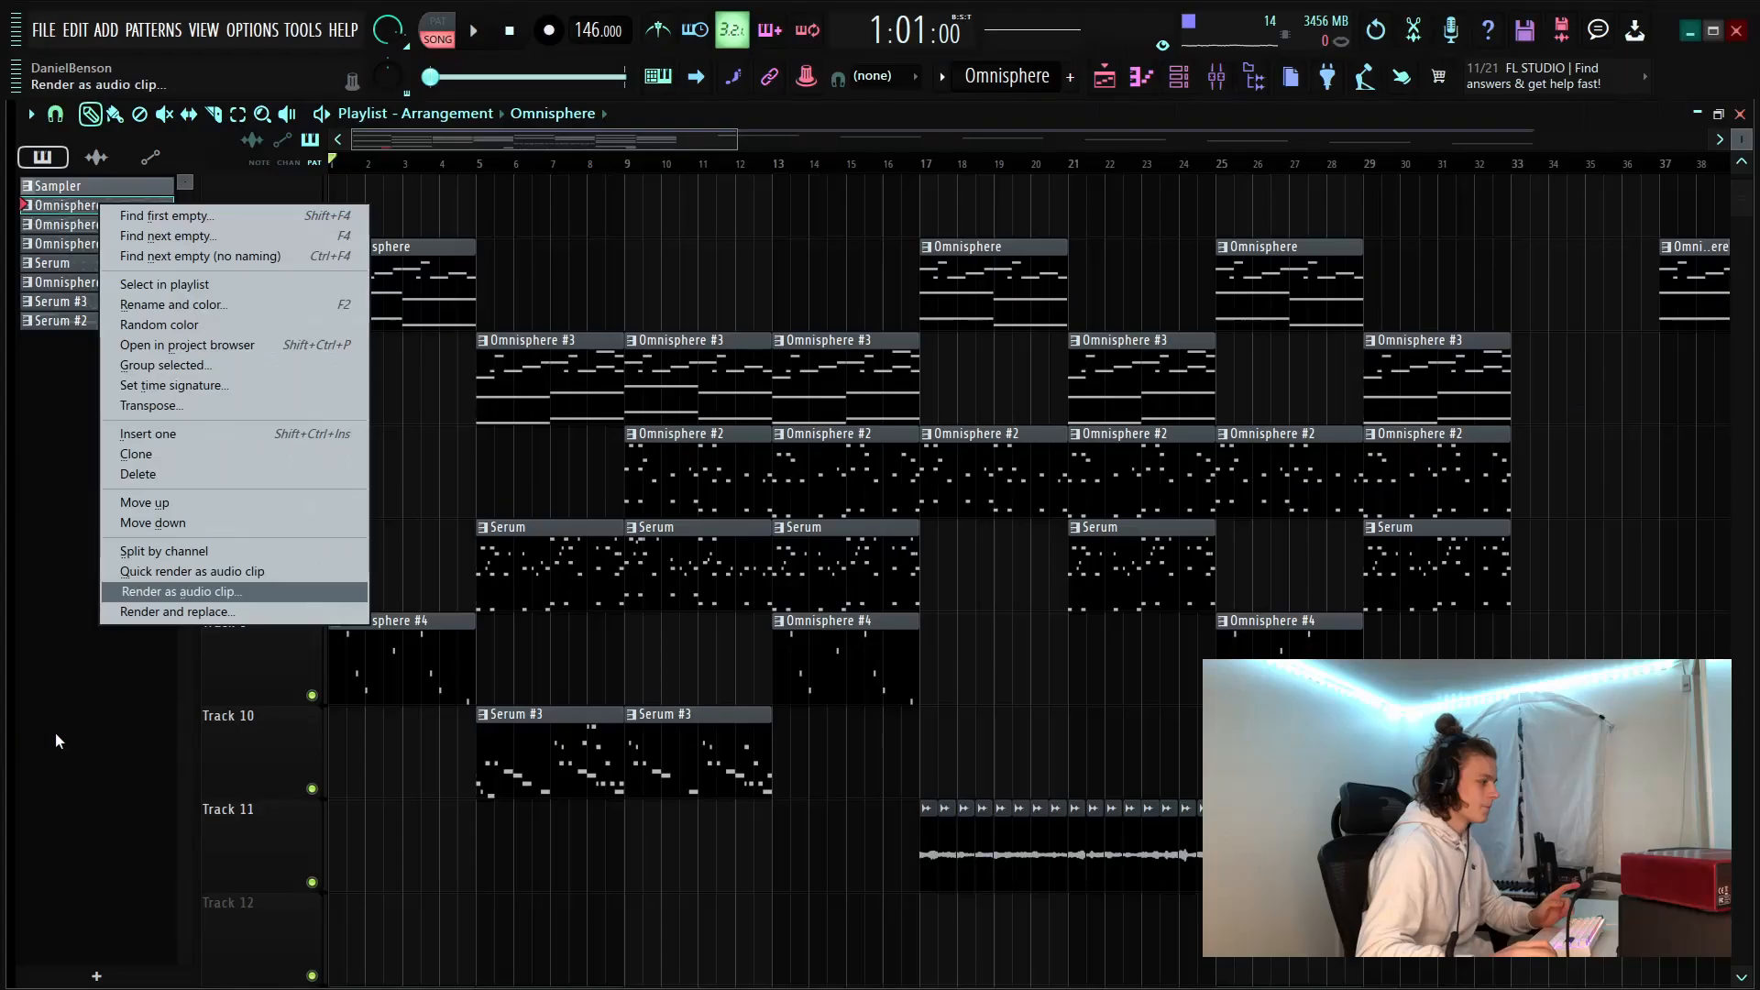
left_click(56, 735)
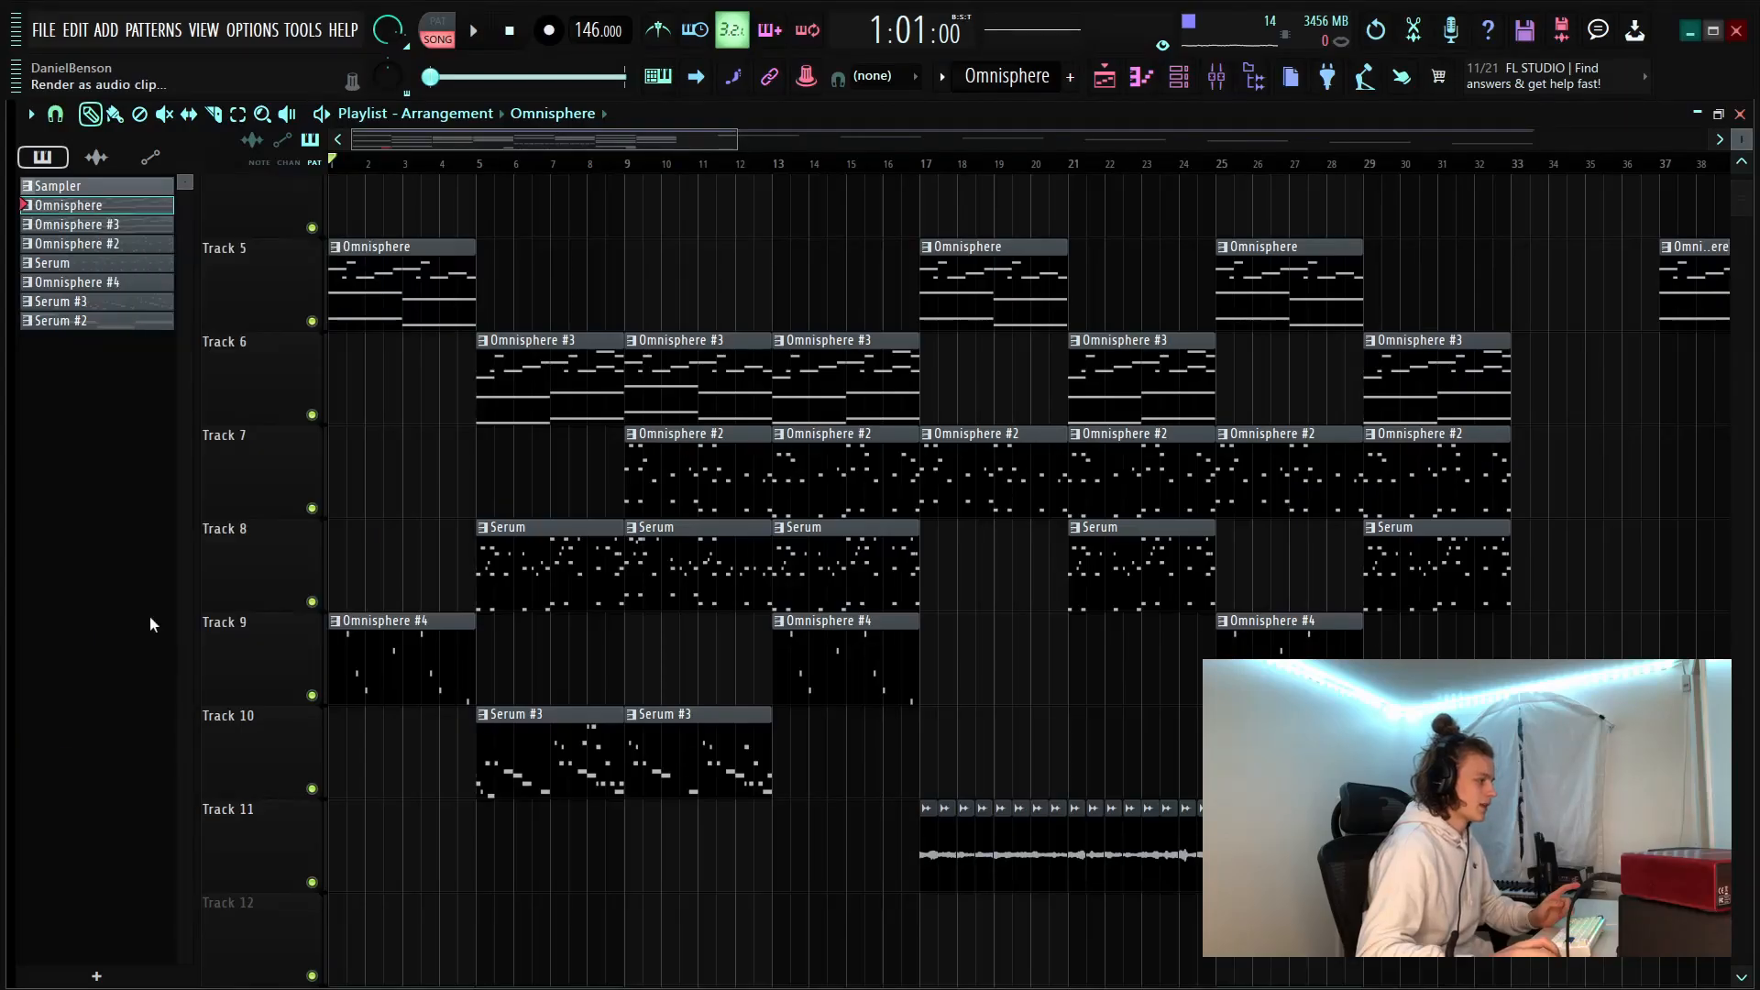
Inspect the sample settings of the Omnisphere #5 audio clip on Track 11, including its Reverse option, and close them
scroll(1538, 511, "down", 4)
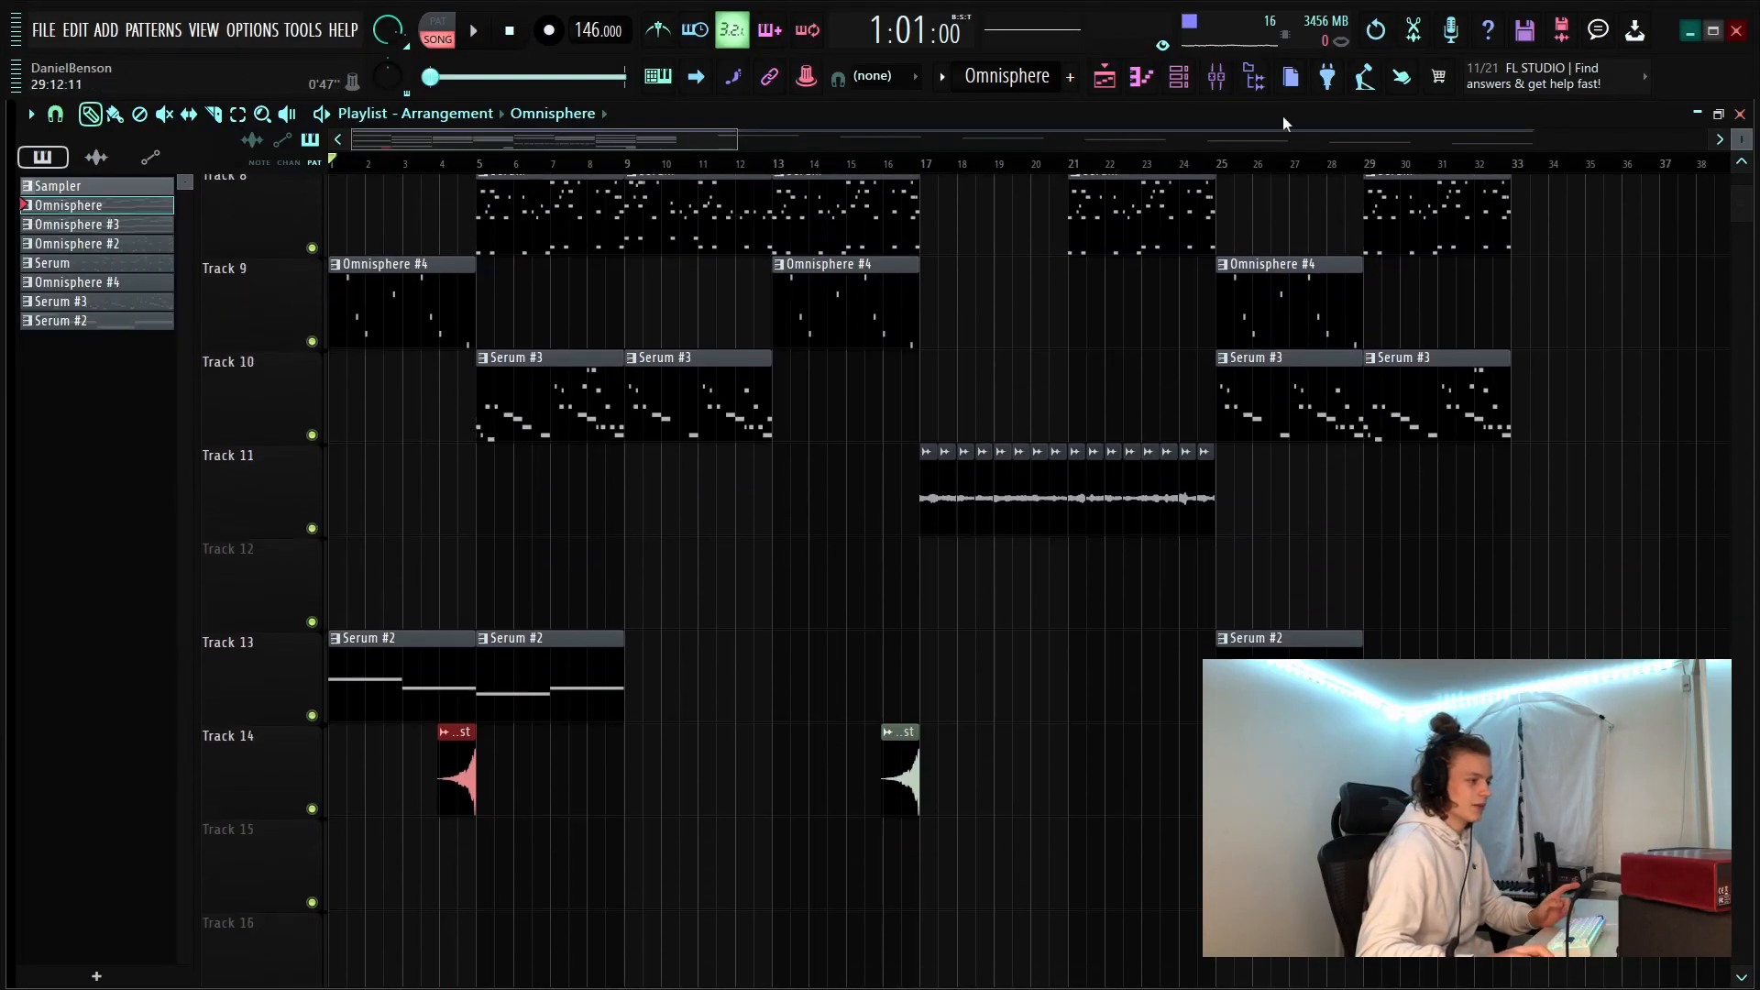
scroll(1056, 165, "up", 5, "ctrl")
scroll(1056, 165, "down", 2)
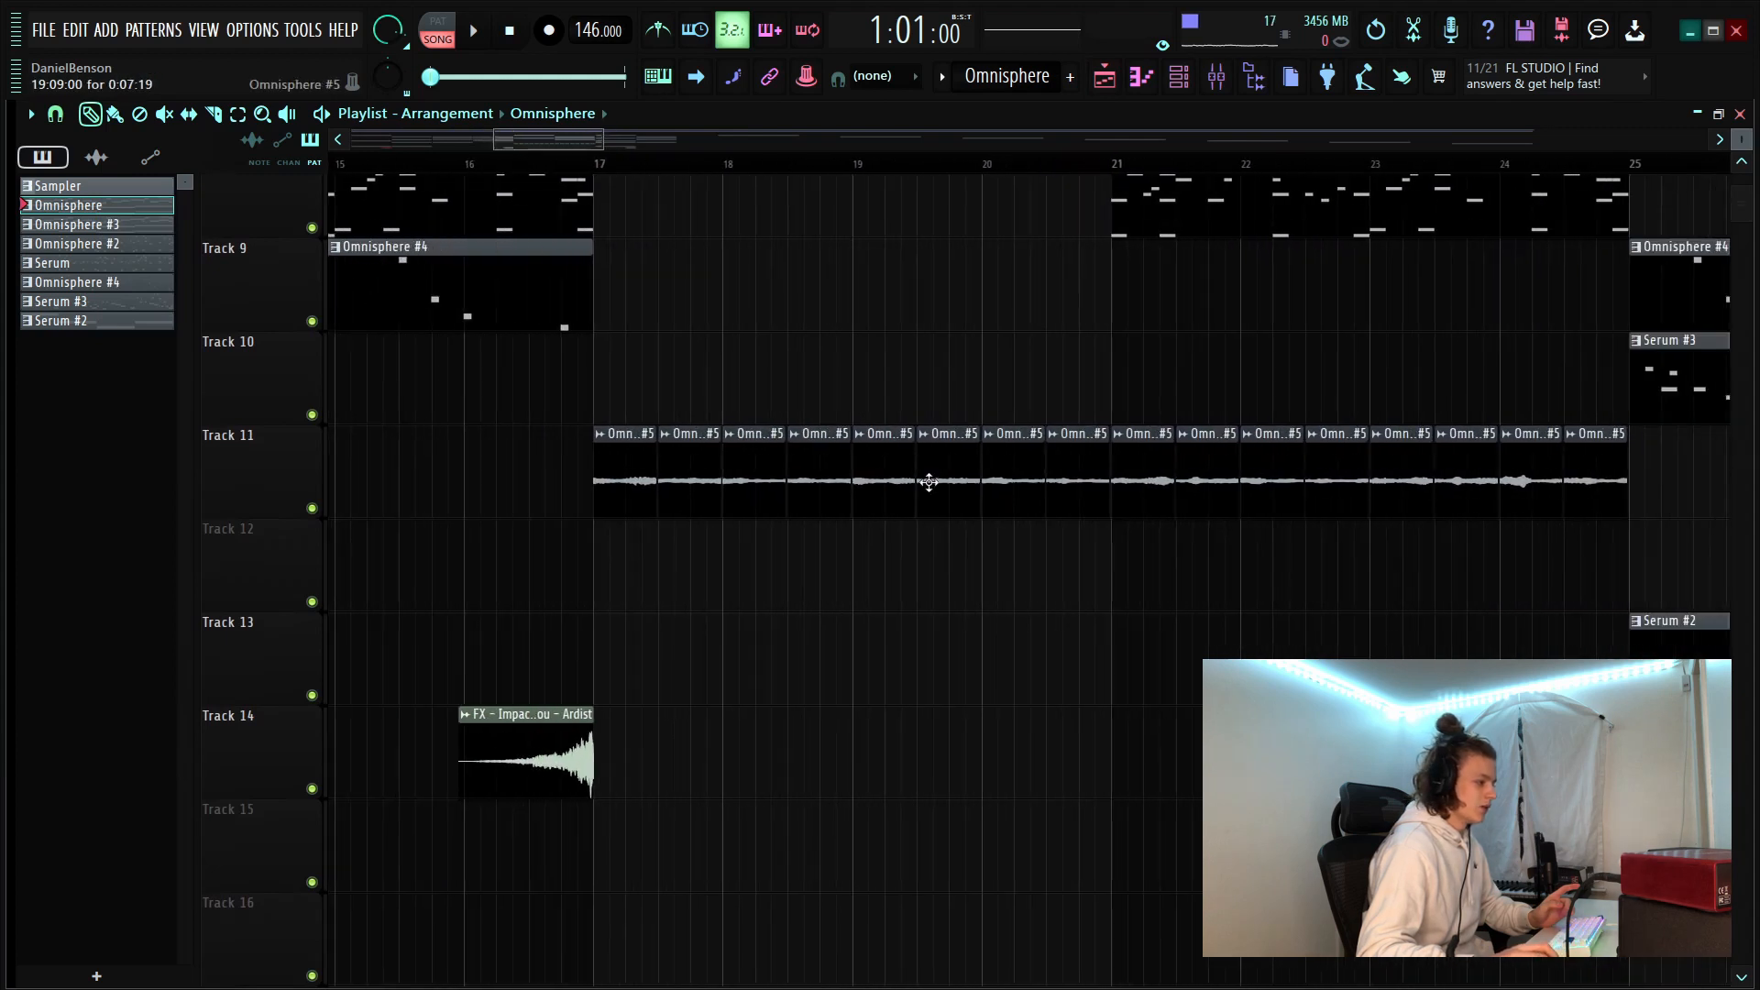
double_click(931, 479)
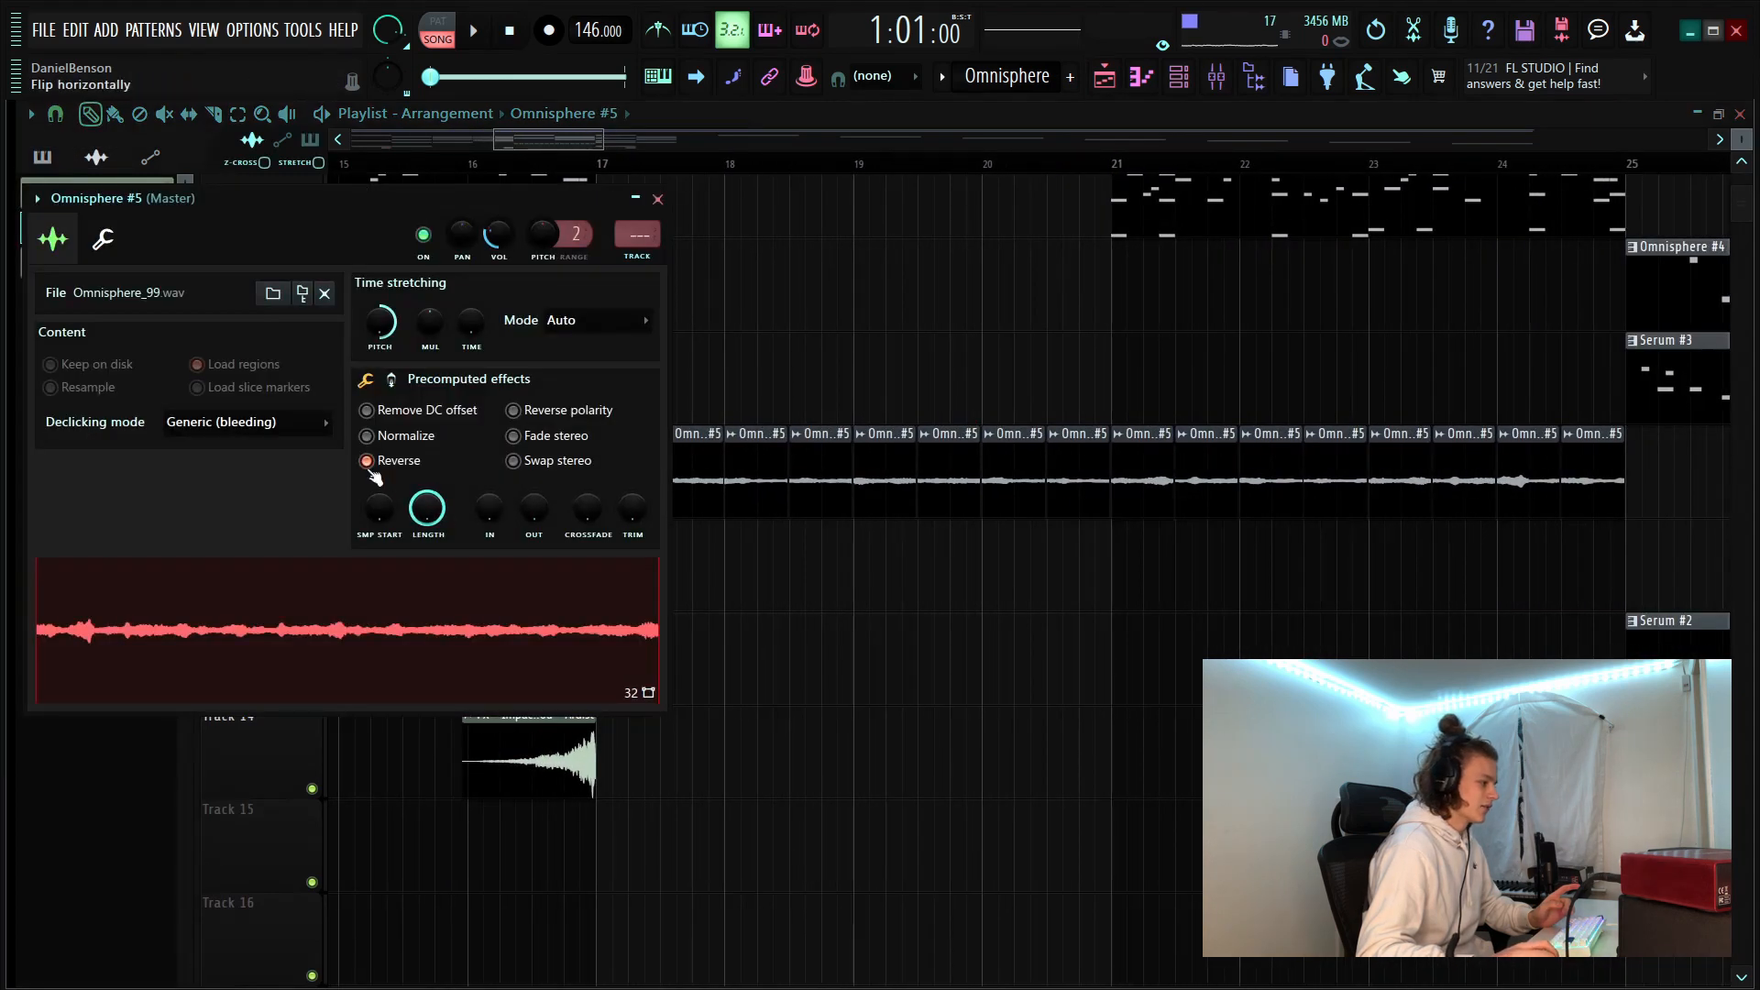
left_click(657, 199)
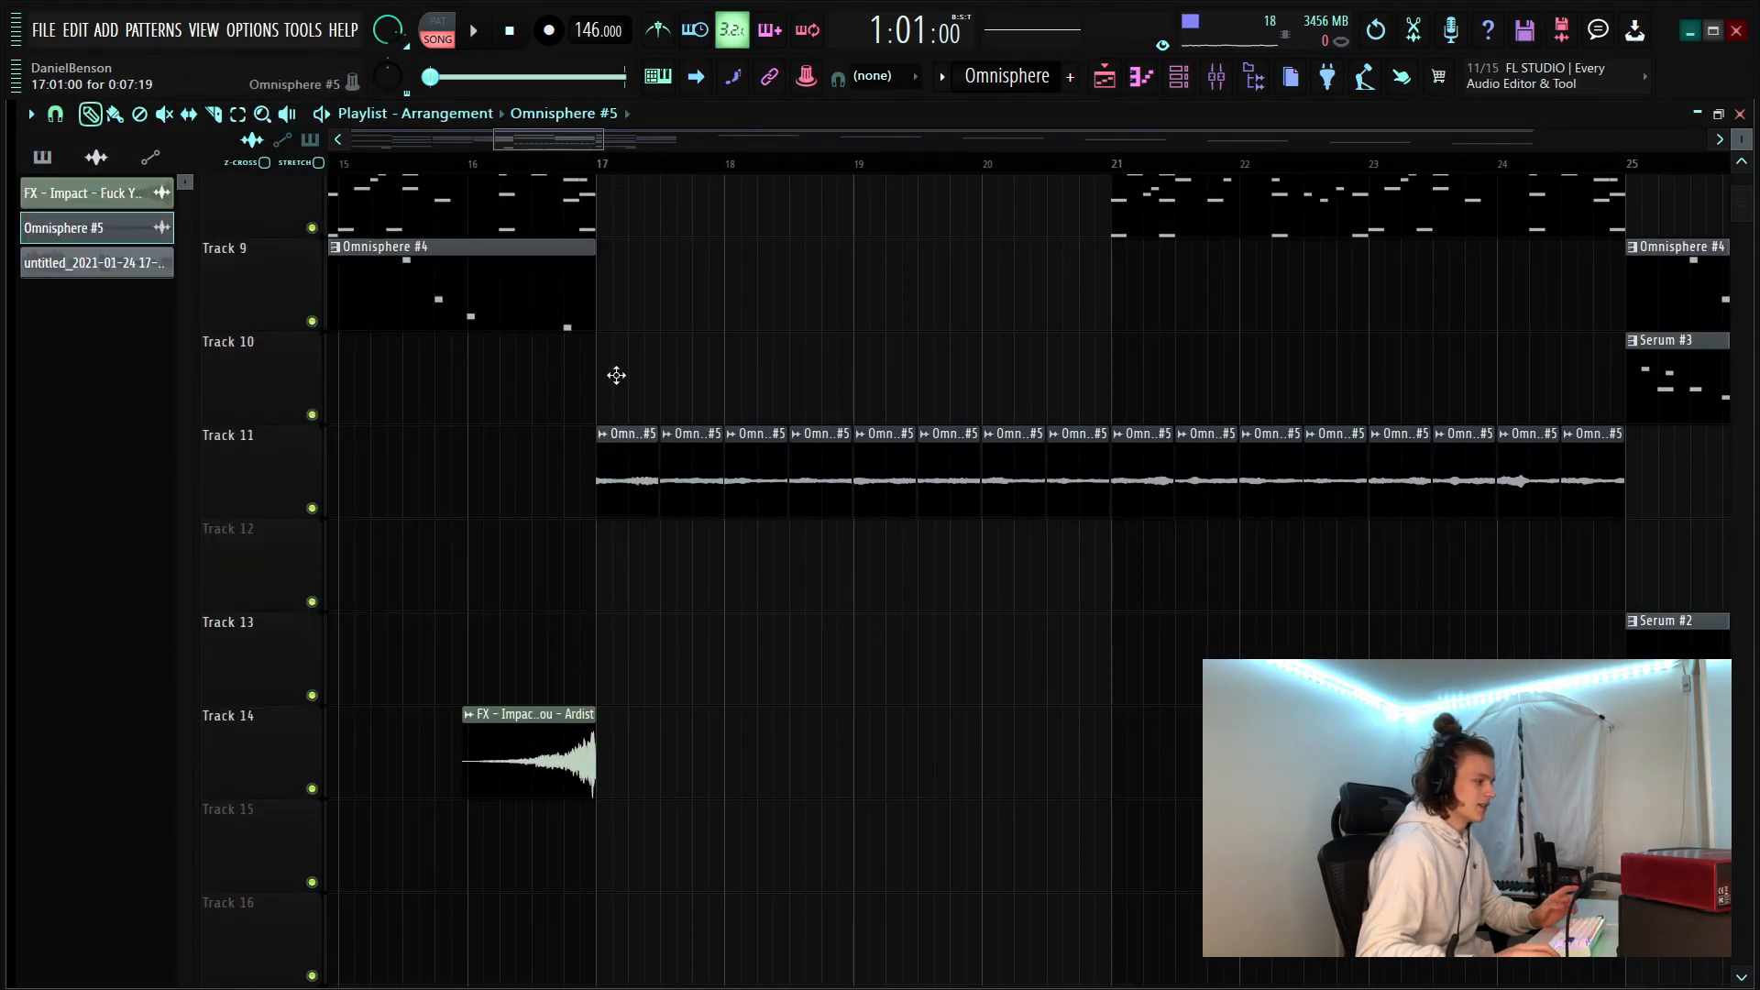
Examine how the sliced Omnisphere #5 audio on Track 11 fits with the surrounding layers from bar 17 to 25
left_click_drag(617, 375, 615, 341)
scroll(618, 421, "down", 4)
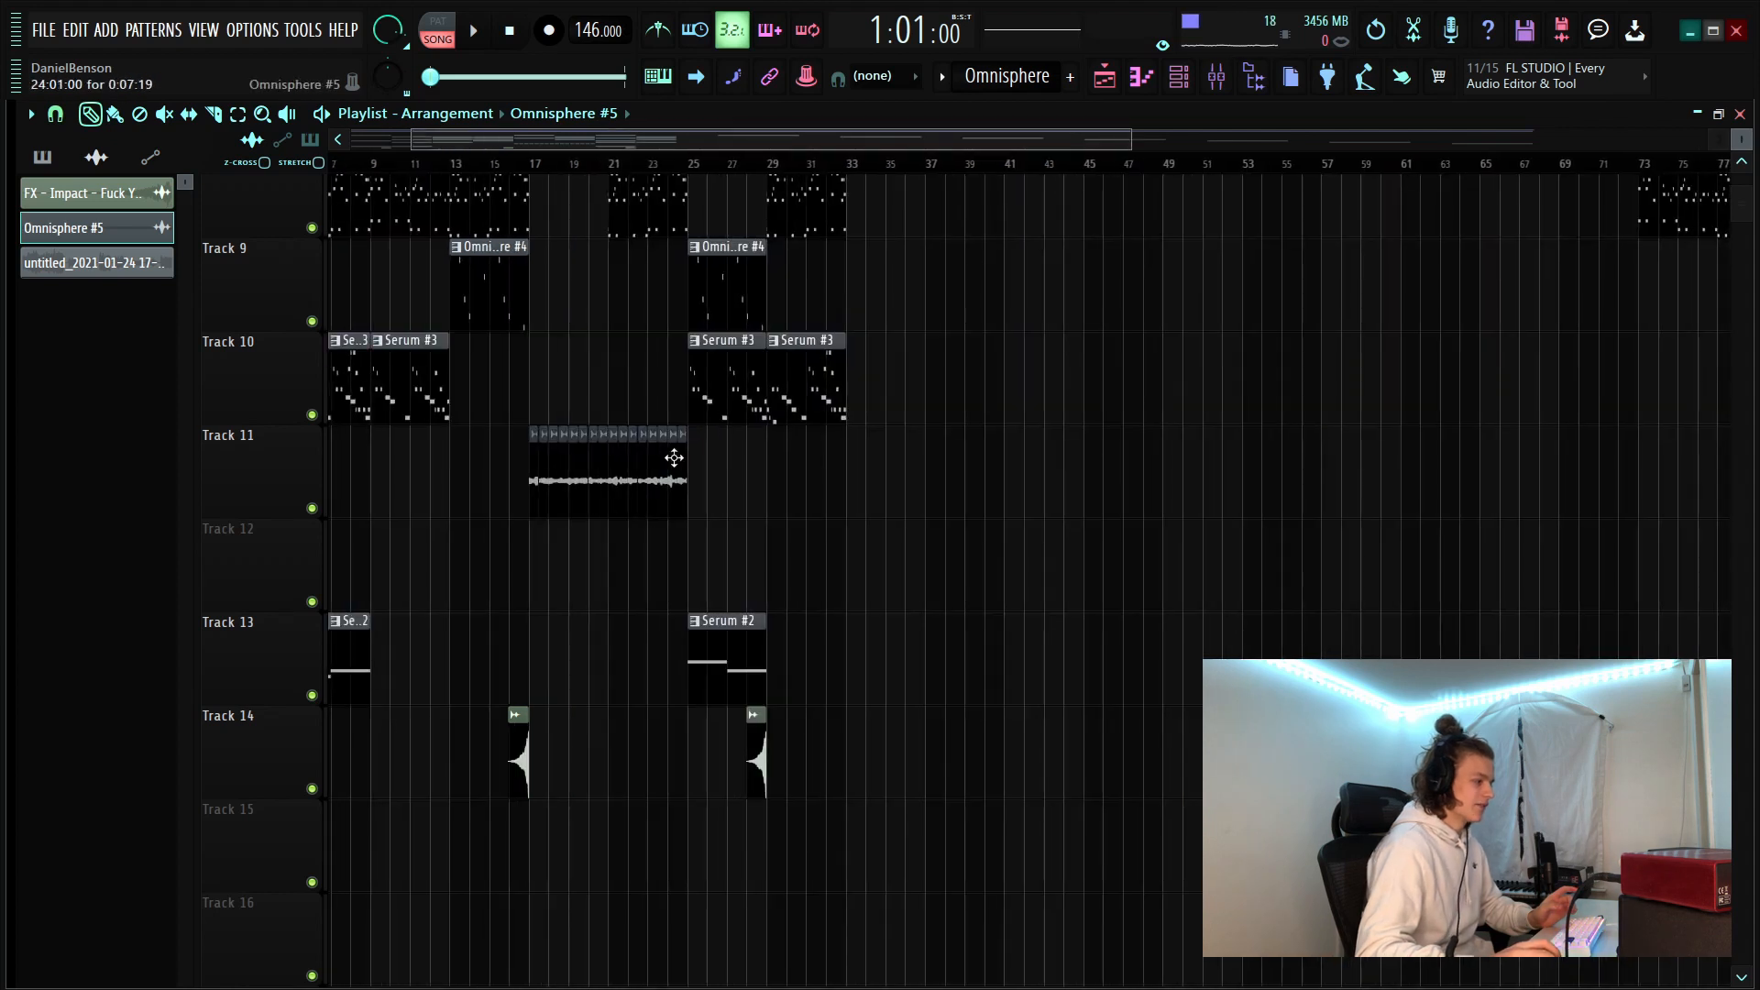
scroll(619, 193, "up", 4)
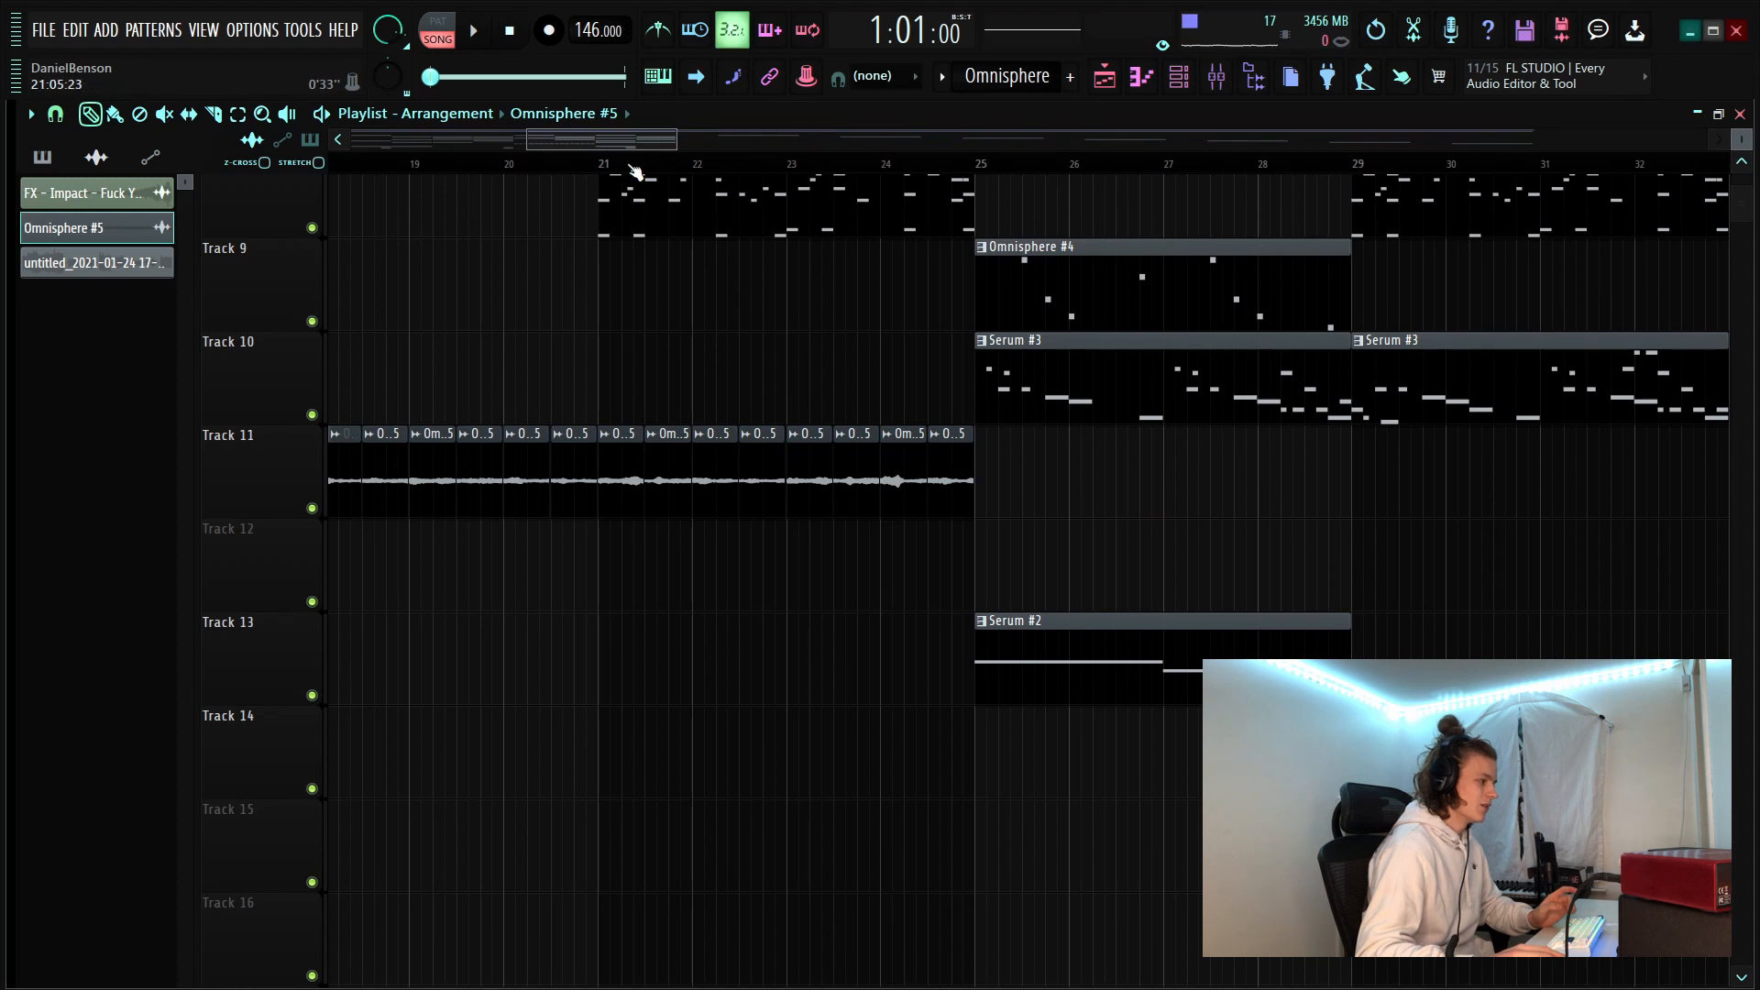
scroll(825, 510, "down", 1)
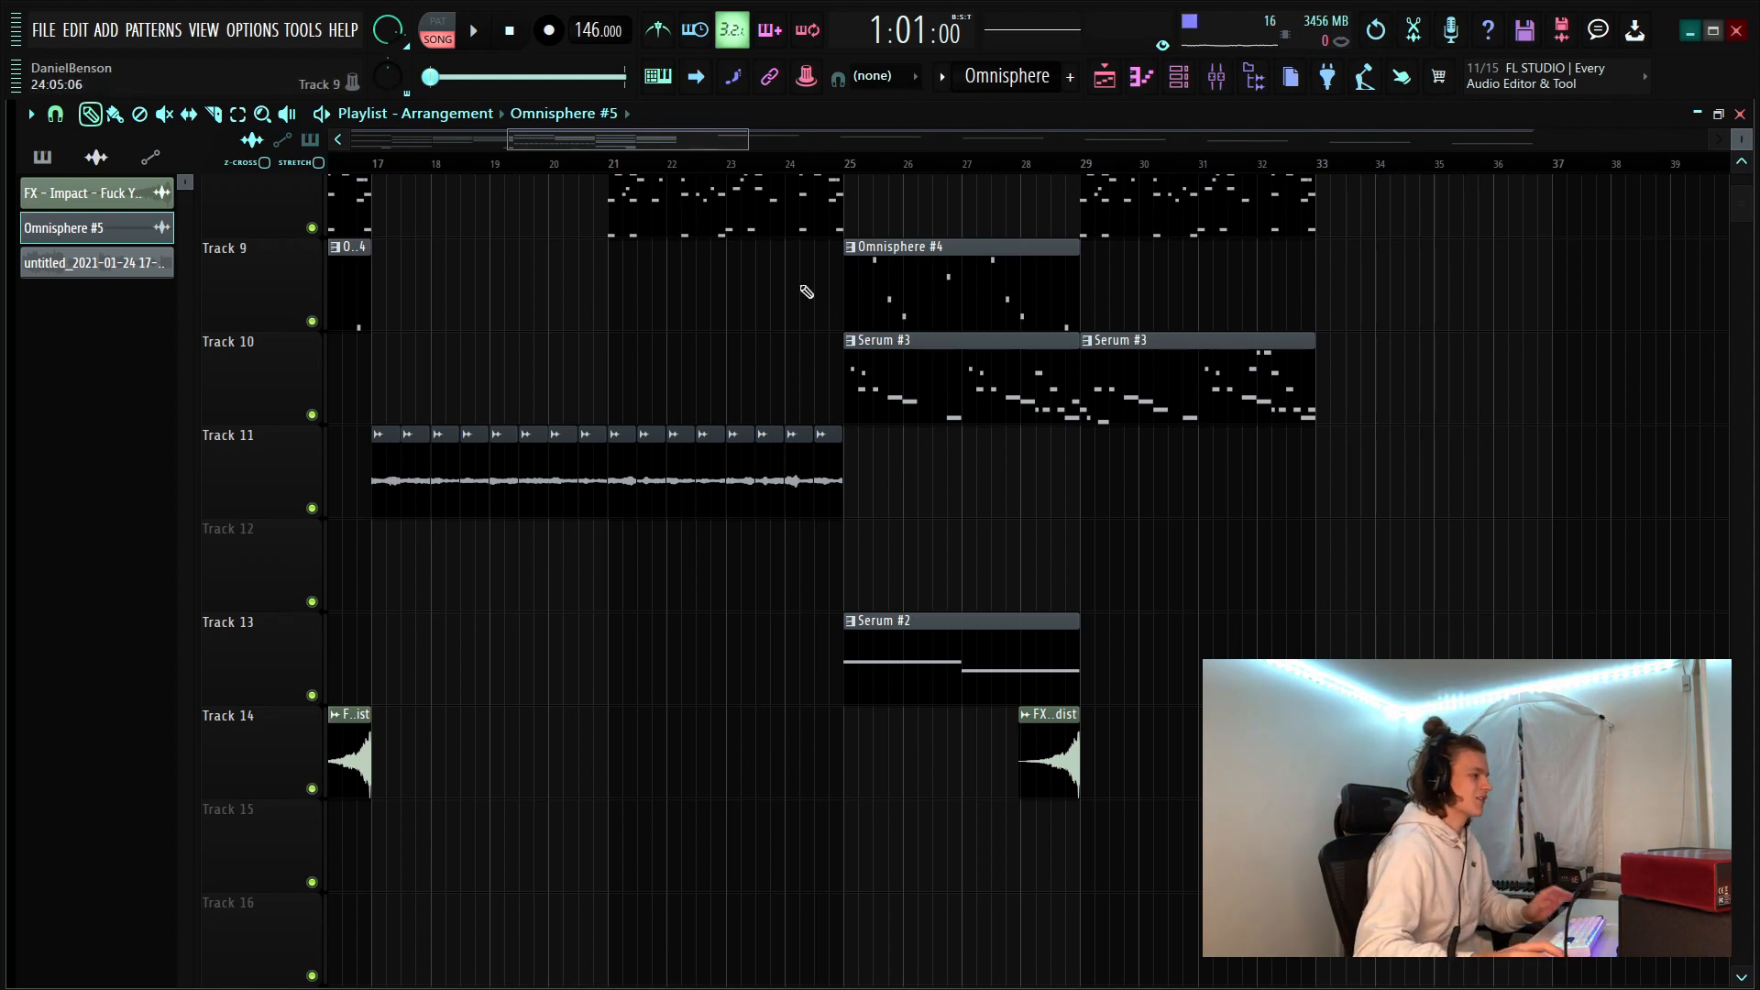
scroll(481, 182, "up", 4)
left_click_drag(569, 140, 562, 211)
scroll(562, 180, "up", 4)
scroll(574, 163, "up", 2)
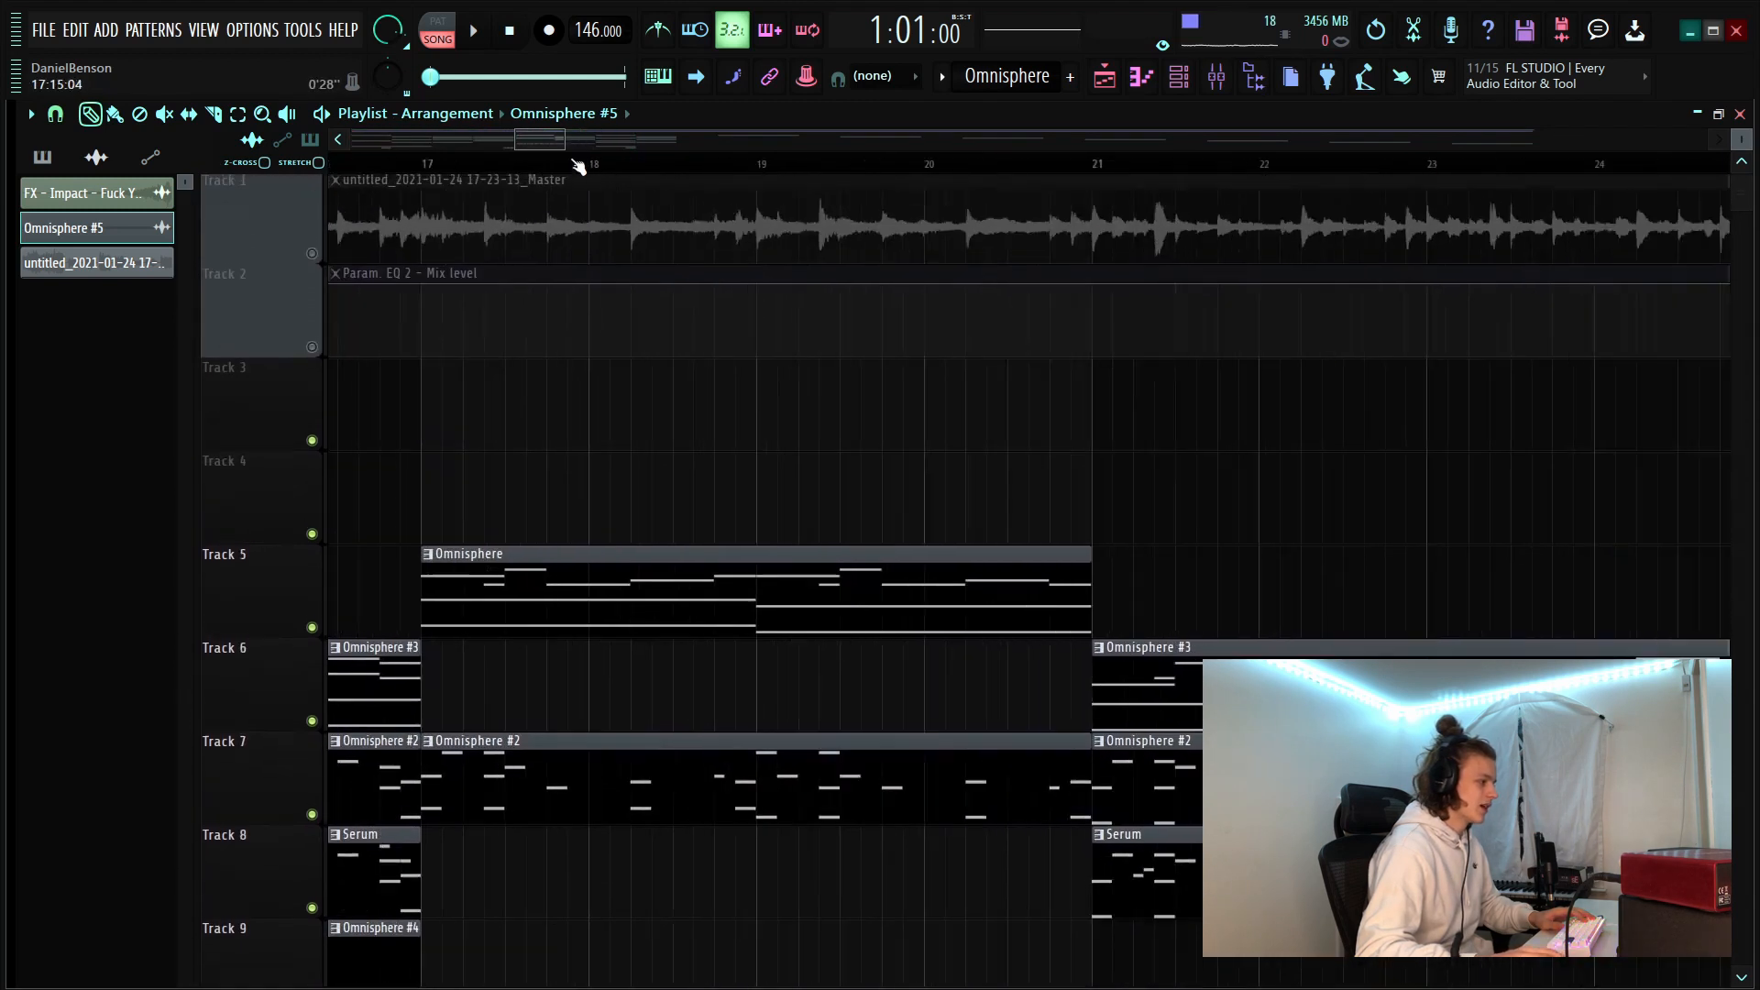
View the Declicking mode choices of the Omnisphere #5 sample and close its settings without changing the mode
scroll(577, 165, "up", 2)
scroll(609, 464, "down", 5)
double_click(538, 496)
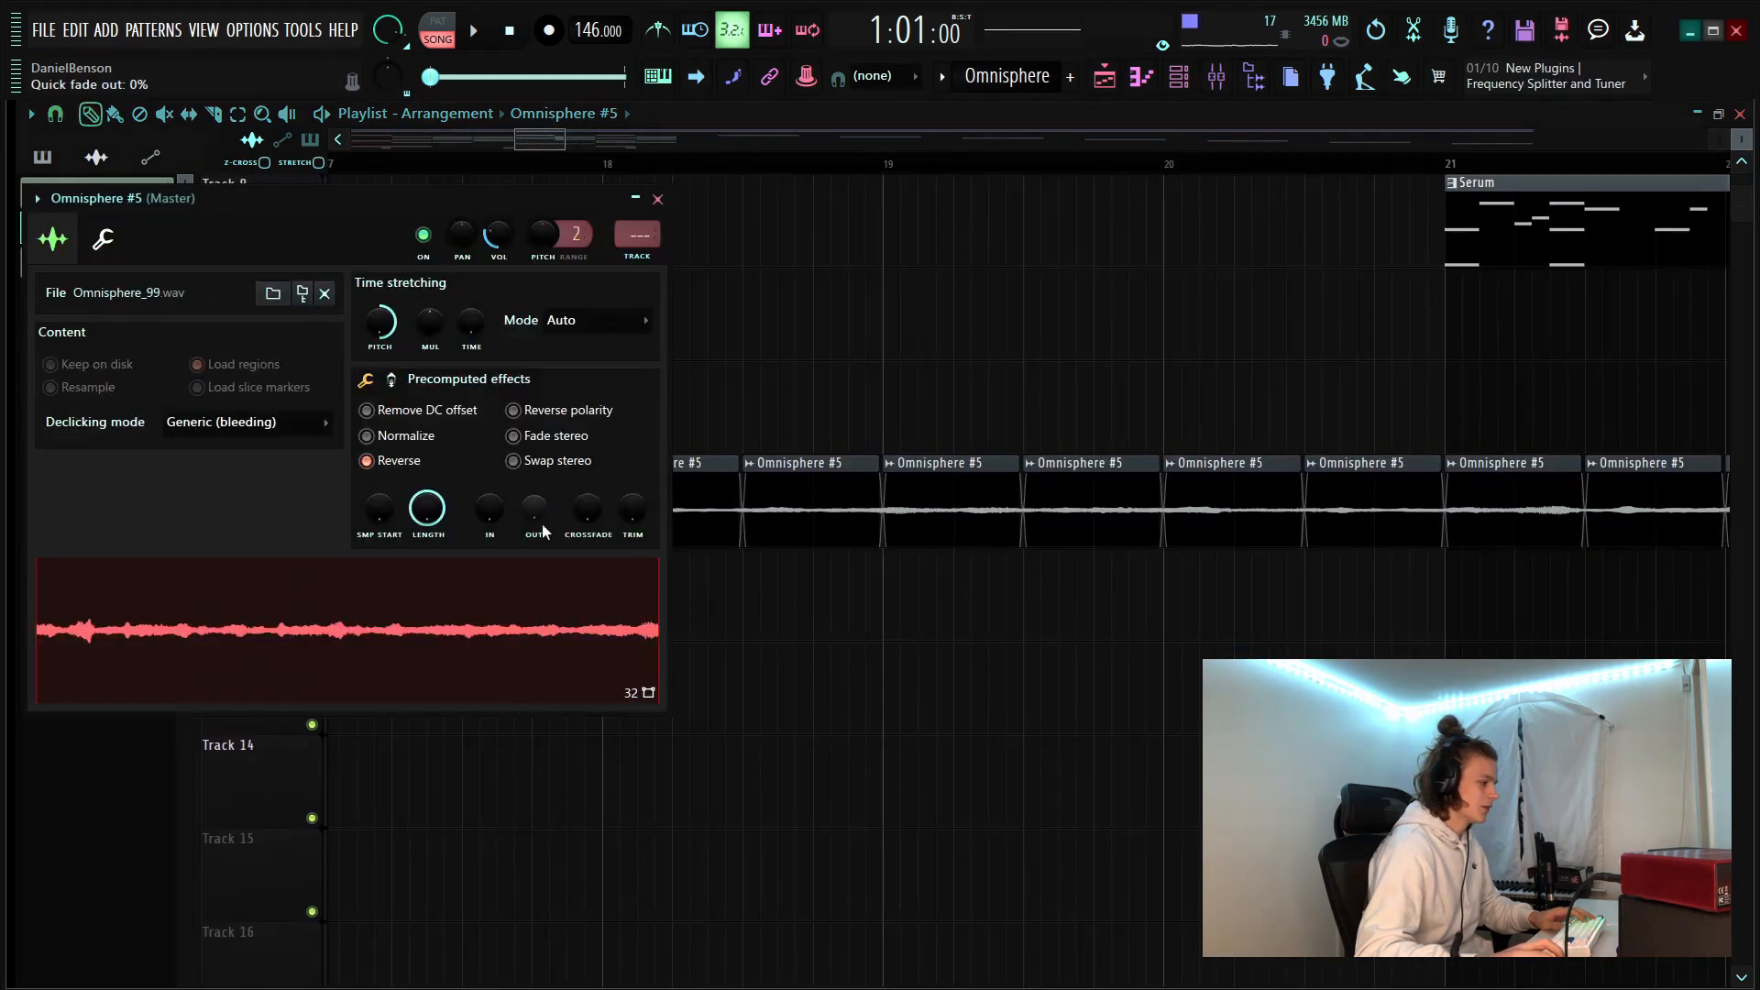
left_click(259, 422)
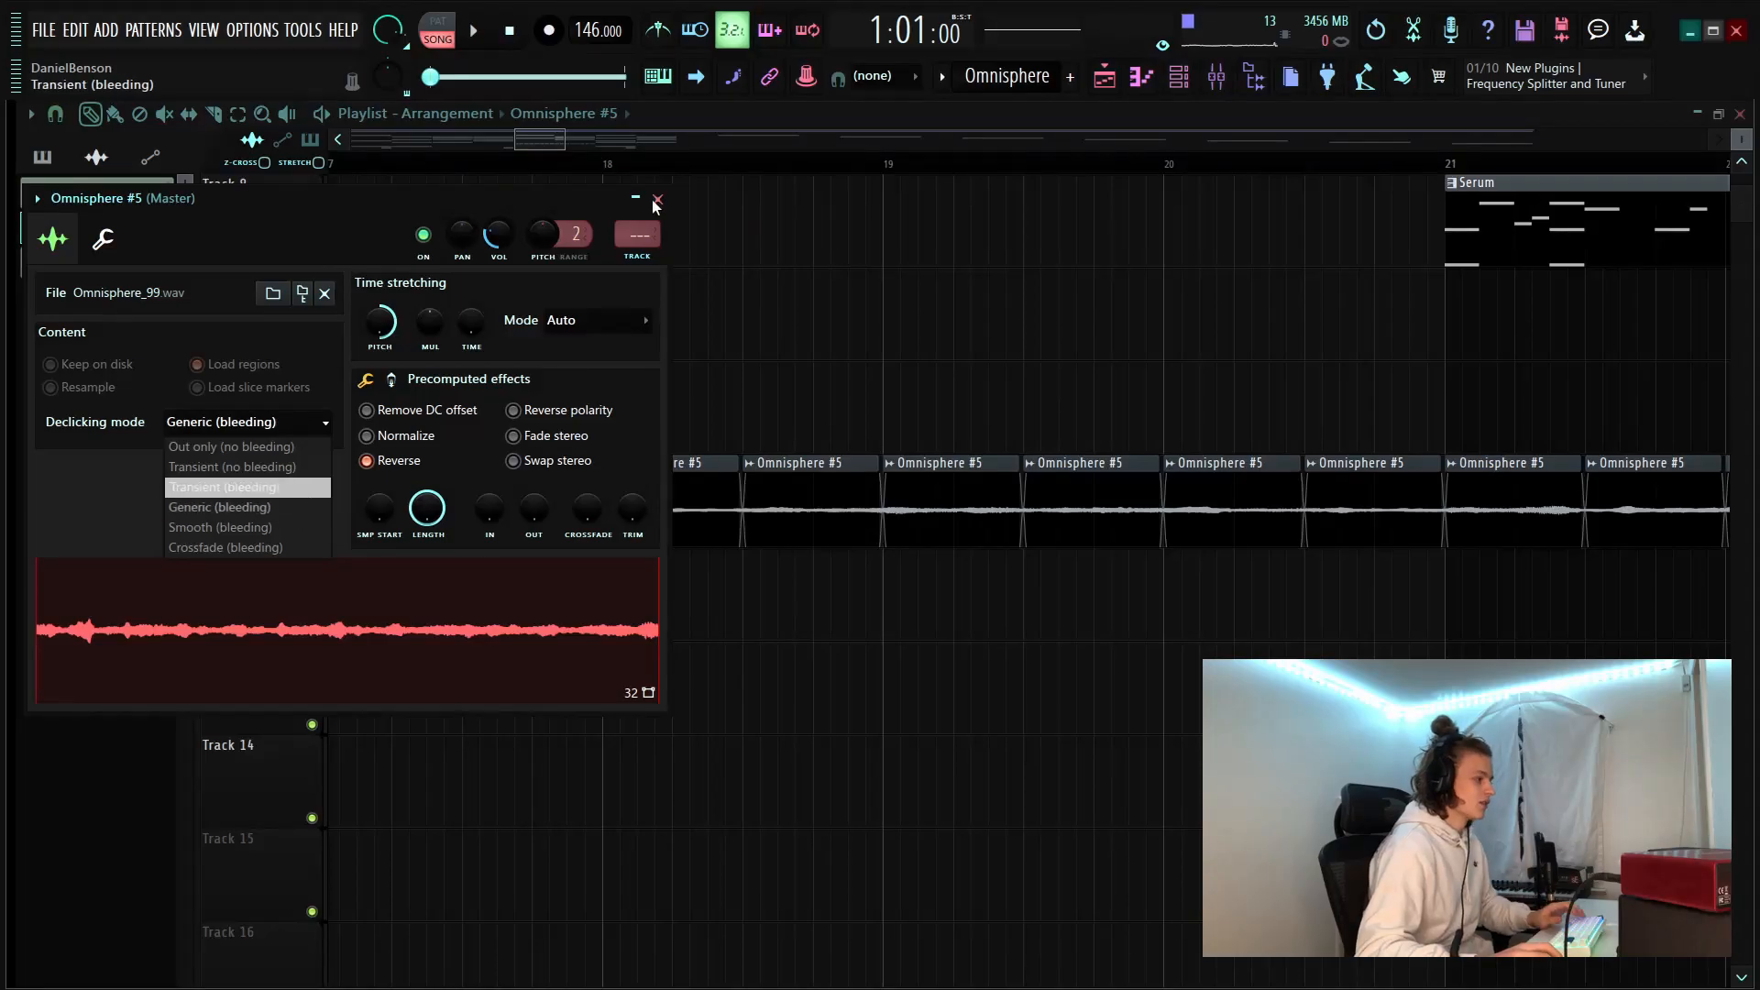
left_click(657, 200)
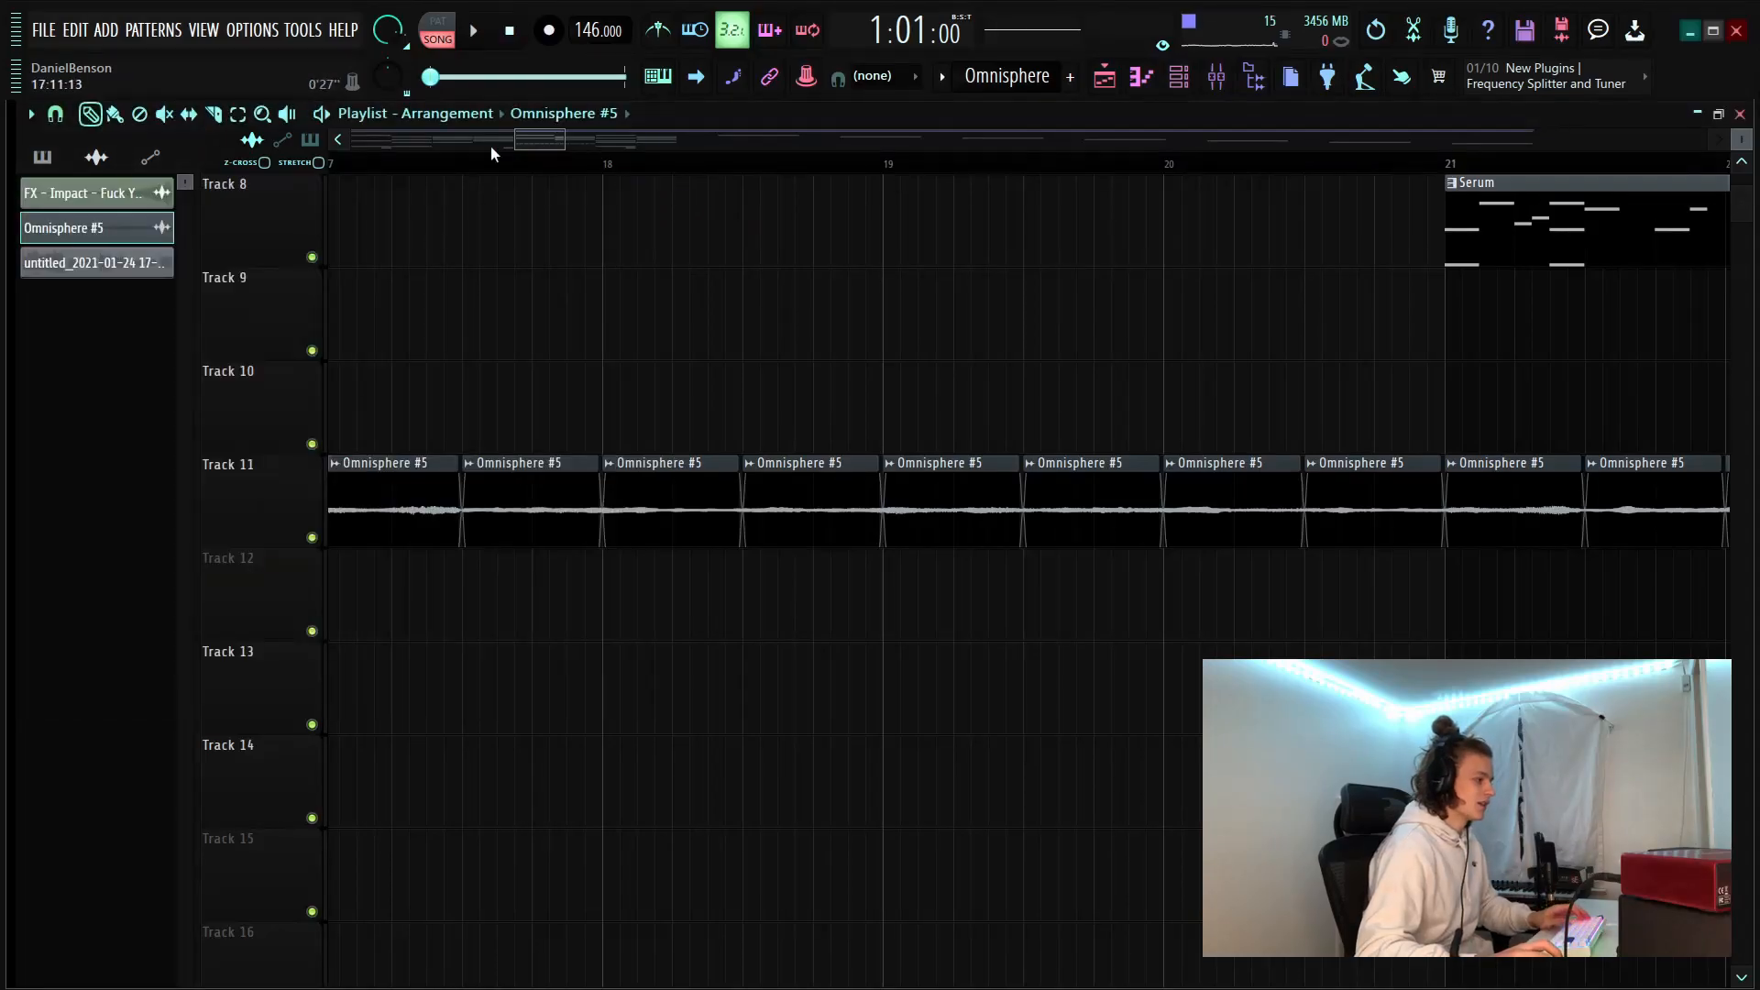
Look closely at the crossfade between two adjacent Omnisphere #5 slices on Track 11 just after bar 17
scroll(483, 165, "up", 6)
left_click_drag(526, 140, 520, 141)
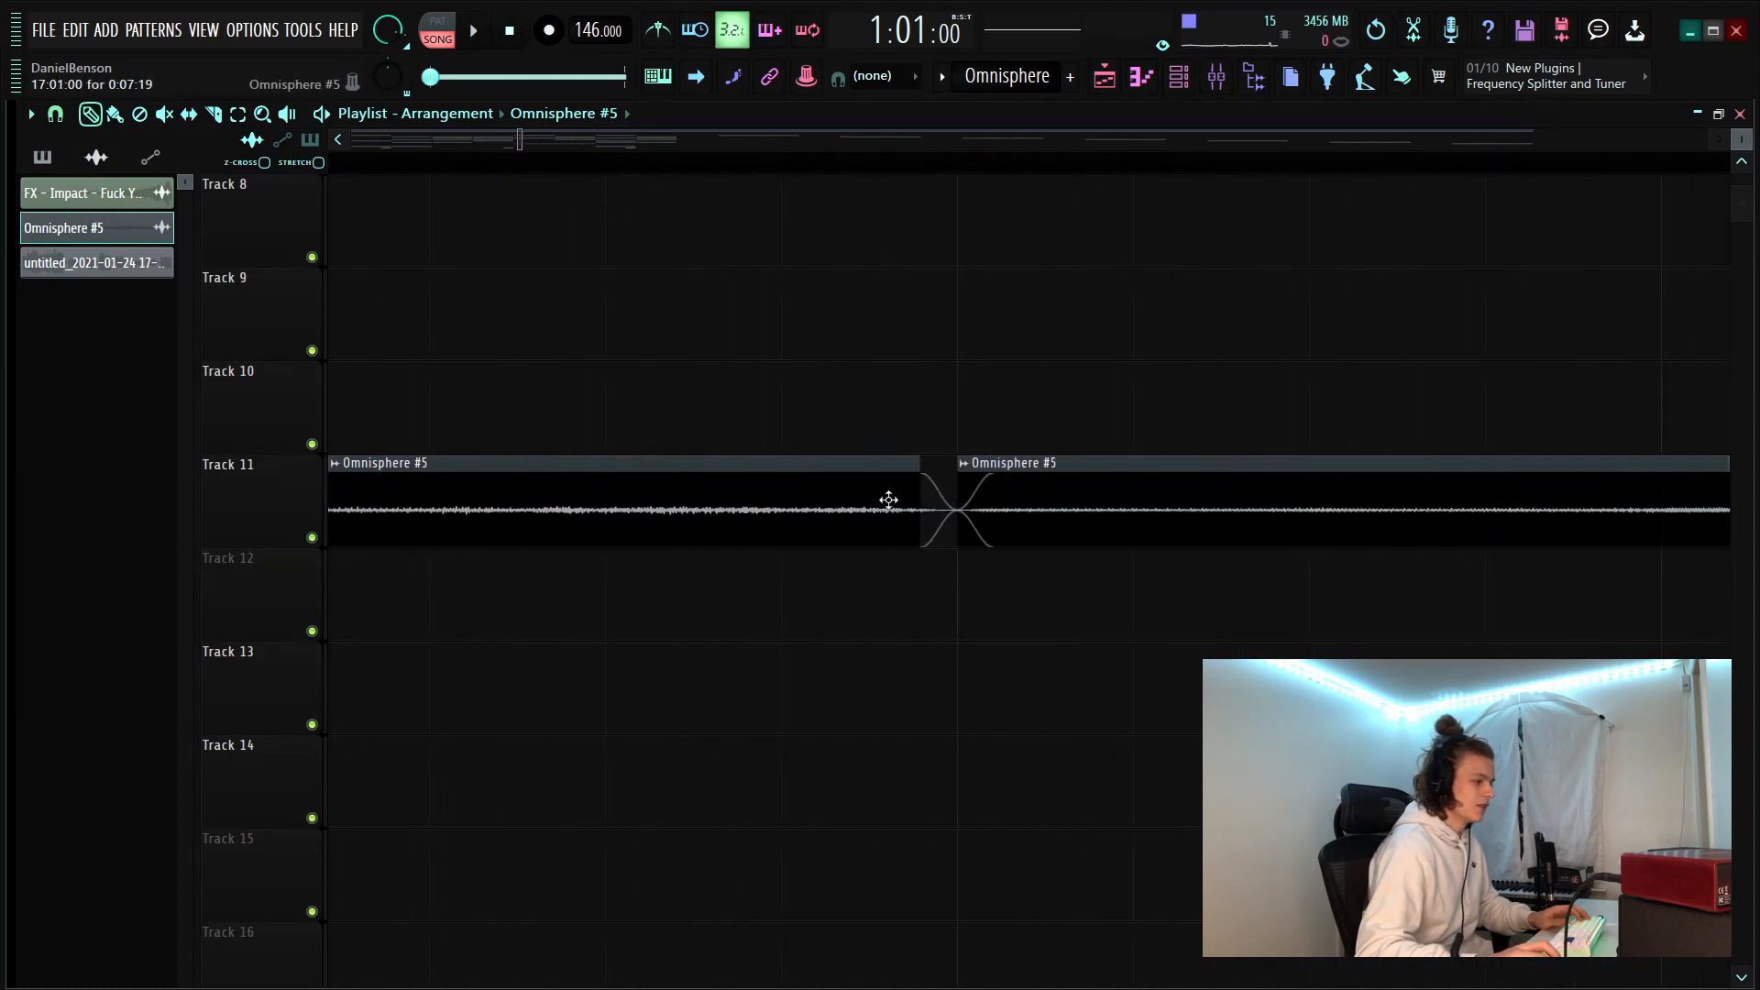
Solo Track 11, play its sliced Omnisphere #5 clips on their own from bar 17, and stop playback near bar 25
mouse_move(921, 506)
left_mouse_down()
mouse_move(955, 503)
mouse_move(919, 500)
left_mouse_up()
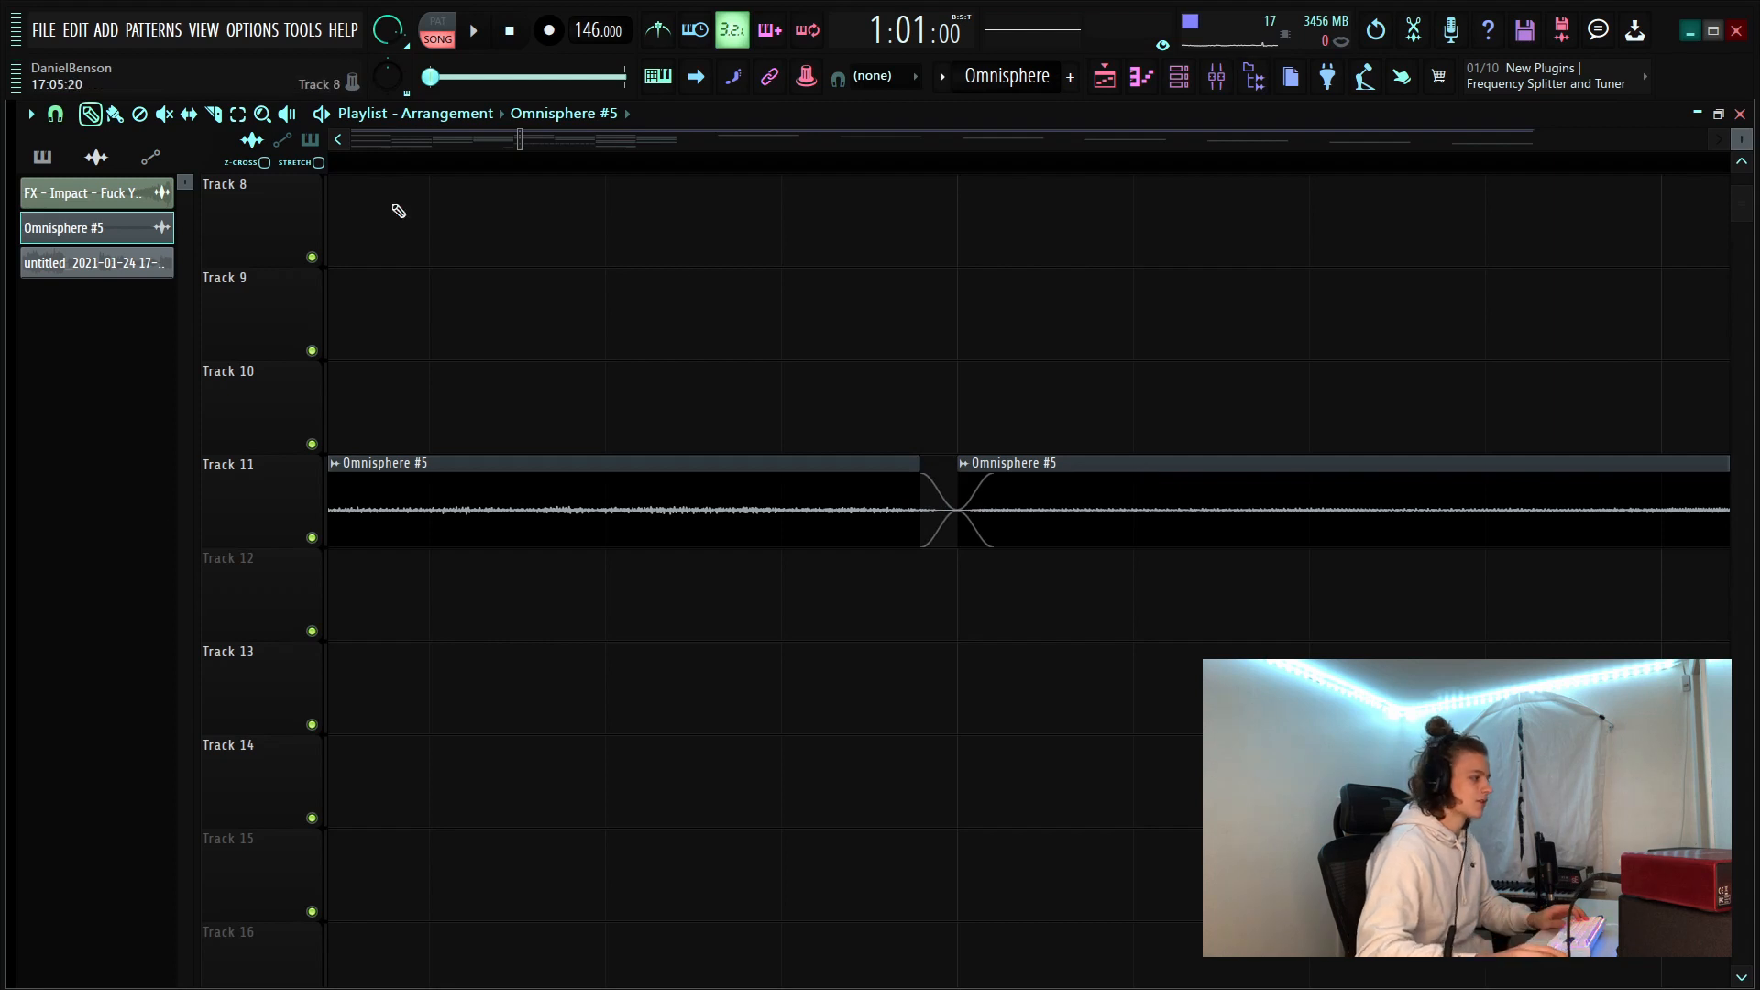
right_click(312, 538)
scroll(496, 169, "down", 6)
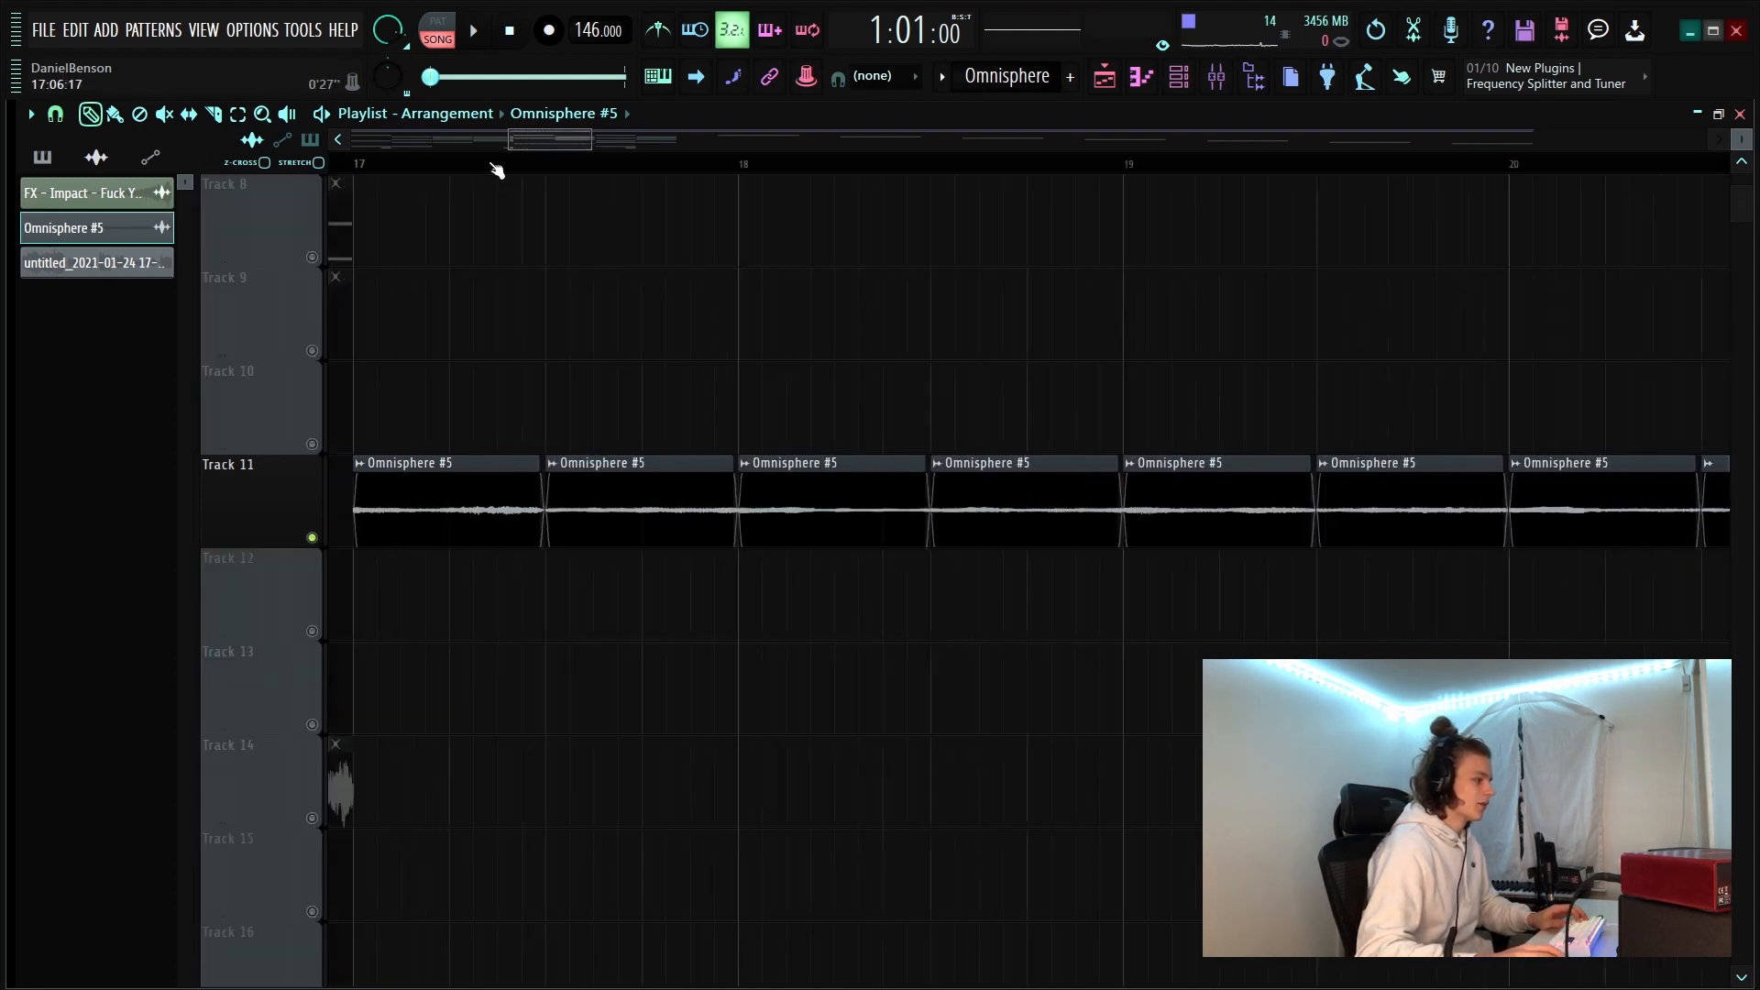
scroll(496, 170, "down", 7)
left_click(475, 167)
key("space")
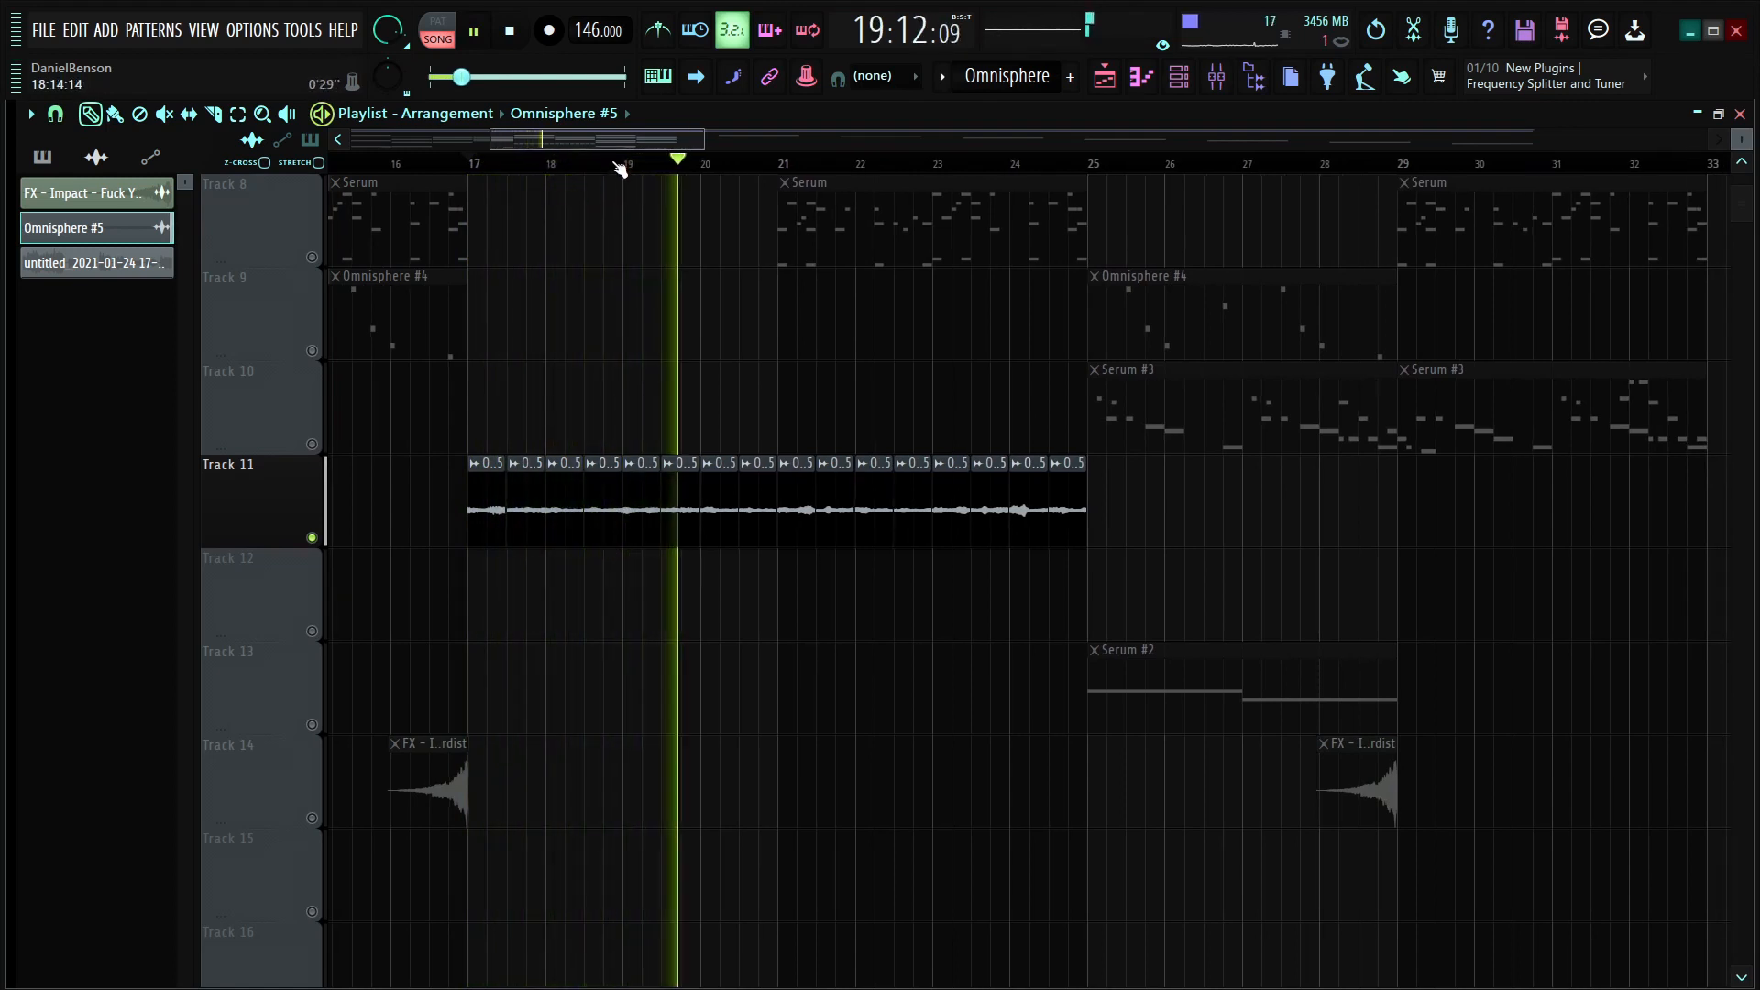
scroll(620, 168, "down", 2)
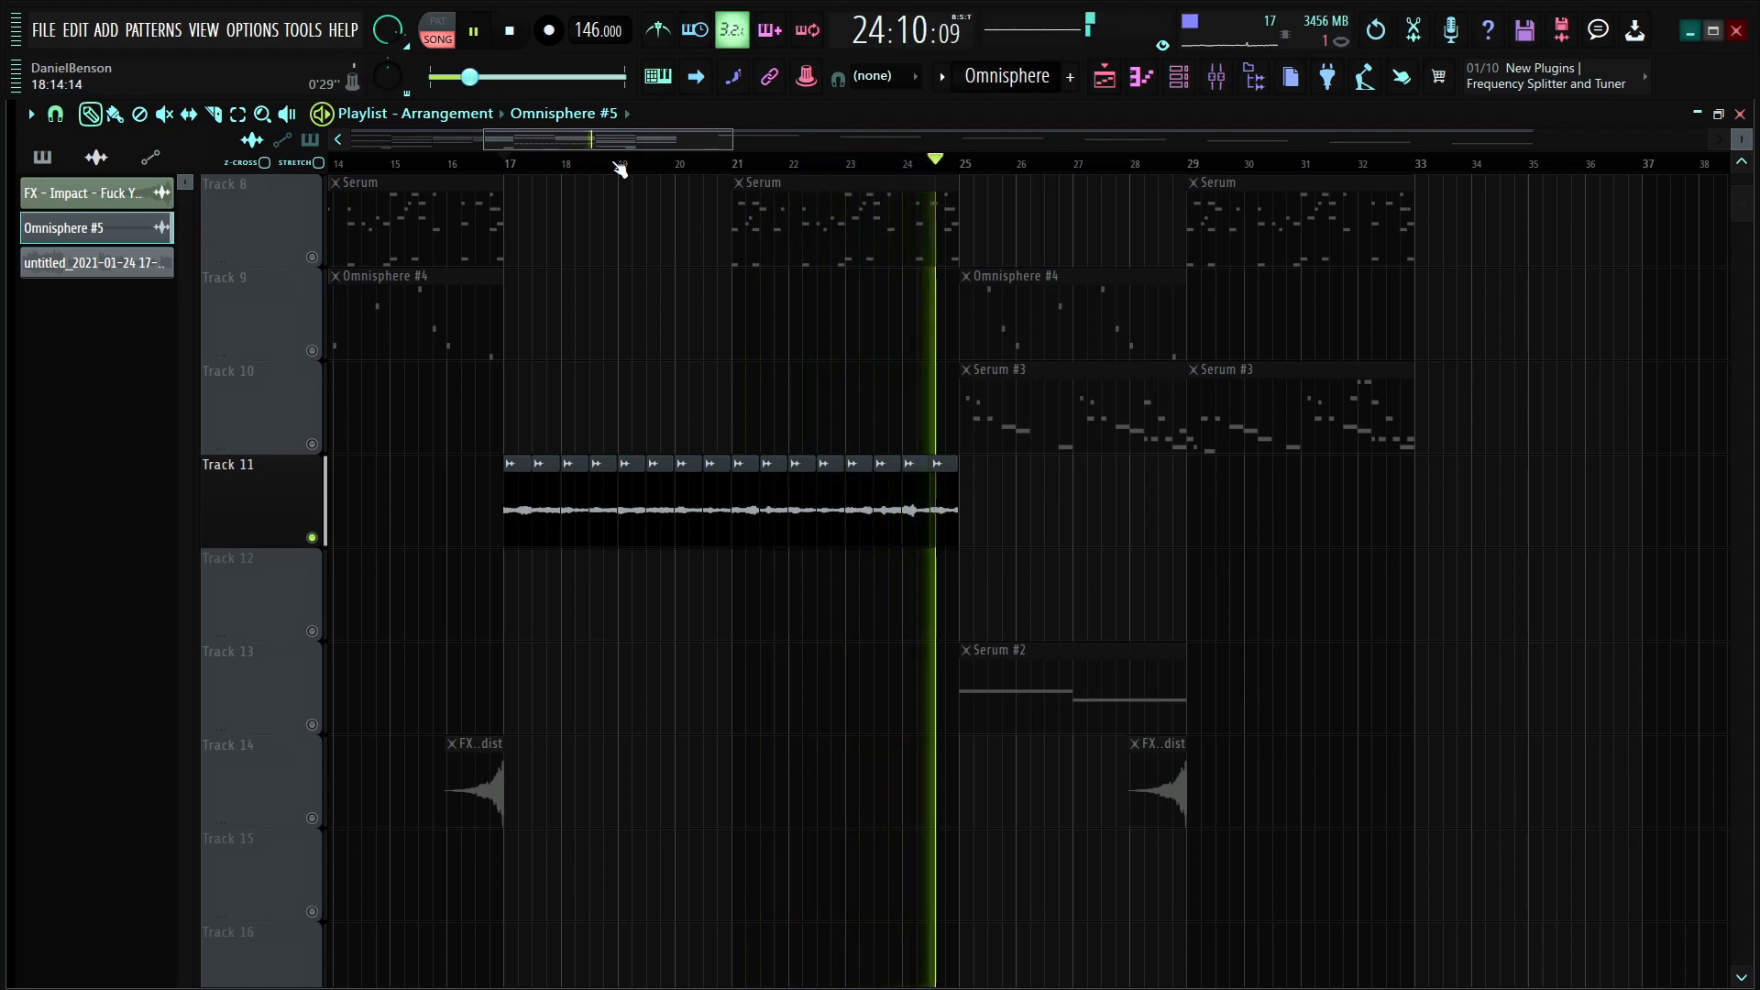
key("space")
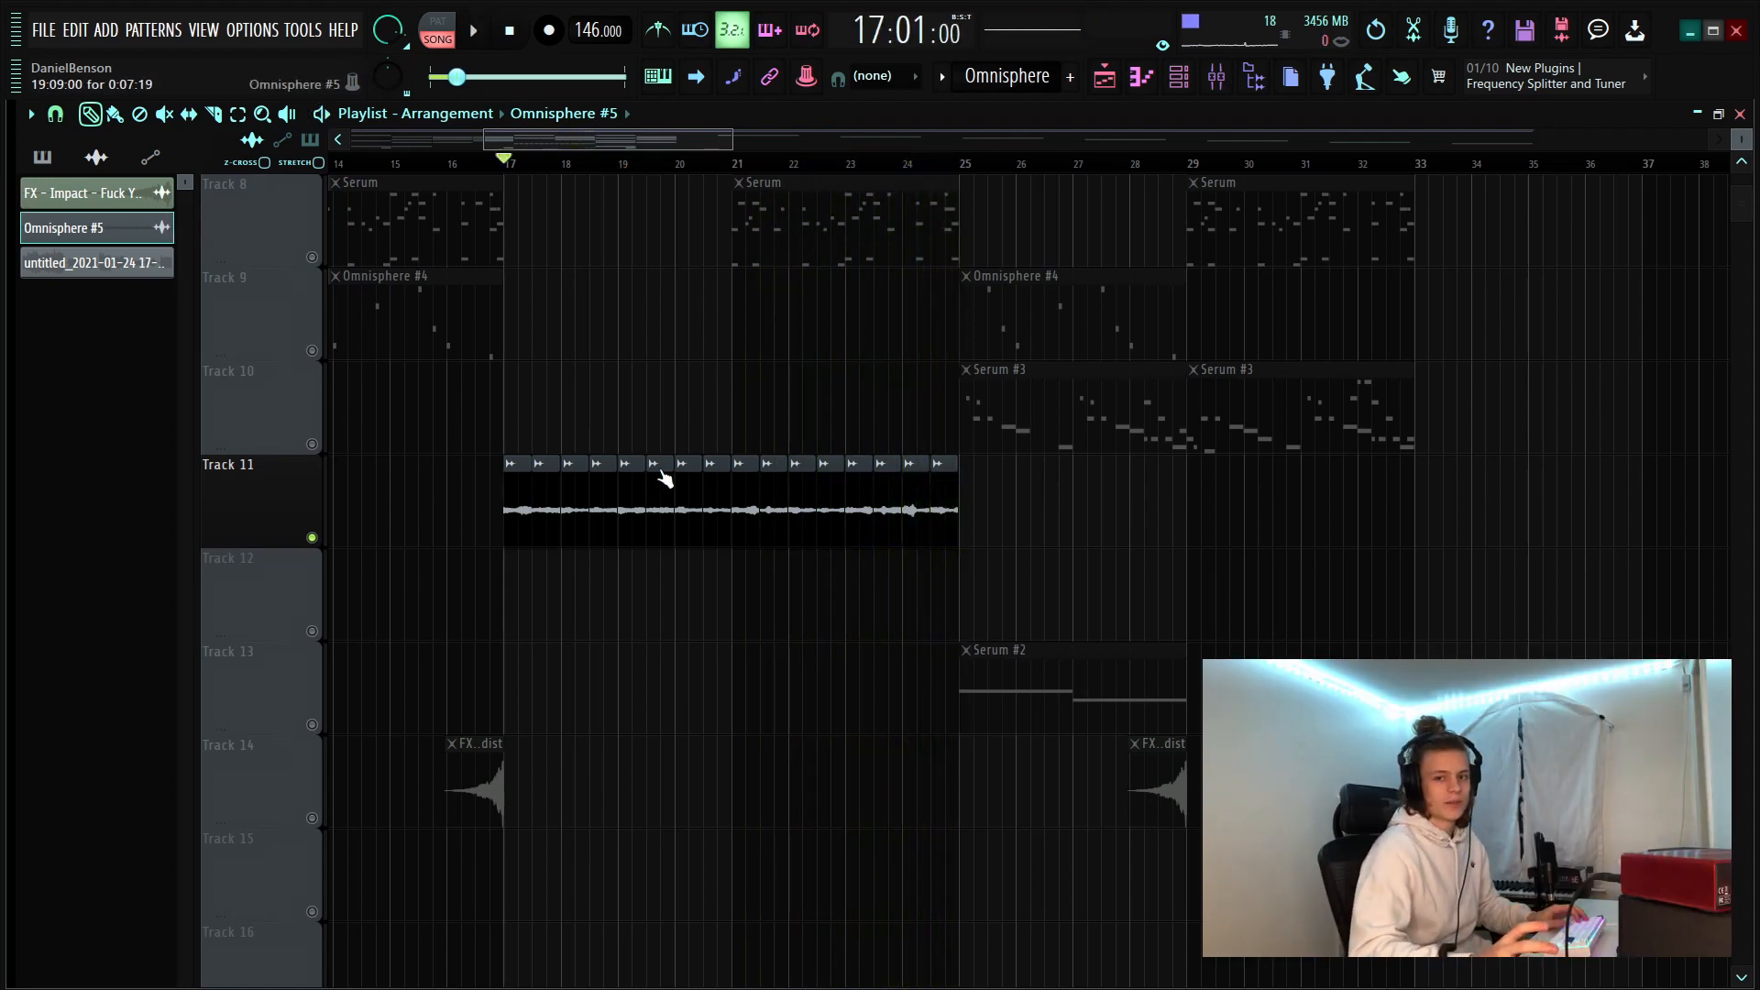
scroll(554, 141, "up", 4)
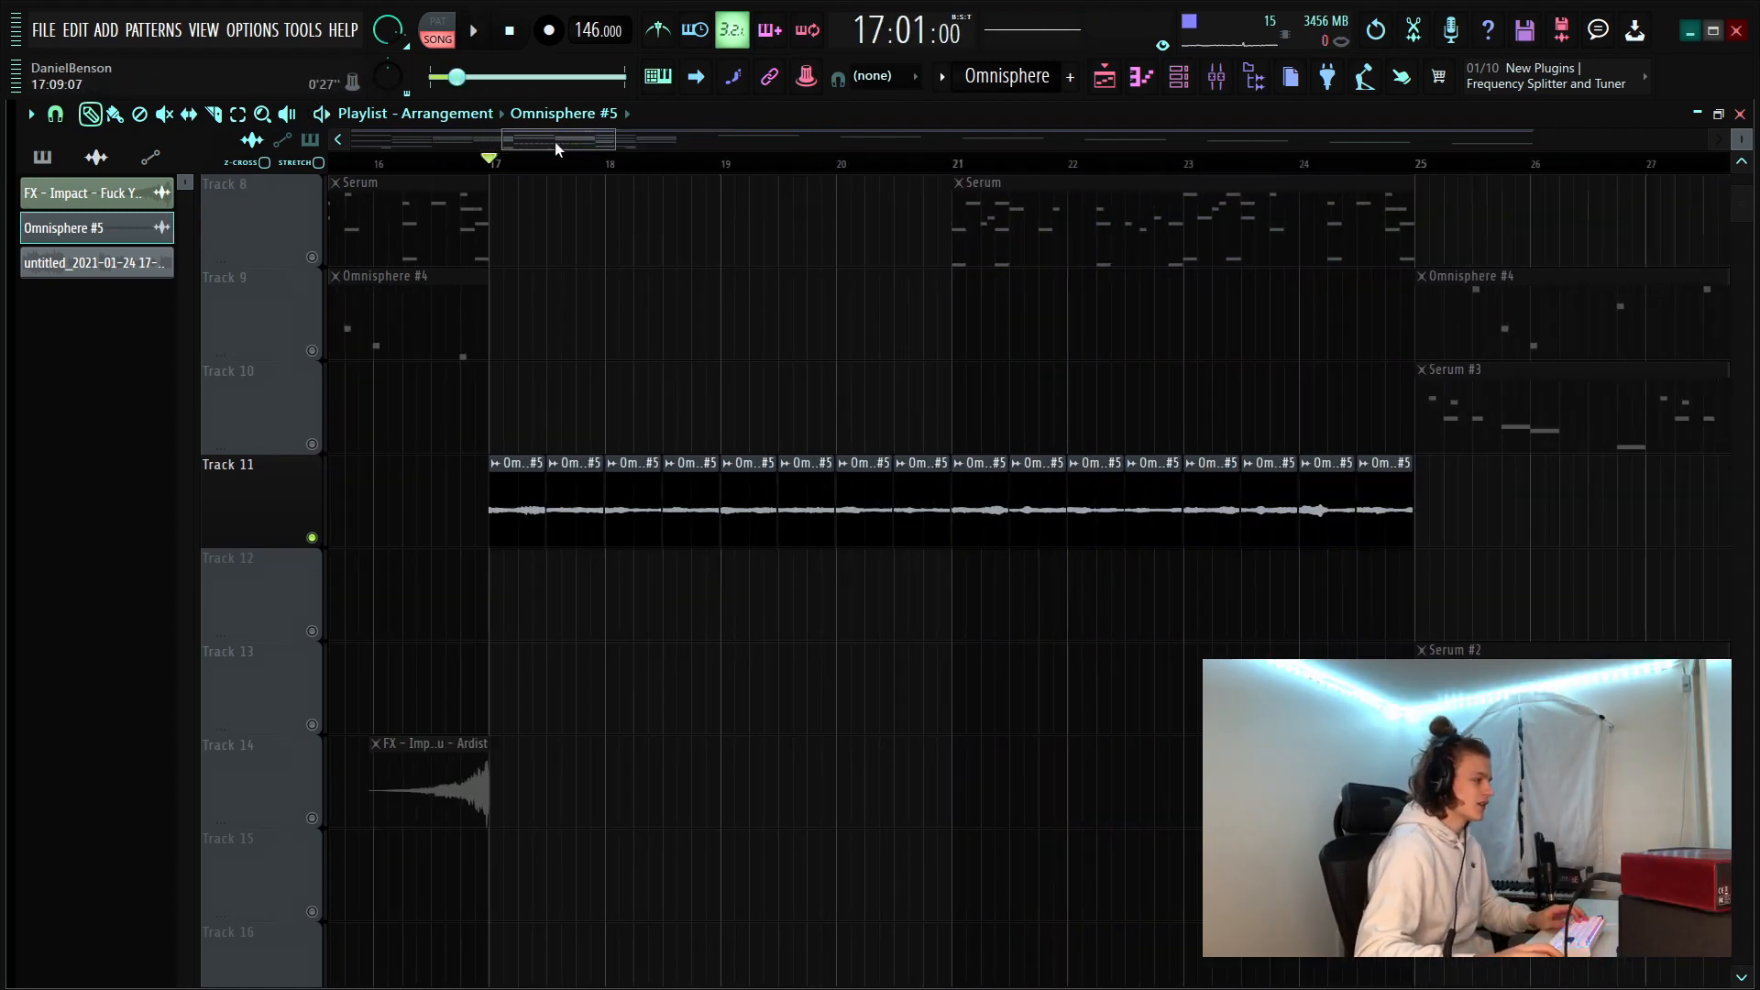
scroll(609, 167, "down", 8)
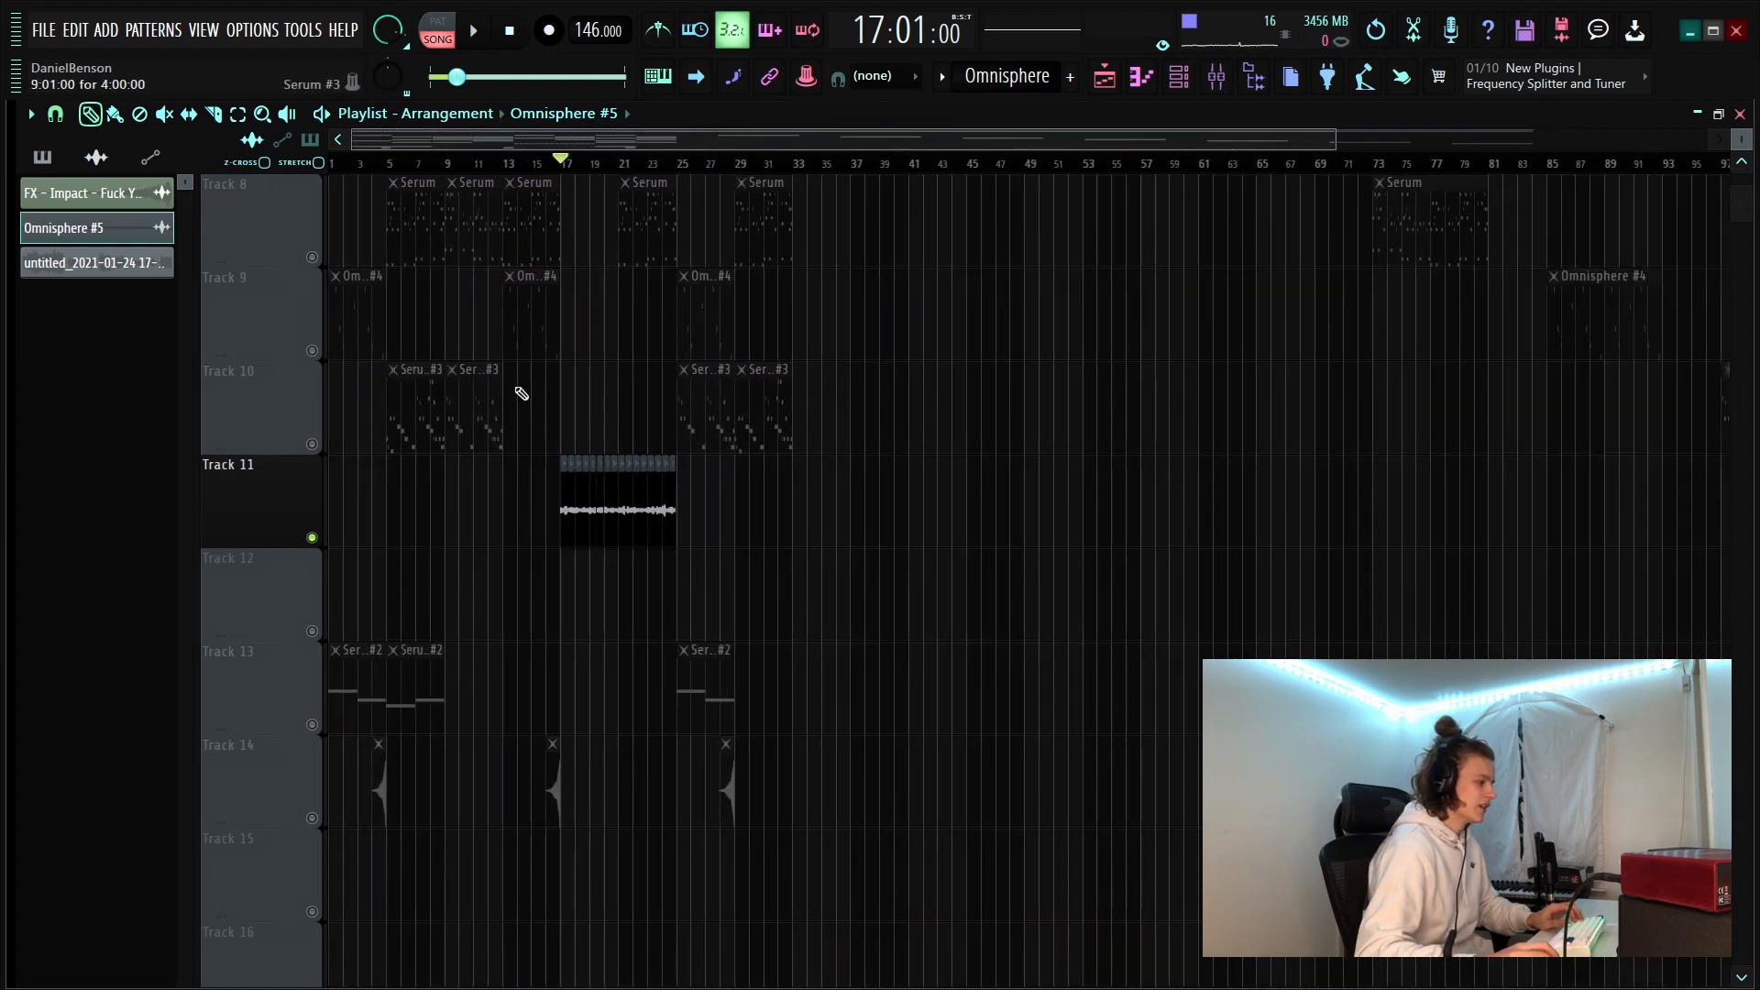
scroll(519, 156, "up", 4)
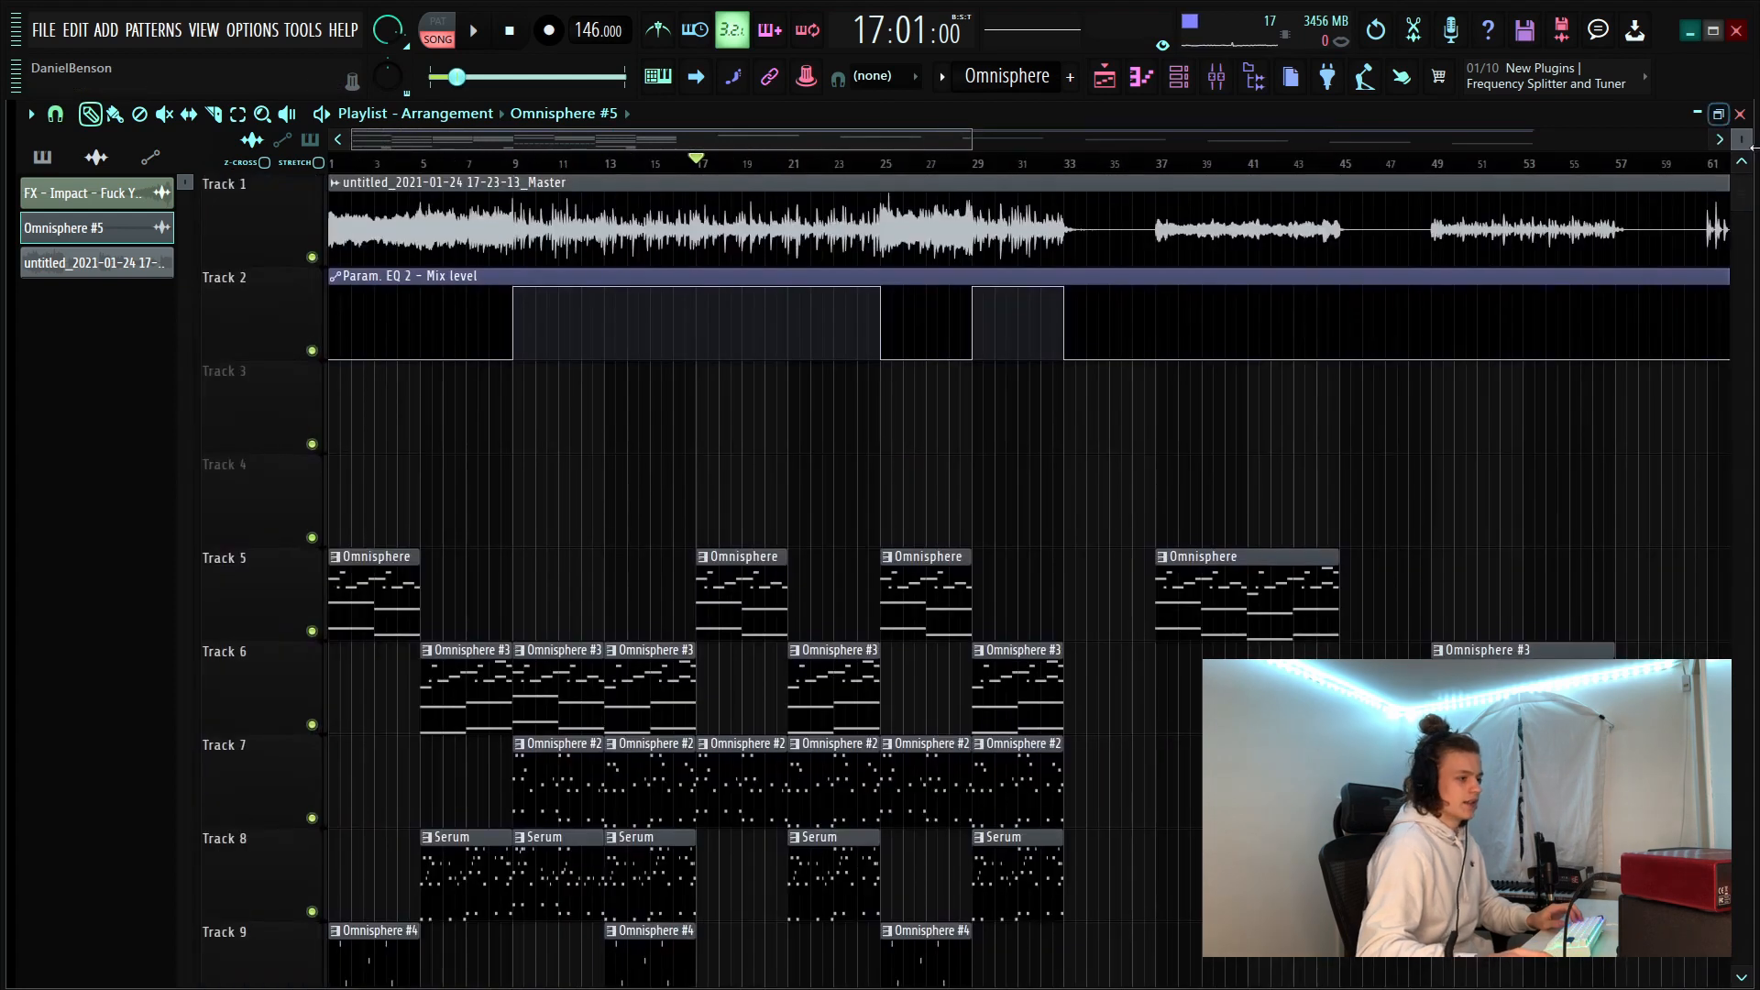
scroll(601, 408, "down", 3)
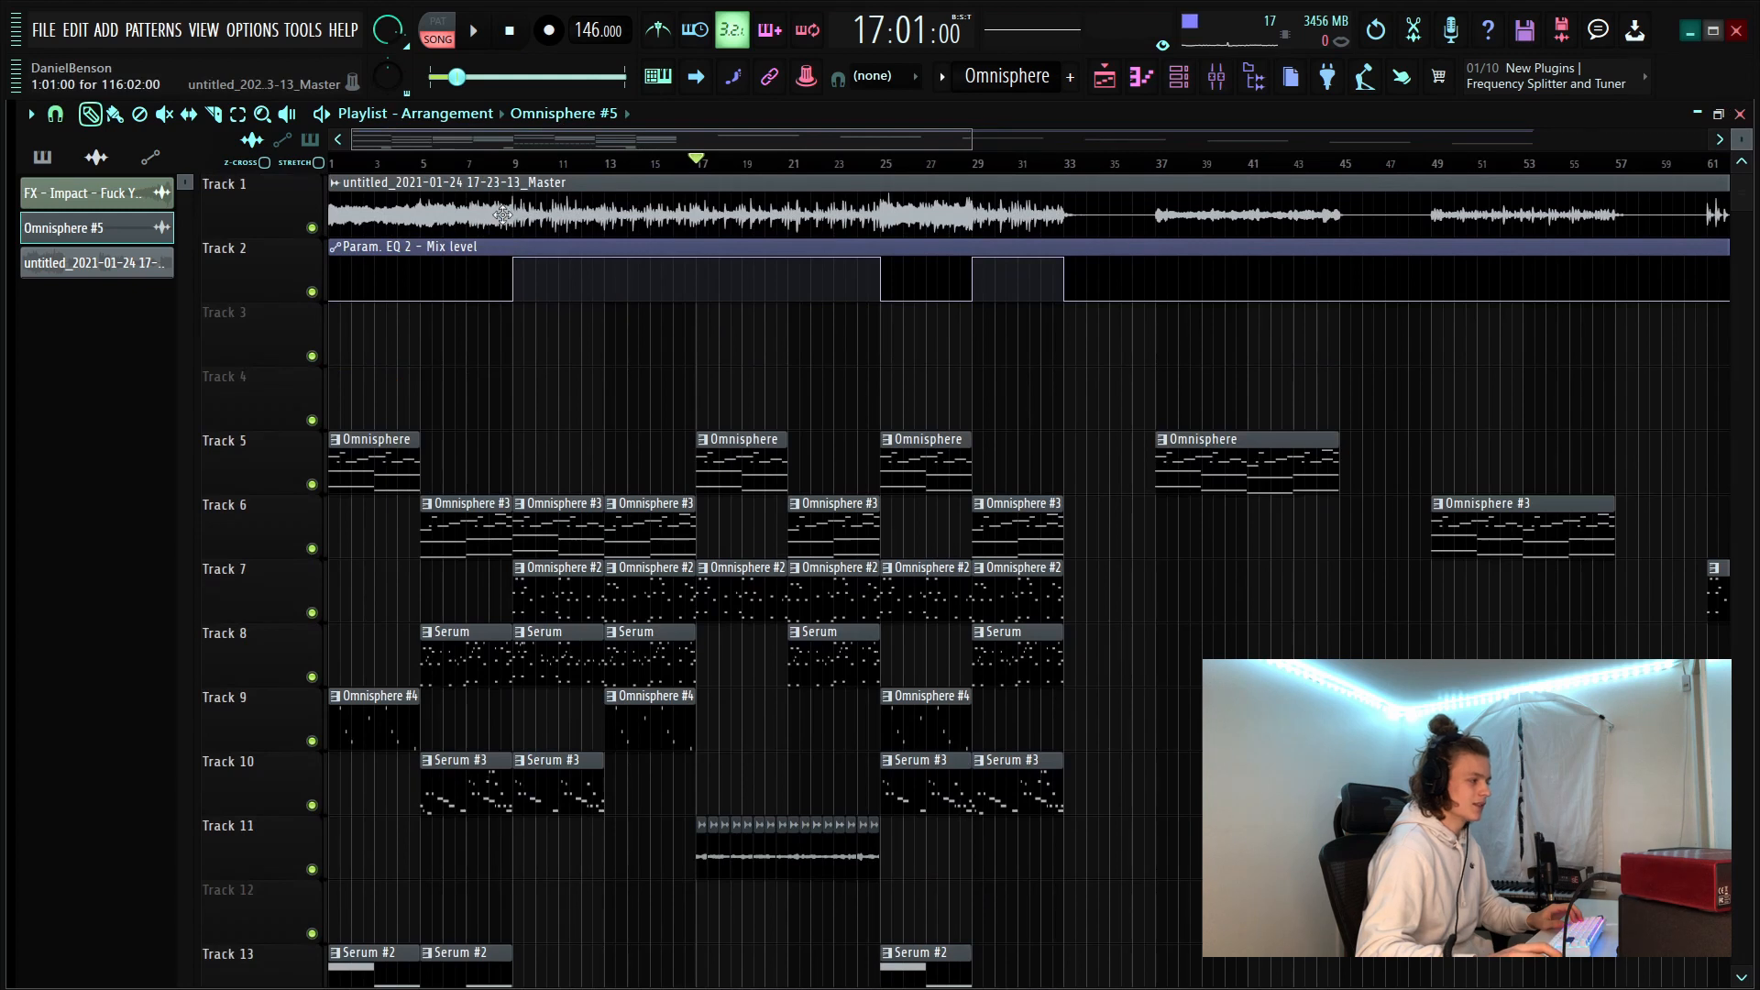
scroll(1003, 170, "down", 3)
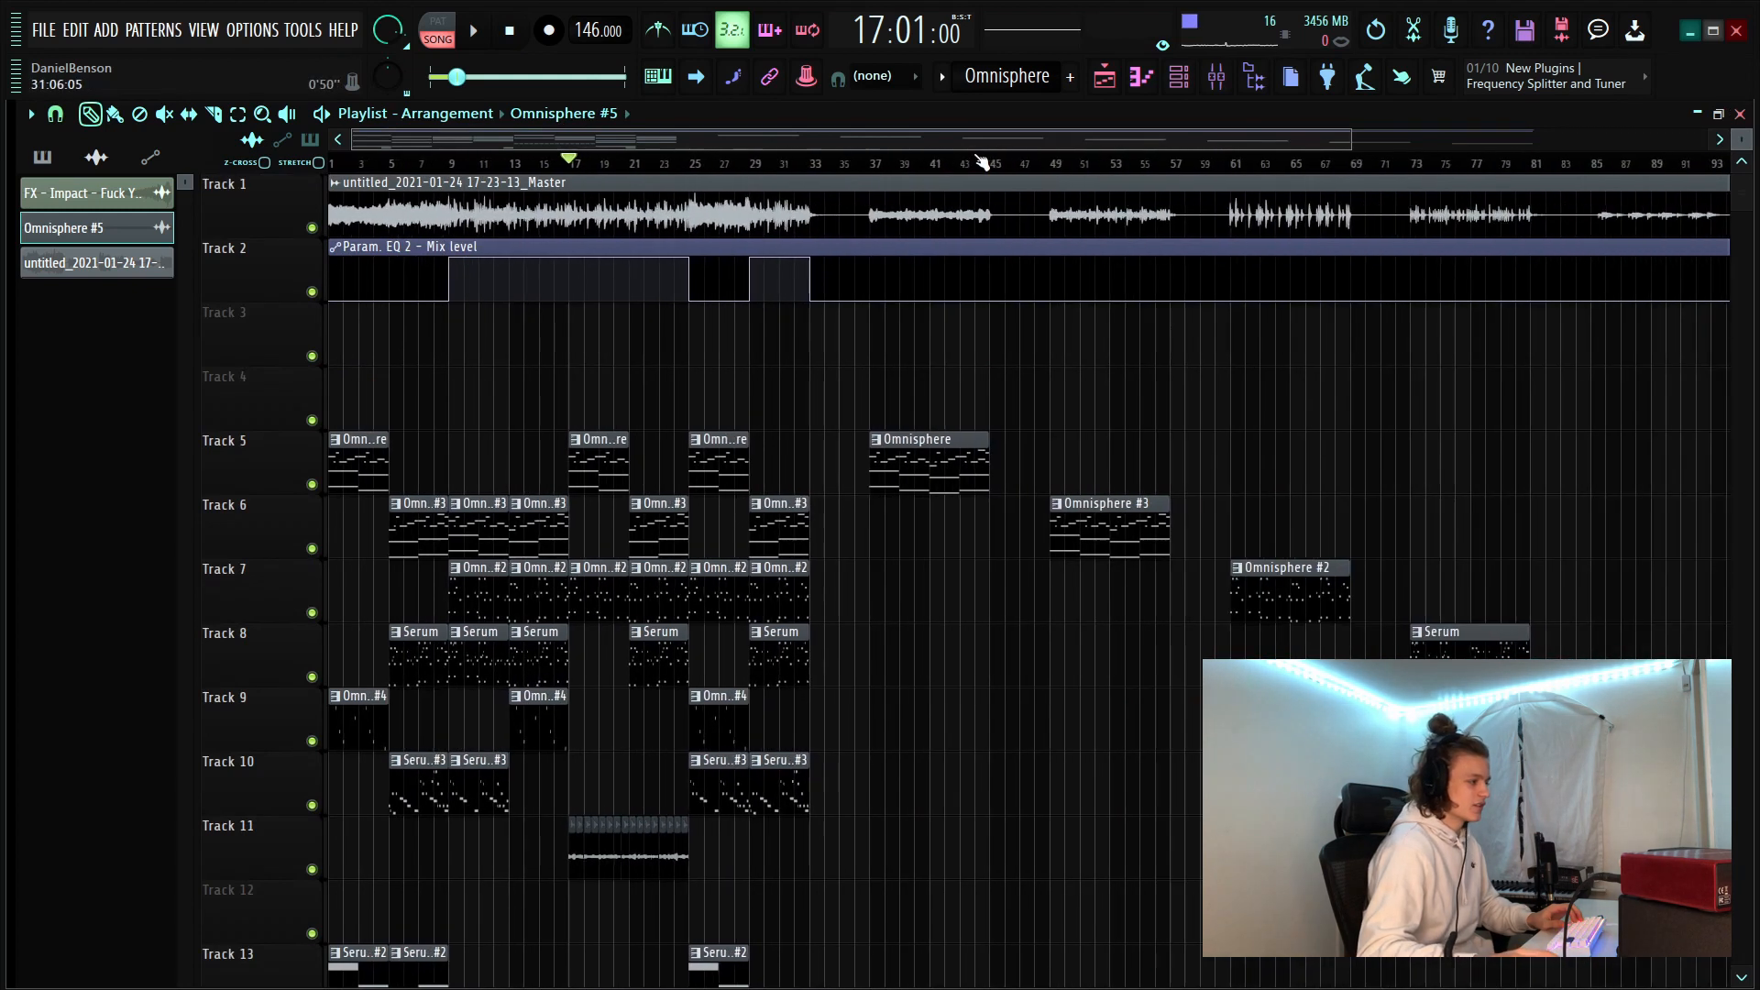
double_click(592, 216)
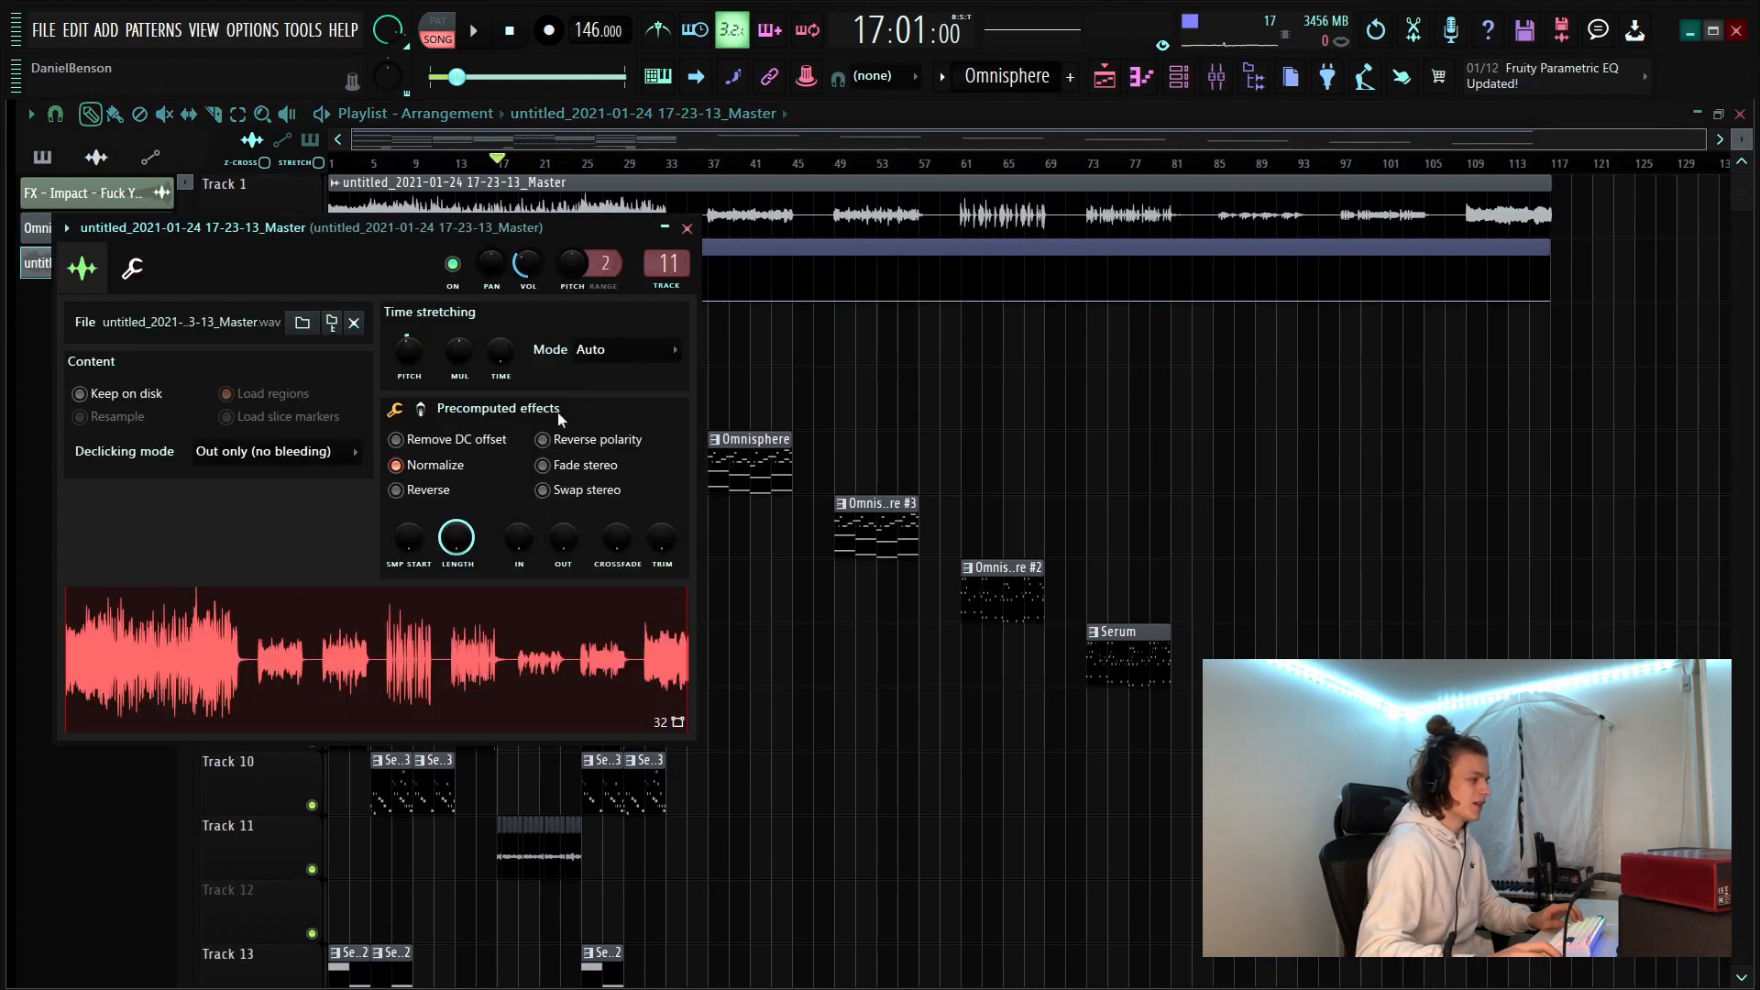
left_click(687, 227)
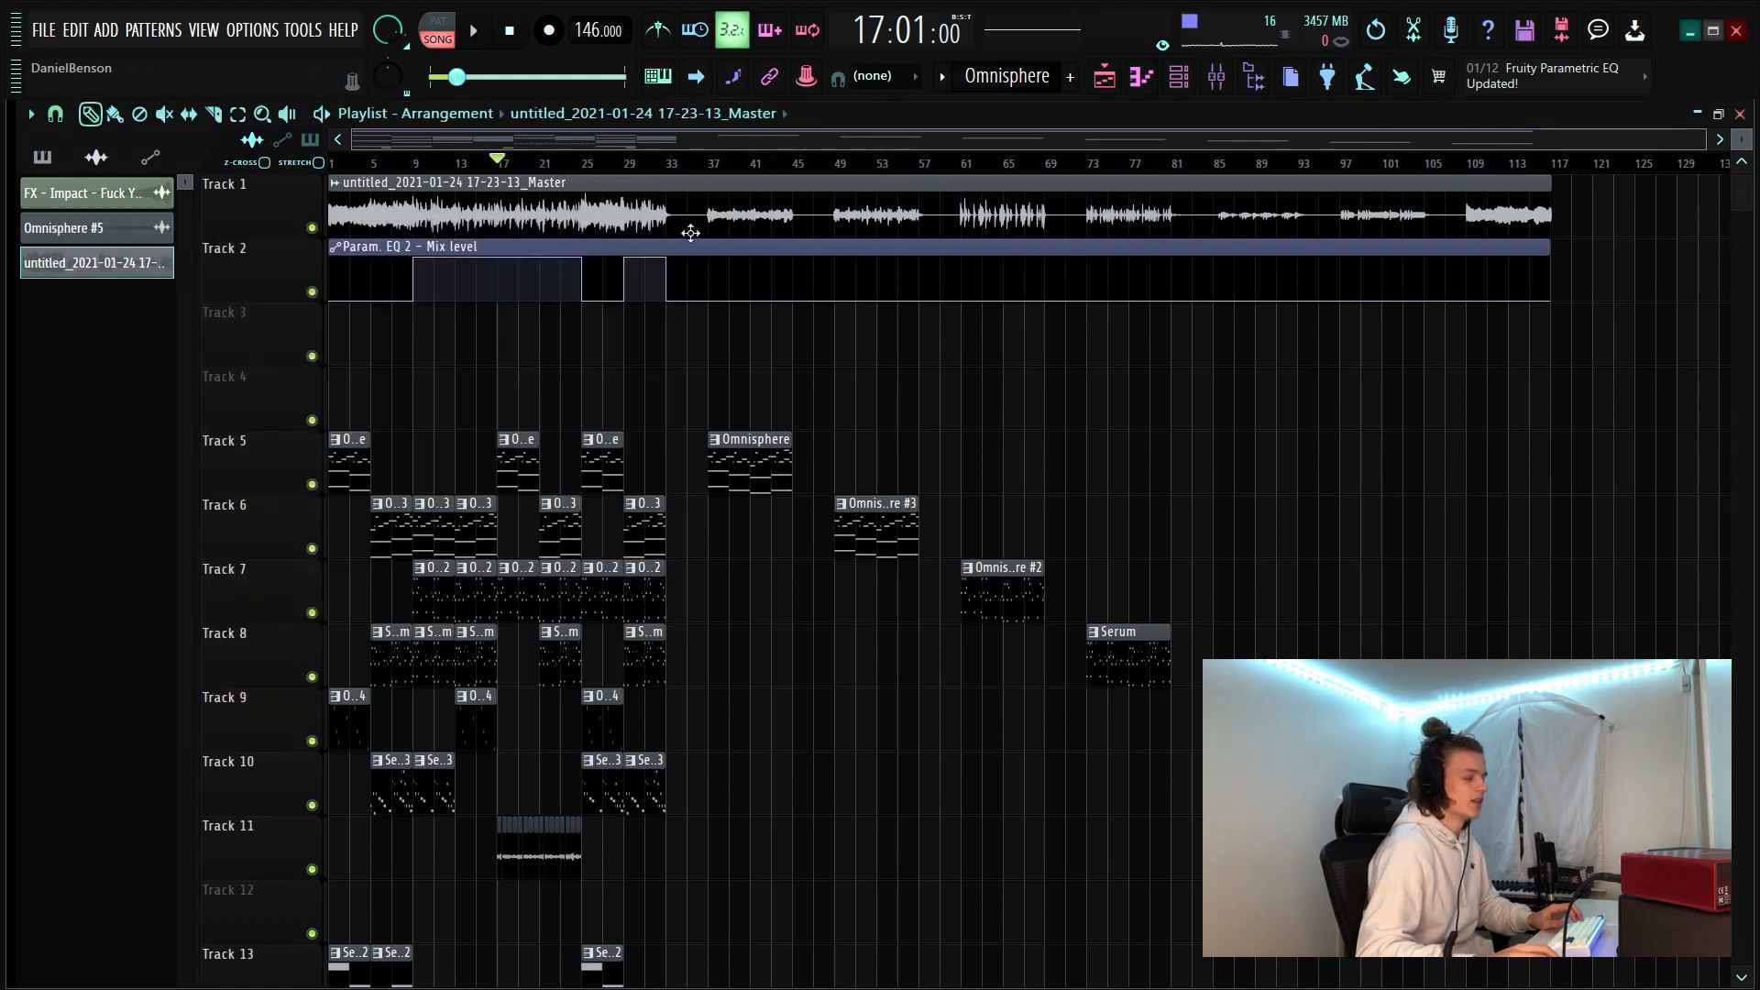